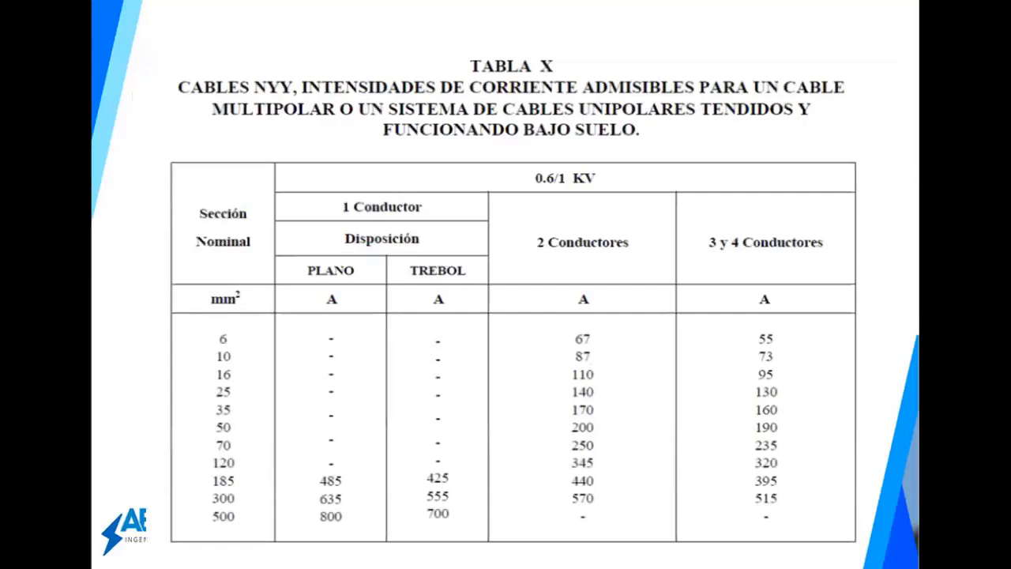
# - Page through the NYY correction-factor slides and settle on the soil thermal-resistivity table (Tabla XII)
pyautogui.press('Right')
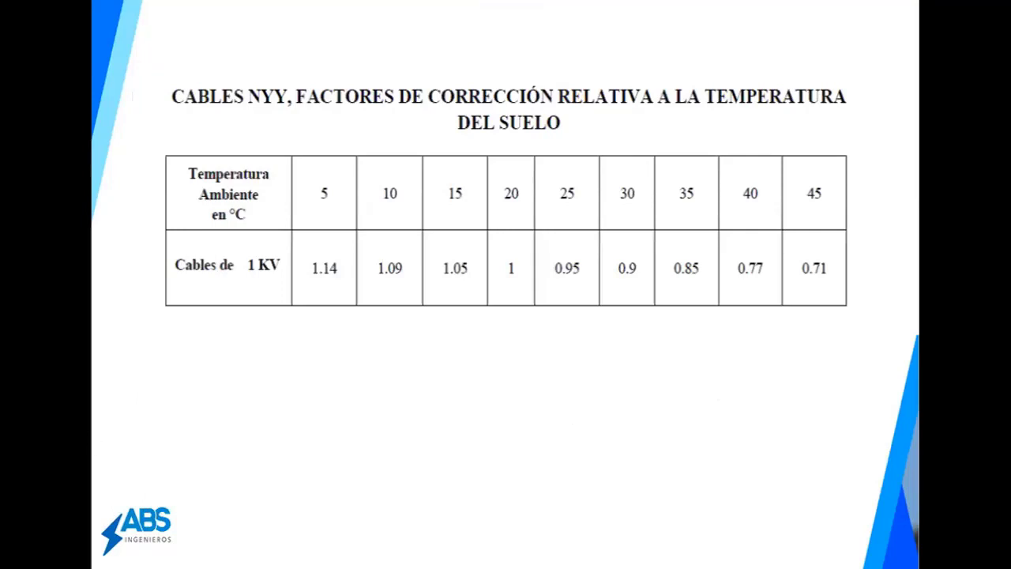
pyautogui.press('Right')
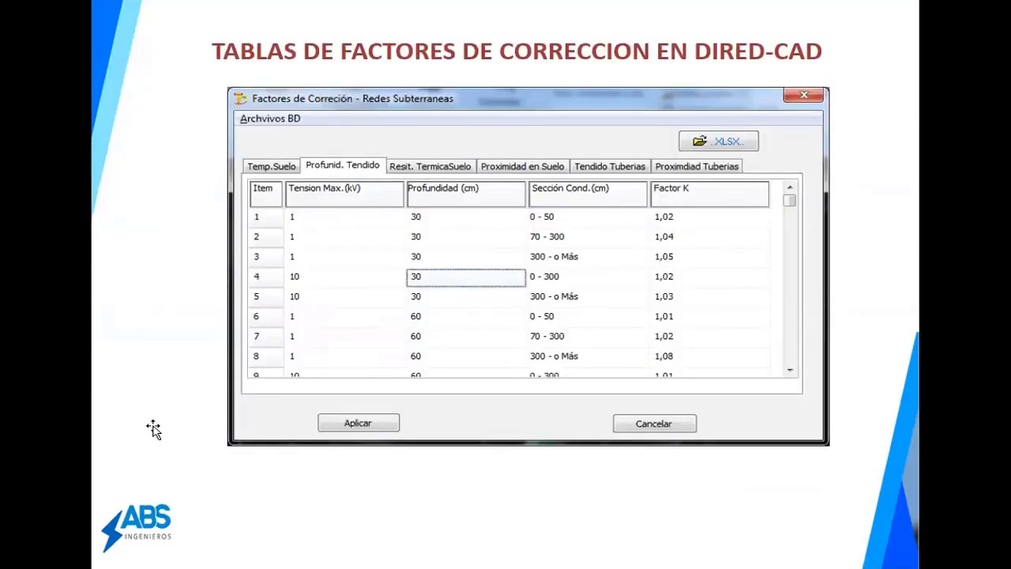
pyautogui.press('Left')
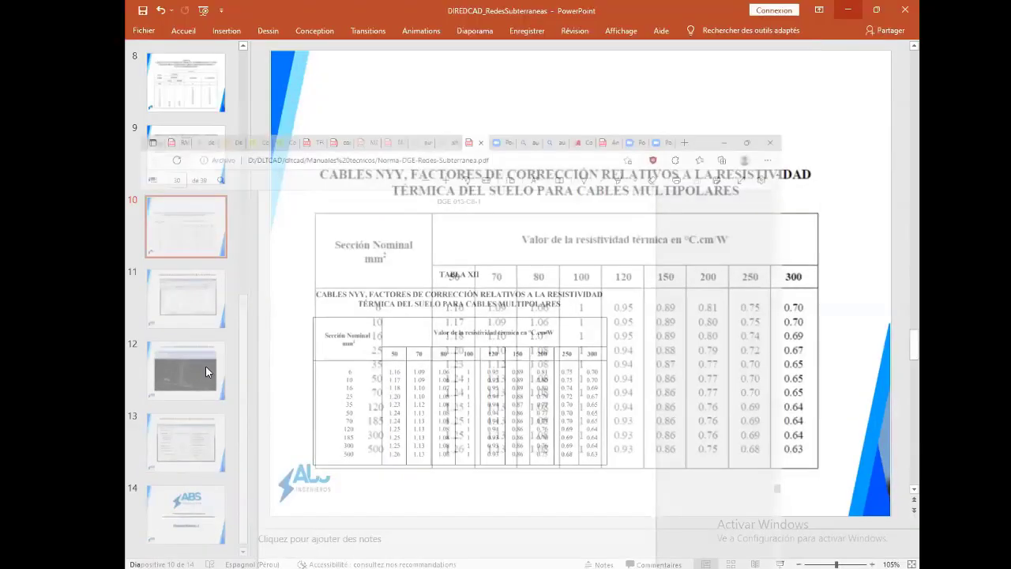
# - View slides 11 and 13 on DIRED-CAD correction factors and cable capacity, then switch to DIRED-CAD
pyautogui.click(205, 302)
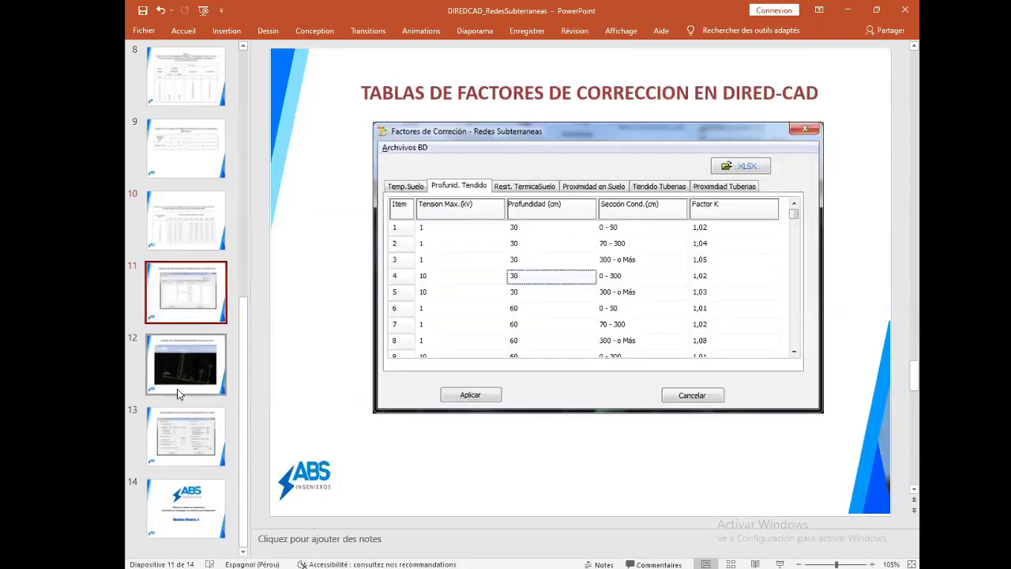
pyautogui.click(185, 423)
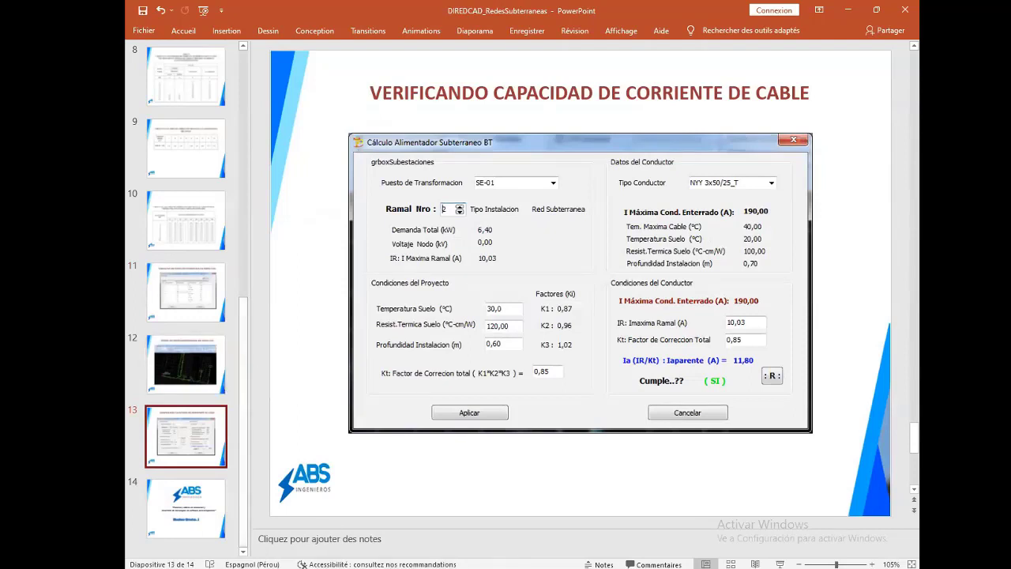
pyautogui.click(253, 525)
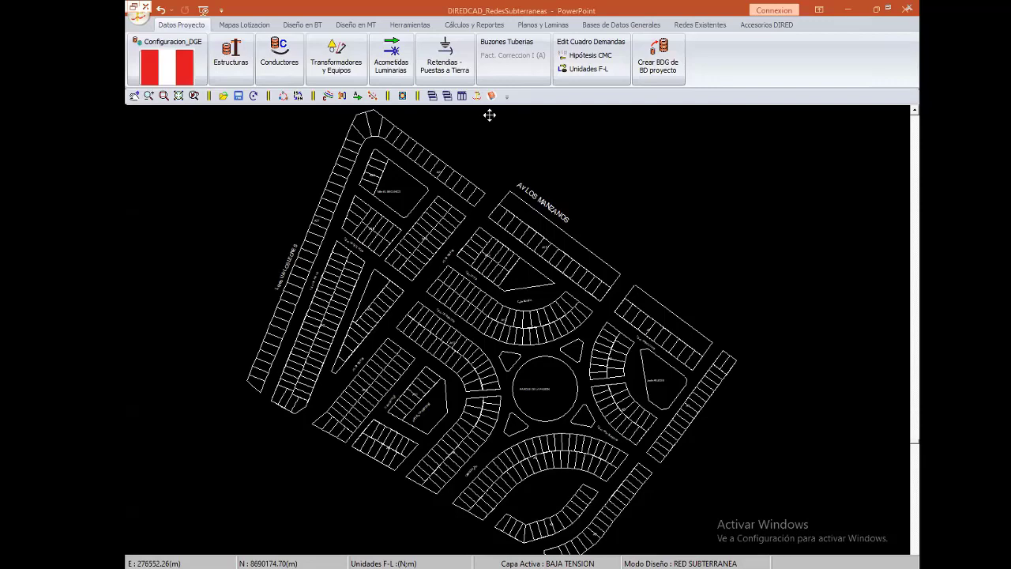
# - Open BD Conductores Subt. BT from the Bases de Datos Generales tab
pyautogui.click(607, 25)
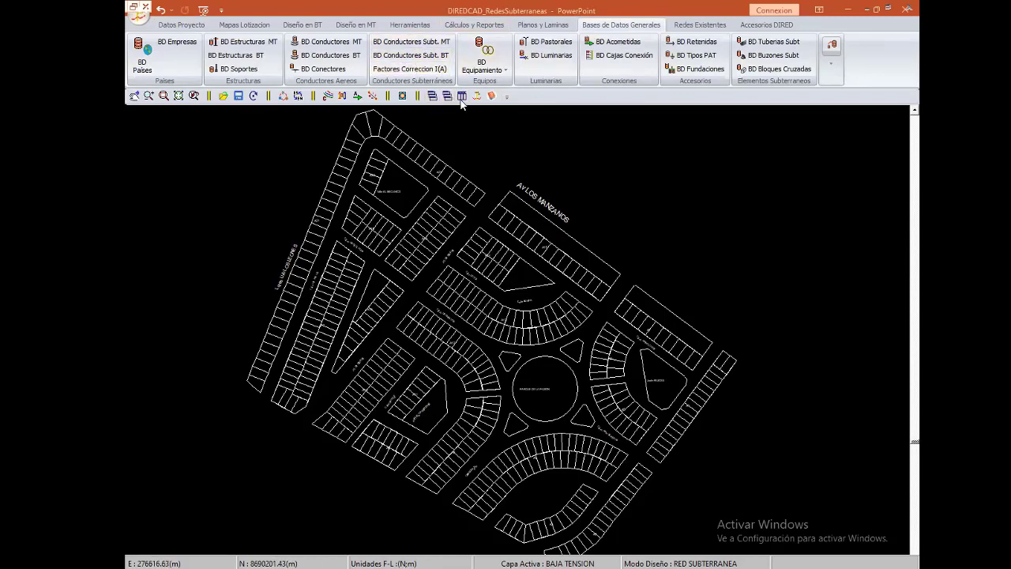
pyautogui.click(410, 55)
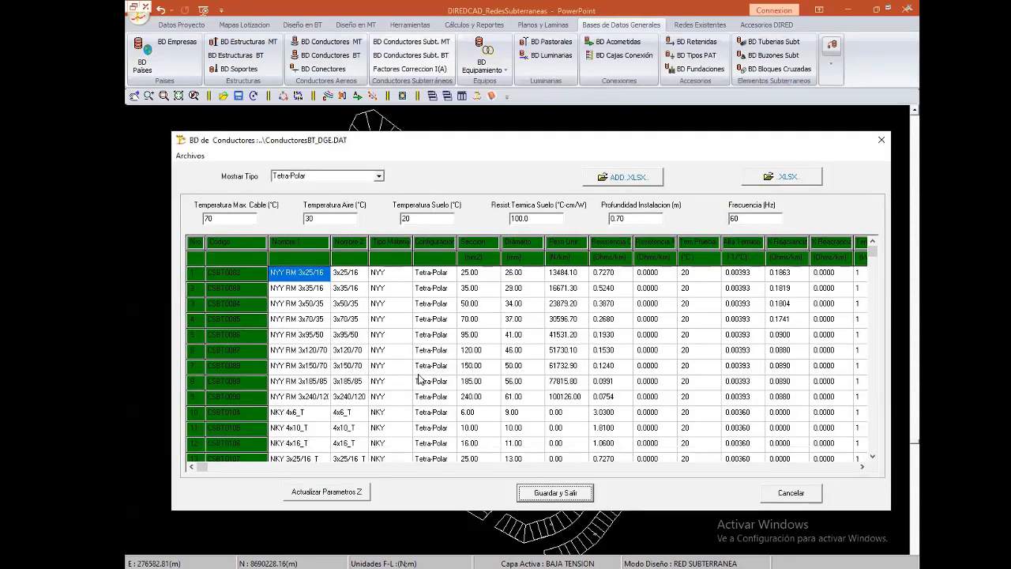
# - Filter the conductor grid so Mostrar Tipo shows only Tetra-Polar cables
pyautogui.click(423, 368)
pyautogui.scroll(-1, 432, 362)
pyautogui.scroll(-1, 433, 363)
pyautogui.scroll(-2, 432, 363)
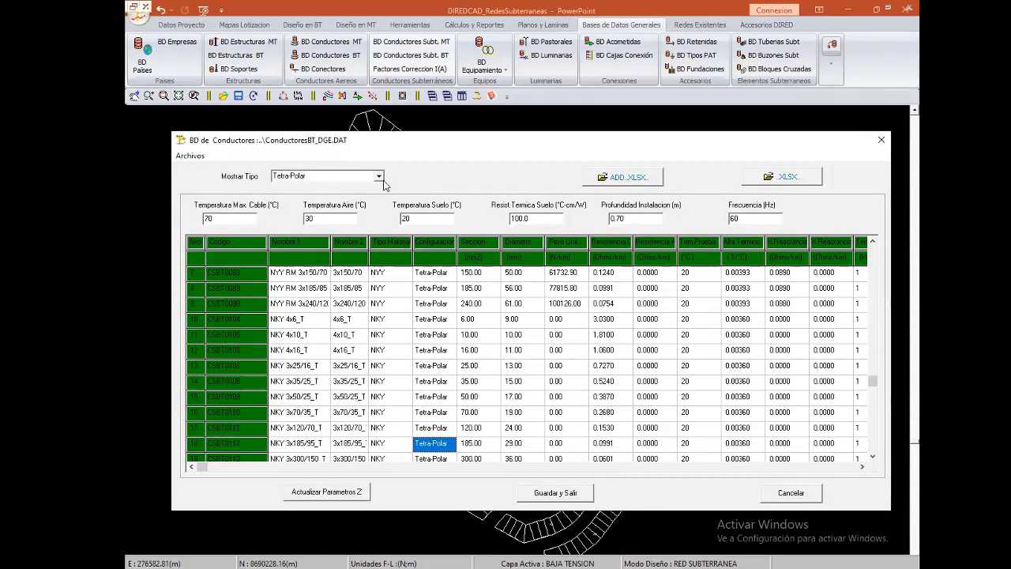
pyautogui.click(380, 180)
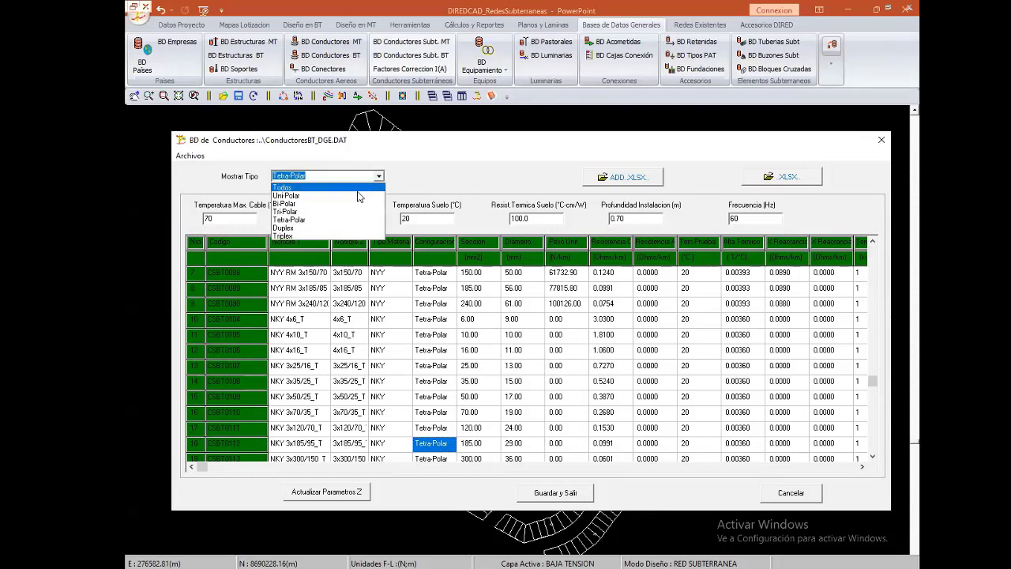
pyautogui.click(344, 219)
# - Browse the Tetra-Polar rows and open the NYY RM 3x120/70 conductor for editing
pyautogui.click(385, 367)
pyautogui.press('Up')
pyautogui.press('Up')
pyautogui.press('pageup')
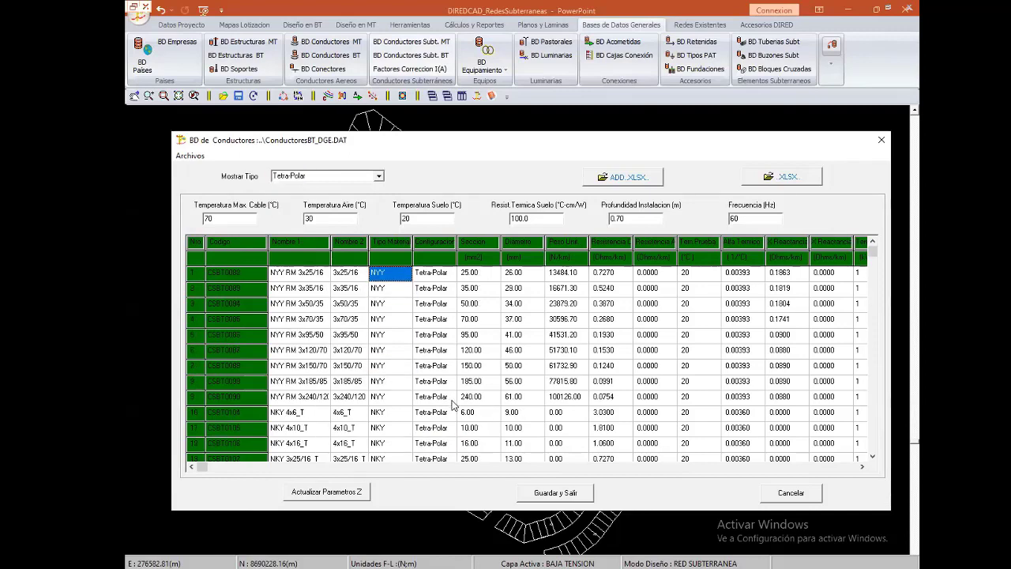
pyautogui.click(442, 307)
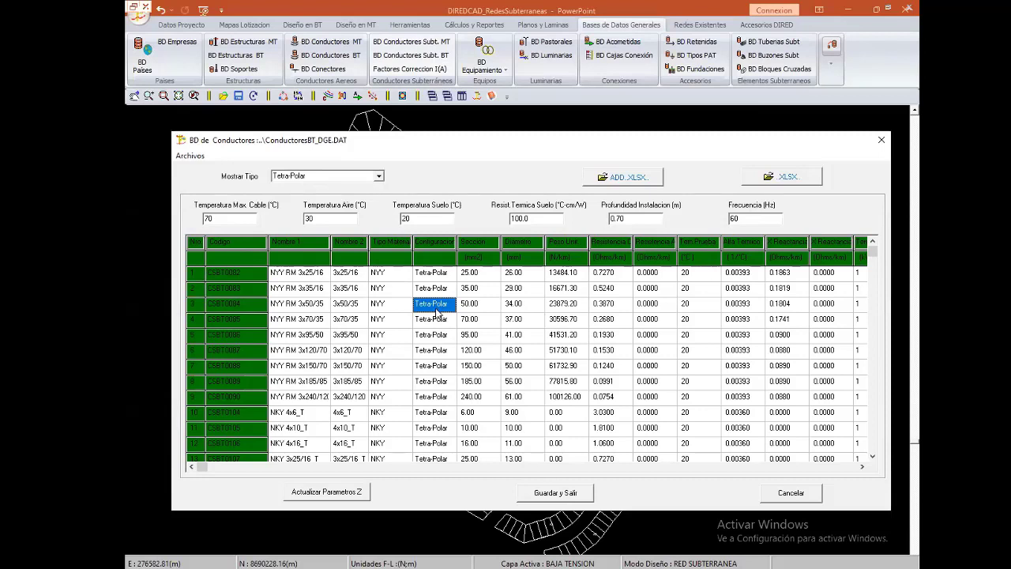
pyautogui.press('Down')
pyautogui.press('Down')
pyautogui.press('Down')
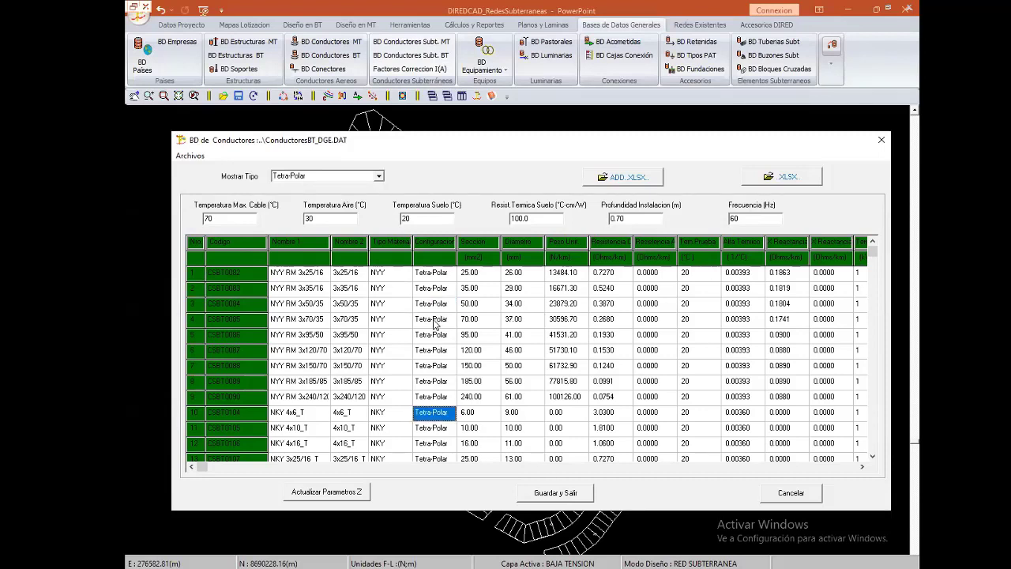
pyautogui.press('pagedown')
pyautogui.press('pageup')
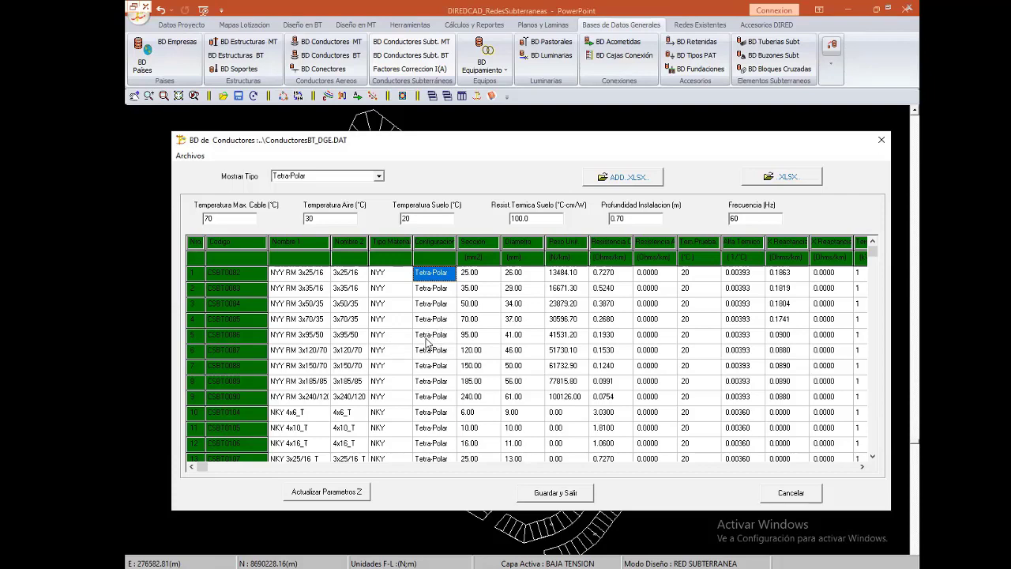
pyautogui.click(430, 354)
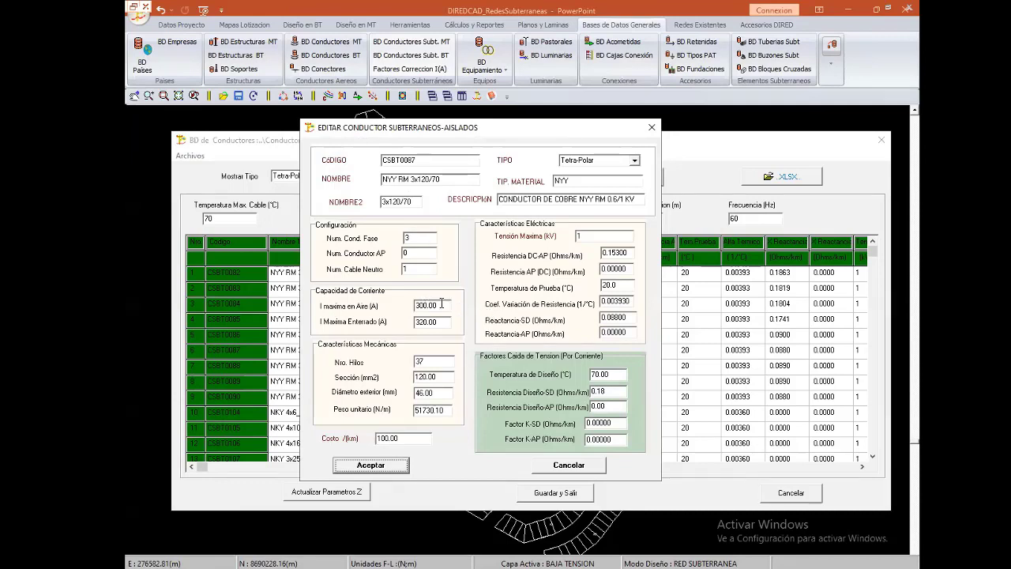
# - Check the 300 A air and 320 A buried ratings, 0.15300 DC resistance and its variation coefficient
pyautogui.doubleClick(441, 304)
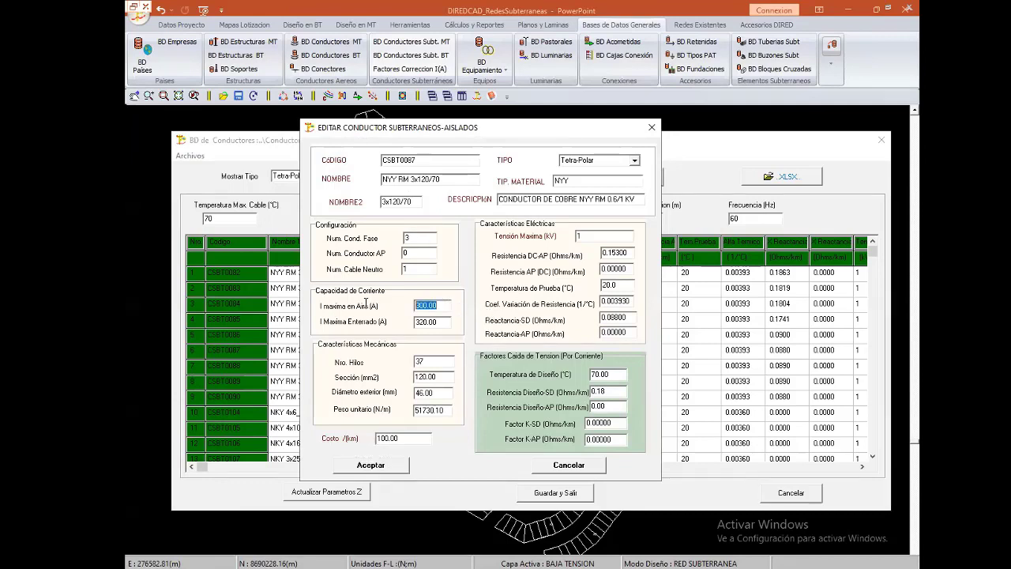
pyautogui.click(448, 322)
pyautogui.moveTo(631, 251); pyautogui.dragTo(577, 252)
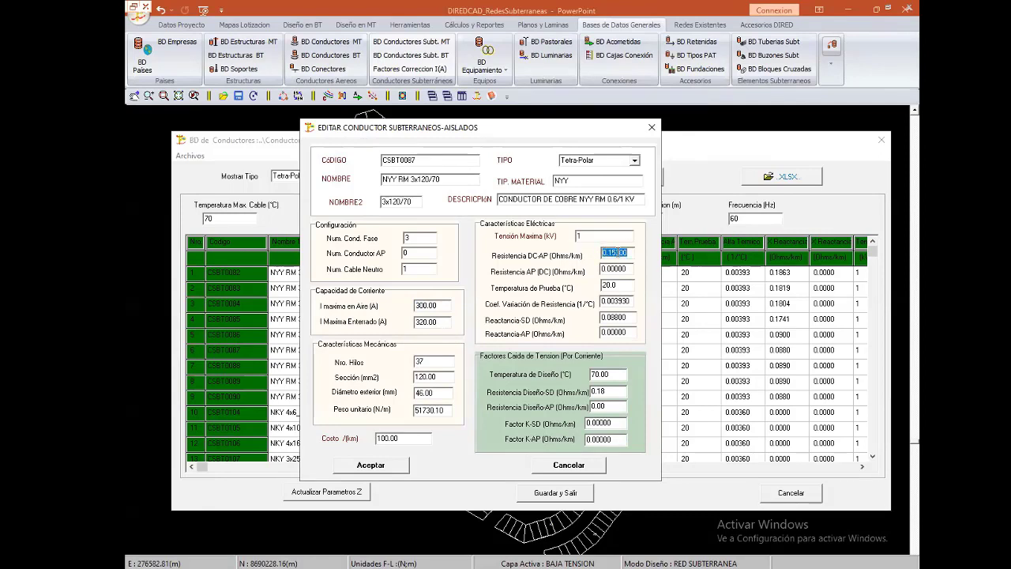
pyautogui.click(615, 252)
pyautogui.moveTo(632, 300); pyautogui.dragTo(600, 302)
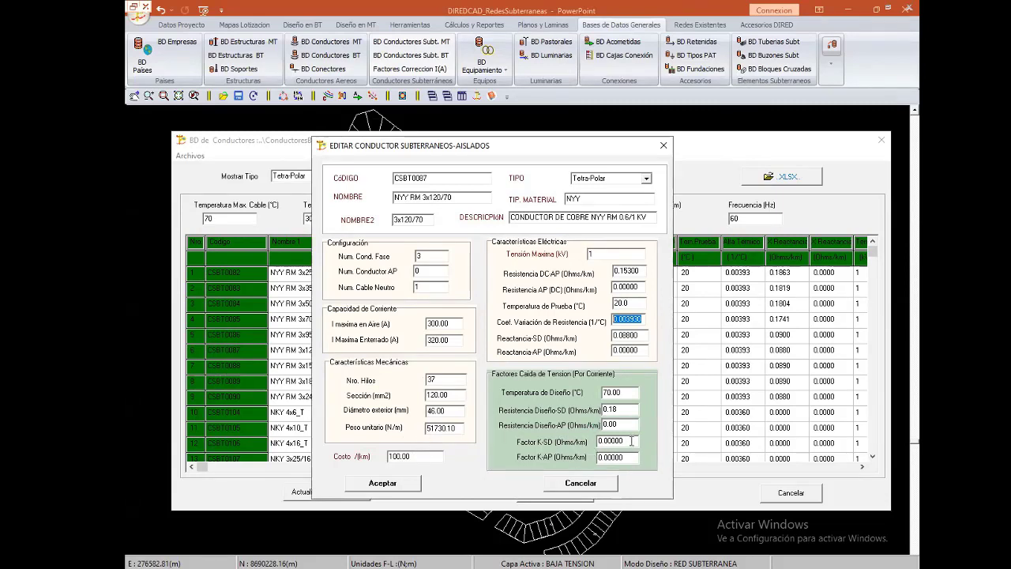
# - Check the K-SD factor and SD reactance, accept the form, and select the first conductor's section
pyautogui.click(631, 441)
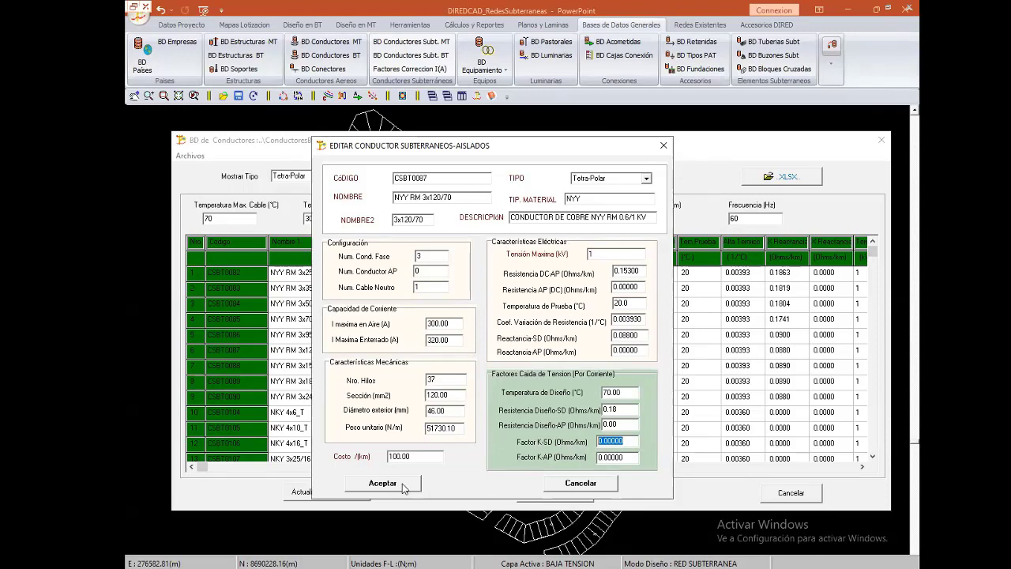
pyautogui.moveTo(641, 338); pyautogui.dragTo(629, 337)
pyautogui.click(399, 483)
pyautogui.click(473, 347)
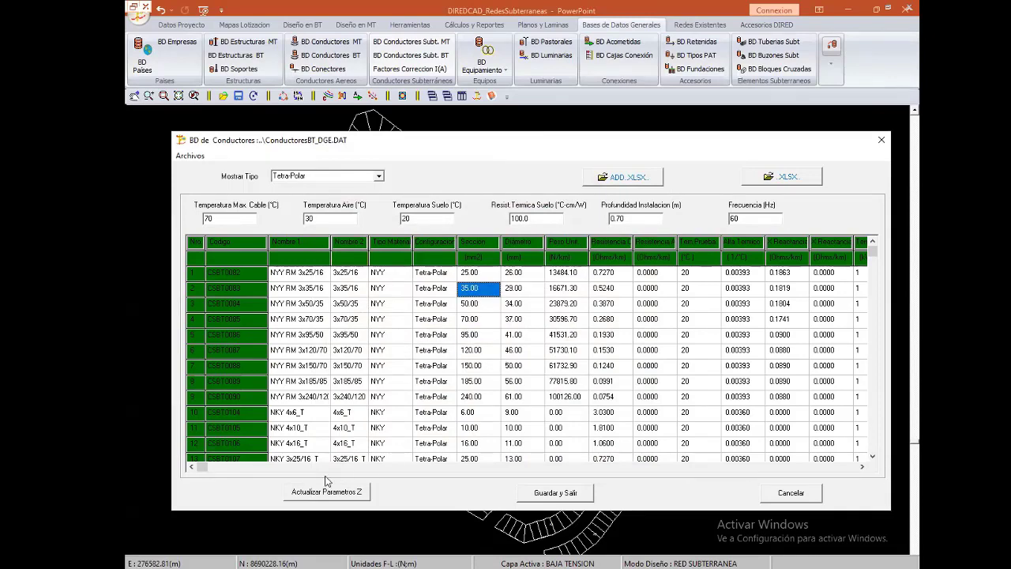
# - Load the NYY RM 3x95/50 conductor into the LV electrical parameter calculator
pyautogui.click(363, 497)
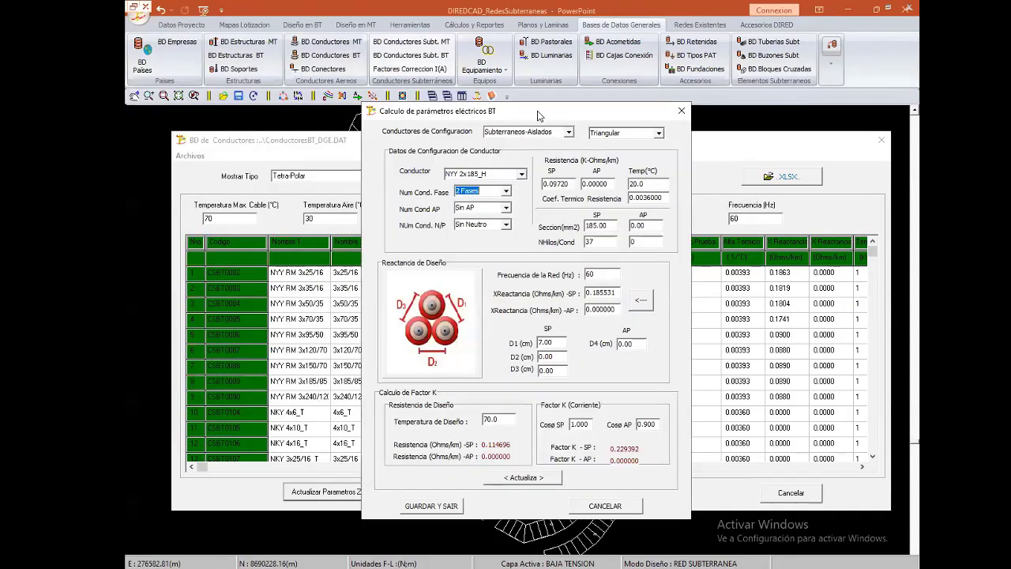
pyautogui.moveTo(486, 116); pyautogui.dragTo(564, 117)
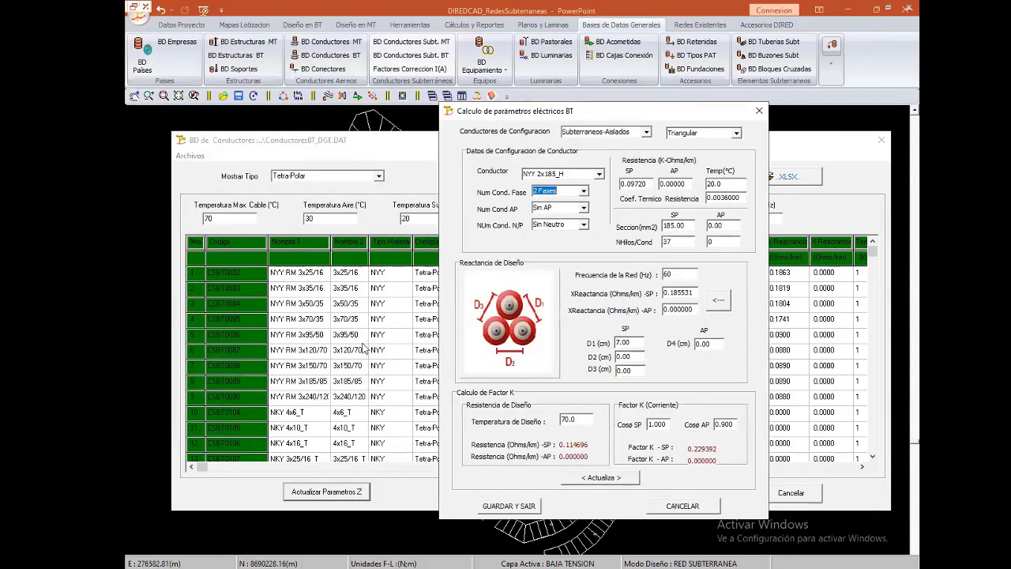
pyautogui.click(599, 176)
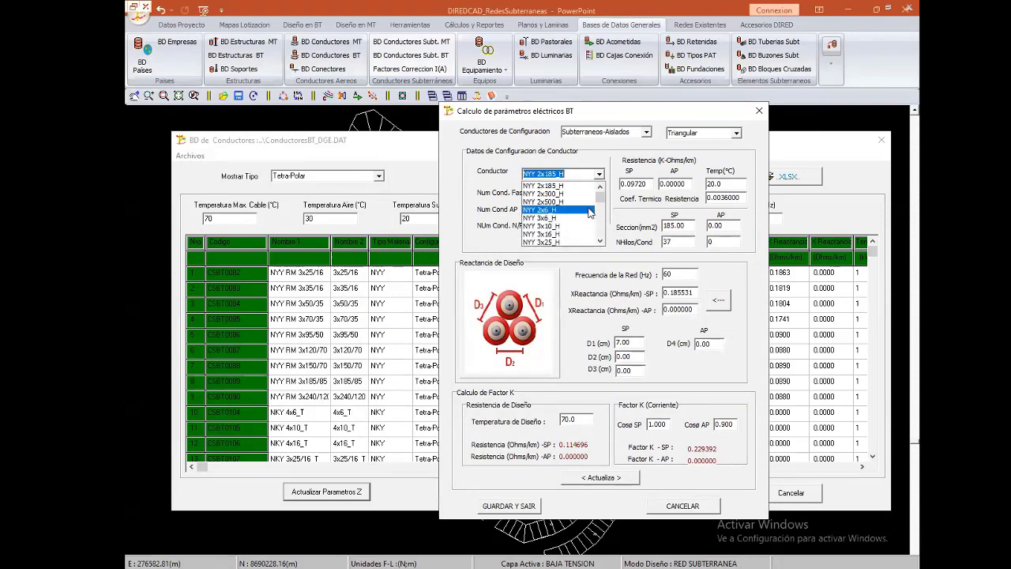
pyautogui.moveTo(601, 214); pyautogui.dragTo(599, 225)
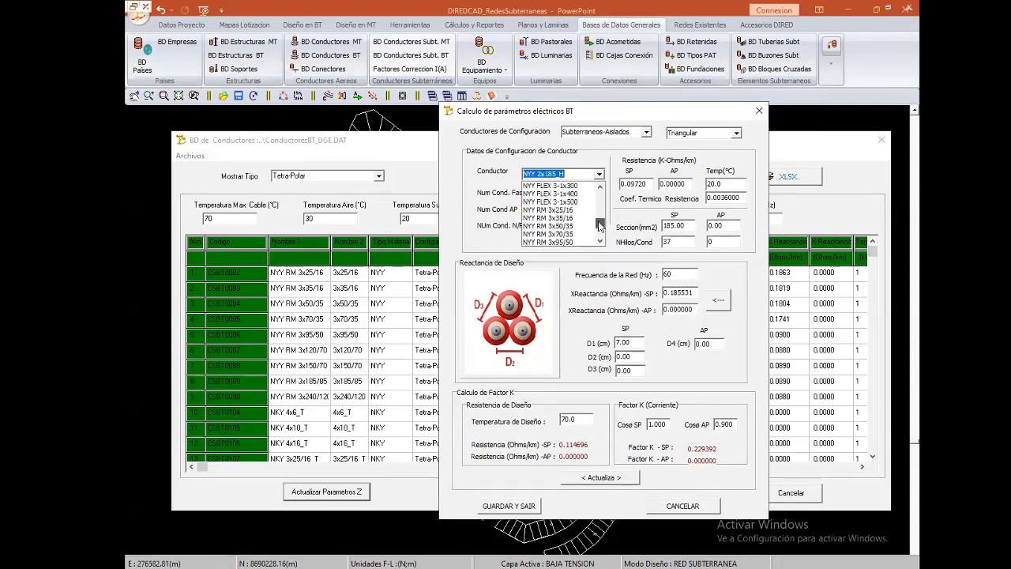
pyautogui.click(572, 242)
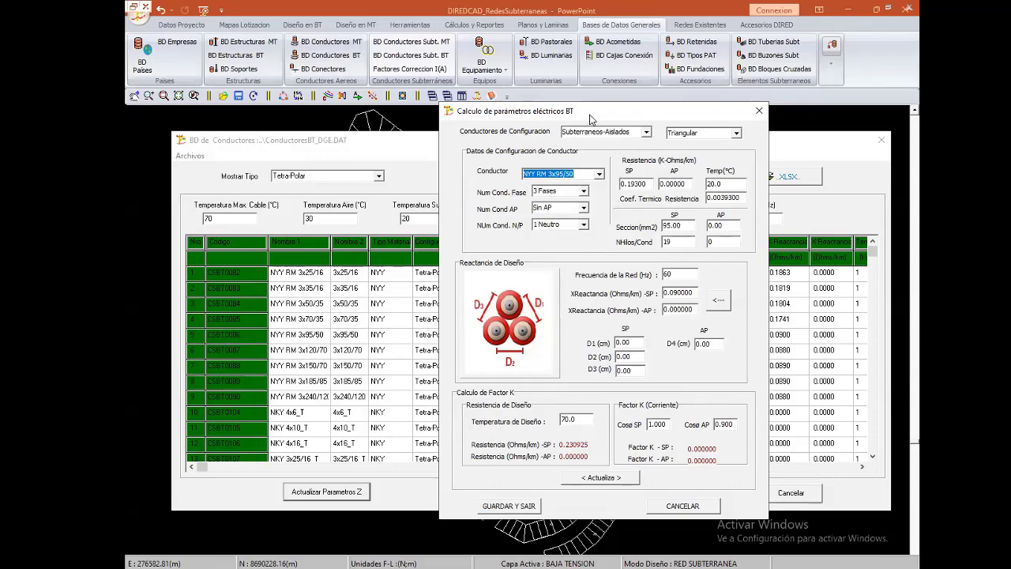
pyautogui.moveTo(561, 115); pyautogui.dragTo(532, 118)
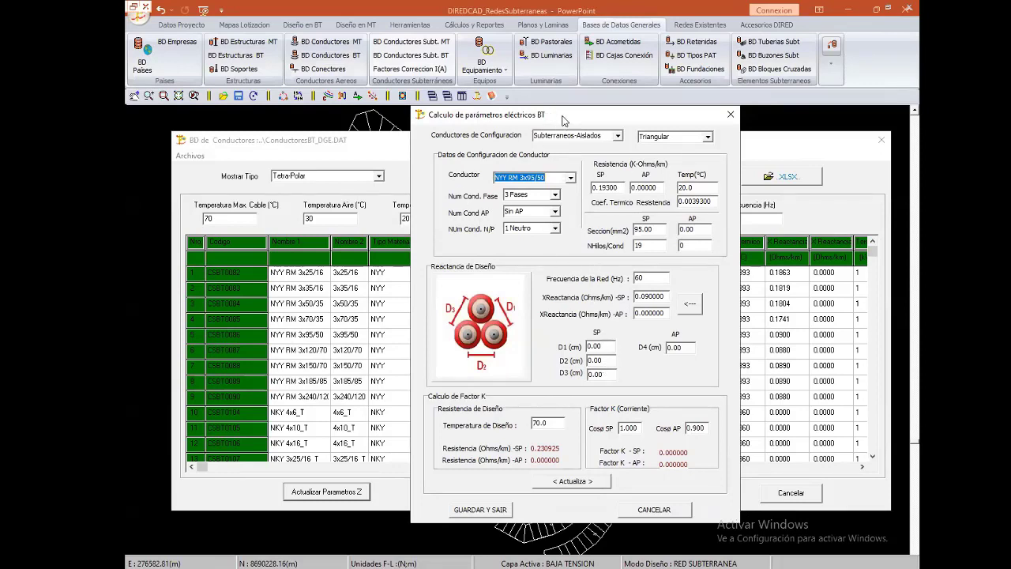
pyautogui.moveTo(564, 120); pyautogui.dragTo(588, 123)
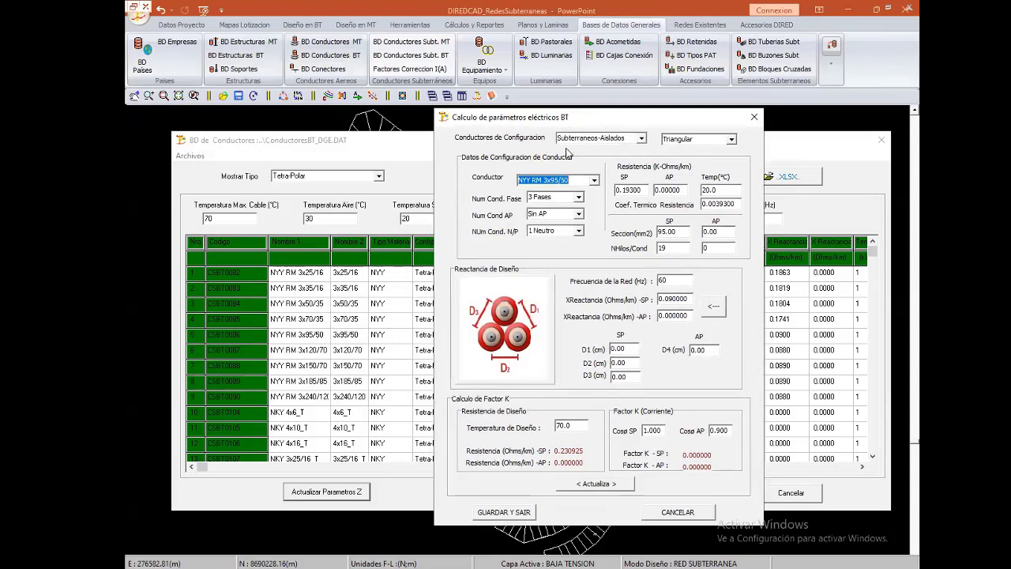
# - Set the D1, D2 and D3 spacings to 4.1 cm
pyautogui.click(624, 348)
pyautogui.moveTo(594, 348); pyautogui.dragTo(626, 350)
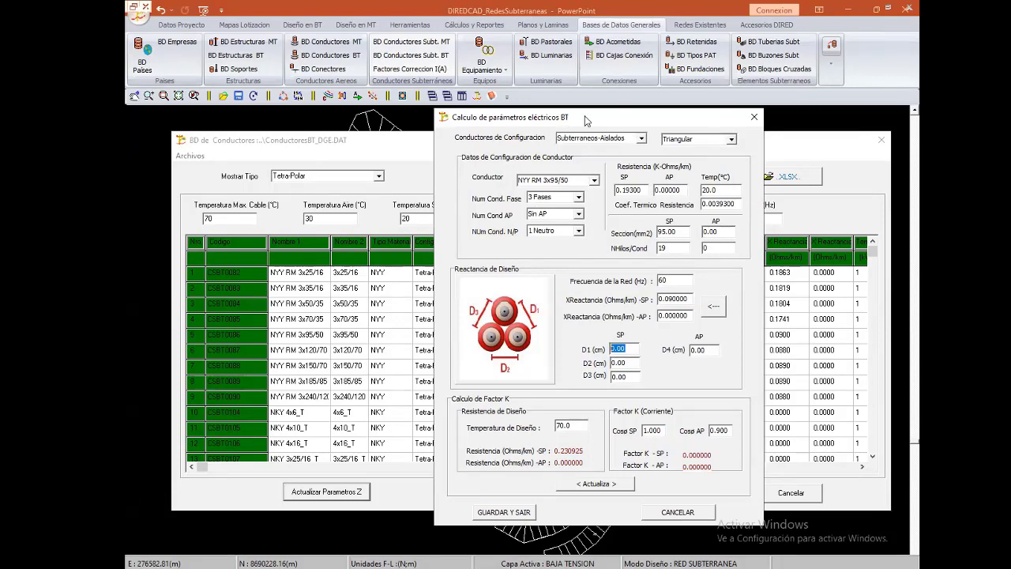
pyautogui.moveTo(586, 120); pyautogui.dragTo(699, 121)
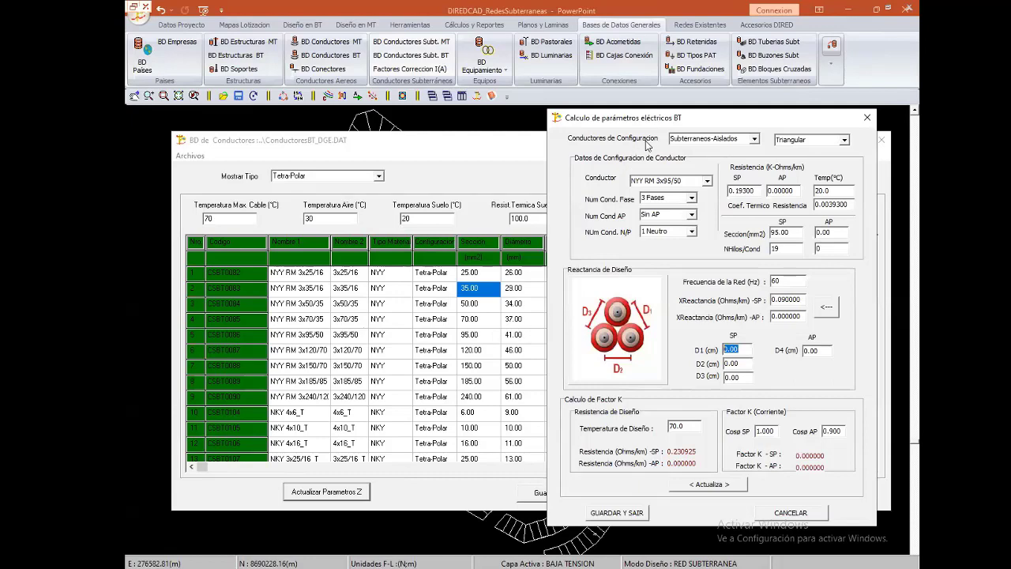
pyautogui.moveTo(699, 123)
pyautogui.mouseDown()
pyautogui.moveTo(595, 110)
pyautogui.moveTo(570, 123)
pyautogui.mouseUp()
pyautogui.write('4.1')
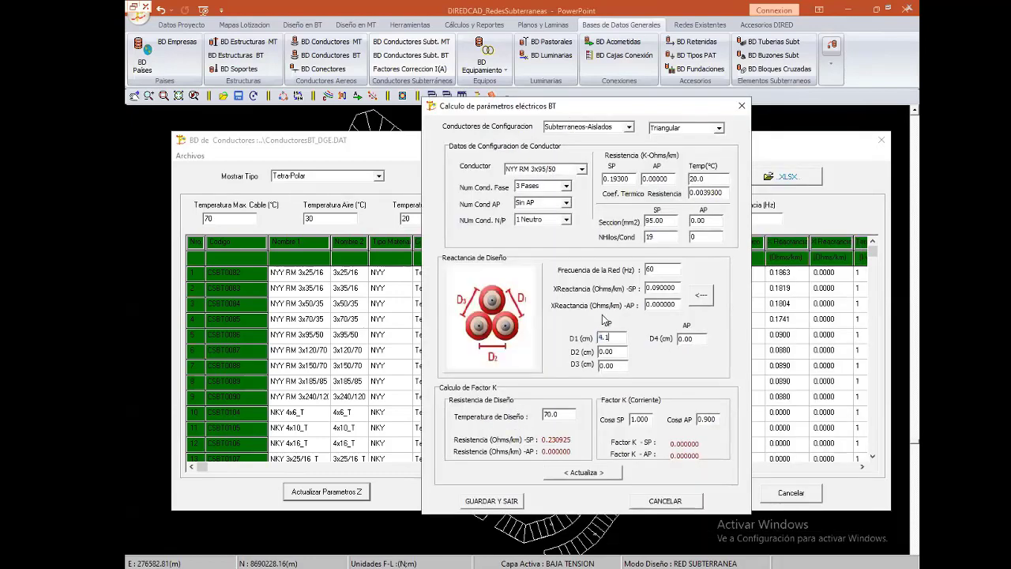
pyautogui.doubleClick(609, 351)
pyautogui.write('4.1')
pyautogui.doubleClick(621, 364)
pyautogui.write('4.1')
# - Compute the reactance and K factors, then save and return to the table
pyautogui.click(703, 297)
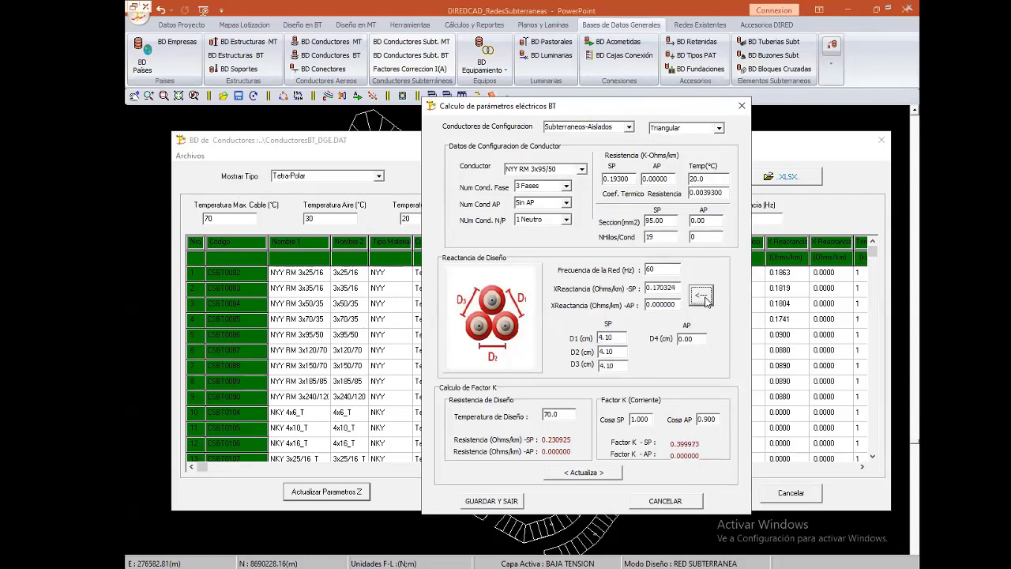
pyautogui.click(594, 474)
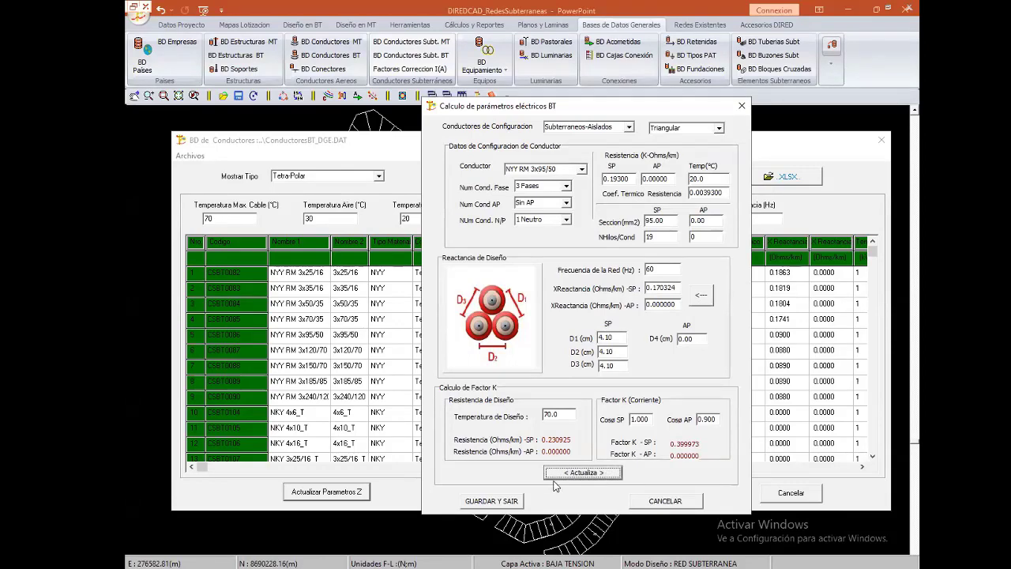
pyautogui.click(511, 502)
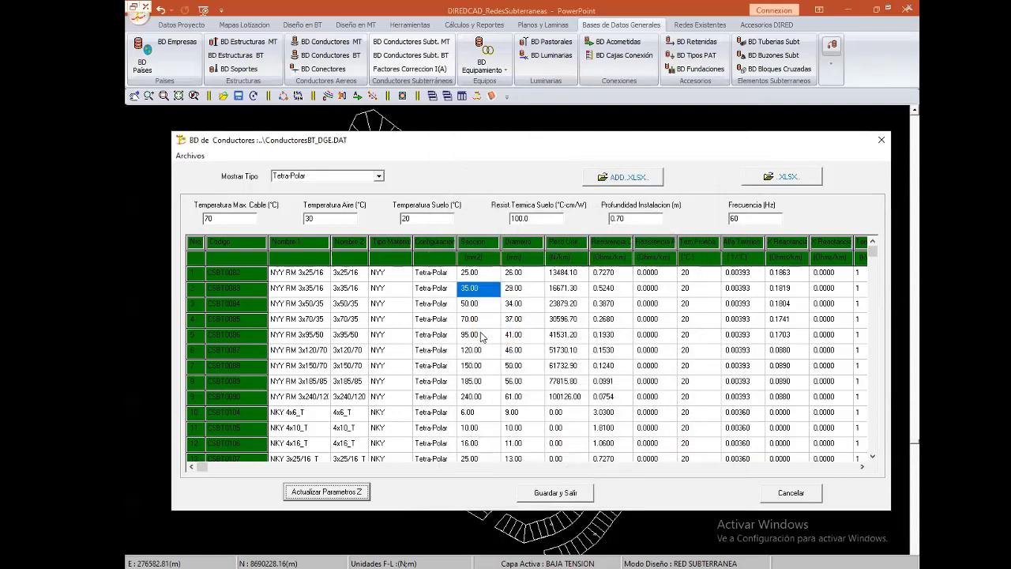
# - Inspect the NYY RM 3x95/50 and 3x35/16 records unchanged, then save and close the conductor database
pyautogui.doubleClick(477, 334)
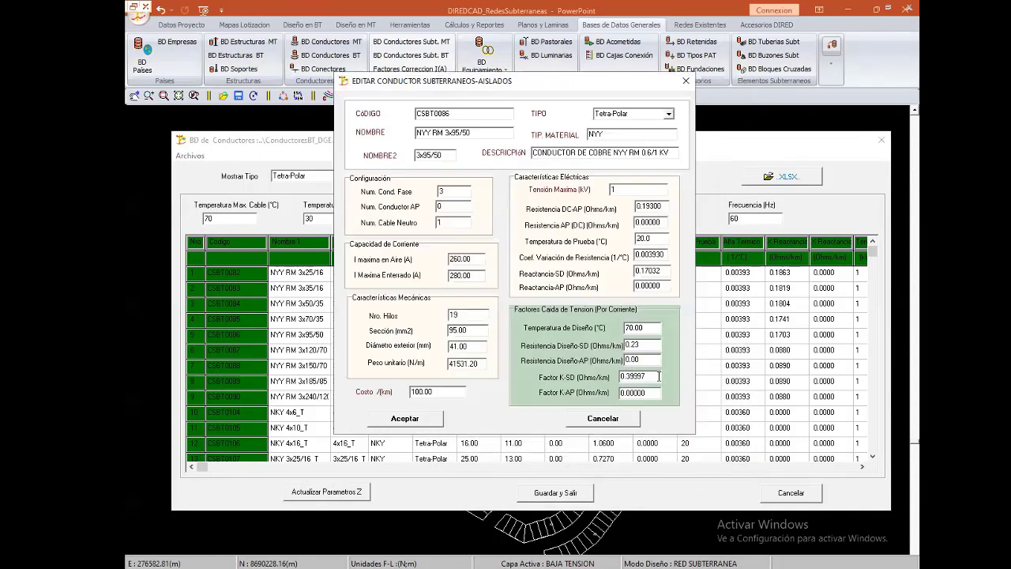
pyautogui.click(620, 420)
pyautogui.press('Escape')
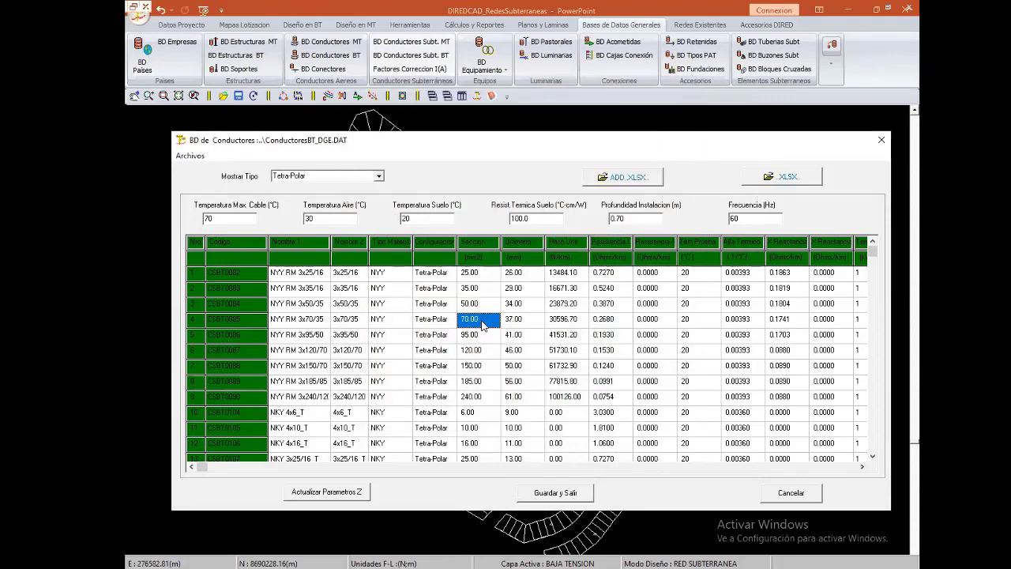
pyautogui.doubleClick(473, 287)
pyautogui.press('Escape')
pyautogui.doubleClick(479, 294)
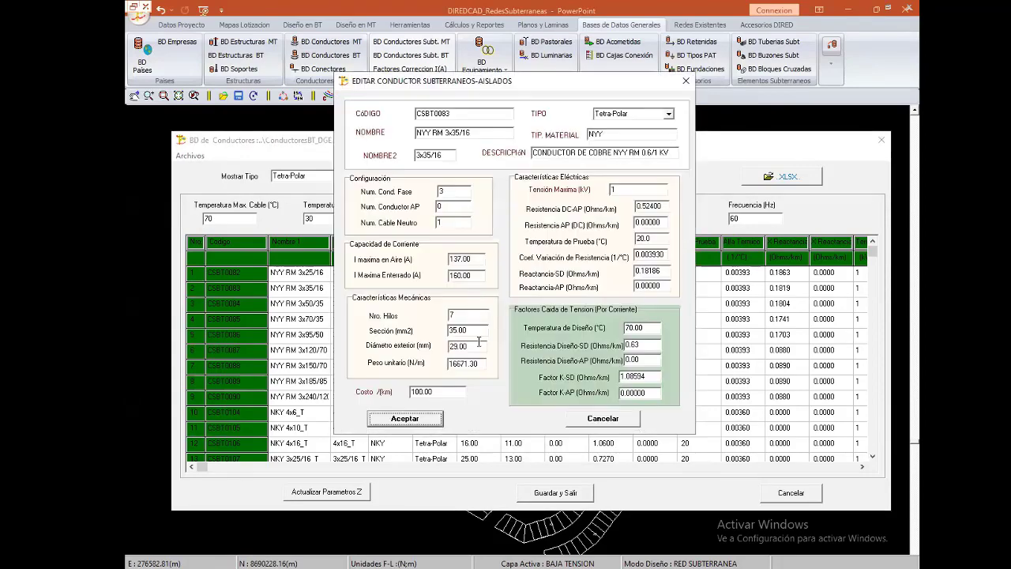
pyautogui.click(607, 419)
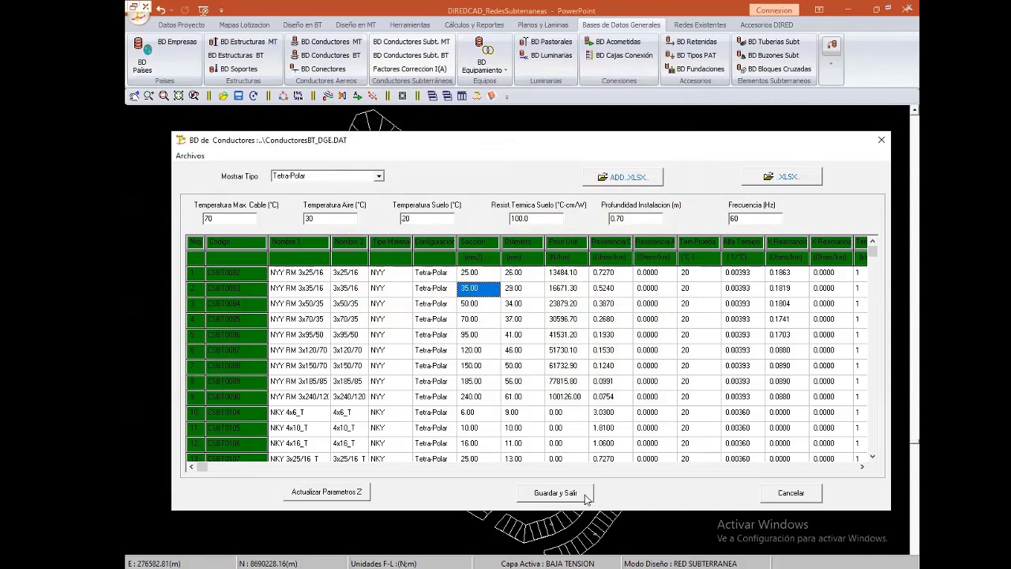
pyautogui.click(586, 500)
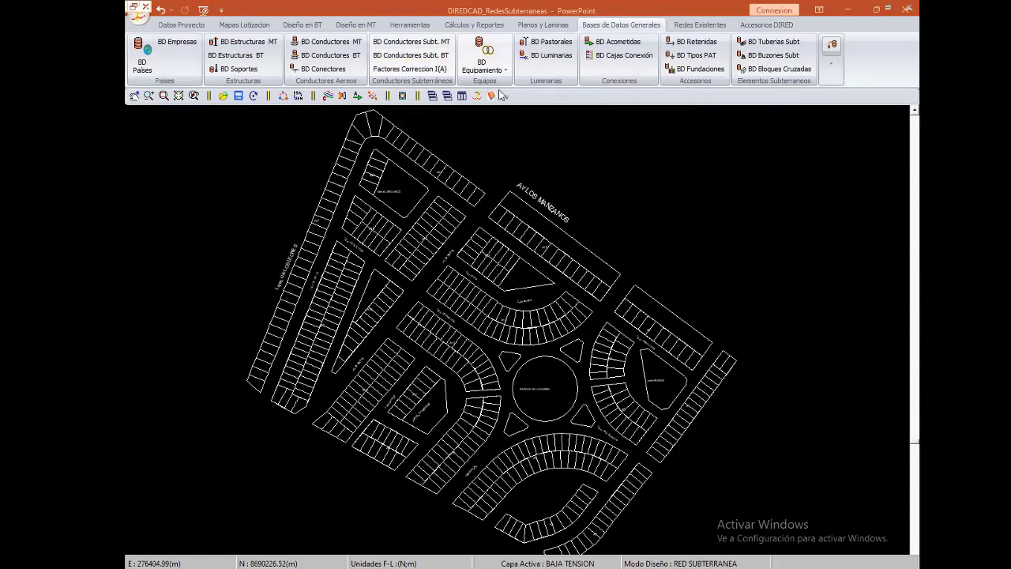
# - Open BD Transformadores from the BD Equipamiento list
pyautogui.click(483, 70)
pyautogui.click(506, 83)
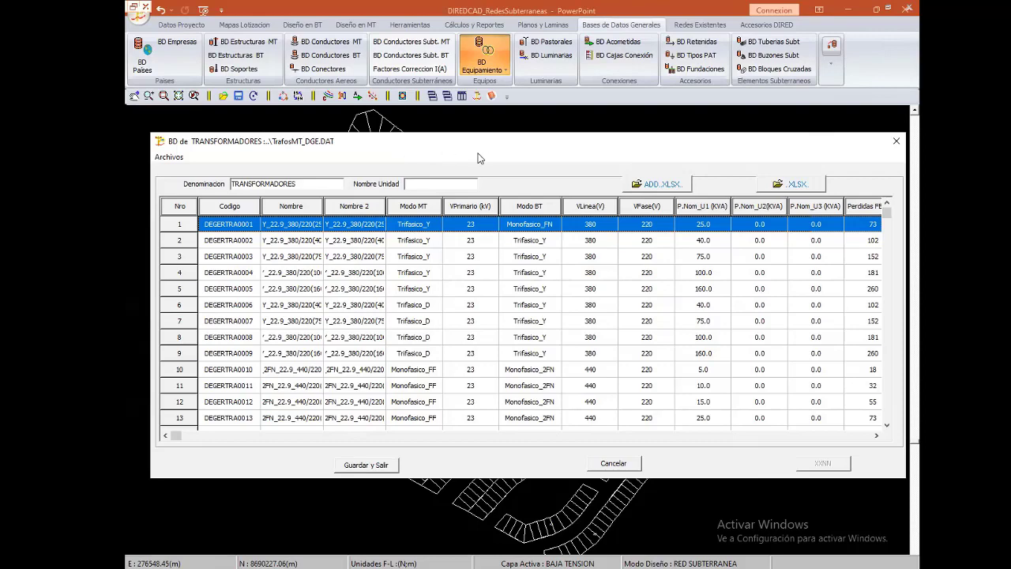
# - Close the transformer database and bring up the Datos Proyecto commands
pyautogui.moveTo(482, 148); pyautogui.dragTo(476, 173)
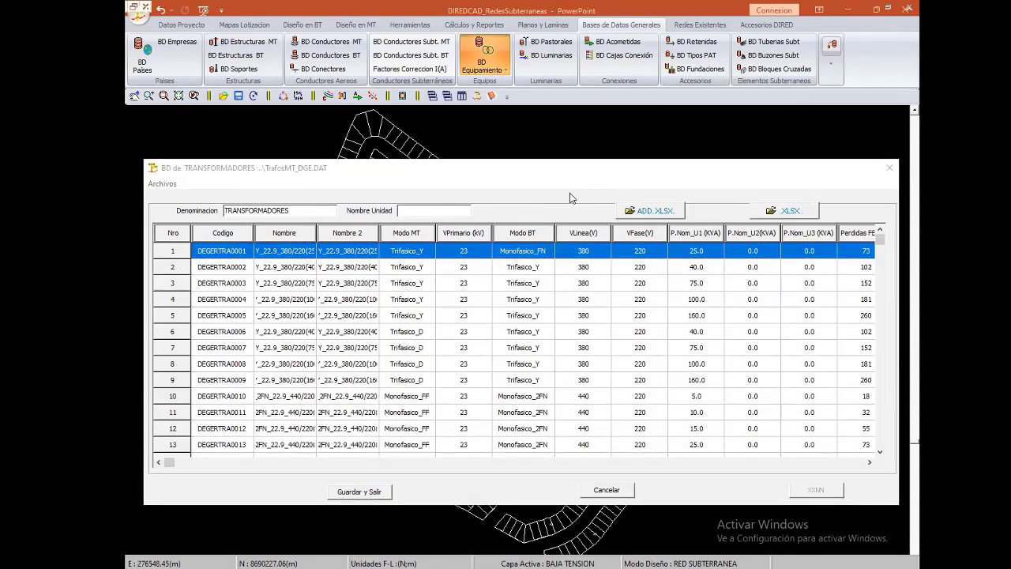
pyautogui.click(890, 167)
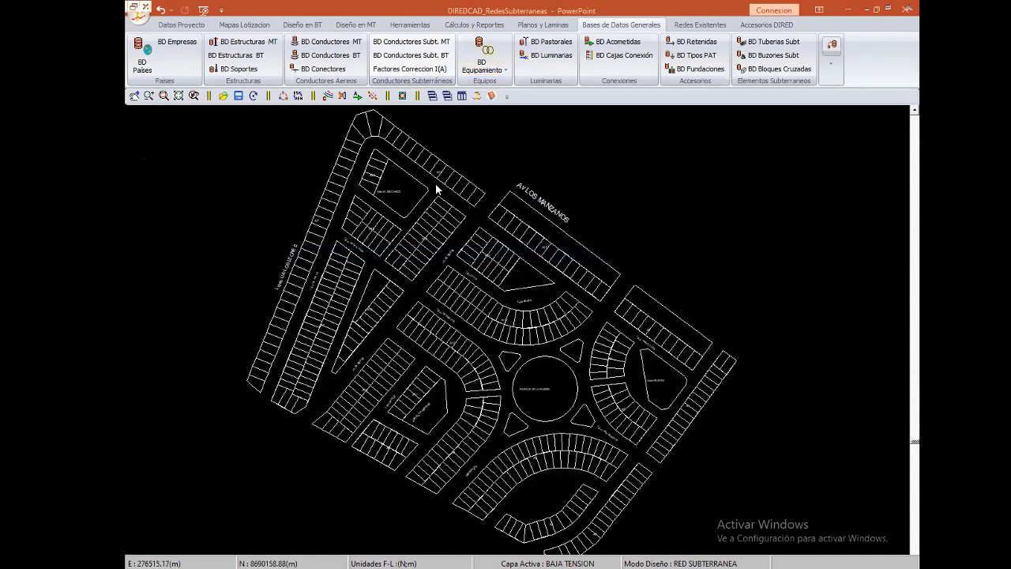
pyautogui.click(184, 25)
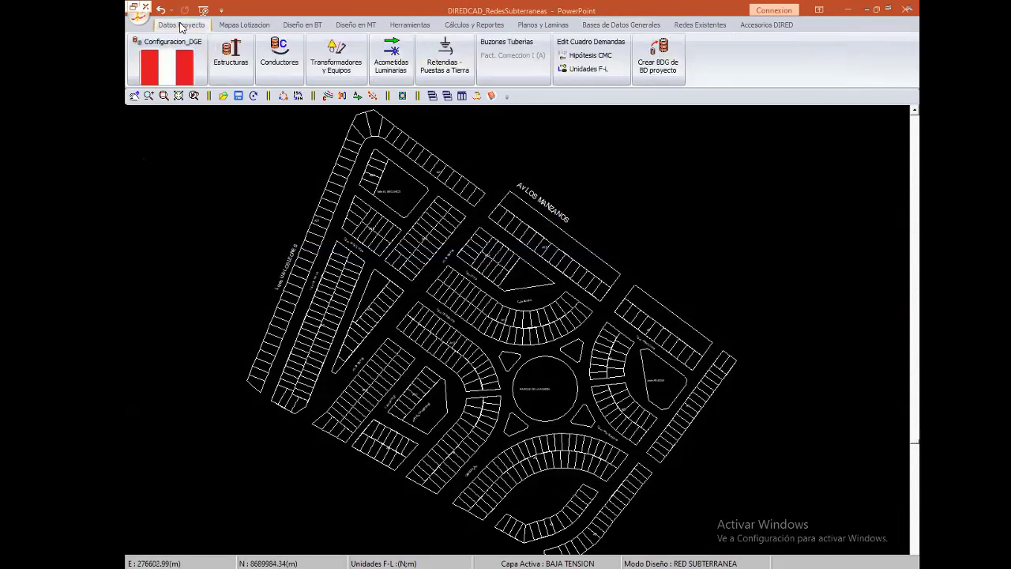
# - Clear all rows from the project conductor table and open the catalogue to add new ones
pyautogui.click(258, 44)
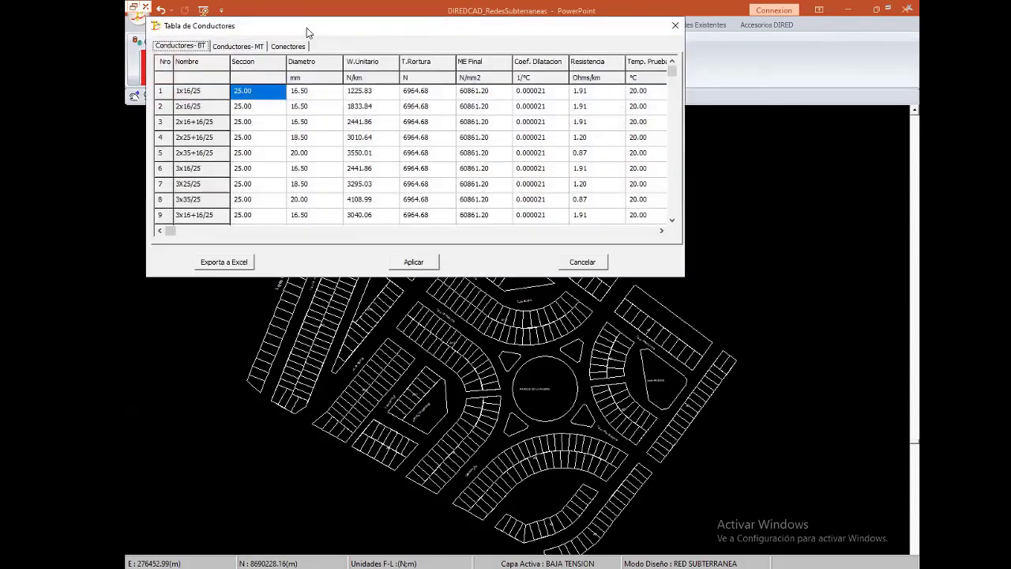
pyautogui.moveTo(307, 34); pyautogui.dragTo(342, 199)
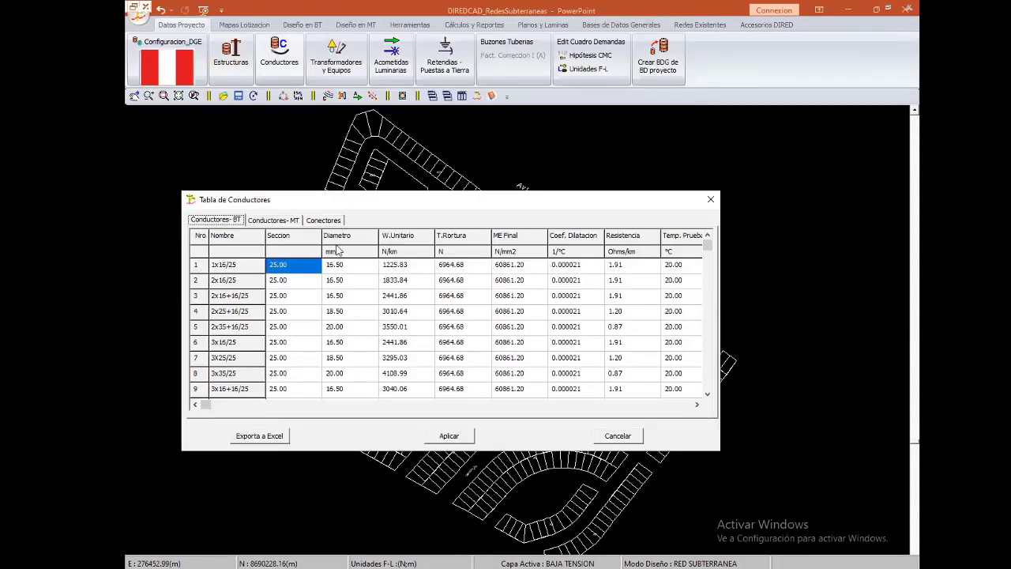
pyautogui.rightClick(382, 312)
pyautogui.click(436, 345)
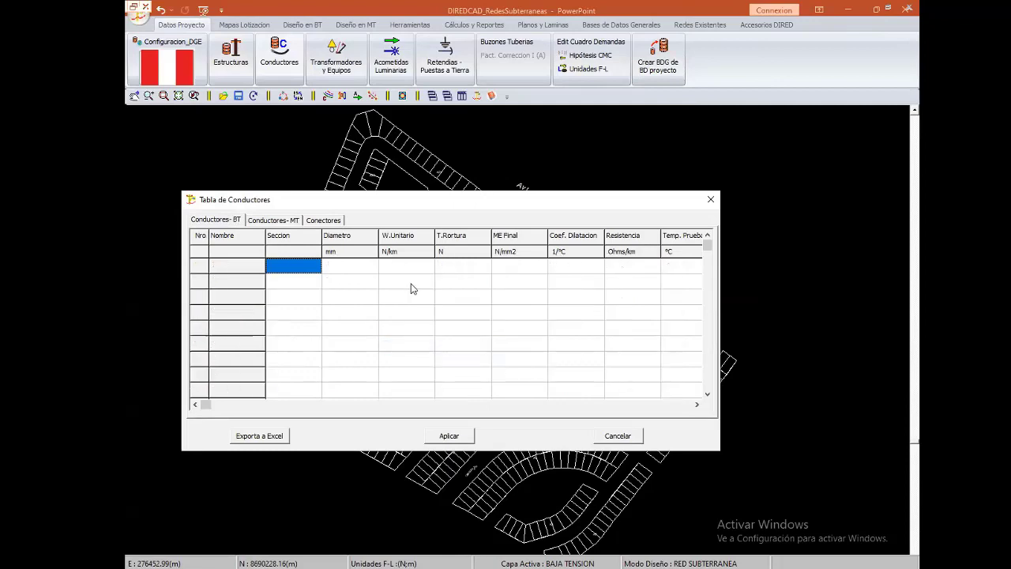
pyautogui.rightClick(412, 285)
pyautogui.click(432, 294)
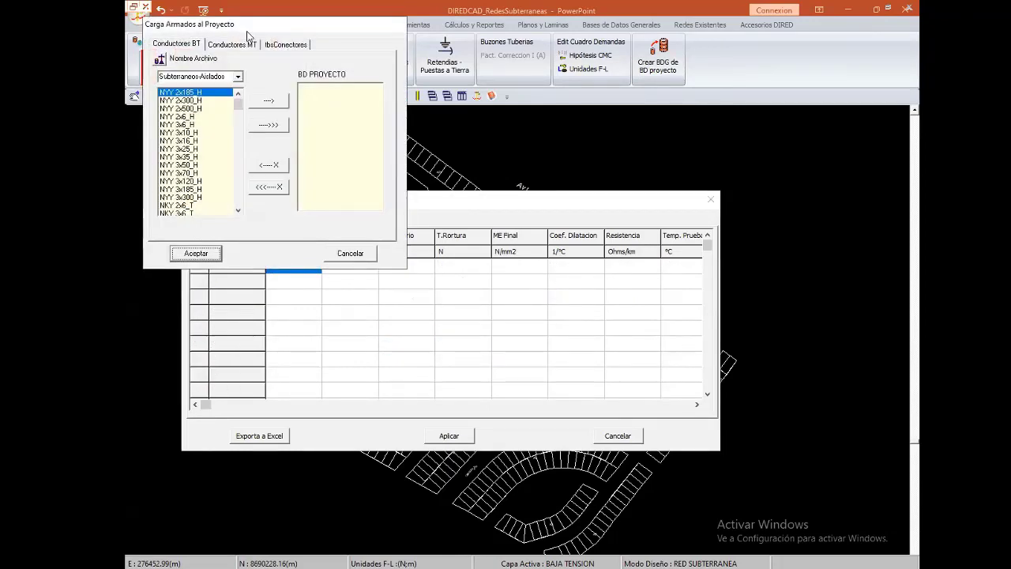
pyautogui.moveTo(248, 32); pyautogui.dragTo(386, 220)
pyautogui.moveTo(376, 288); pyautogui.dragTo(378, 378)
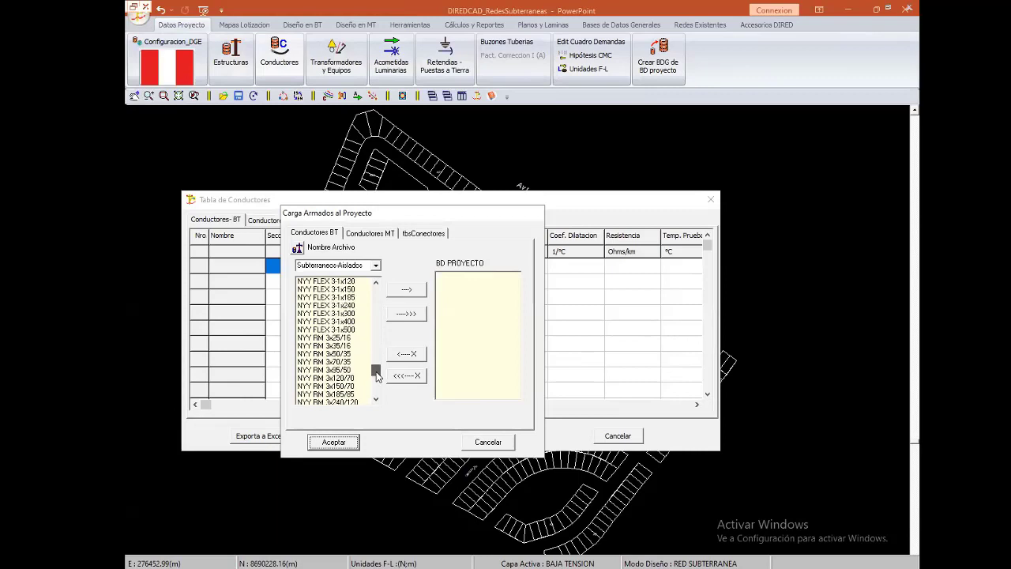
# - Add NYY RM 3x25/16, 3x35/16, 3x50/35, 3x70/35 and 3x95/50 to the project list
pyautogui.click(338, 339)
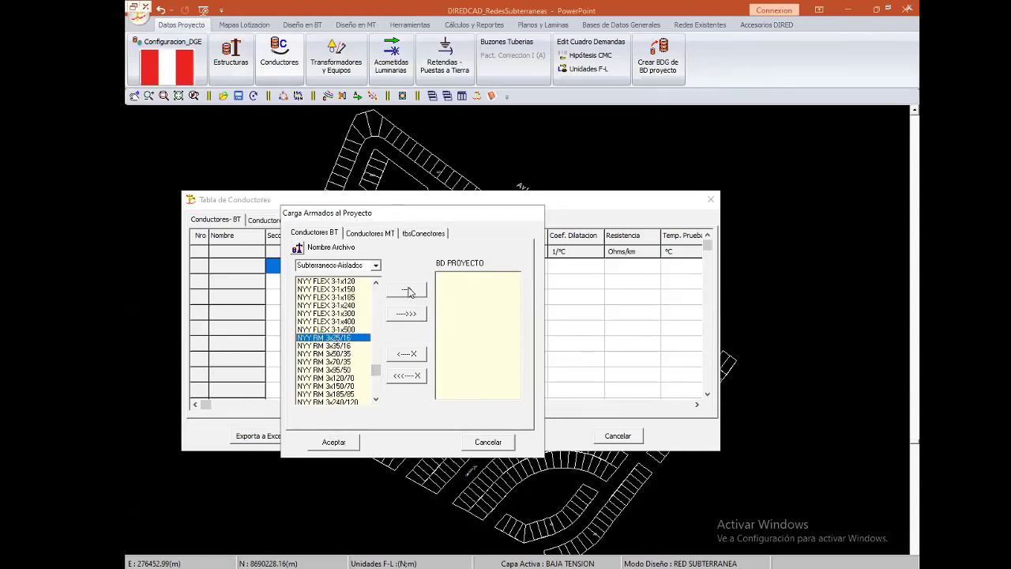
pyautogui.click(407, 291)
pyautogui.click(346, 347)
pyautogui.click(407, 291)
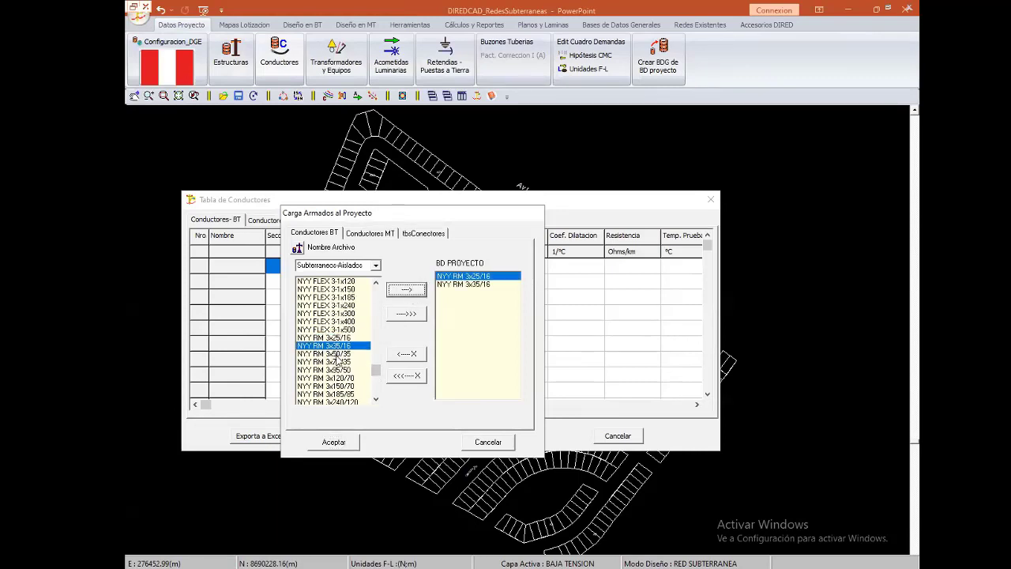
pyautogui.click(335, 354)
pyautogui.click(408, 290)
pyautogui.click(345, 361)
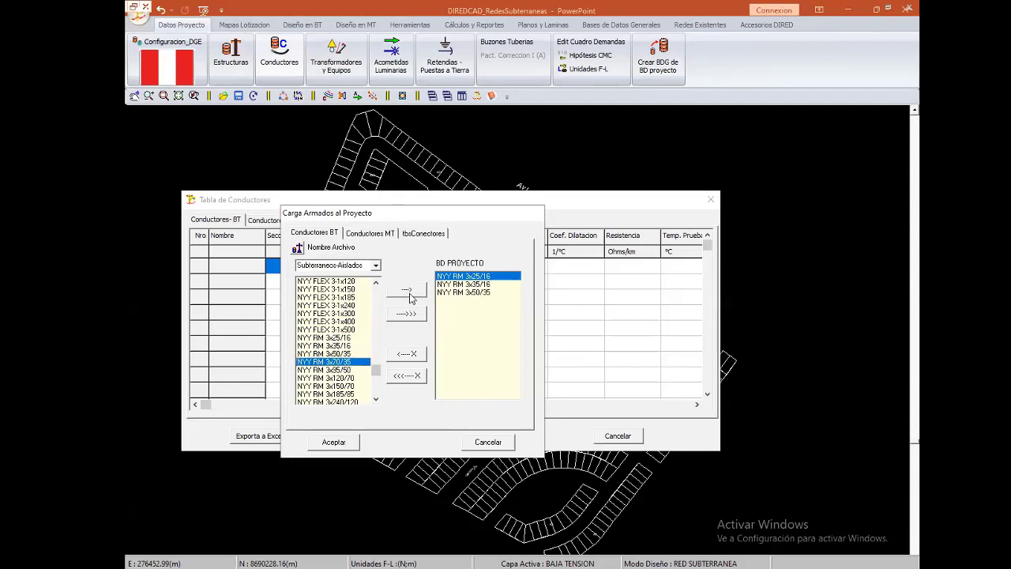
pyautogui.click(407, 290)
pyautogui.click(347, 369)
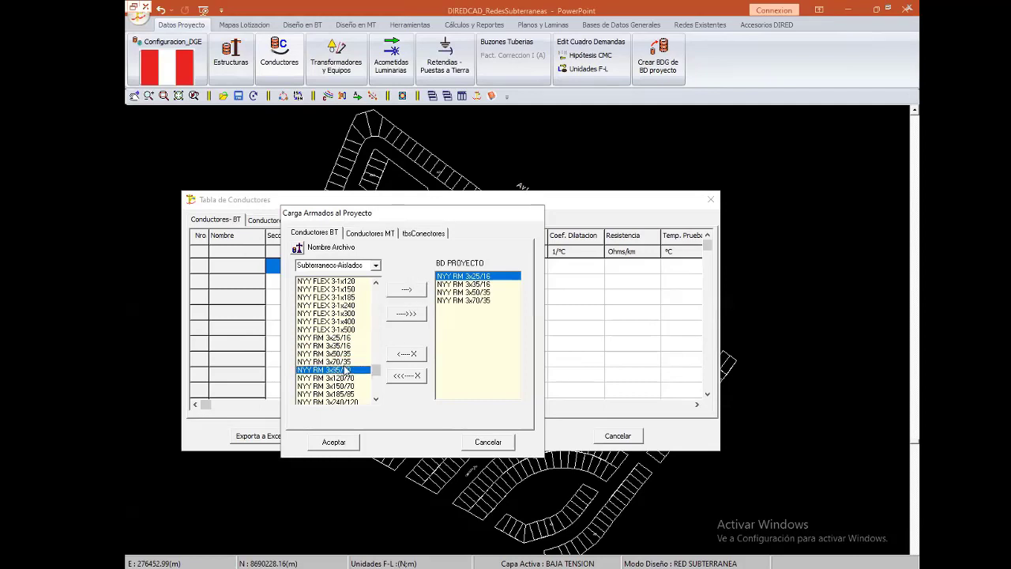
pyautogui.click(406, 289)
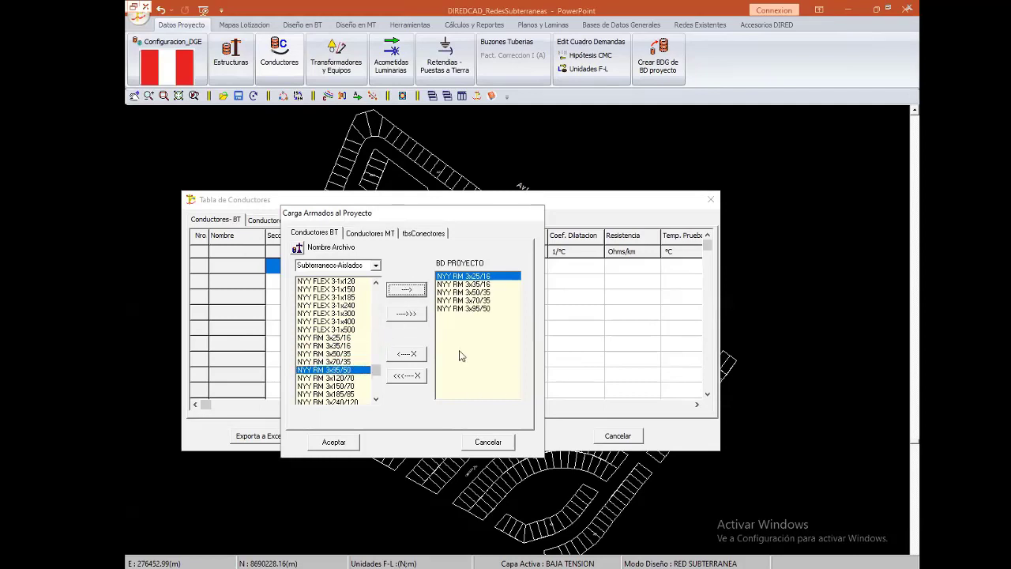
# - Confirm the five chosen cables and apply the conductor table to the project
pyautogui.click(470, 300)
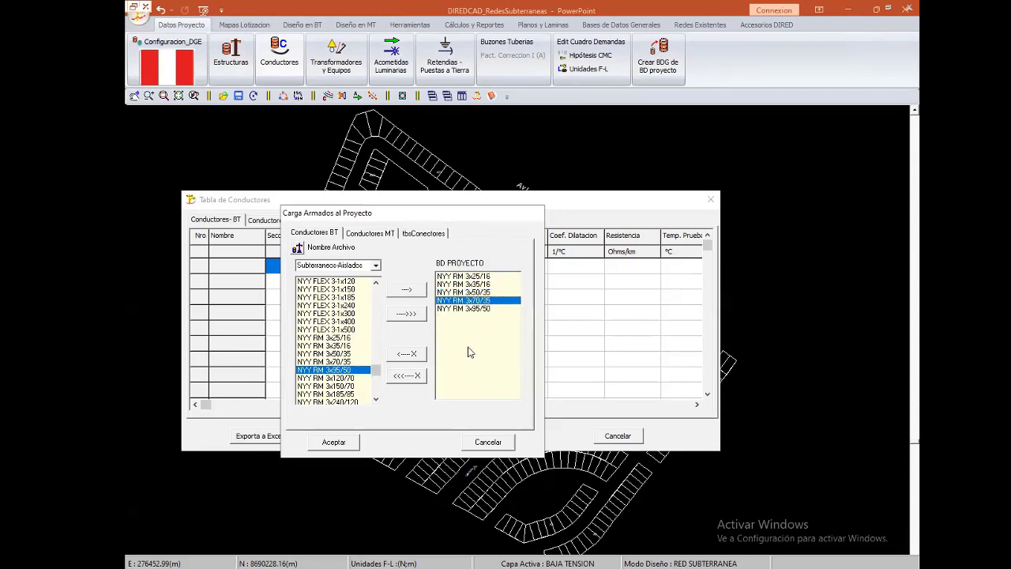
pyautogui.click(334, 444)
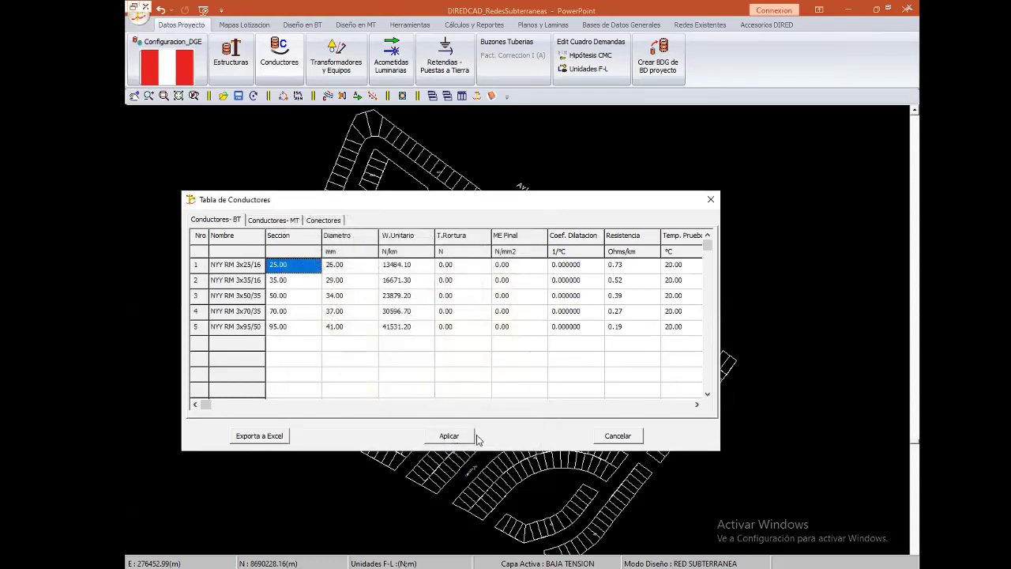
pyautogui.click(464, 437)
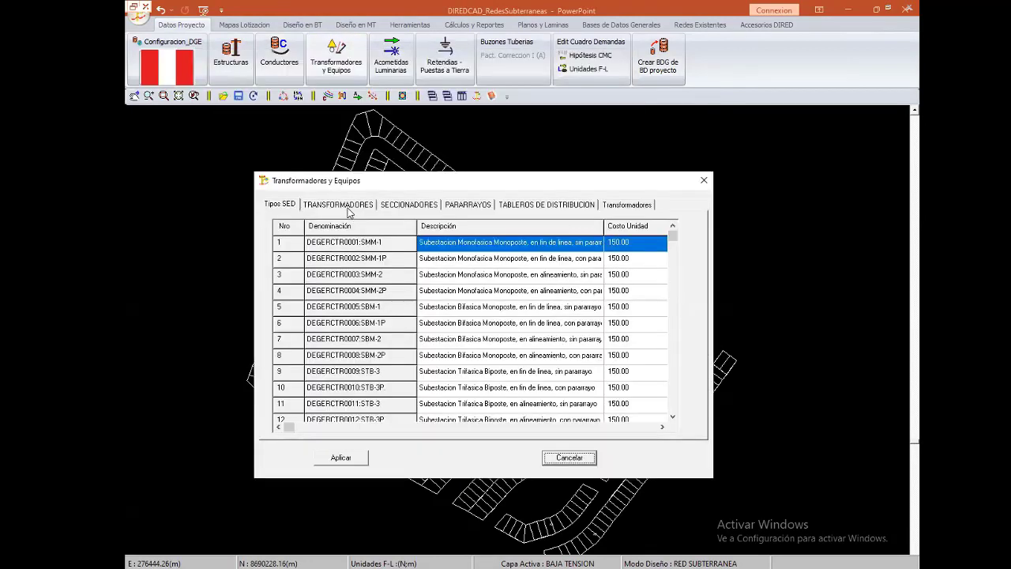
# - Clear all existing transformers from the project's transformer list
pyautogui.click(338, 204)
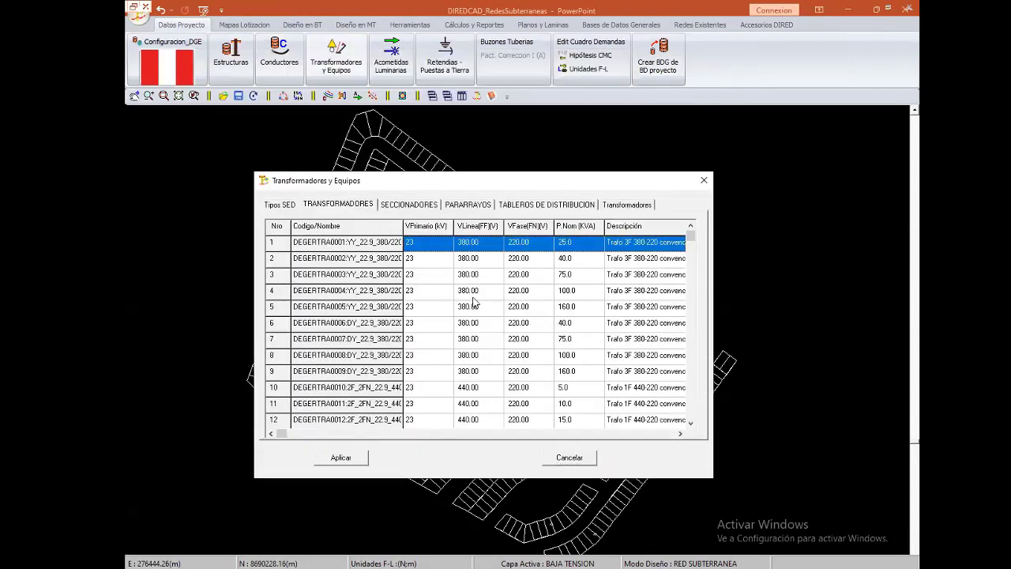
pyautogui.rightClick(474, 302)
pyautogui.click(490, 333)
# - Add the 40 and 75 kVA DY_22.9_380/220 transformers from the catalogue
pyautogui.rightClick(469, 300)
pyautogui.click(482, 305)
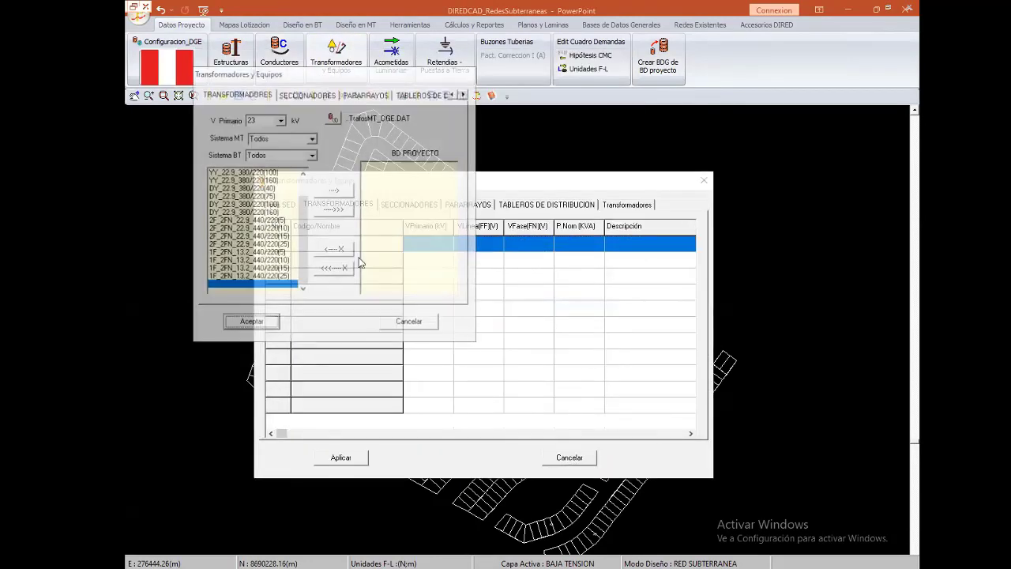
pyautogui.scroll(1, 300, 233)
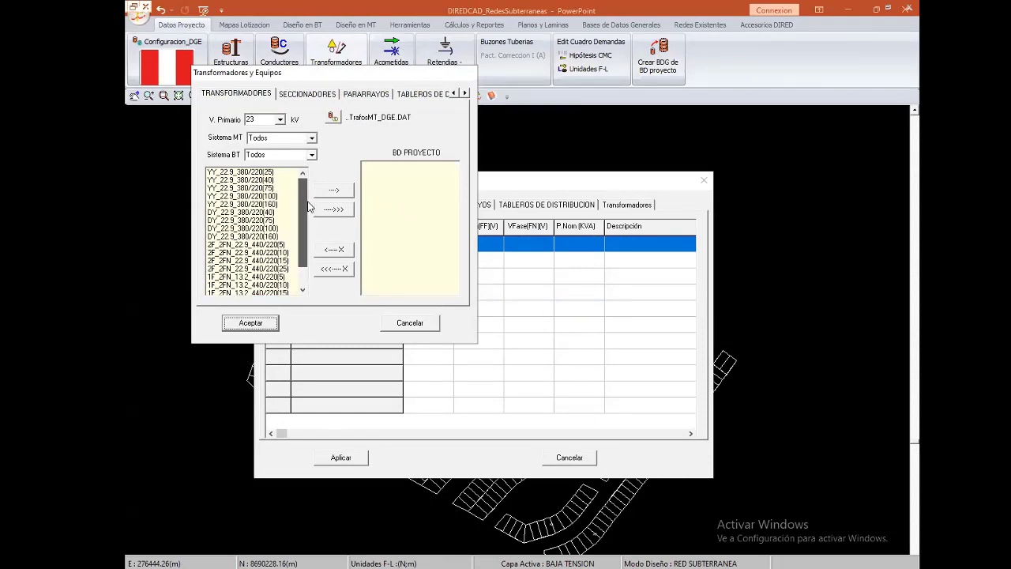
pyautogui.click(268, 212)
pyautogui.click(334, 190)
pyautogui.click(268, 220)
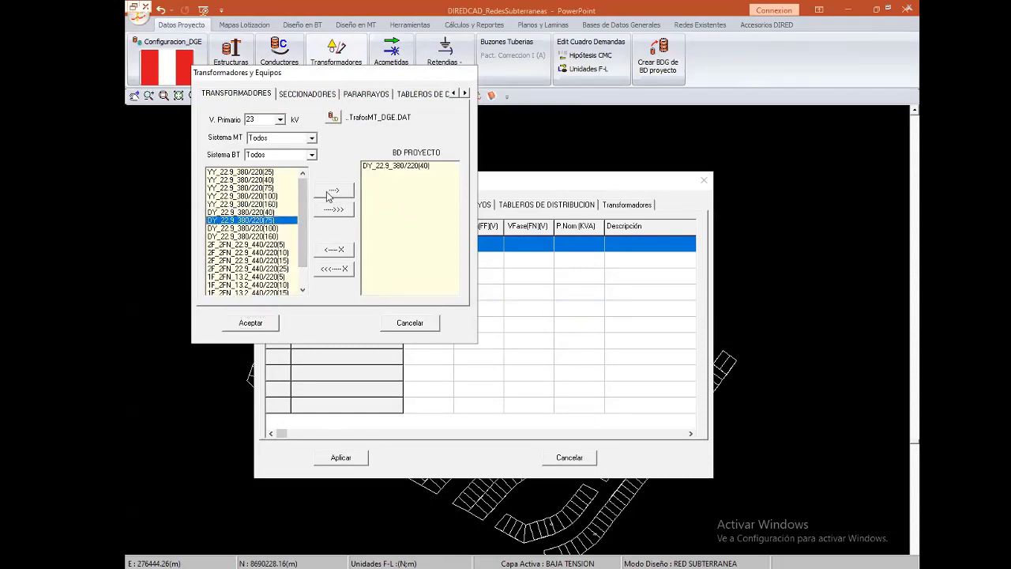
pyautogui.click(333, 190)
# - Add the 100 and 160 kVA DY_22.9_380/220 units, then confirm and apply the four-transformer list
pyautogui.click(269, 229)
pyautogui.click(333, 190)
pyautogui.click(269, 236)
pyautogui.click(333, 190)
pyautogui.click(252, 322)
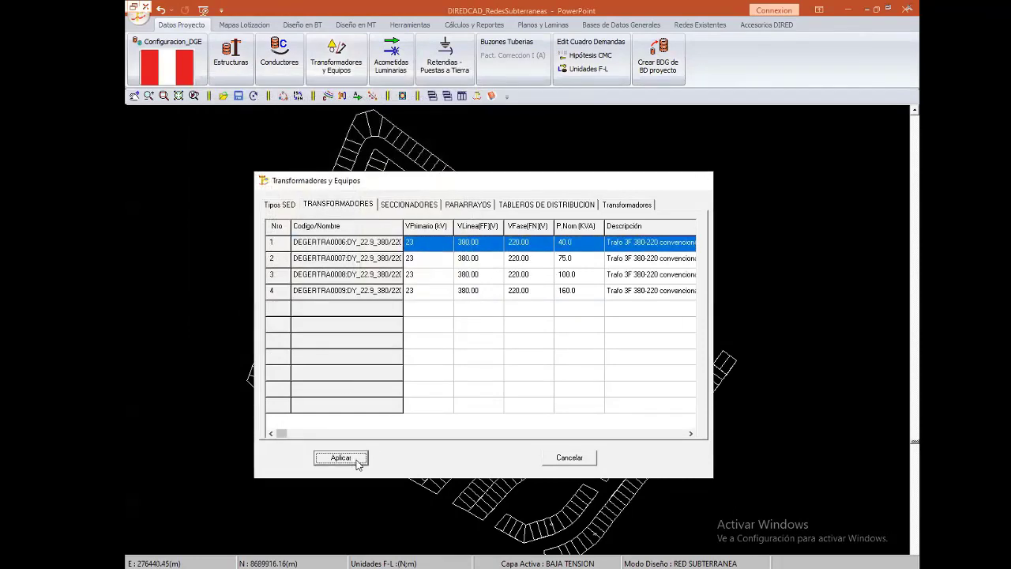
pyautogui.click(339, 458)
pyautogui.scroll(2, 624, 385)
# - Zoom and pan the lot plan to show the subdivision's northern blocks
pyautogui.scroll(1, 624, 385)
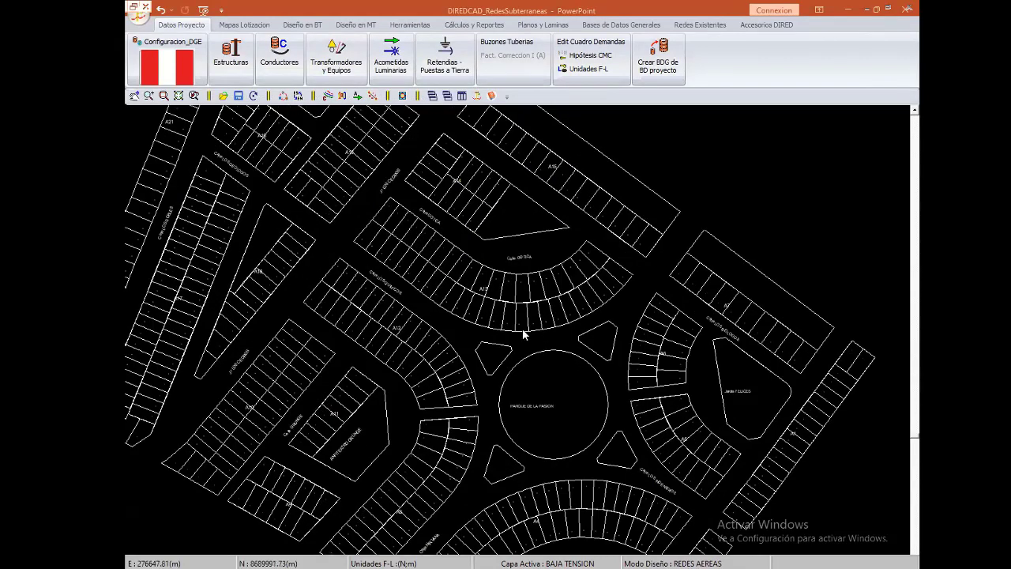
pyautogui.scroll(1, 592, 356)
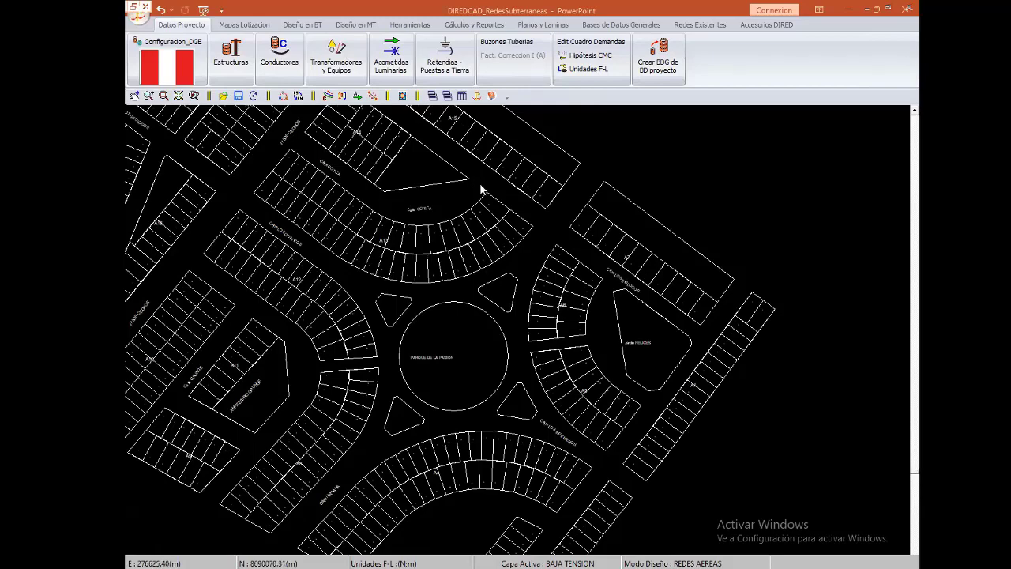
pyautogui.scroll(-1, 463, 214)
pyautogui.moveTo(149, 366); pyautogui.dragTo(288, 436, button='middle')
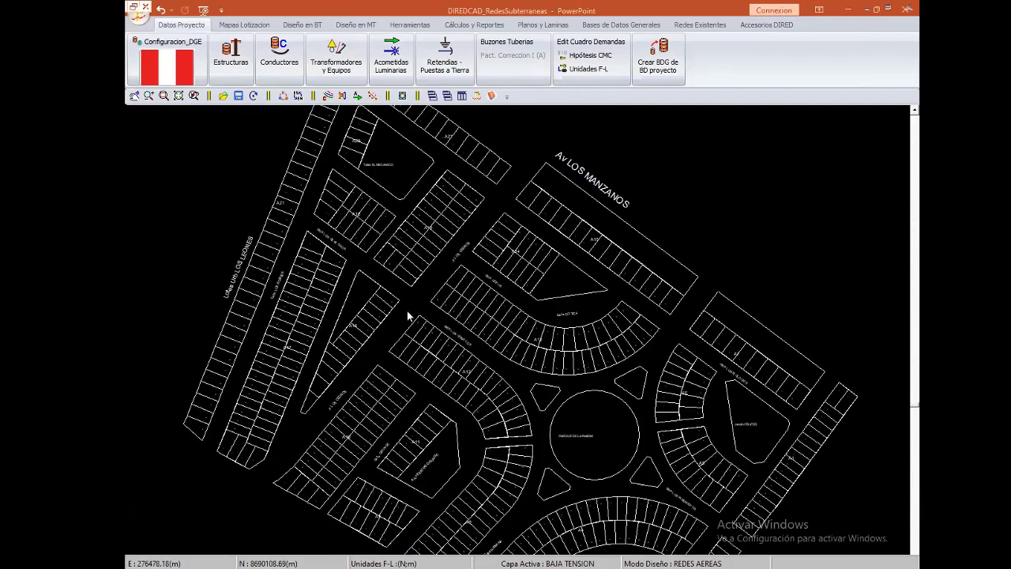
pyautogui.scroll(1, 442, 330)
pyautogui.scroll(-1, 379, 308)
pyautogui.scroll(-1, 368, 328)
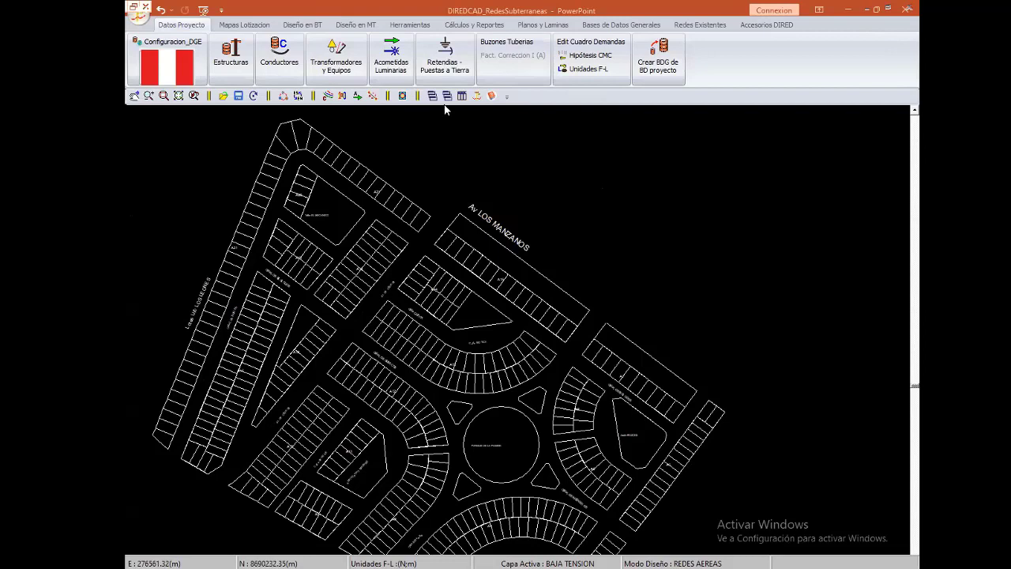
# - Mark the upper-left, lower-left and roundabout zones with the pen, then clear the ink
pyautogui.moveTo(387, 147)
pyautogui.mouseDown()
pyautogui.moveTo(327, 111)
pyautogui.moveTo(233, 176)
pyautogui.moveTo(302, 313)
pyautogui.moveTo(497, 299)
pyautogui.moveTo(339, 126)
pyautogui.mouseUp()
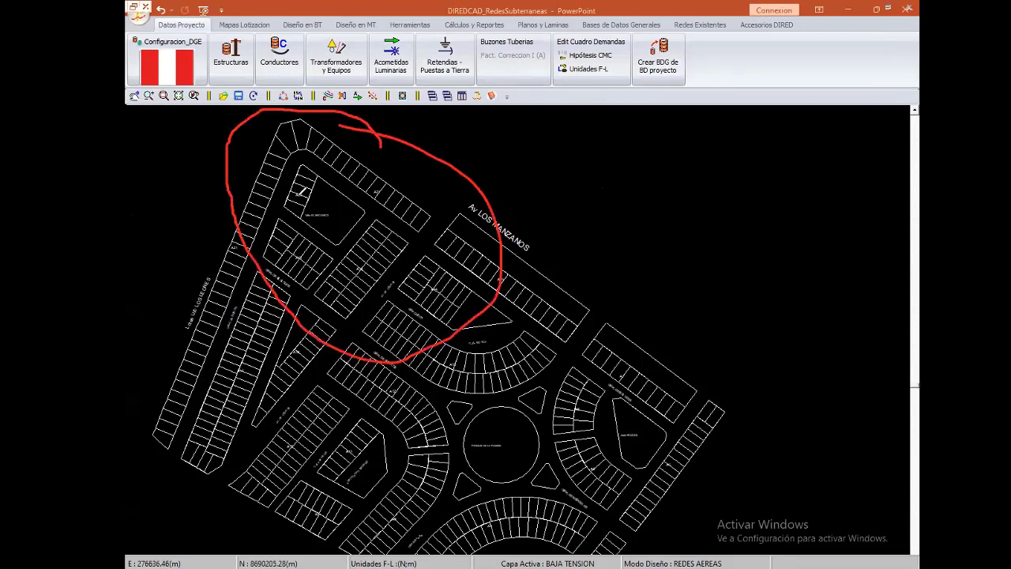
pyautogui.moveTo(369, 377)
pyautogui.mouseDown()
pyautogui.moveTo(180, 342)
pyautogui.moveTo(455, 517)
pyautogui.moveTo(300, 324)
pyautogui.mouseUp()
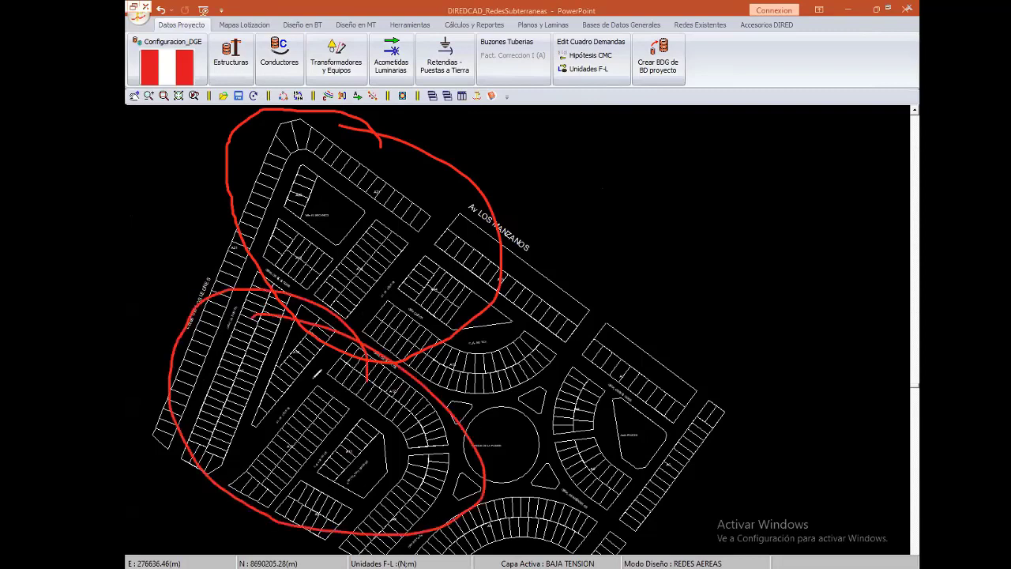
pyautogui.moveTo(705, 331)
pyautogui.mouseDown()
pyautogui.moveTo(444, 387)
pyautogui.moveTo(447, 565)
pyautogui.mouseUp()
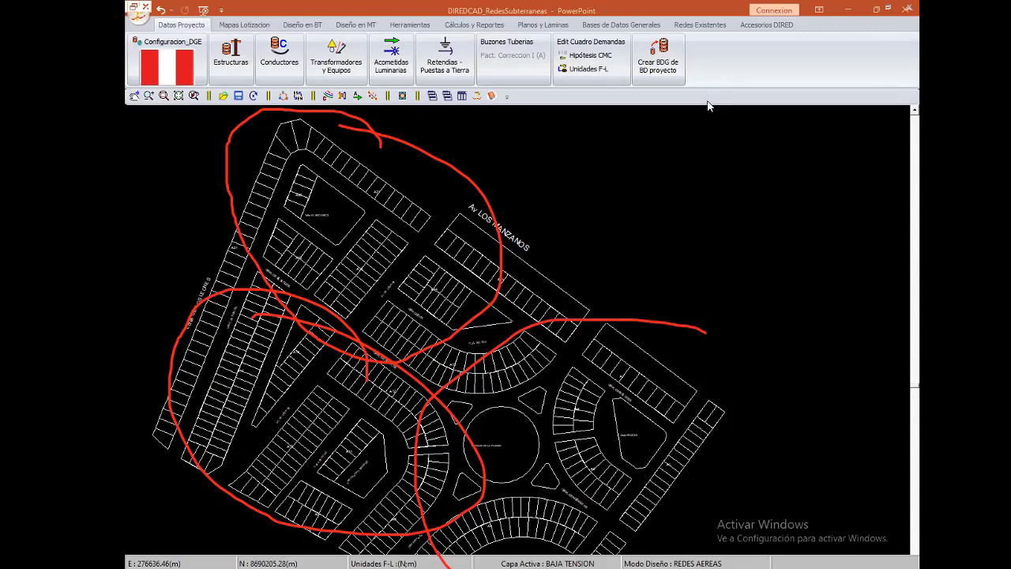
pyautogui.press('Escape')
# - Recentre the whole subdivision map and bring up the Diseño en BT design tools
pyautogui.scroll(-2, 536, 273)
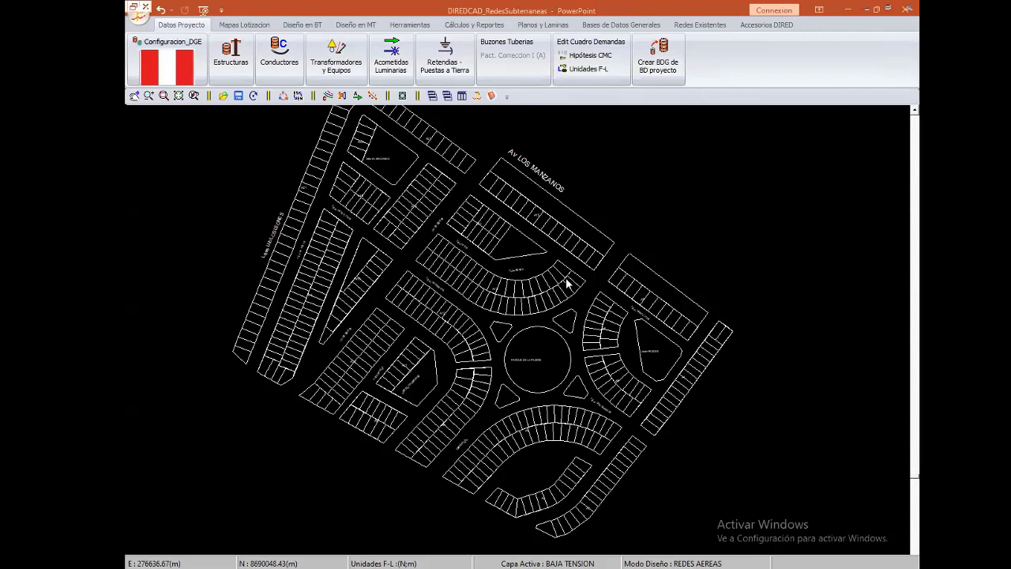
pyautogui.moveTo(555, 287); pyautogui.dragTo(546, 293, button='middle')
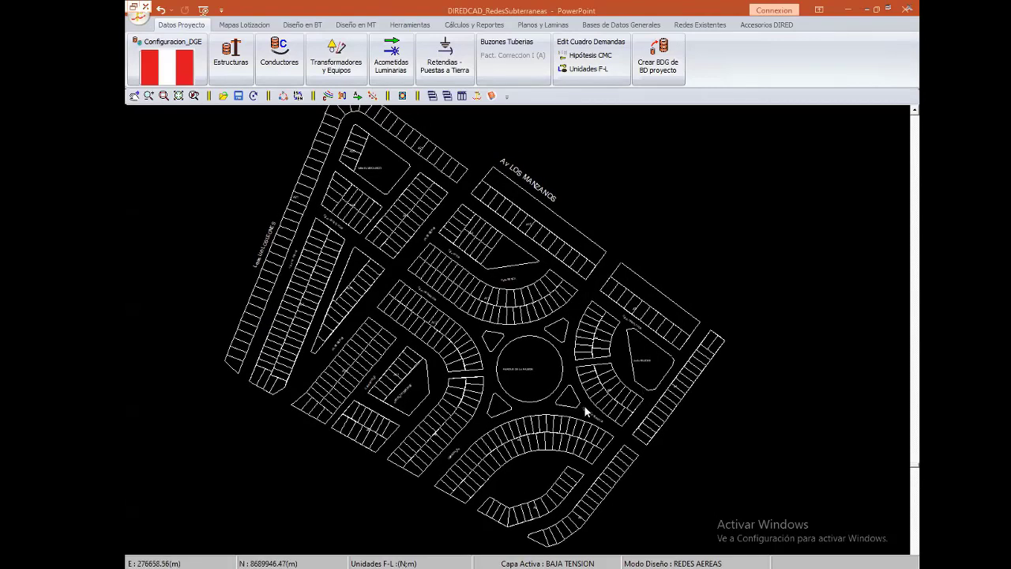
pyautogui.scroll(1, 585, 411)
pyautogui.scroll(1, 591, 370)
pyautogui.scroll(2, 508, 293)
pyautogui.scroll(1, 519, 316)
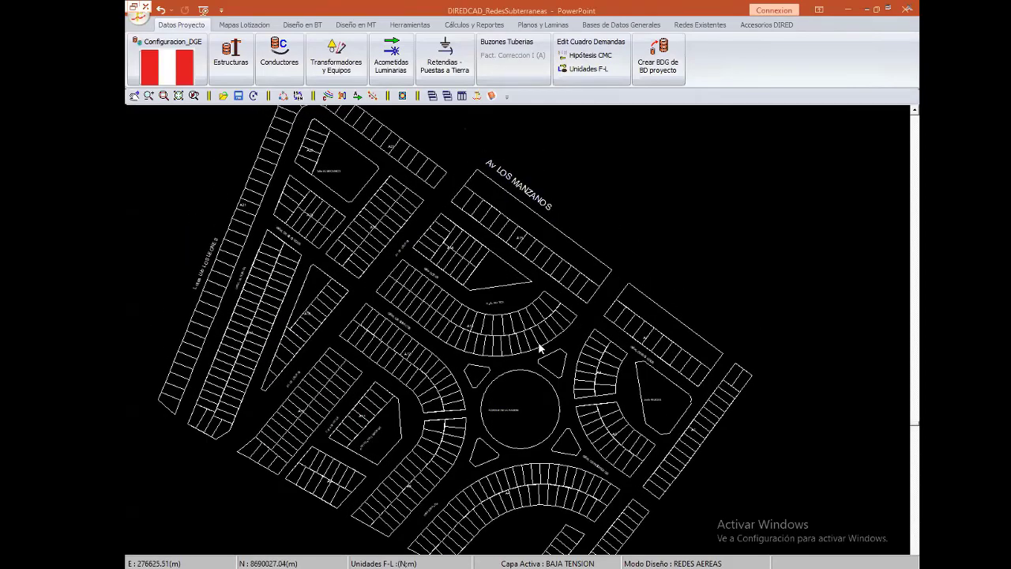
pyautogui.scroll(-2, 603, 327)
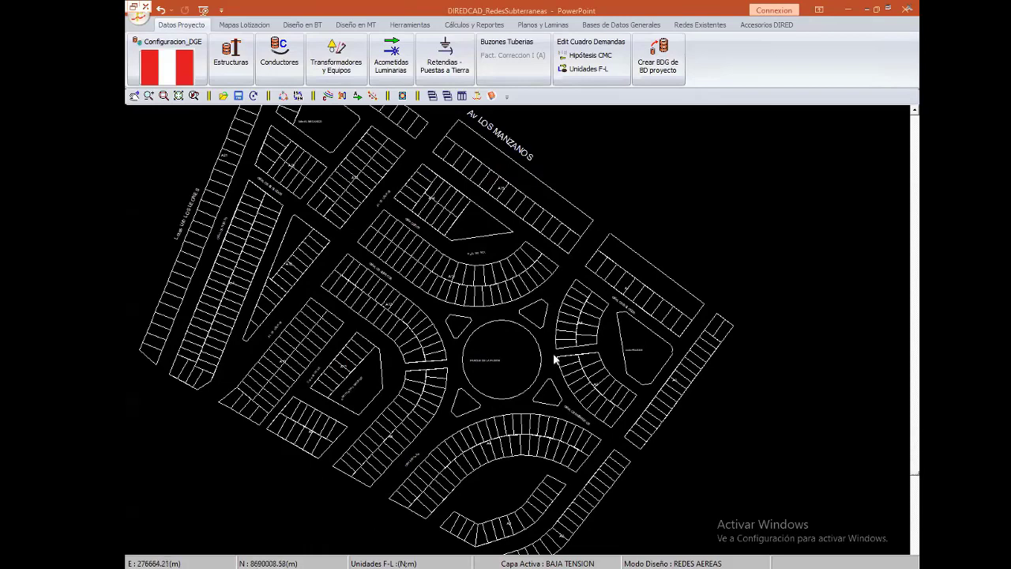
pyautogui.scroll(2, 521, 340)
pyautogui.scroll(-2, 477, 316)
pyautogui.scroll(-1, 541, 296)
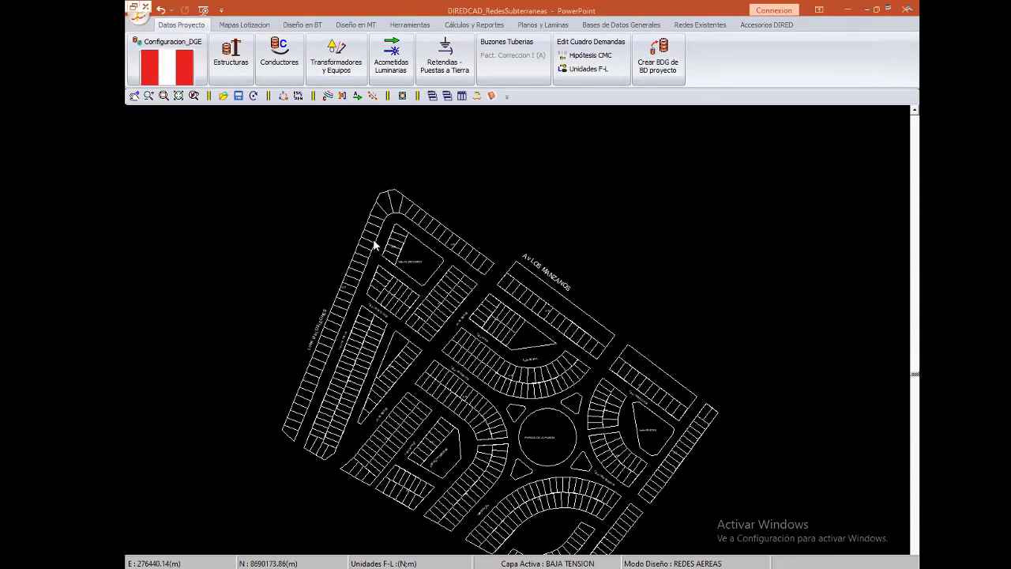
pyautogui.moveTo(459, 316)
pyautogui.mouseDown(button='middle')
pyautogui.moveTo(424, 282)
pyautogui.moveTo(433, 277)
pyautogui.mouseUp(button='middle')
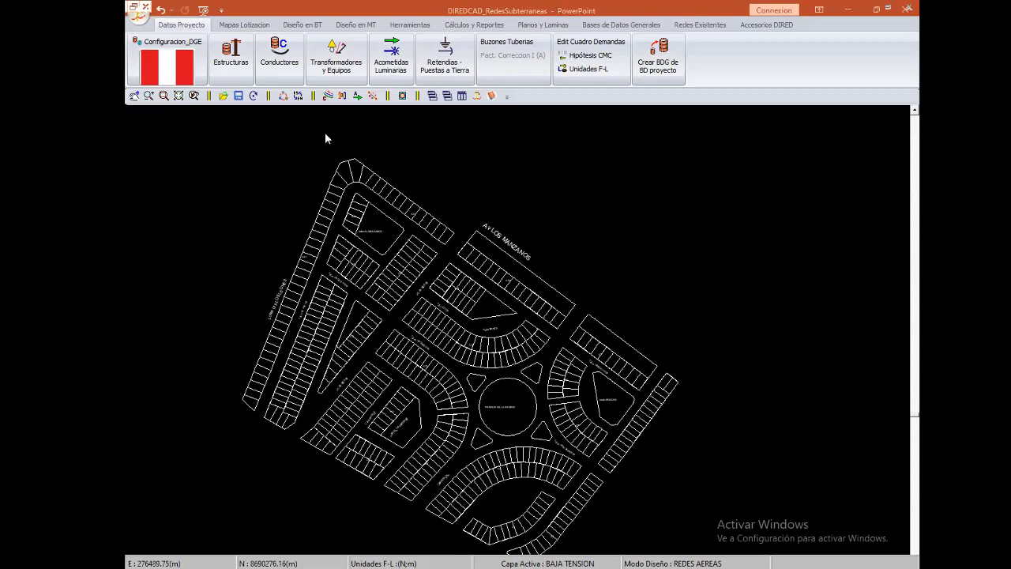
pyautogui.click(303, 24)
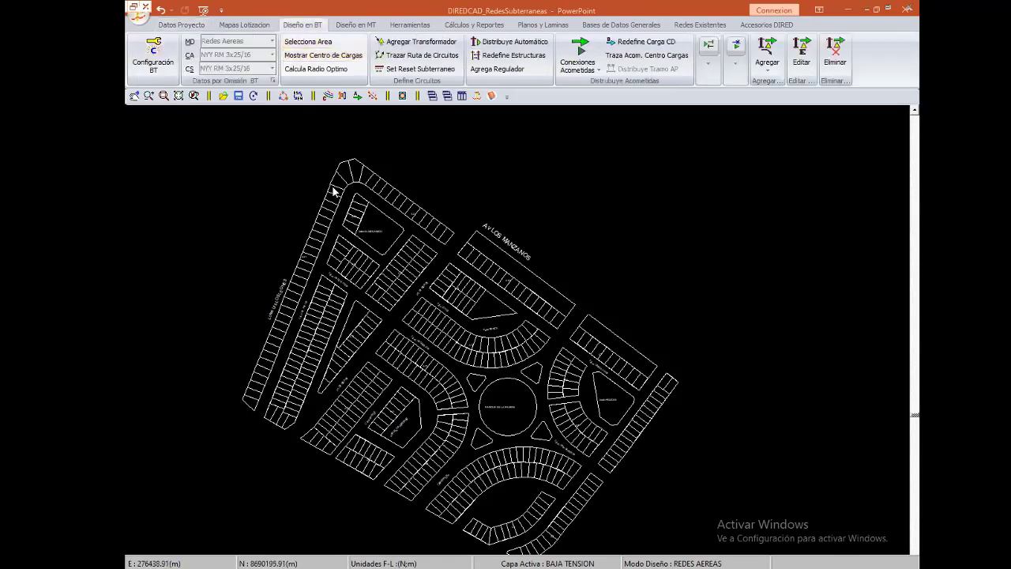
# - Window-select the upper-left block lots and show their load centres, zoomed in
pyautogui.moveTo(289, 138); pyautogui.dragTo(511, 351)
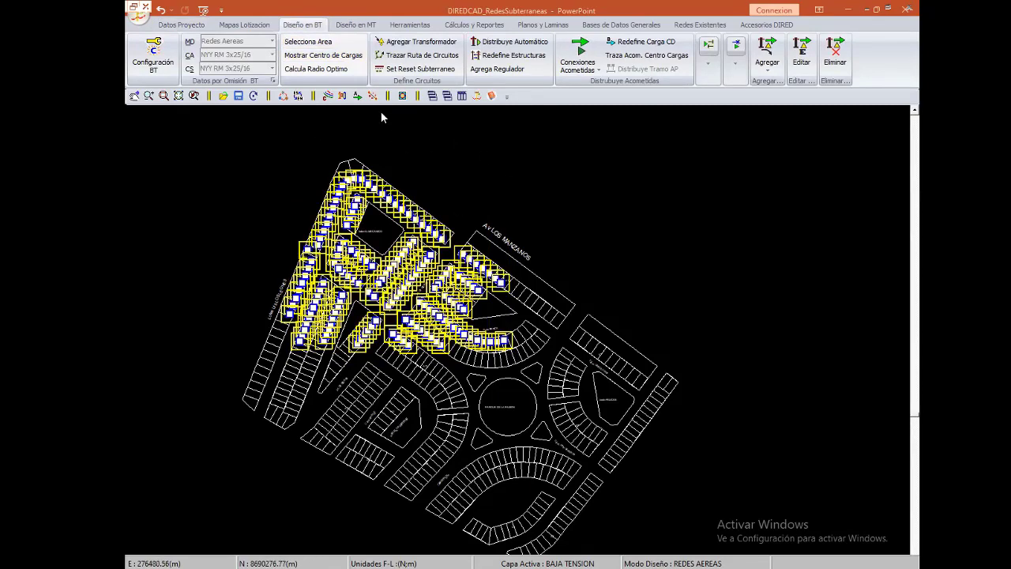
pyautogui.click(324, 55)
pyautogui.scroll(3, 391, 280)
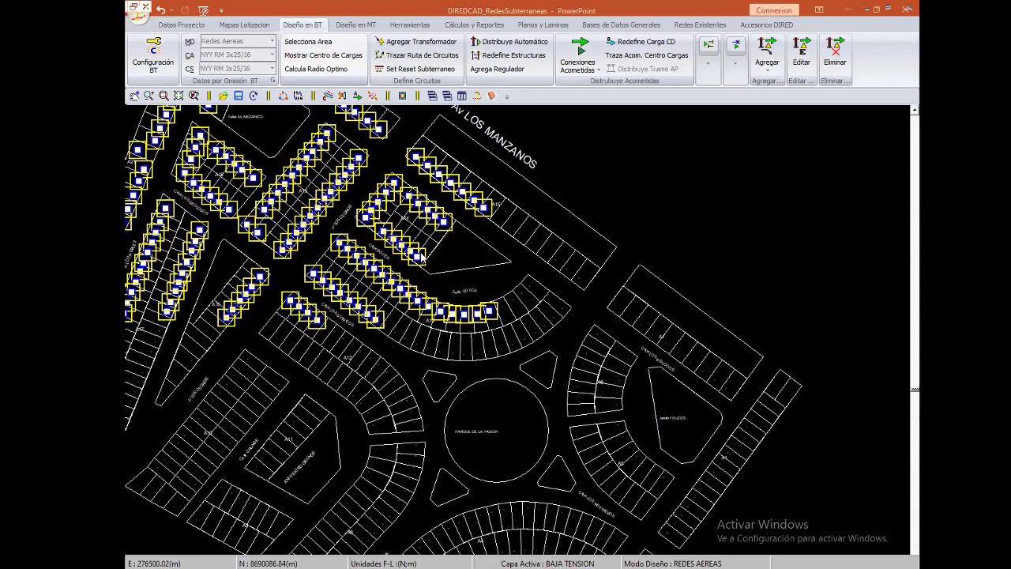
pyautogui.scroll(1, 384, 263)
pyautogui.scroll(1, 383, 263)
pyautogui.scroll(1, 383, 263)
pyautogui.moveTo(383, 263); pyautogui.dragTo(397, 274, button='middle')
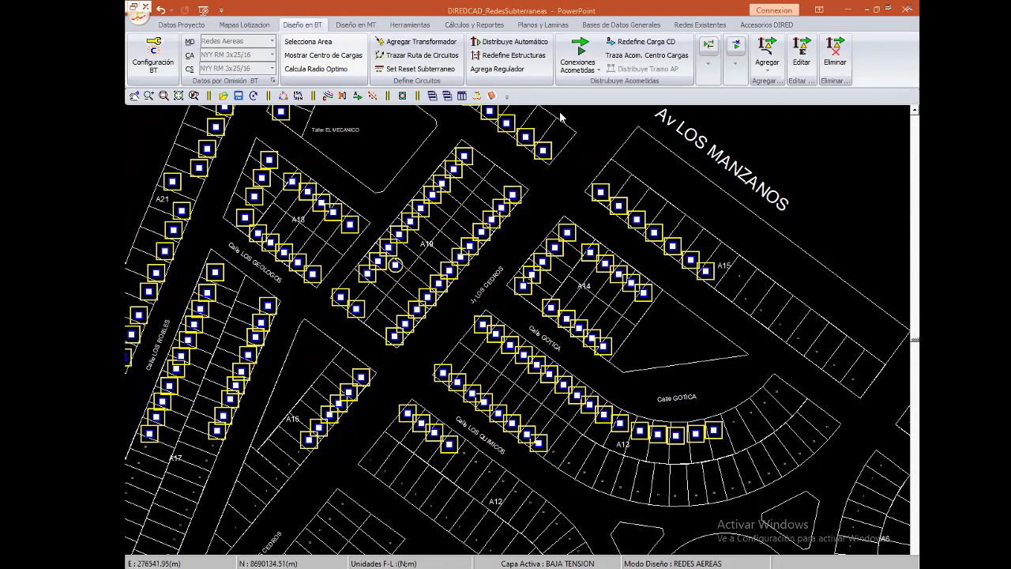
# - Dismiss the undefined section-type warning and open Datos por Omisión BT
pyautogui.click(558, 288)
pyautogui.press('Return')
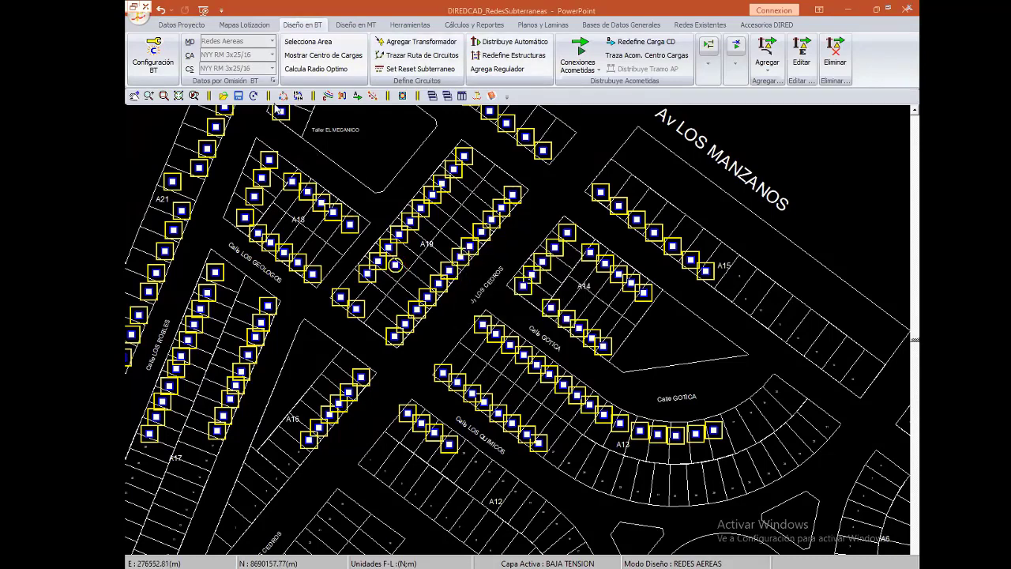
pyautogui.click(273, 80)
# - Set primary voltage 23 and transformer denomination DY_22.9_380/220(40)
pyautogui.click(760, 174)
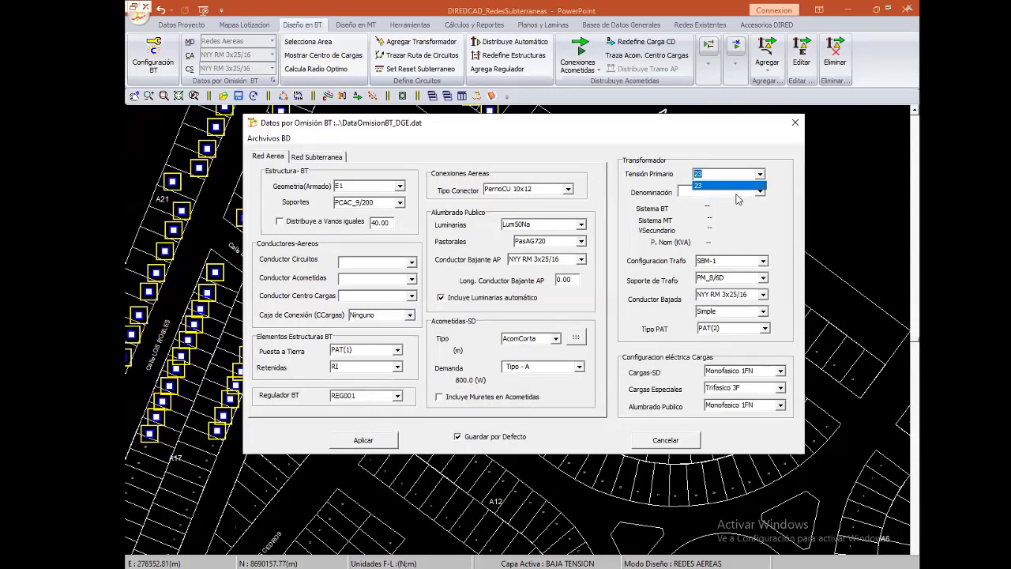
pyautogui.click(728, 185)
pyautogui.click(759, 190)
pyautogui.click(743, 204)
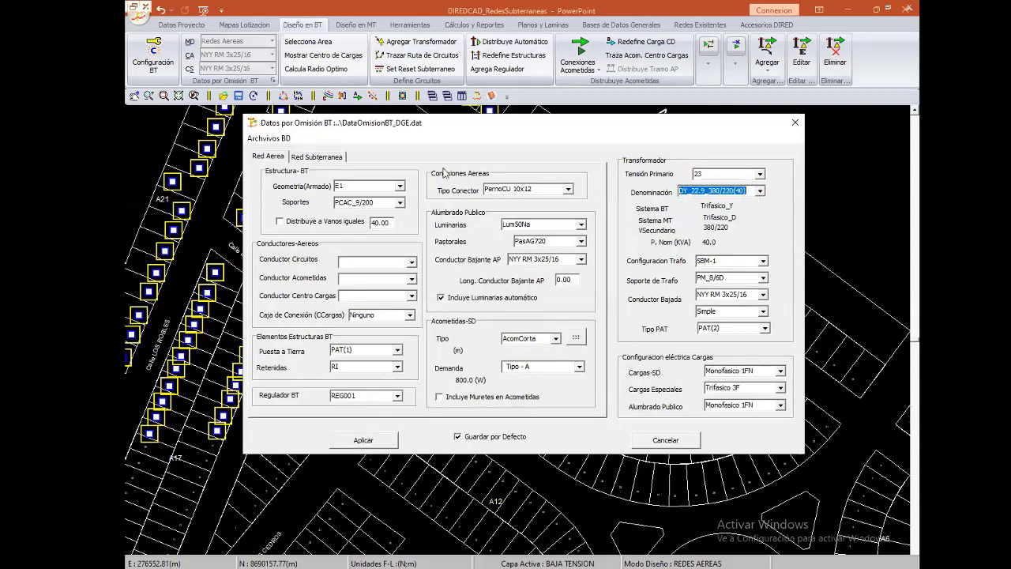
# - On the Red Subterranea tab keep Ninguno as service conductor and apply the defaults
pyautogui.click(320, 157)
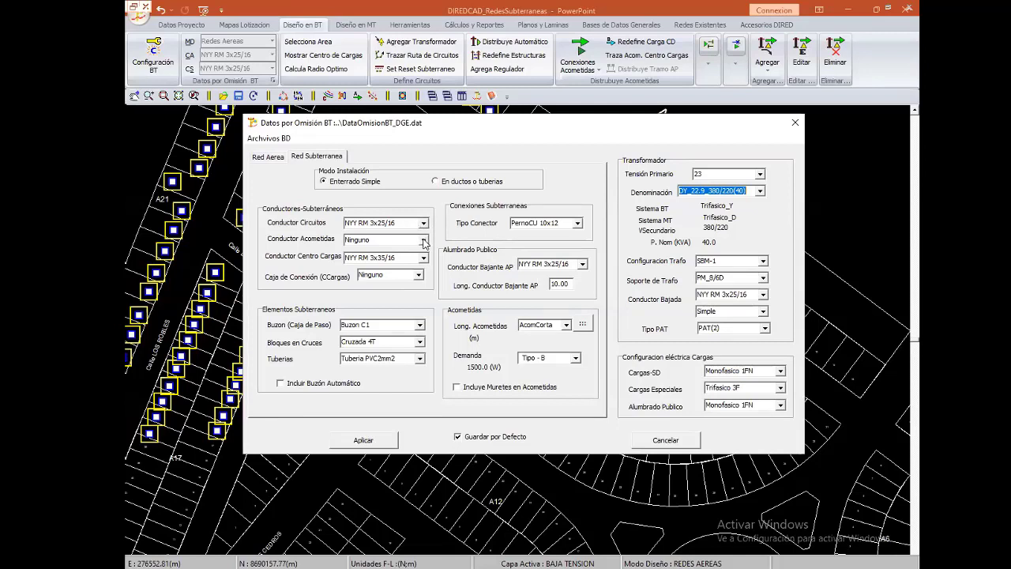
pyautogui.click(424, 243)
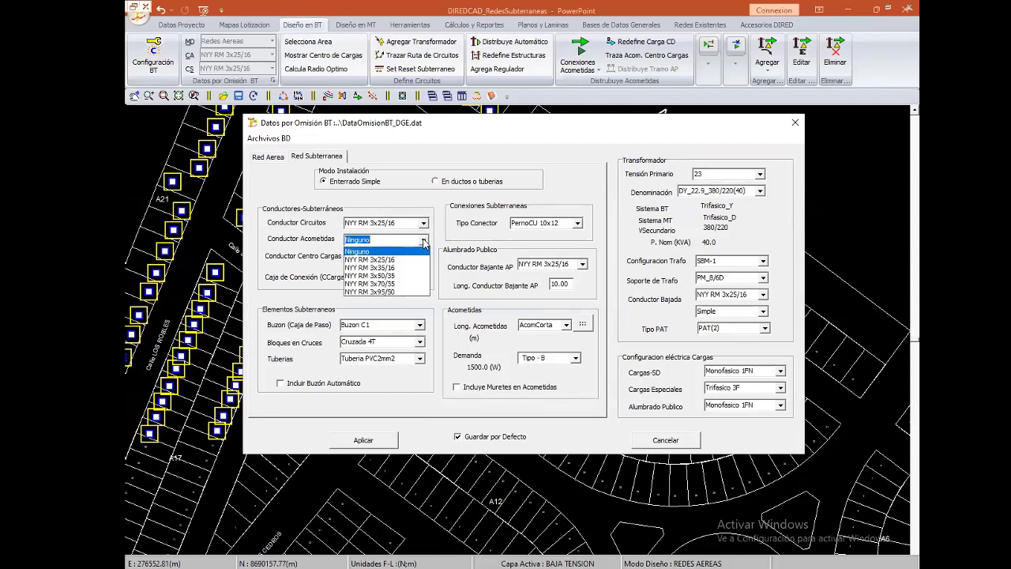
pyautogui.click(411, 239)
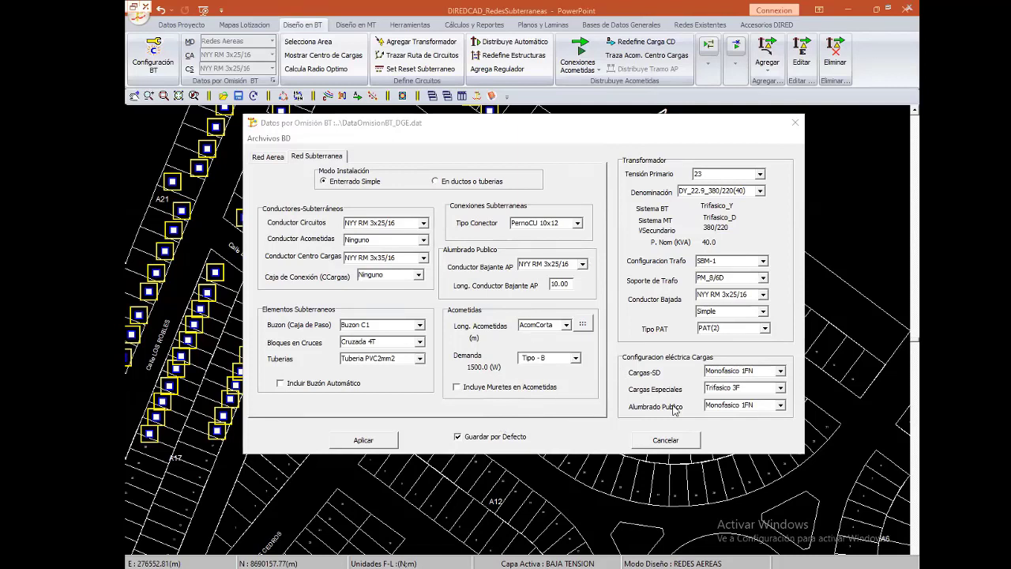
pyautogui.click(379, 443)
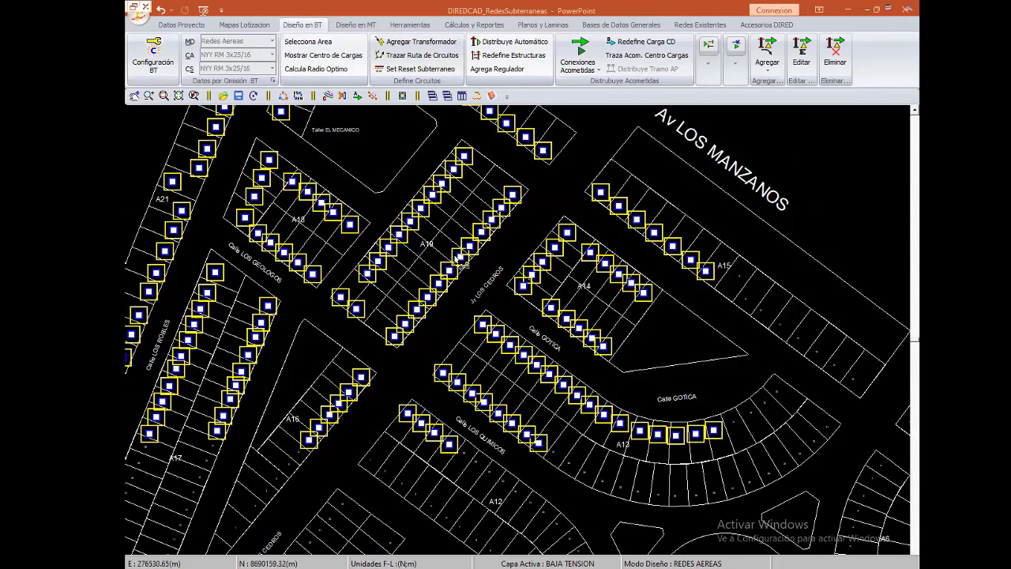
# - Place 40 kVA transformer SE-00 beside block A19 on Jr. Los Cedros and zoom in to check it
pyautogui.click(440, 312)
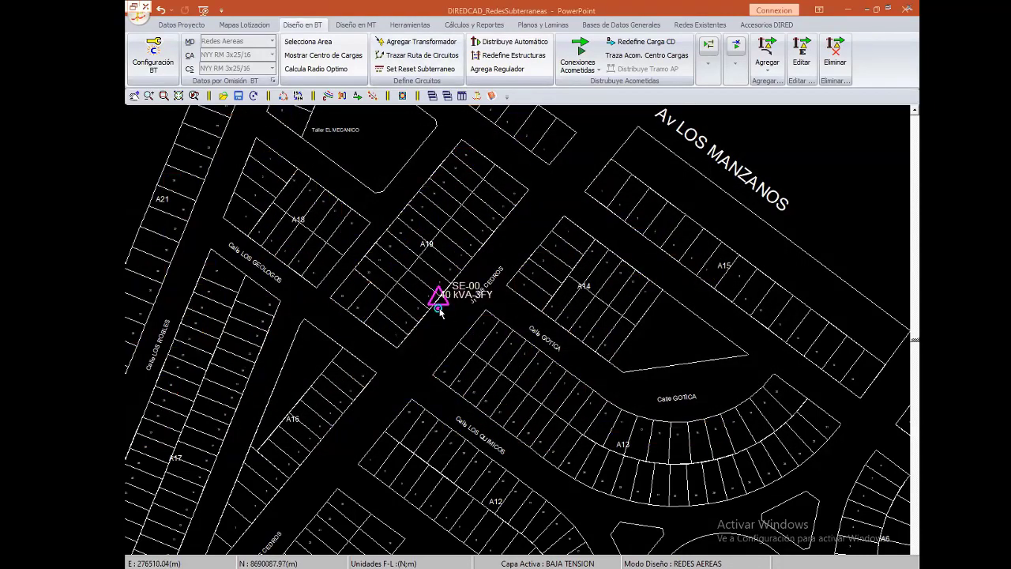
pyautogui.scroll(1, 453, 310)
pyautogui.scroll(1, 419, 300)
pyautogui.scroll(1, 469, 323)
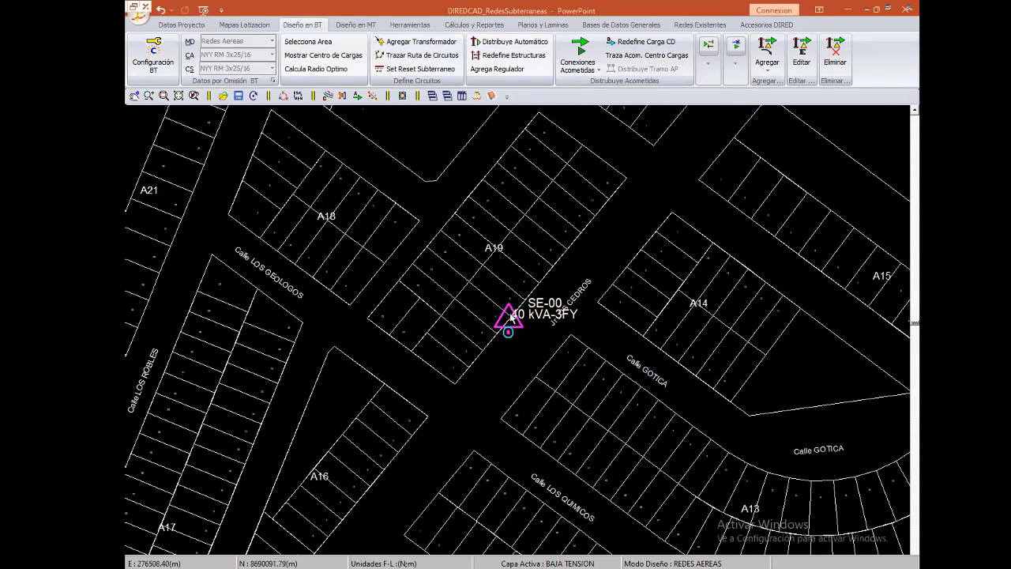
pyautogui.scroll(1, 477, 252)
pyautogui.moveTo(477, 252); pyautogui.dragTo(537, 298, button='middle')
pyautogui.scroll(1, 513, 398)
pyautogui.scroll(-1, 594, 330)
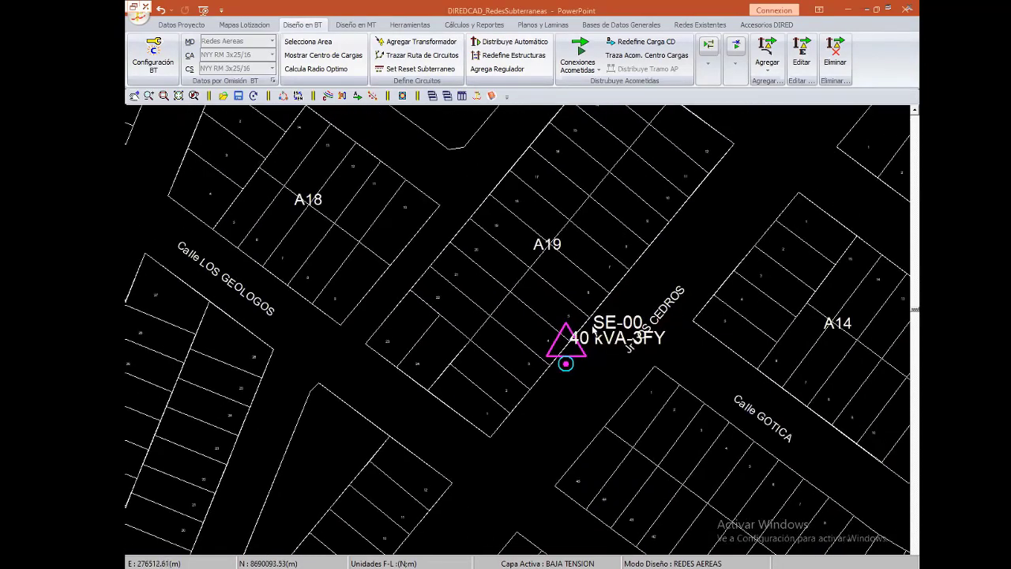
pyautogui.scroll(-1, 625, 353)
pyautogui.scroll(-2, 518, 342)
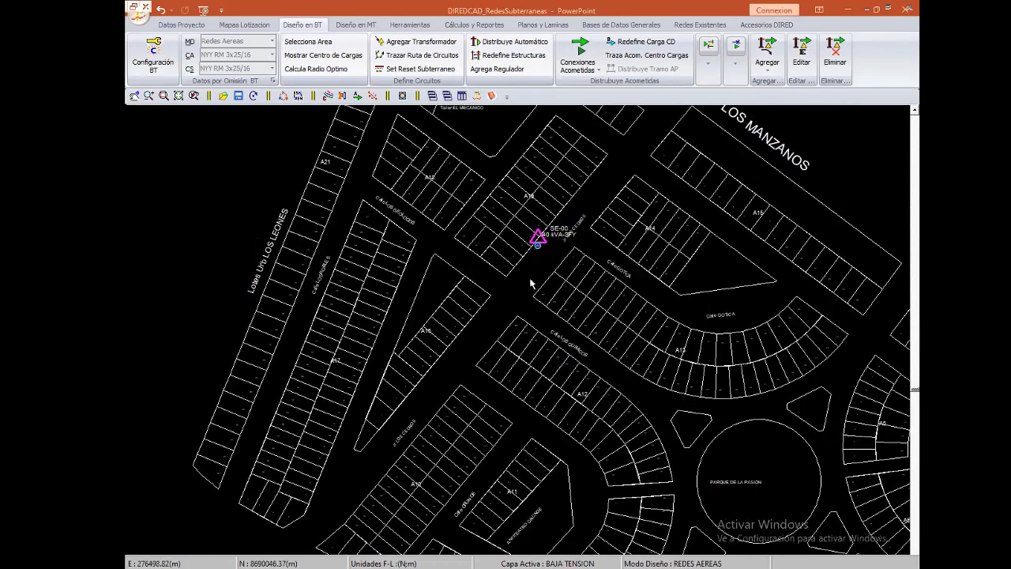
pyautogui.moveTo(519, 342); pyautogui.dragTo(531, 293, button='middle')
pyautogui.scroll(-1, 524, 374)
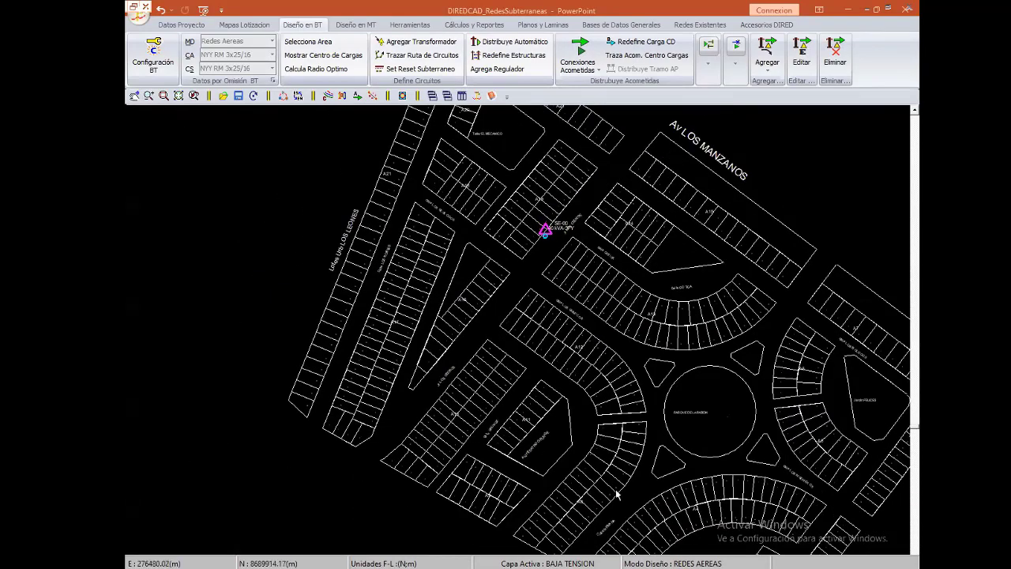
pyautogui.moveTo(494, 381); pyautogui.dragTo(457, 358, button='middle')
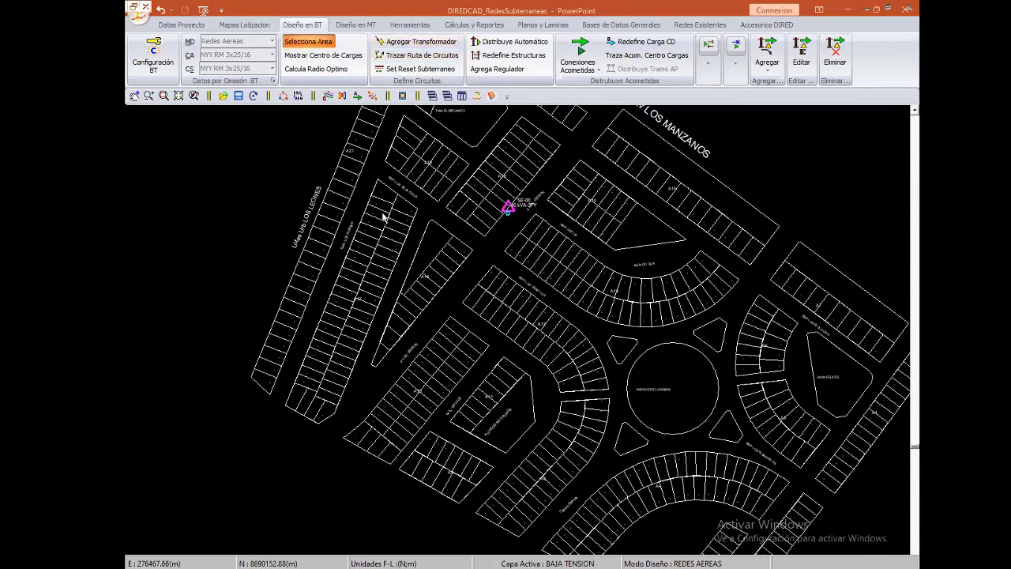
# - Window-select the lots in the left, central and curved blocks and the rows near the roundabout
pyautogui.click(229, 190)
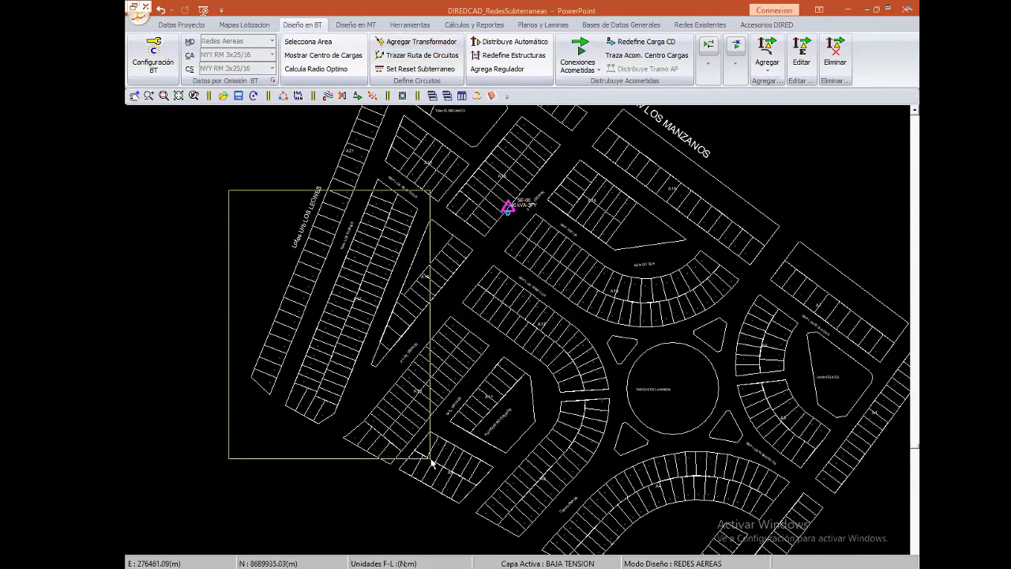
pyautogui.click(433, 464)
pyautogui.click(393, 234)
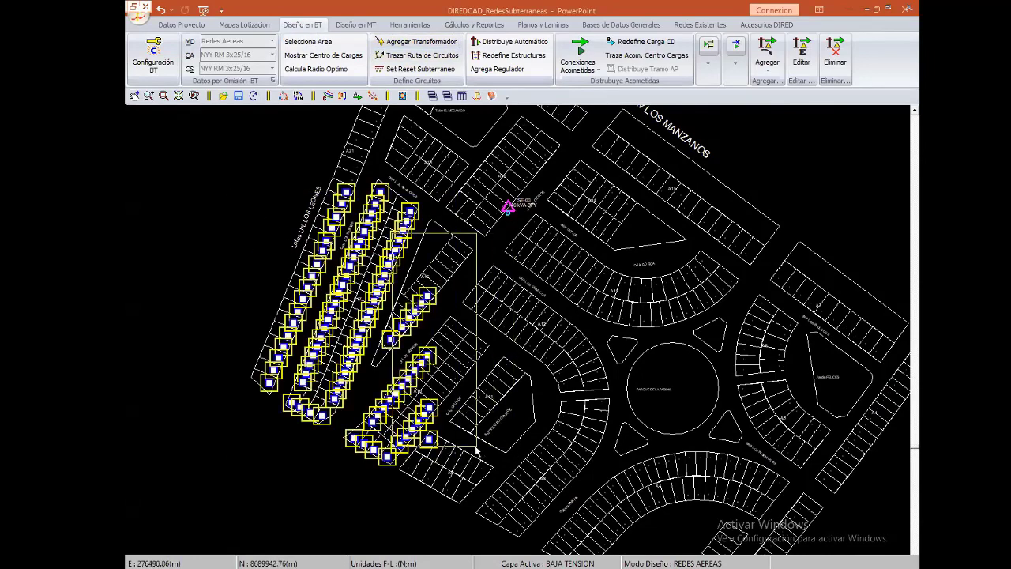
pyautogui.click(477, 447)
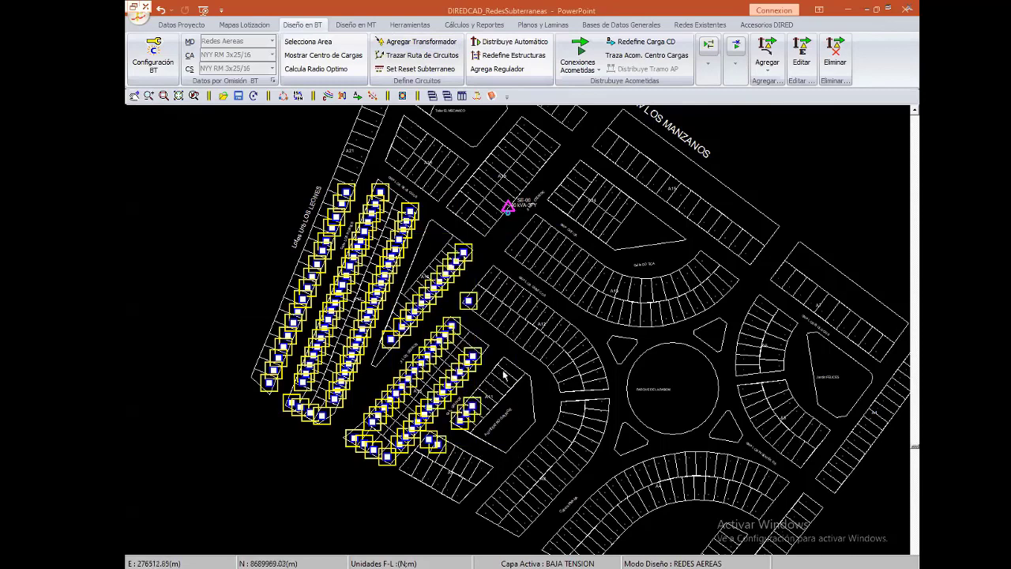
pyautogui.click(556, 528)
pyautogui.click(513, 328)
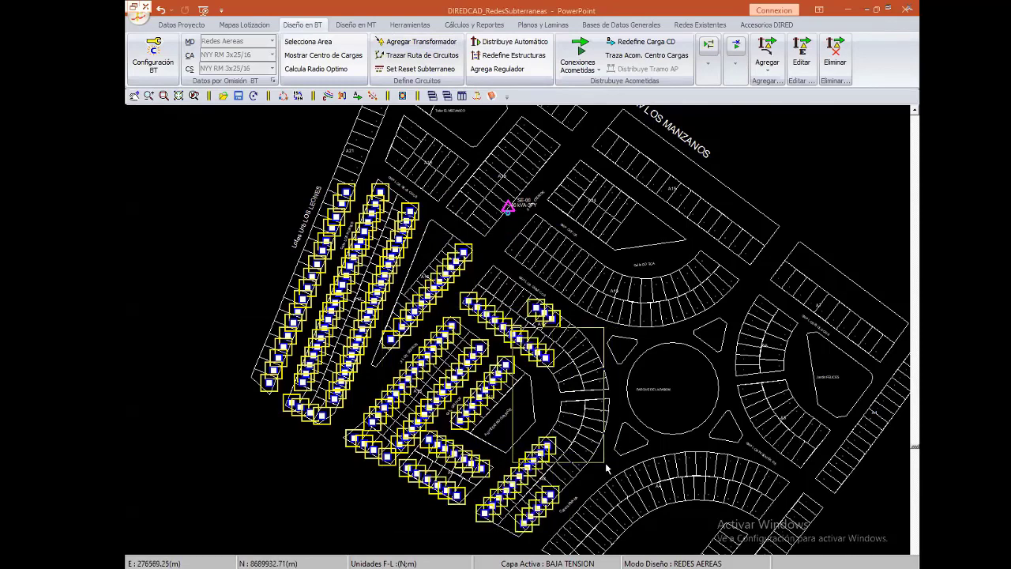
pyautogui.click(576, 456)
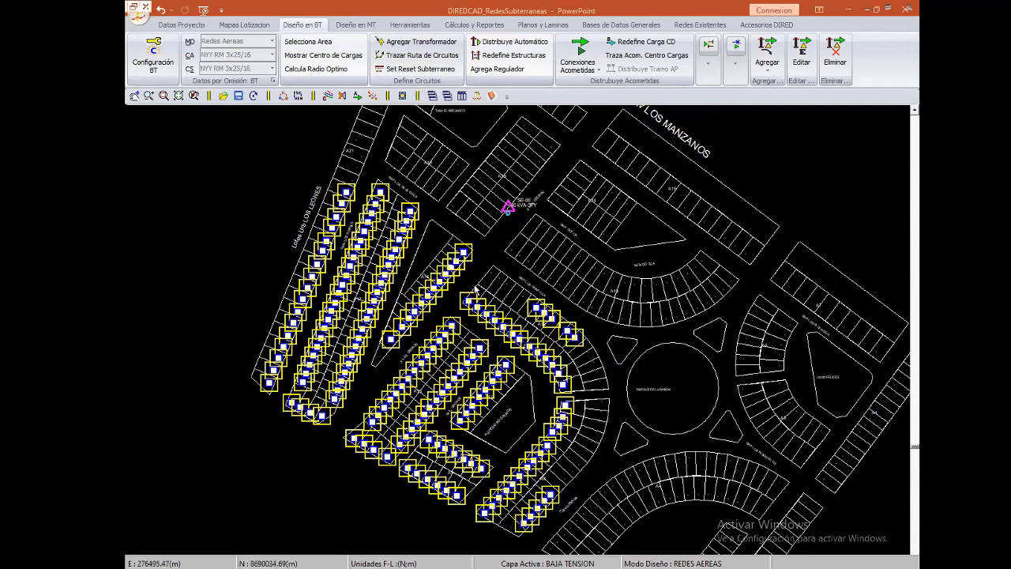
pyautogui.click(463, 265)
pyautogui.click(529, 354)
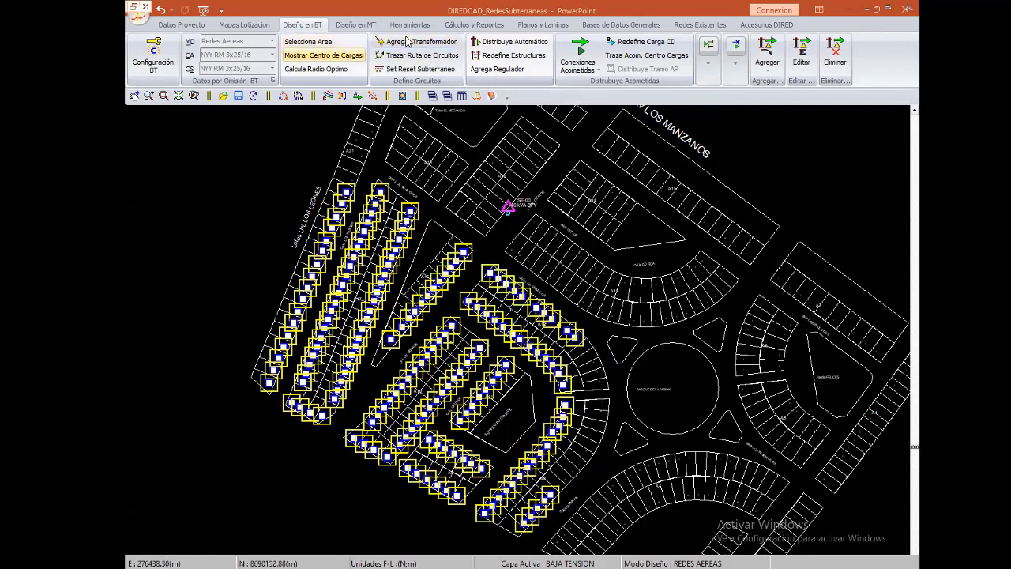
# - Place 40 kVA transformer SE-01 beside block A16 along Jr. Los Cedros
pyautogui.scroll(1, 419, 360)
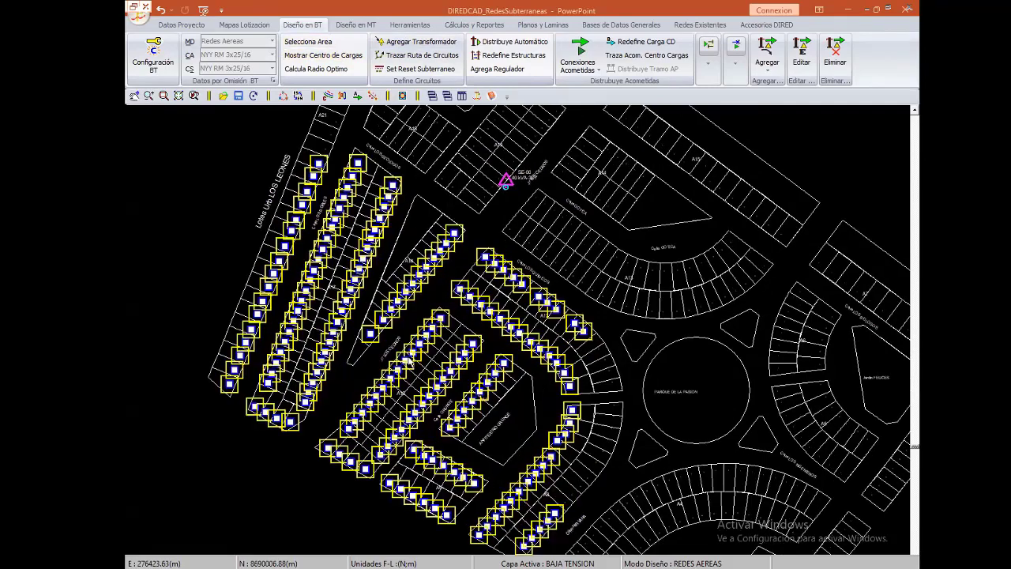
pyautogui.scroll(2, 407, 360)
pyautogui.scroll(1, 407, 360)
pyautogui.scroll(2, 406, 360)
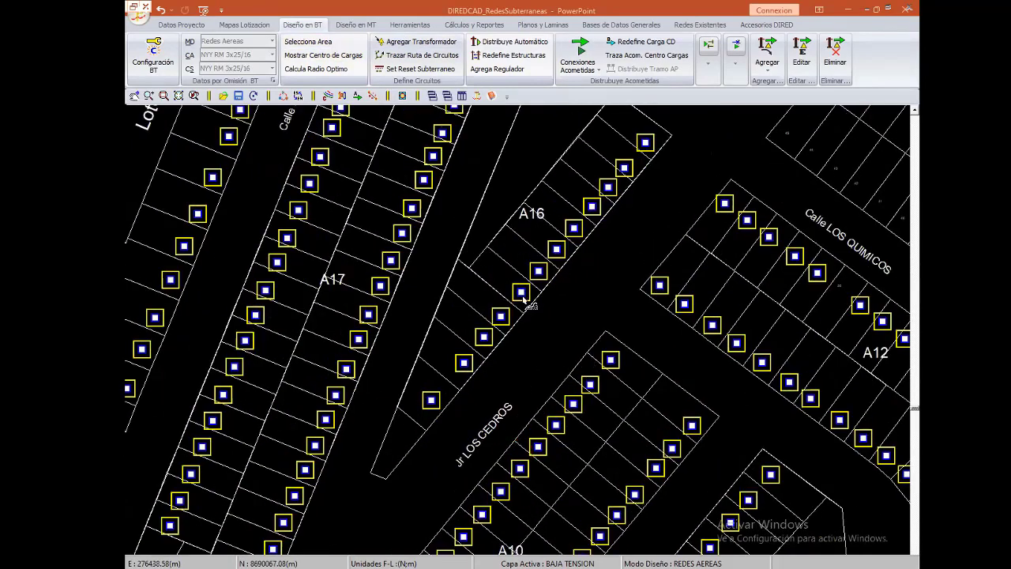
pyautogui.click(543, 387)
pyautogui.scroll(-1, 576, 433)
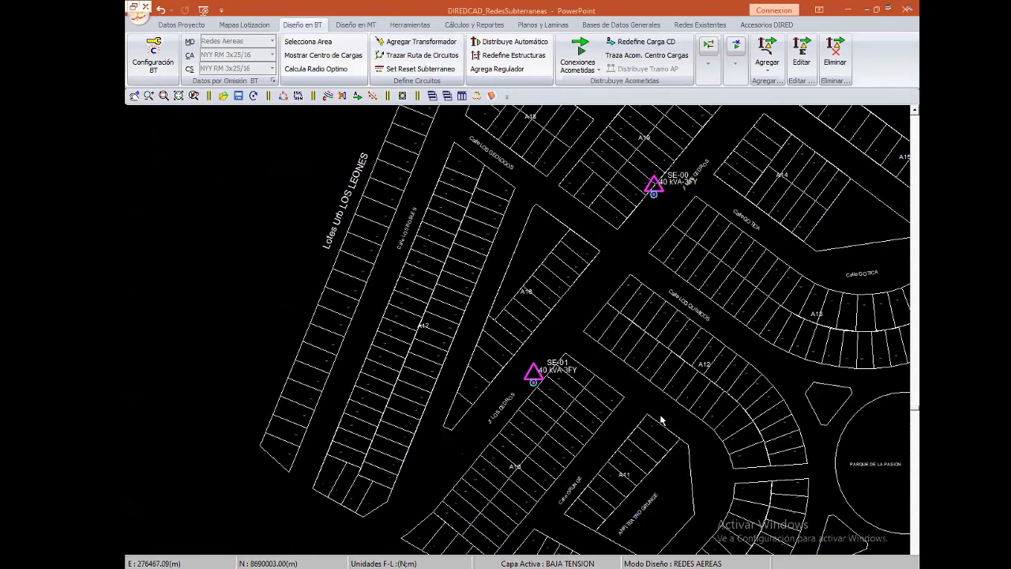
pyautogui.scroll(-1, 576, 433)
pyautogui.scroll(-1, 576, 433)
pyautogui.scroll(-2, 487, 383)
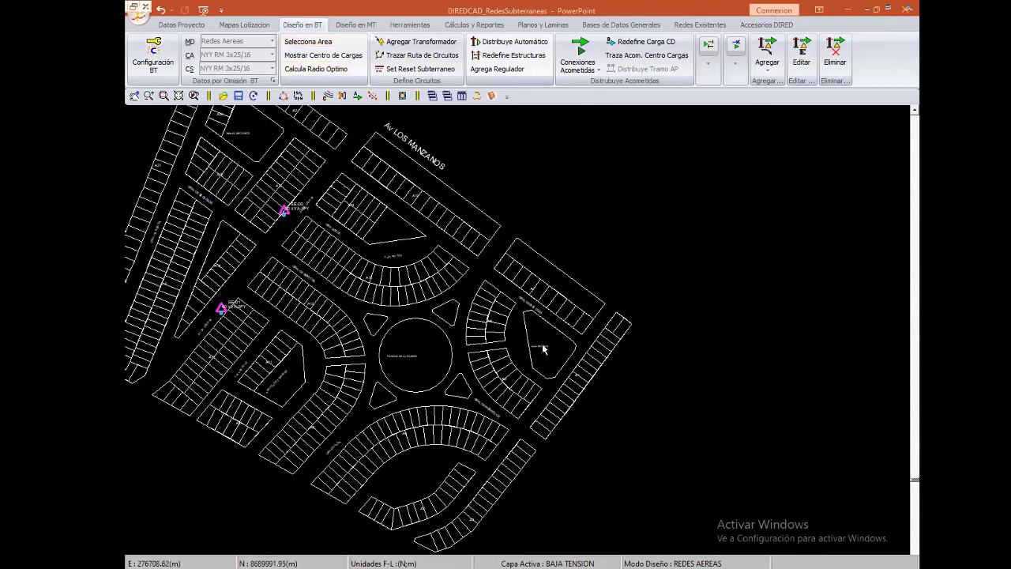
# - Window-select the lots east of the circular park and zoom in on Calle Los Ingenieros
pyautogui.moveTo(468, 228); pyautogui.dragTo(666, 451)
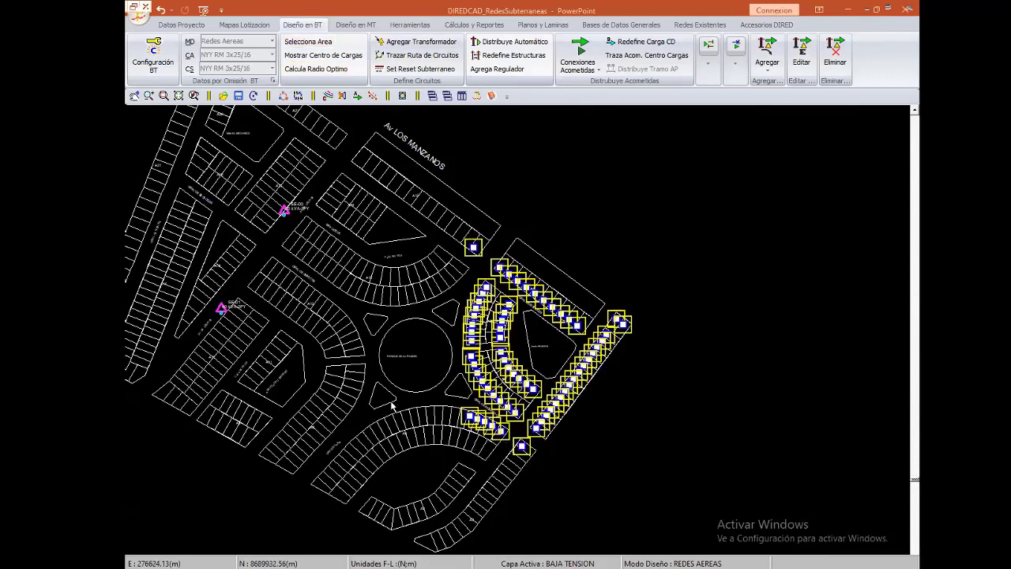
pyautogui.scroll(3, 447, 143)
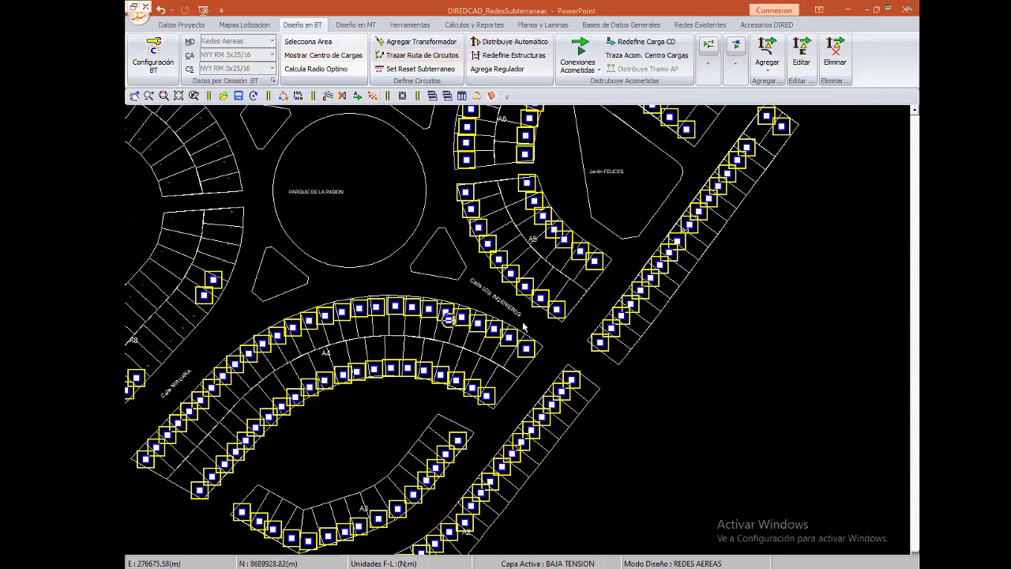
pyautogui.scroll(2, 534, 322)
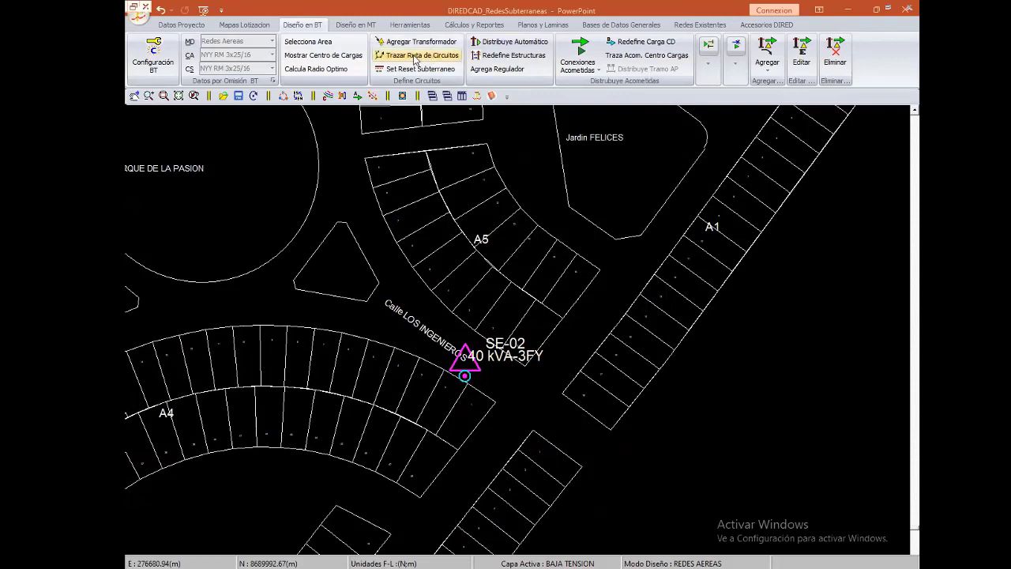
# - After the inconsistent-data warning, apply Datos por Omisión BT with the Red Subterranea tab selected
pyautogui.click(523, 320)
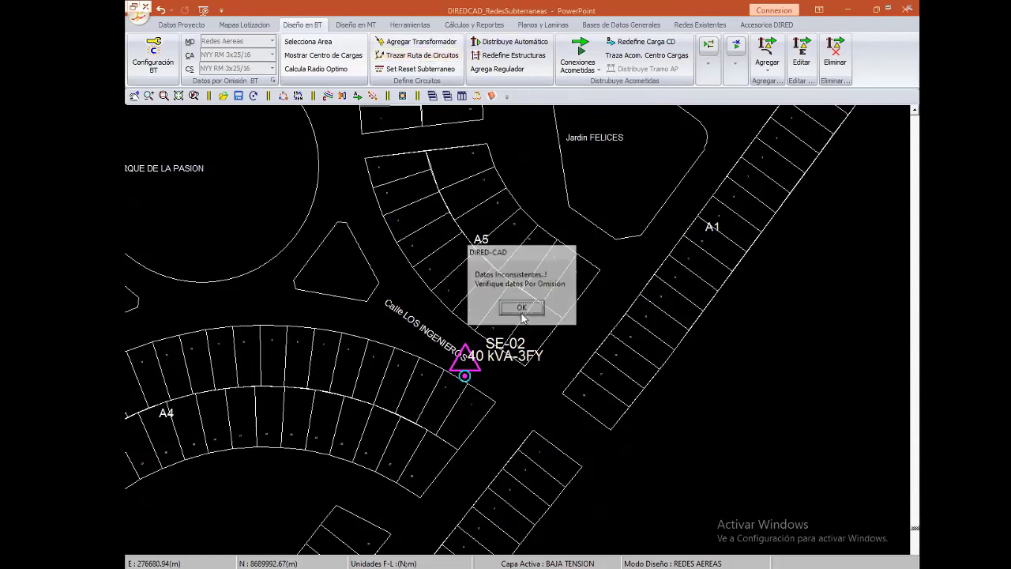
pyautogui.click(522, 314)
pyautogui.click(273, 81)
pyautogui.click(230, 61)
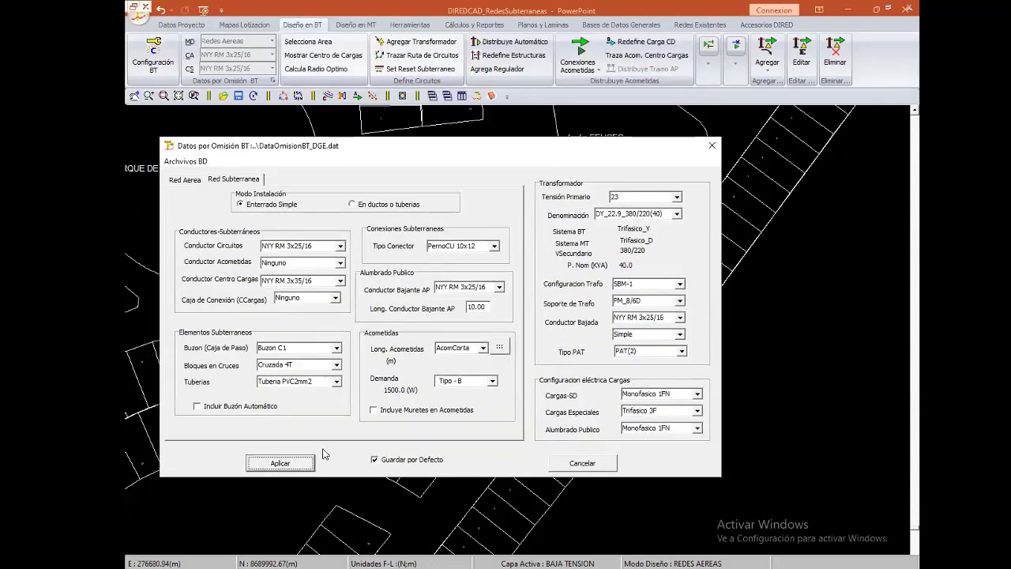
pyautogui.click(291, 469)
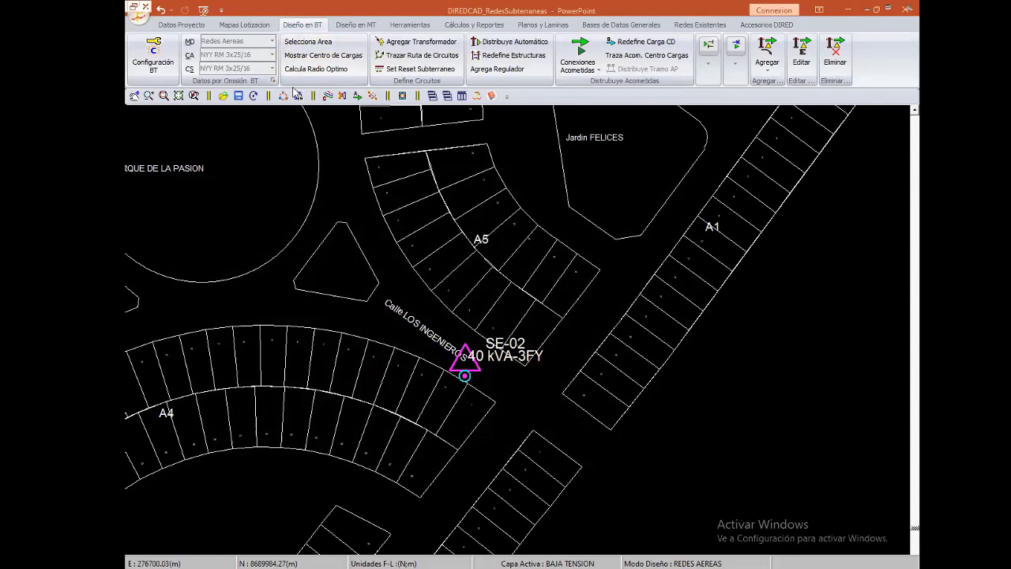
# - Start circuit C-01 at transformer SE-02 and fix its first point beside it
pyautogui.click(404, 61)
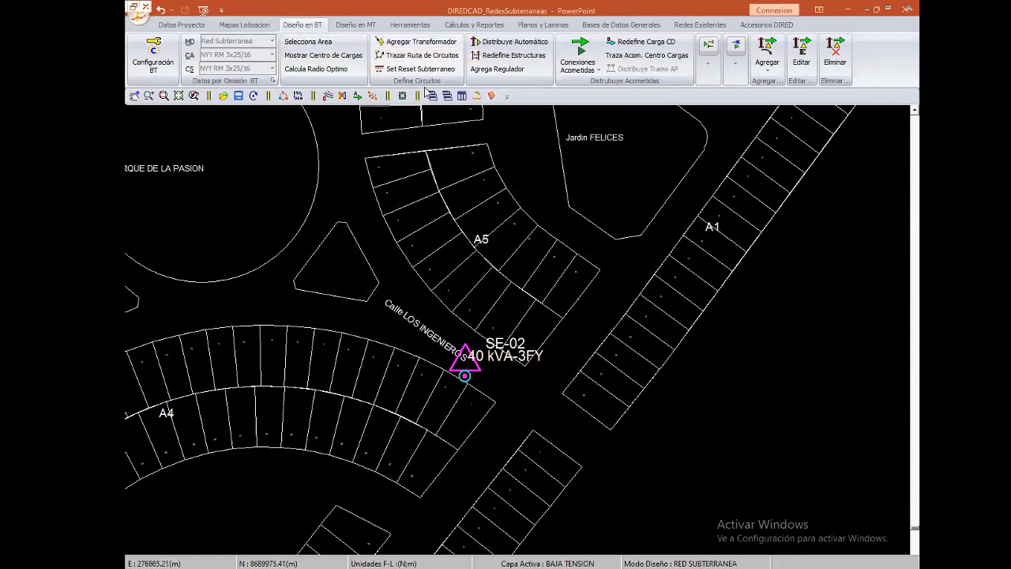
pyautogui.click(465, 376)
pyautogui.click(501, 404)
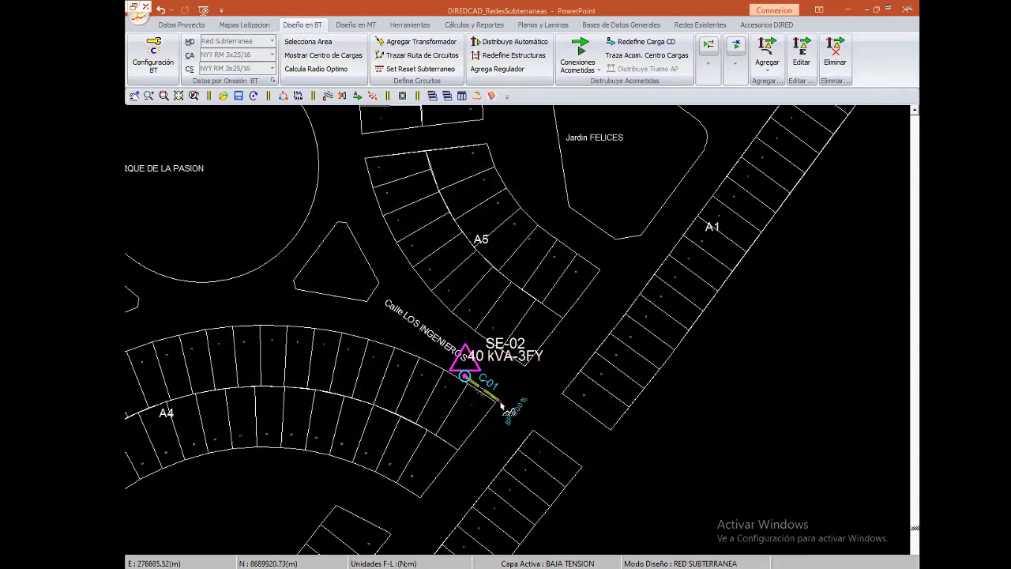
pyautogui.scroll(2, 507, 412)
pyautogui.scroll(2, 521, 411)
pyautogui.scroll(1, 553, 331)
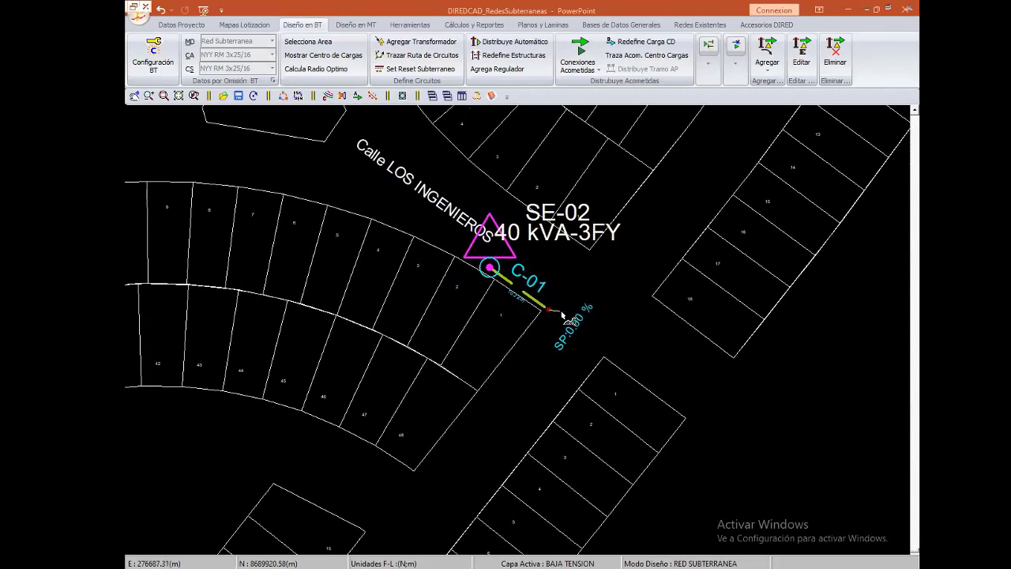
pyautogui.moveTo(561, 326); pyautogui.dragTo(551, 375, button='middle')
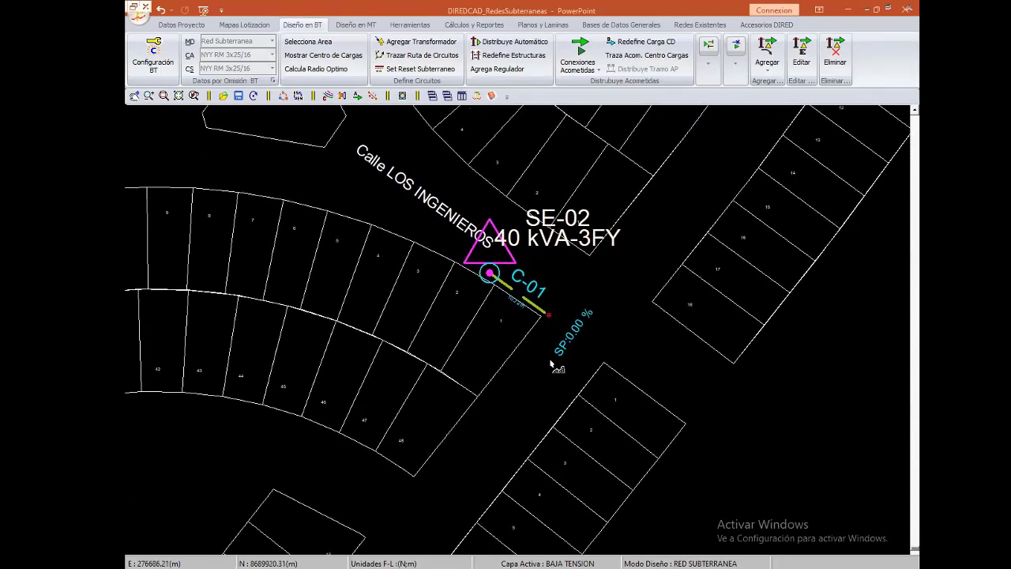
pyautogui.moveTo(508, 429); pyautogui.dragTo(560, 364, button='middle')
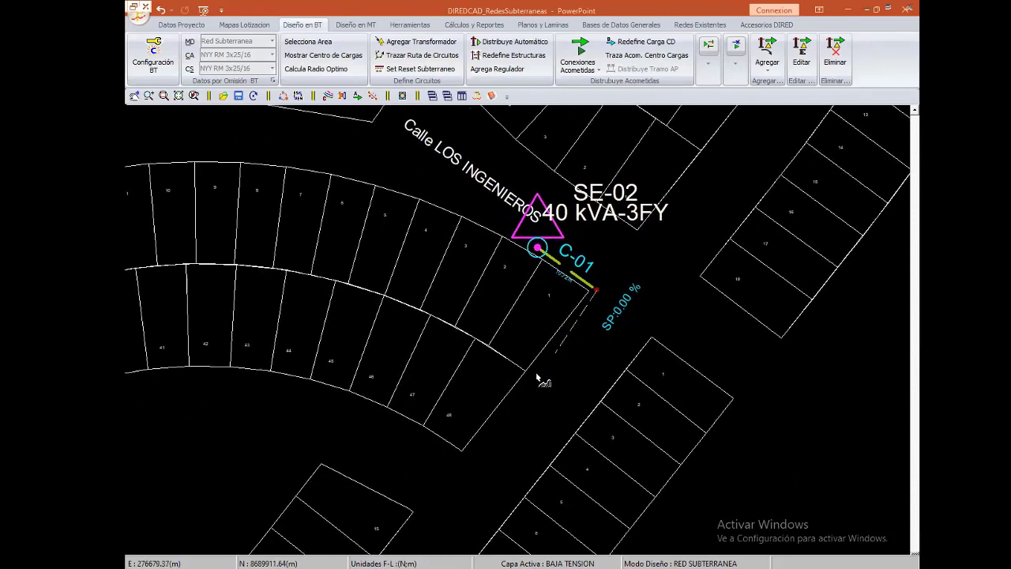
# - Run C-01 from block A4's southern tip along its curved inner edge
pyautogui.click(466, 455)
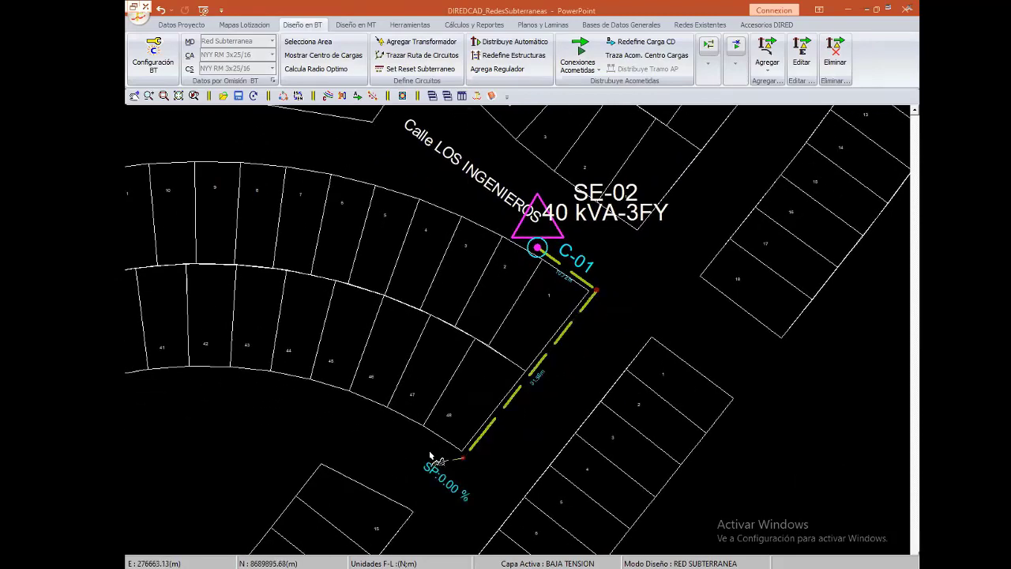
pyautogui.moveTo(403, 443); pyautogui.dragTo(508, 448, button='middle')
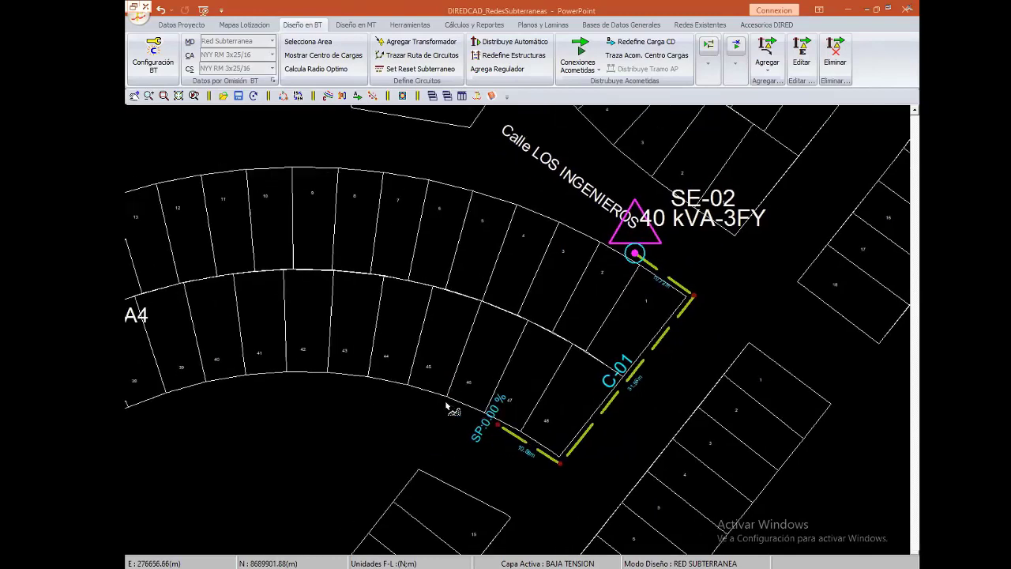
pyautogui.click(504, 425)
pyautogui.click(436, 398)
pyautogui.moveTo(356, 388); pyautogui.dragTo(503, 388, button='middle')
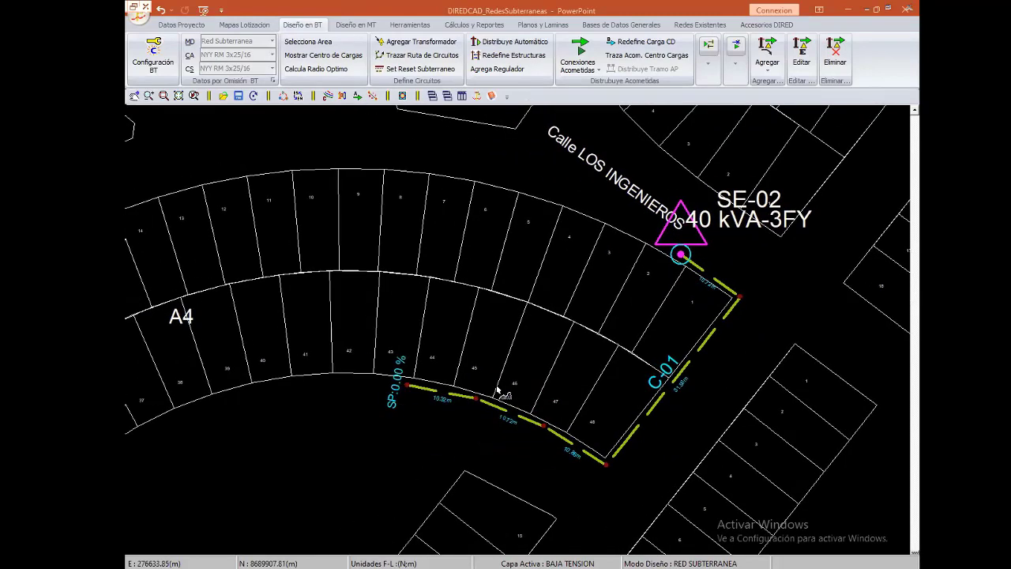
pyautogui.click(440, 386)
pyautogui.moveTo(384, 376); pyautogui.dragTo(463, 350, button='middle')
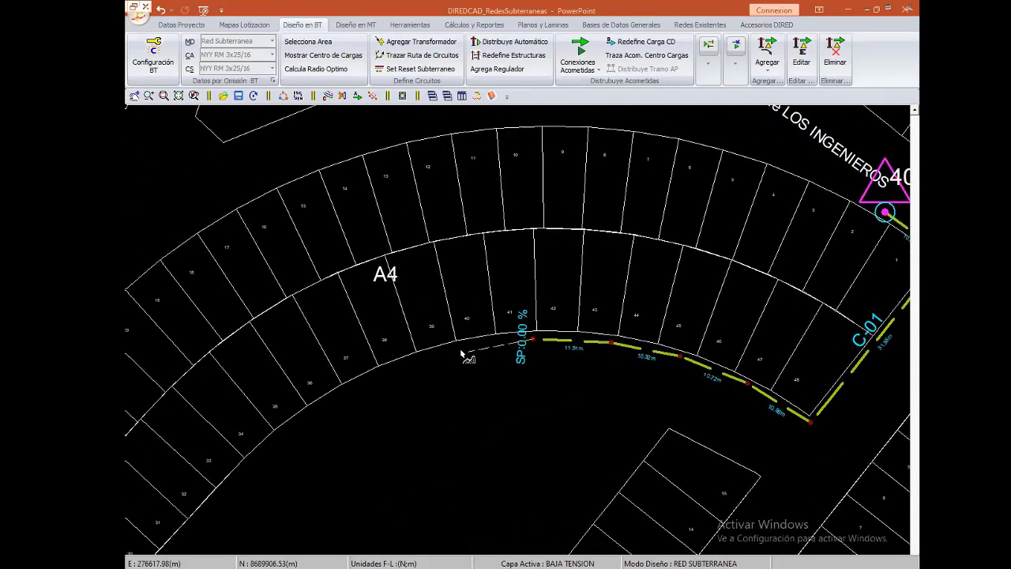
pyautogui.click(457, 350)
pyautogui.moveTo(387, 380); pyautogui.dragTo(589, 306, button='middle')
pyautogui.click(595, 295)
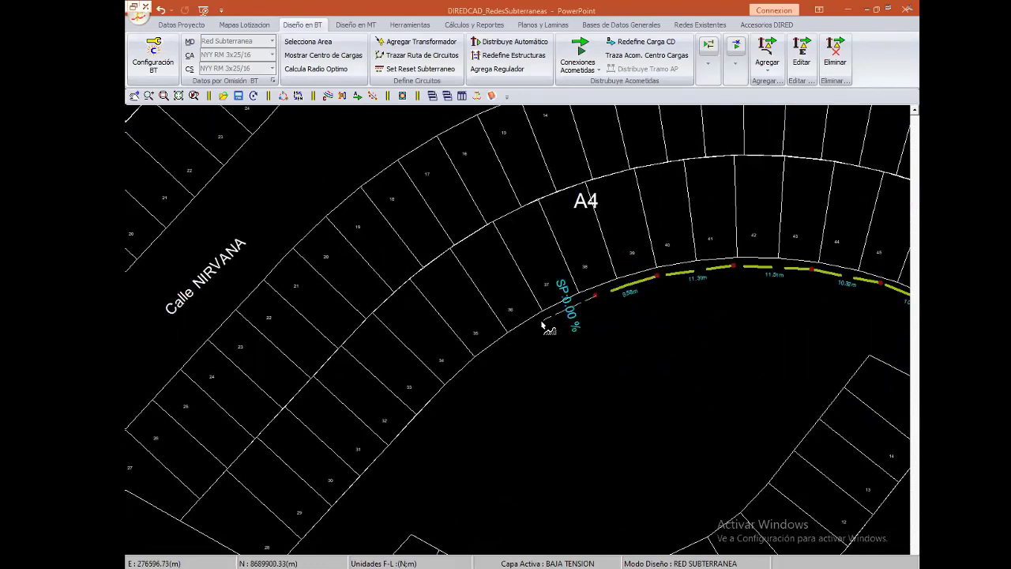
pyautogui.click(540, 320)
pyautogui.click(491, 358)
# - Extend C-01 to Calle NIRVANA, finish it, and begin circuit C-02 at SE-02
pyautogui.moveTo(472, 373); pyautogui.dragTo(575, 308, button='middle')
pyautogui.click(547, 333)
pyautogui.moveTo(505, 371); pyautogui.dragTo(553, 327, button='middle')
pyautogui.click(551, 326)
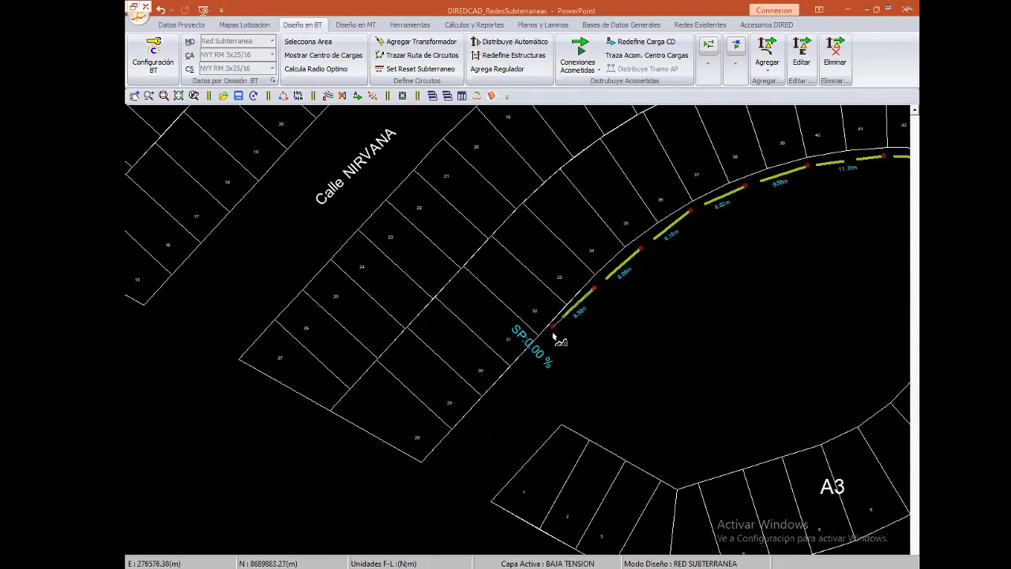
pyautogui.click(511, 379)
pyautogui.click(475, 415)
pyautogui.scroll(-2, 440, 462)
pyautogui.click(519, 395)
pyautogui.moveTo(519, 395); pyautogui.dragTo(581, 314, button='middle')
pyautogui.click(580, 315)
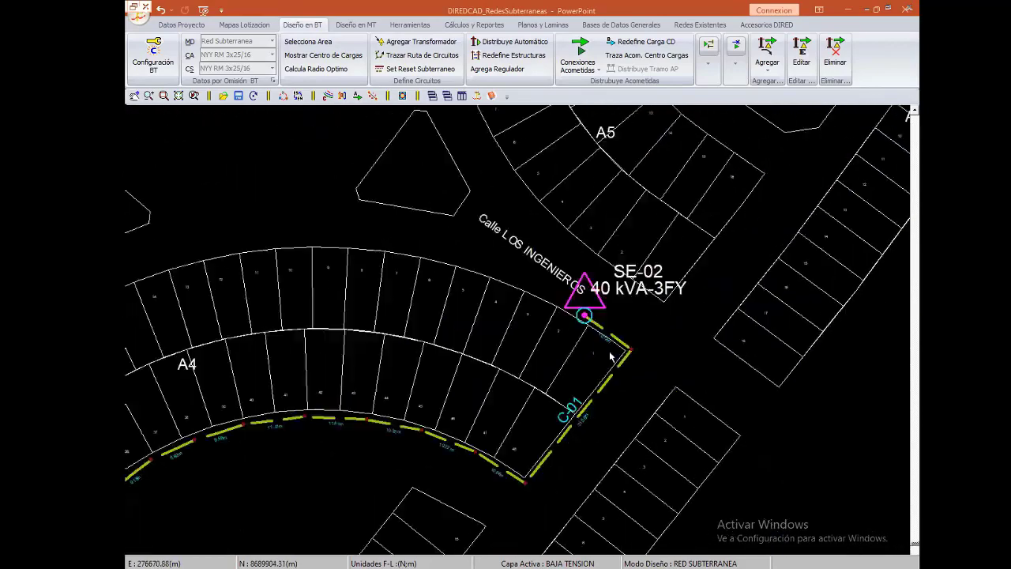
# - Start circuit C-02 at SE-02 and trace it along block A4's outer curved edge
pyautogui.click(471, 261)
pyautogui.moveTo(416, 260); pyautogui.dragTo(506, 290, button='middle')
pyautogui.click(505, 290)
pyautogui.moveTo(443, 281); pyautogui.dragTo(578, 307, button='middle')
pyautogui.click(474, 289)
pyautogui.click(521, 298)
pyautogui.click(575, 305)
pyautogui.moveTo(513, 332); pyautogui.dragTo(633, 294, button='middle')
pyautogui.click(588, 301)
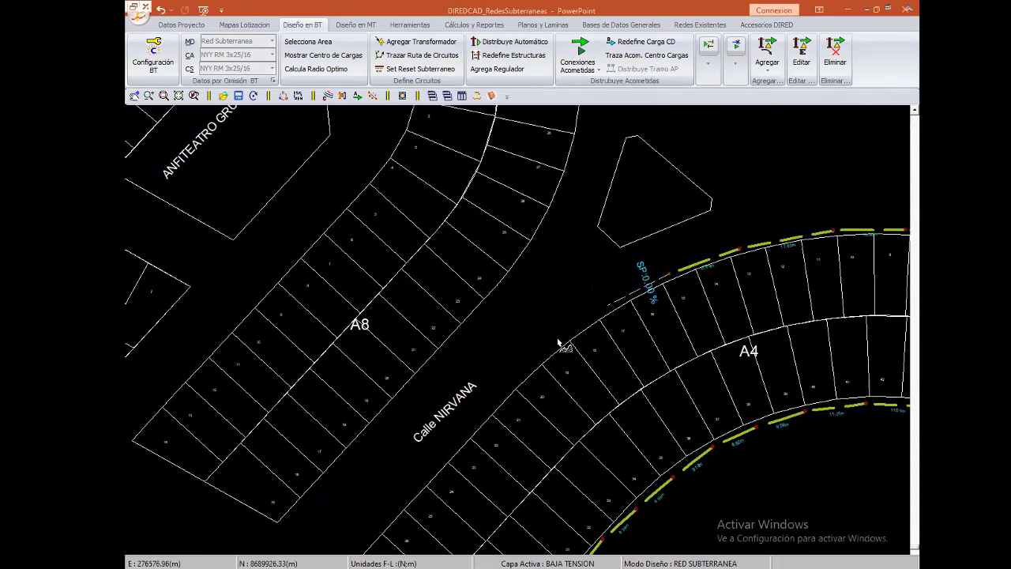
# - Carry C-02 to the Calle NIRVANA corner and down along Calle NIRVANA
pyautogui.moveTo(560, 344); pyautogui.dragTo(610, 310, button='middle')
pyautogui.click(591, 320)
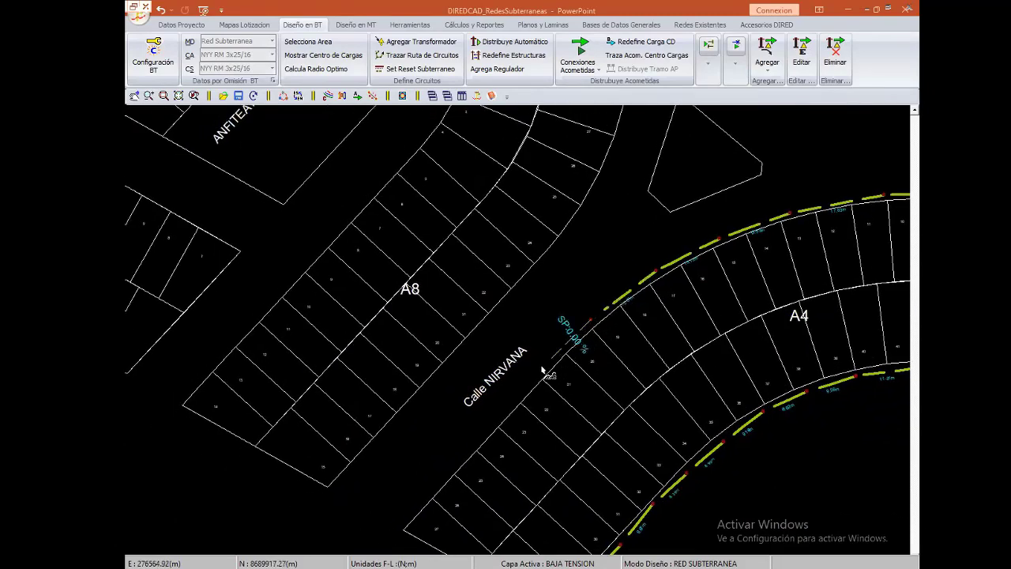
pyautogui.moveTo(547, 369); pyautogui.dragTo(637, 291, button='middle')
pyautogui.click(587, 327)
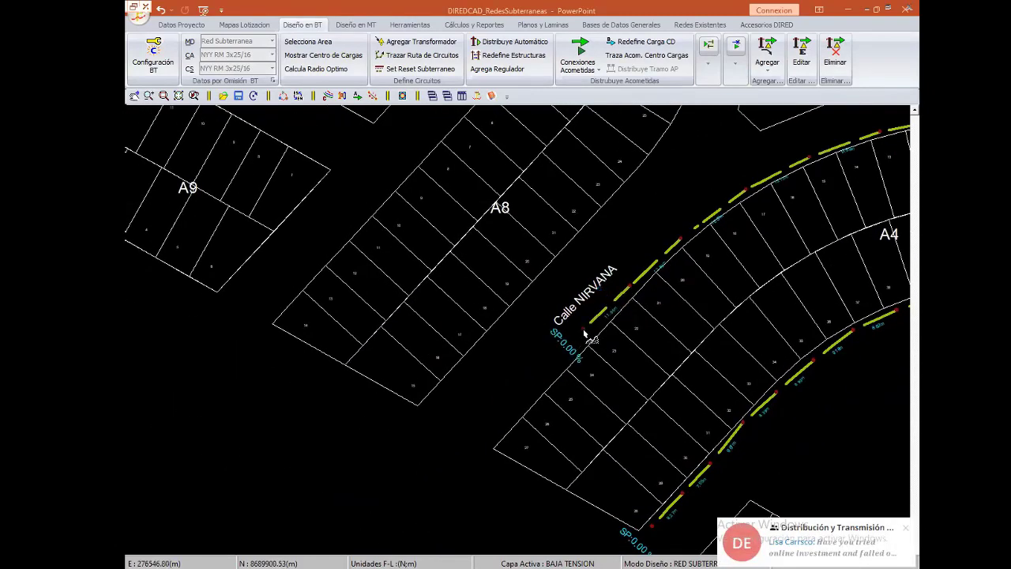
pyautogui.click(547, 379)
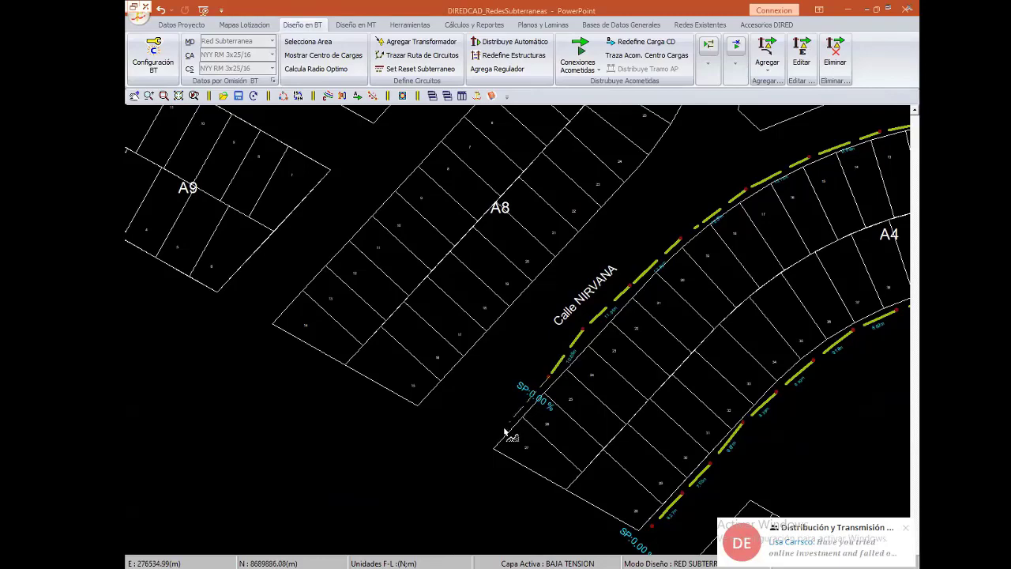
pyautogui.click(504, 426)
pyautogui.moveTo(805, 403); pyautogui.dragTo(500, 431, button='middle')
pyautogui.moveTo(790, 331); pyautogui.dragTo(505, 382, button='middle')
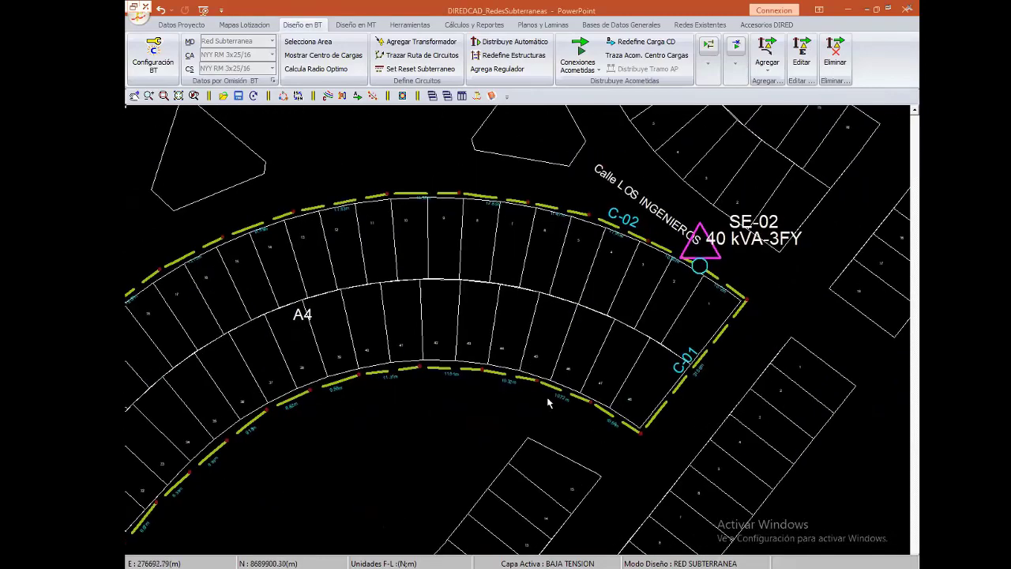
pyautogui.moveTo(743, 384); pyautogui.dragTo(515, 368, button='middle')
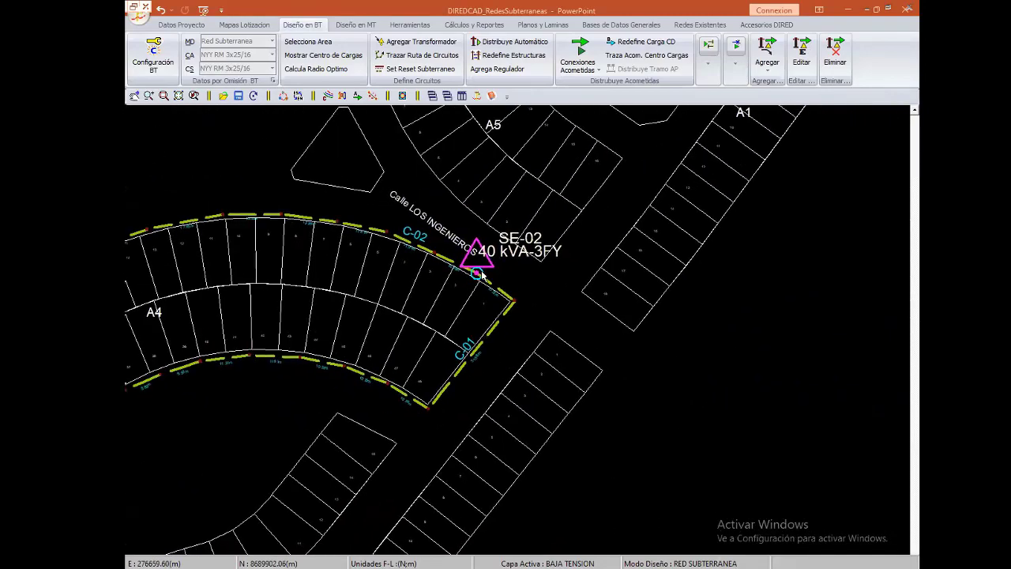
pyautogui.moveTo(415, 414)
pyautogui.mouseDown(button='middle')
pyautogui.moveTo(570, 348)
pyautogui.moveTo(454, 401)
pyautogui.moveTo(509, 357)
pyautogui.moveTo(500, 345)
pyautogui.mouseUp(button='middle')
pyautogui.scroll(1, 468, 386)
# - Extend C-01's cable along the A3 lot fronts, ending at lot 1 with 9.37, 29.44 and 29.36 m segments
pyautogui.click(486, 325)
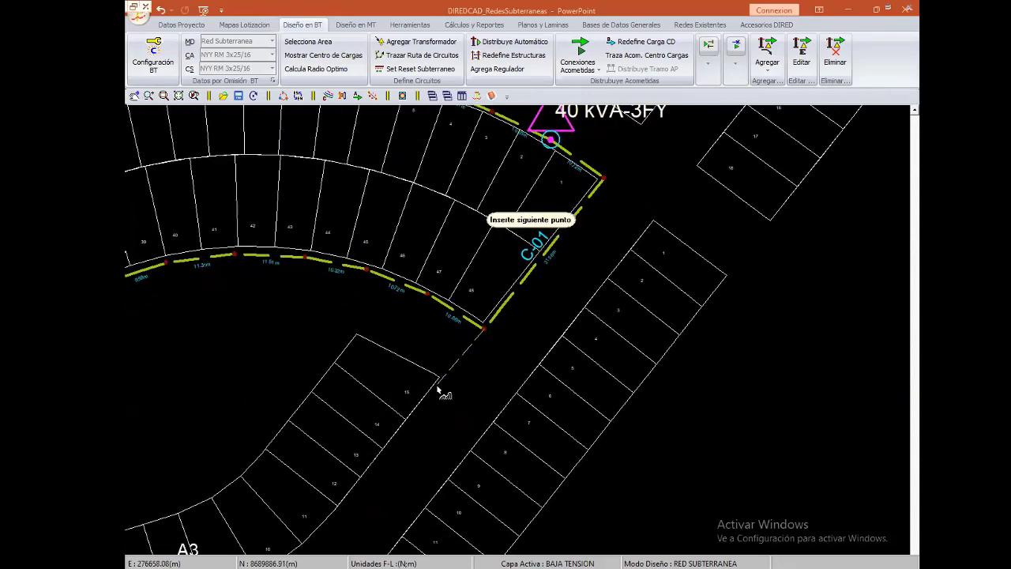
pyautogui.scroll(1, 447, 393)
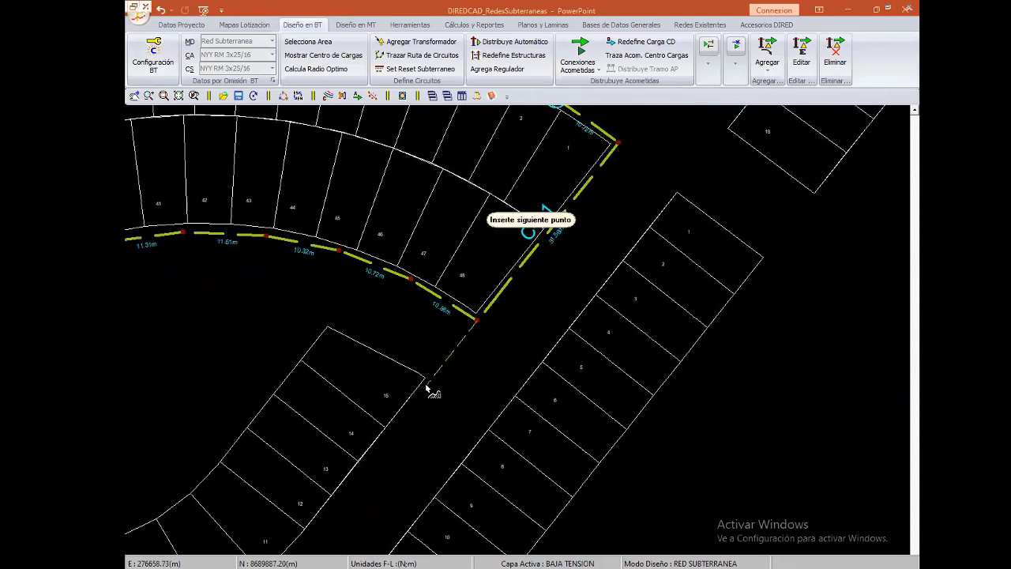
pyautogui.click(426, 386)
pyautogui.moveTo(405, 403); pyautogui.dragTo(492, 361, button='middle')
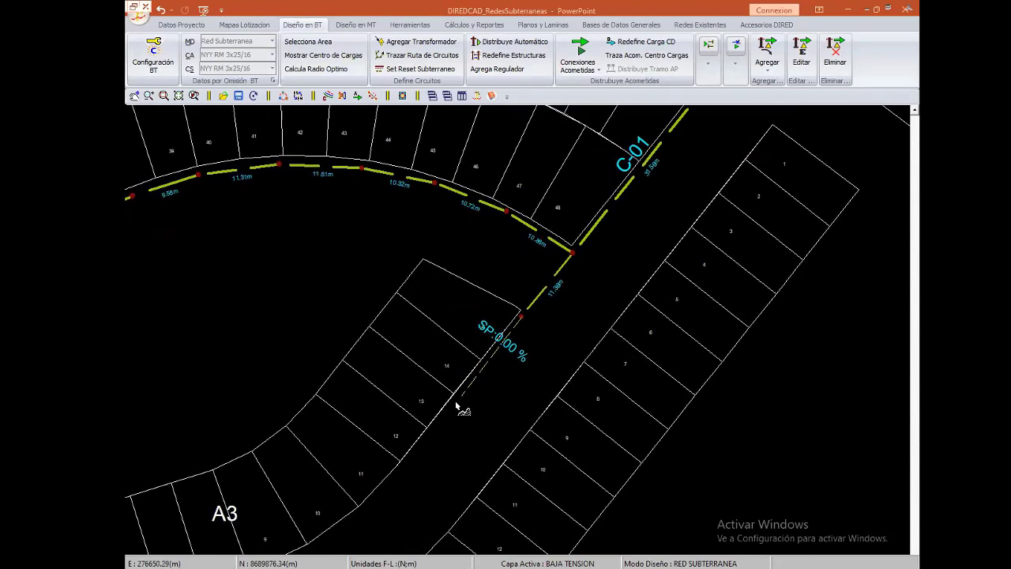
pyautogui.moveTo(451, 414); pyautogui.dragTo(547, 330, button='middle')
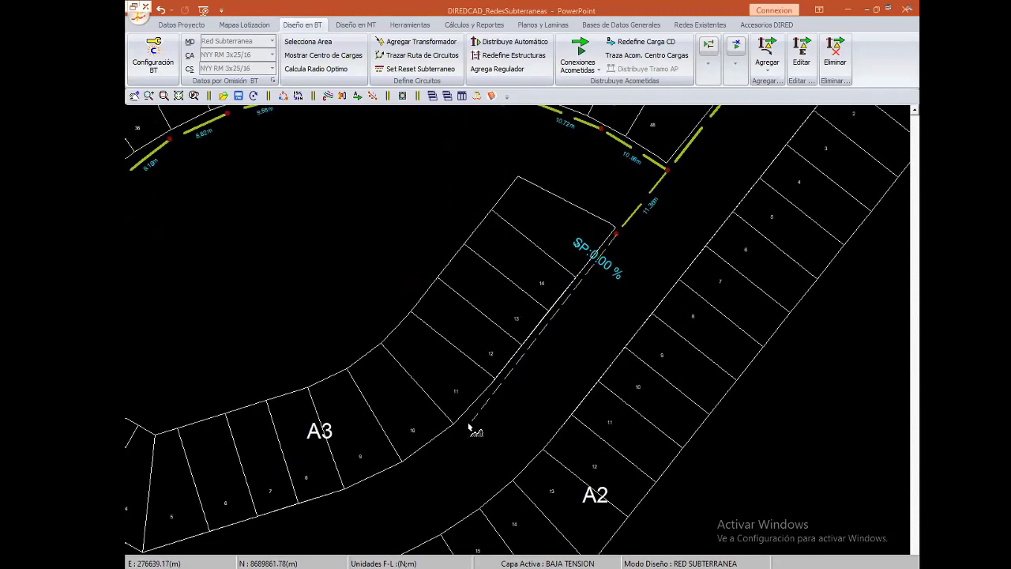
pyautogui.click(468, 427)
pyautogui.moveTo(468, 427); pyautogui.dragTo(589, 365, button='middle')
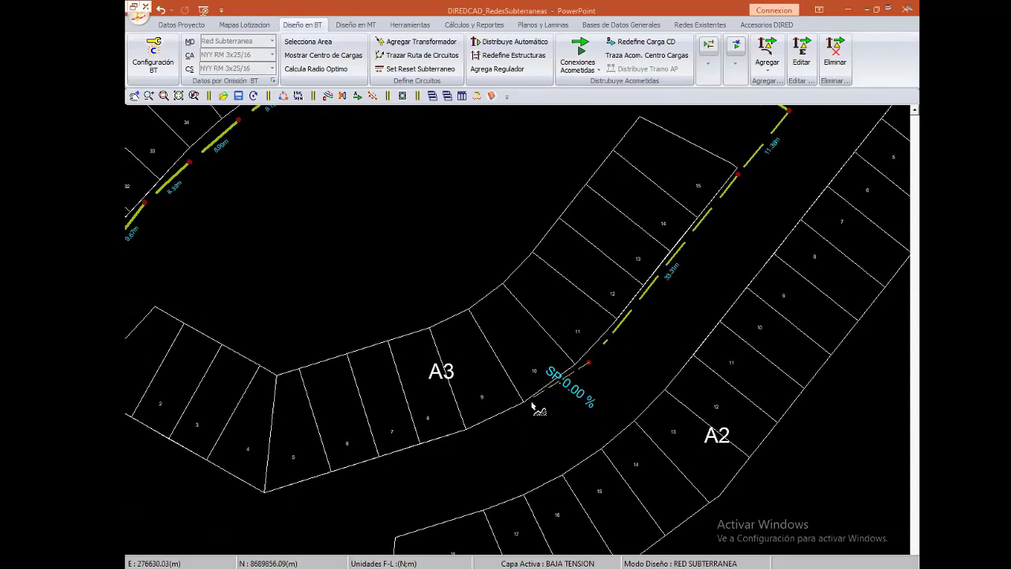
pyautogui.moveTo(528, 409); pyautogui.dragTo(608, 377, button='middle')
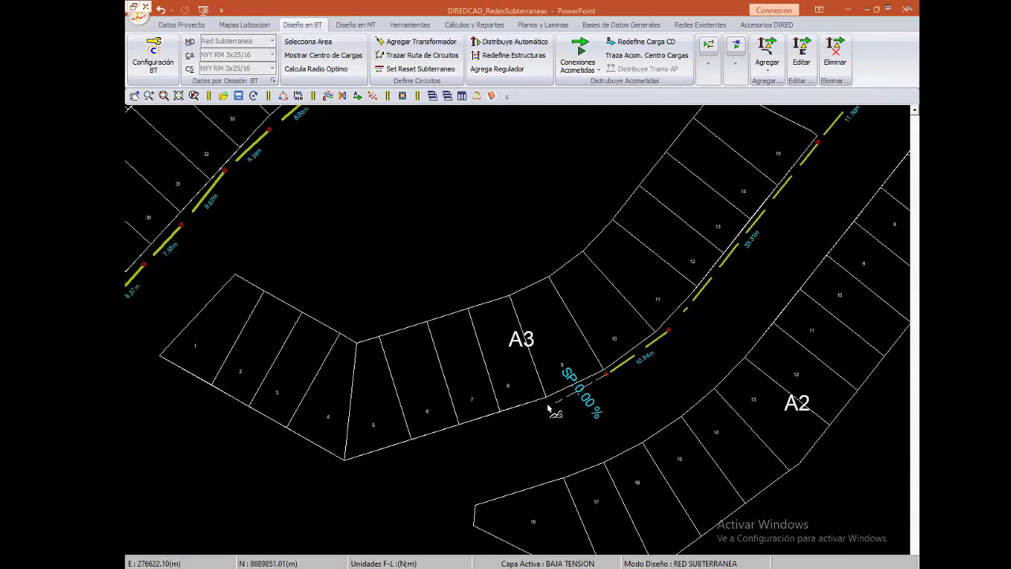
pyautogui.click(545, 404)
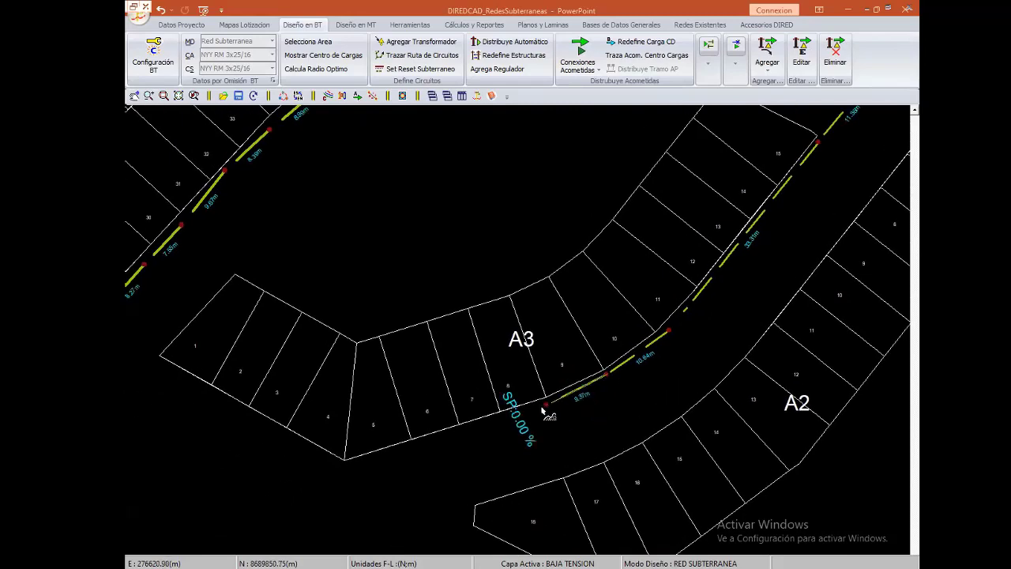
pyautogui.click(345, 465)
pyautogui.moveTo(201, 379); pyautogui.dragTo(300, 379, button='middle')
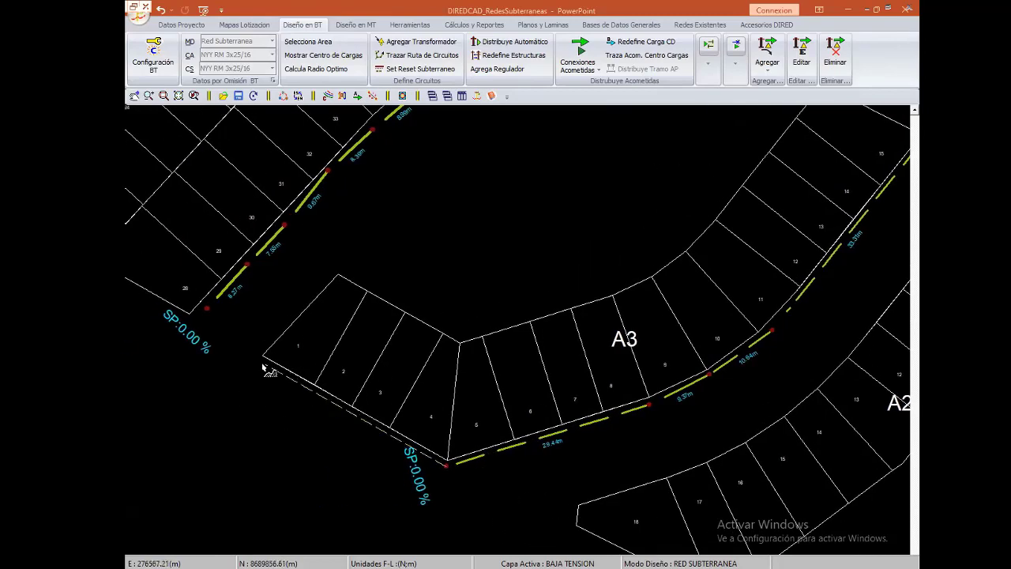
pyautogui.click(273, 366)
pyautogui.moveTo(664, 376)
pyautogui.mouseDown(button='middle')
pyautogui.moveTo(517, 412)
pyautogui.moveTo(498, 346)
pyautogui.moveTo(461, 295)
pyautogui.moveTo(449, 388)
pyautogui.moveTo(519, 388)
pyautogui.mouseUp(button='middle')
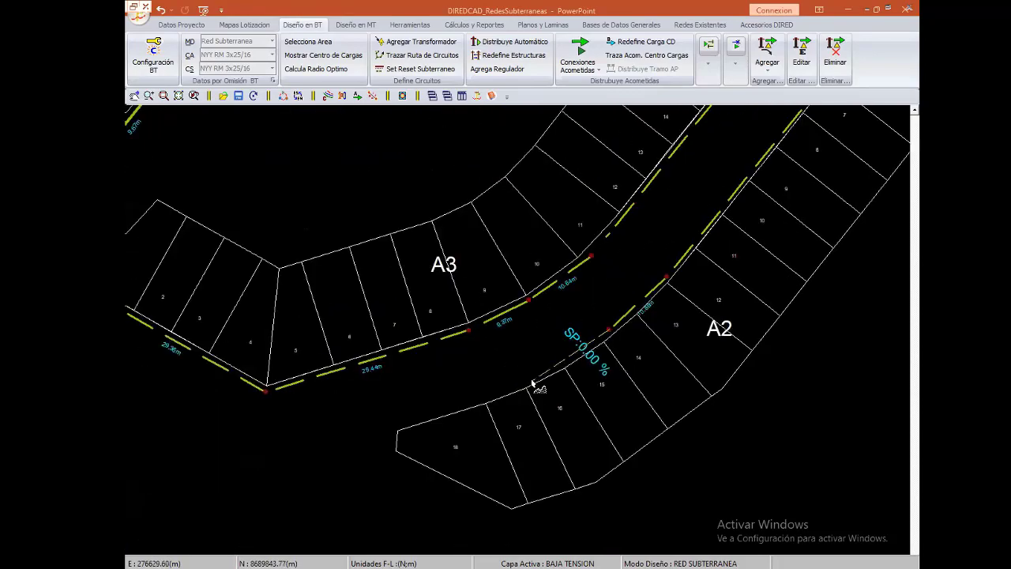
# - Trace a route from beside block A5 to its far corner
pyautogui.moveTo(463, 408)
pyautogui.mouseDown(button='middle')
pyautogui.moveTo(578, 309)
pyautogui.moveTo(620, 389)
pyautogui.mouseUp(button='middle')
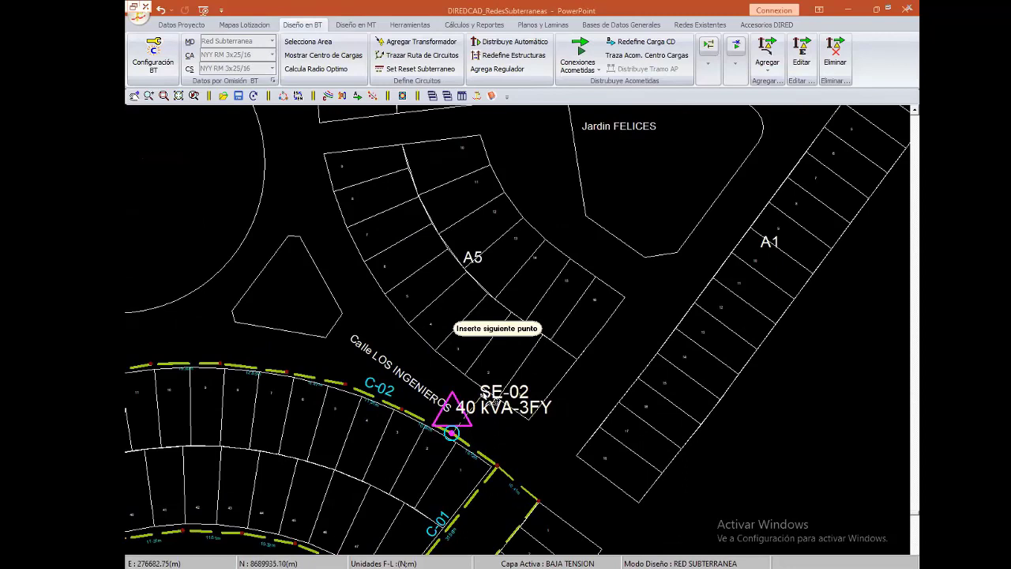
pyautogui.click(528, 423)
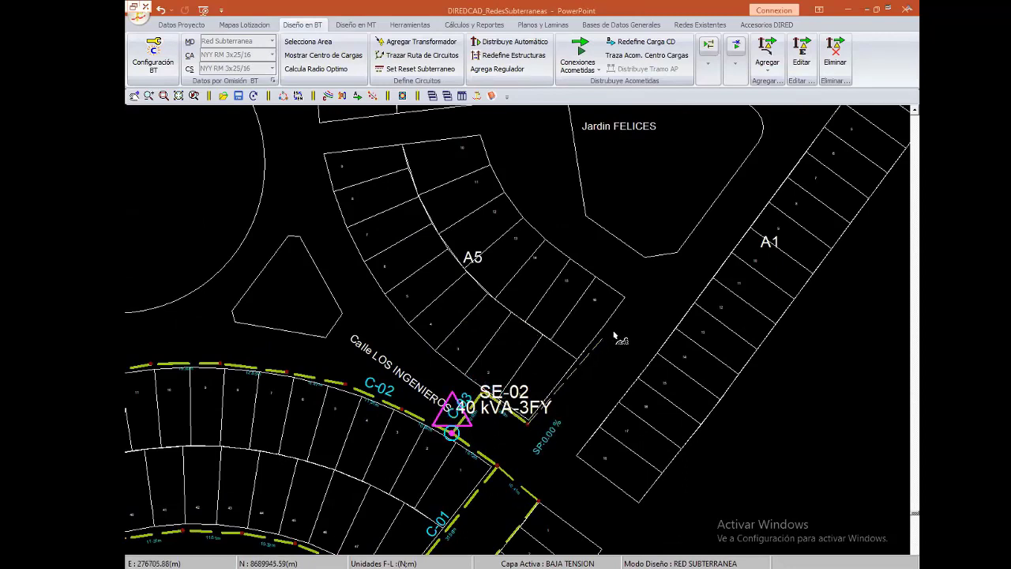
pyautogui.click(626, 297)
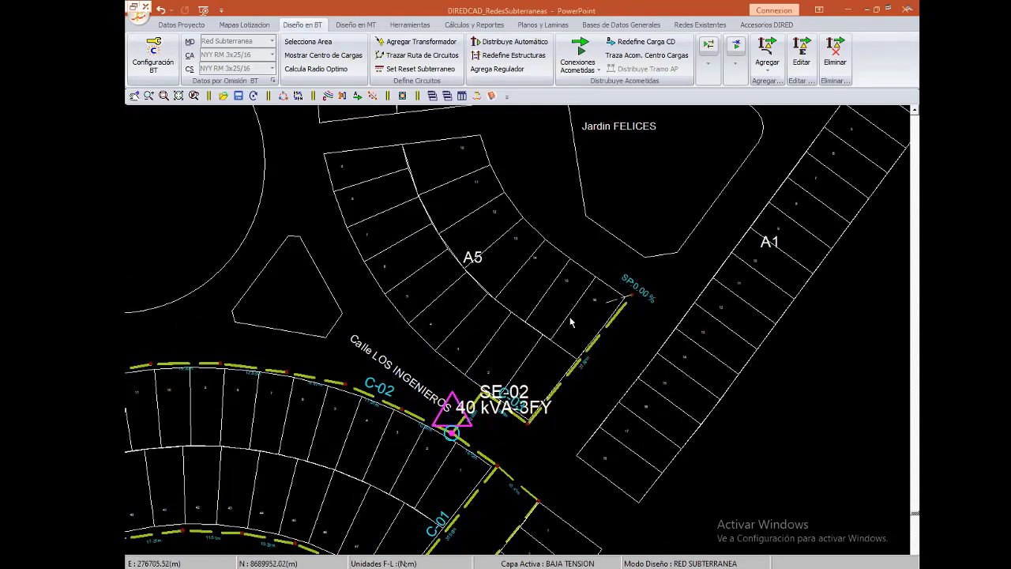
# - Run a route from SE-02 along Calle LOS INGENIEROS up block A5's curve to its top
pyautogui.click(439, 358)
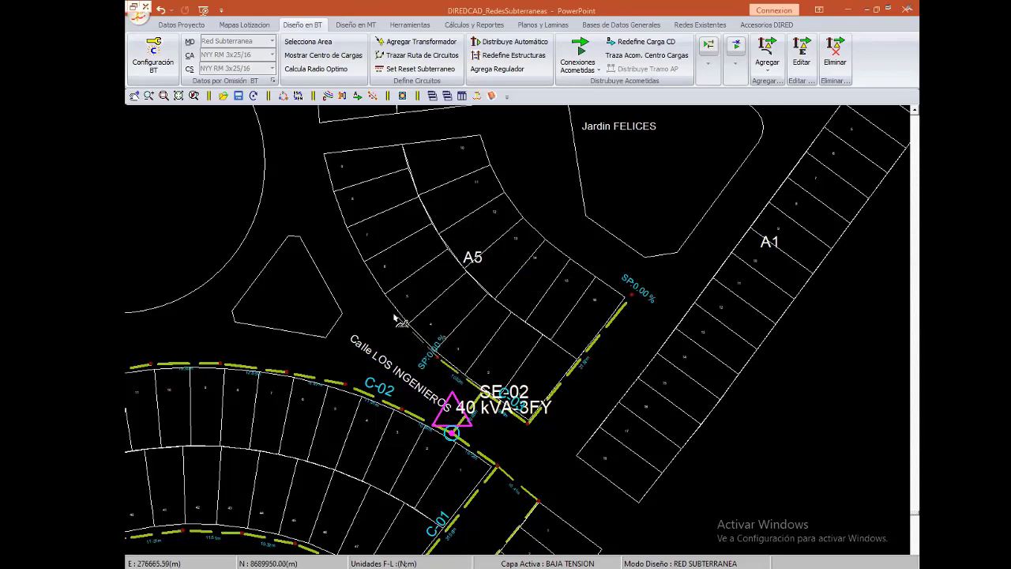
pyautogui.moveTo(403, 324); pyautogui.dragTo(494, 428, button='middle')
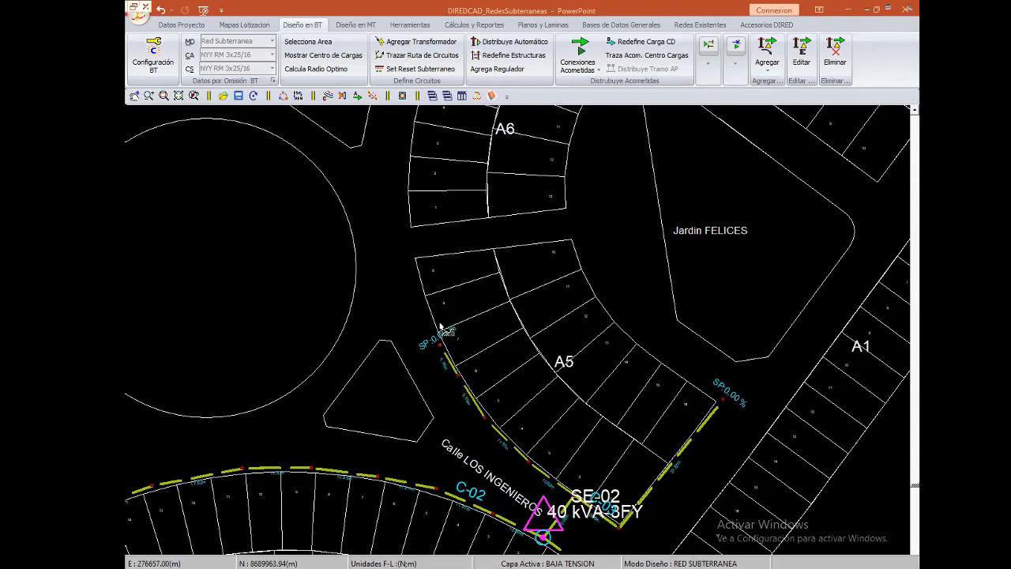
pyautogui.click(417, 265)
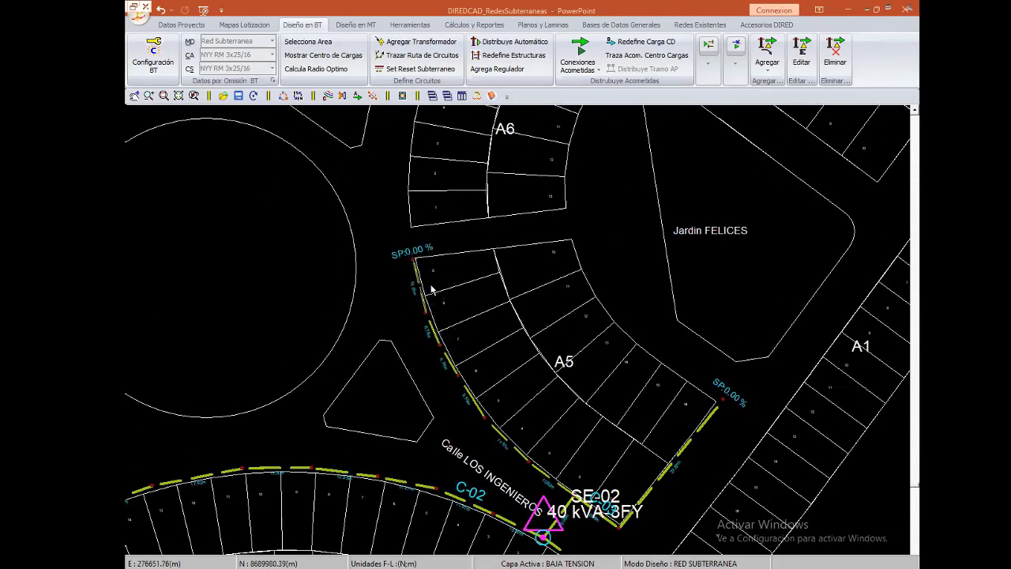
pyautogui.moveTo(753, 415); pyautogui.dragTo(494, 354, button='middle')
pyautogui.click(464, 339)
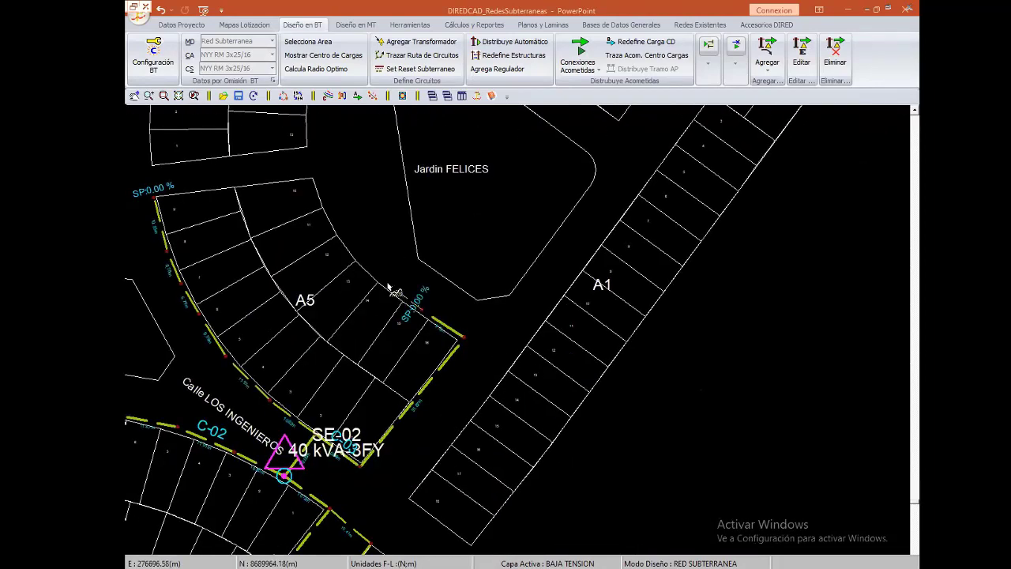
pyautogui.moveTo(393, 291); pyautogui.dragTo(502, 380, button='middle')
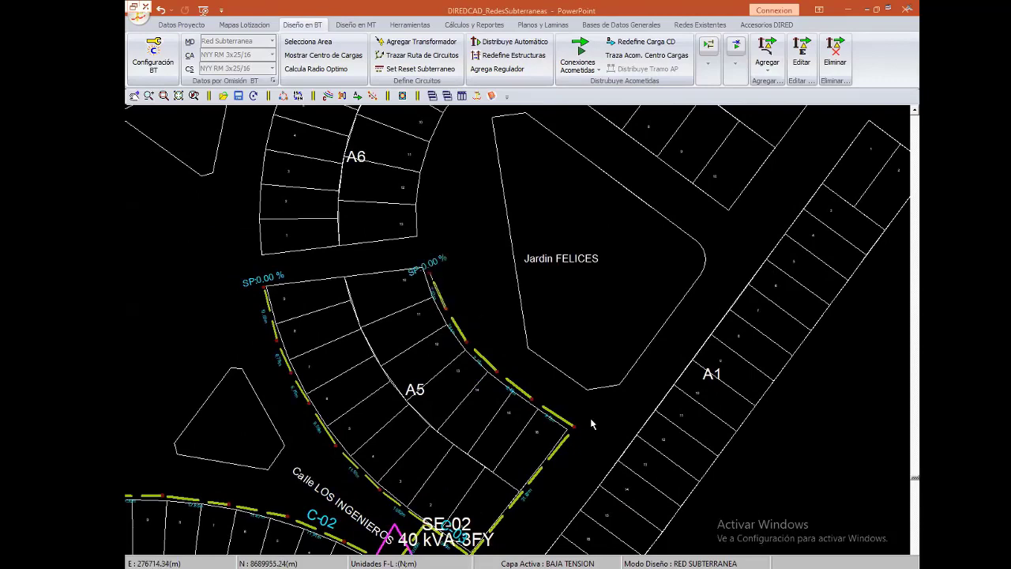
pyautogui.moveTo(592, 424); pyautogui.dragTo(532, 274, button='middle')
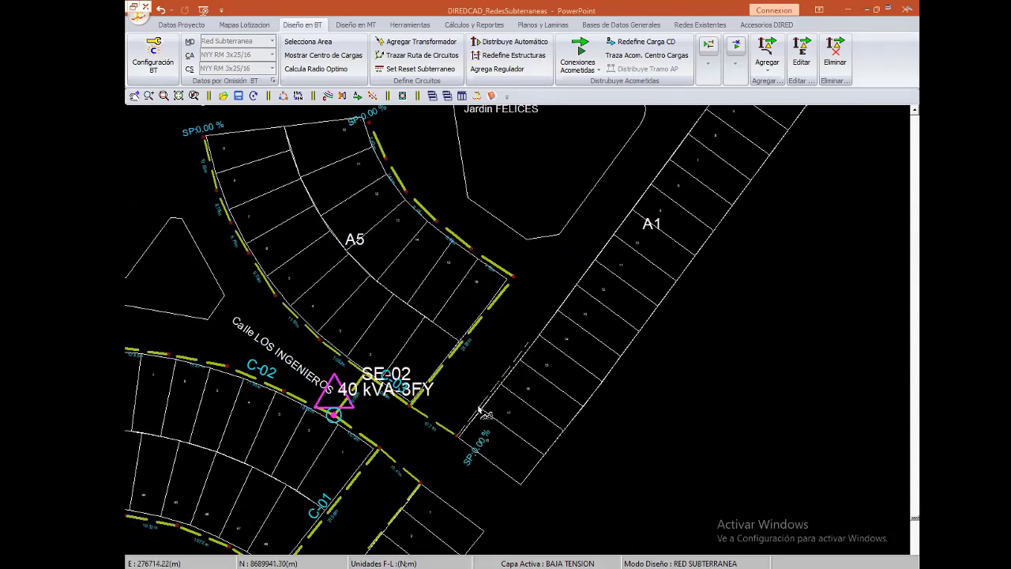
pyautogui.moveTo(575, 308); pyautogui.dragTo(521, 377, button='middle')
pyautogui.moveTo(610, 290); pyautogui.dragTo(482, 419, button='middle')
pyautogui.moveTo(553, 269); pyautogui.dragTo(473, 370, button='middle')
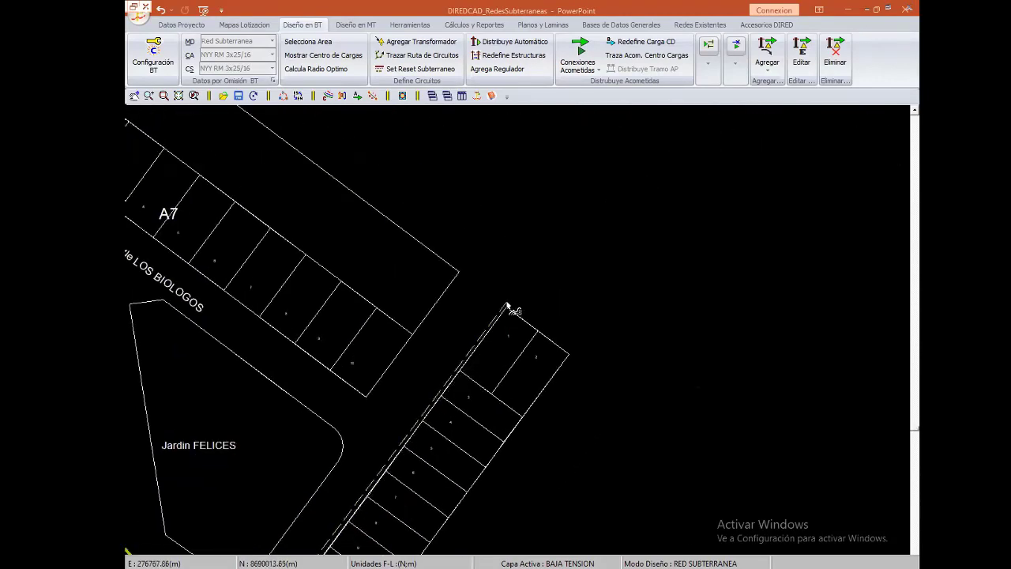
# - Finish the route along the A1 lots at the end of block A1
pyautogui.click(507, 303)
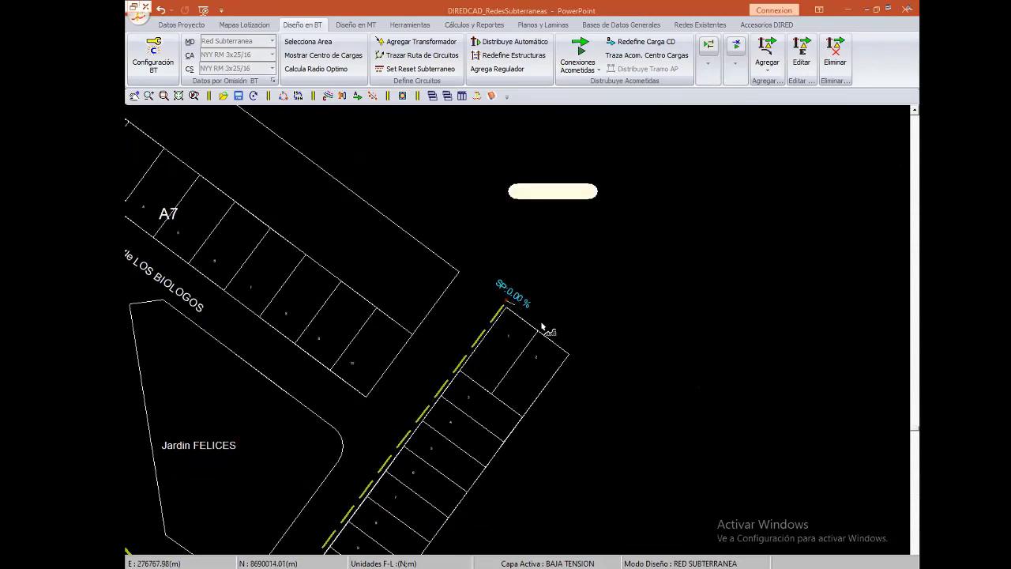
pyautogui.click(547, 337)
pyautogui.moveTo(467, 339); pyautogui.dragTo(744, 384, button='middle')
pyautogui.moveTo(713, 436); pyautogui.dragTo(467, 293, button='middle')
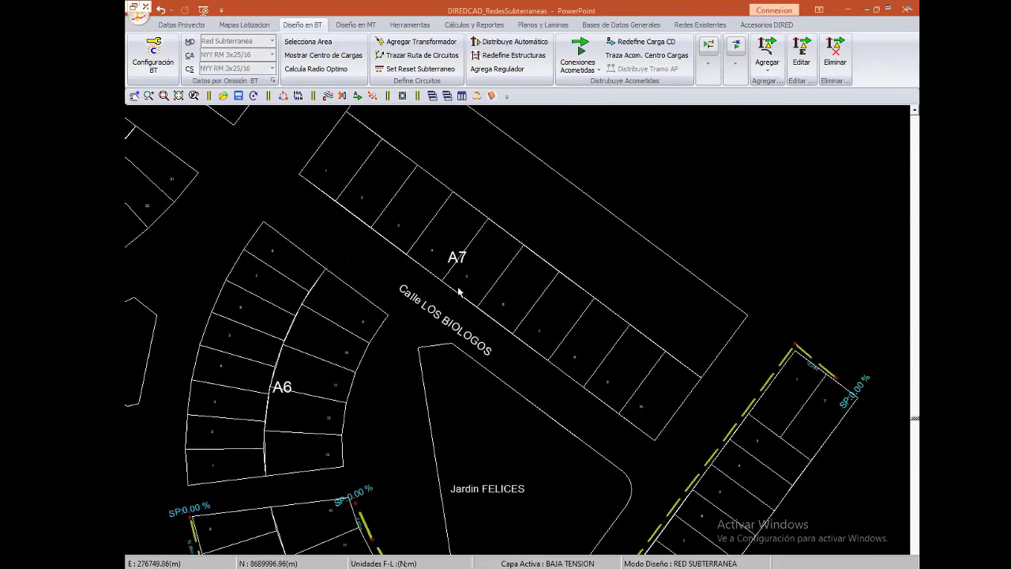
# - Insert a node on the A1 route to branch toward Calle LOS BIOLOGOS
pyautogui.rightClick(411, 256)
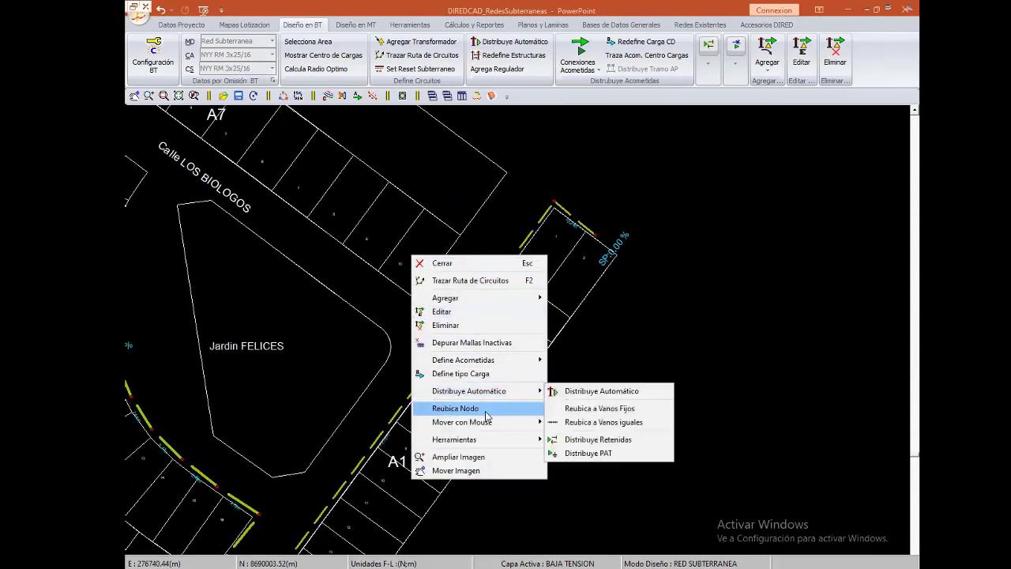
pyautogui.moveTo(456, 409)
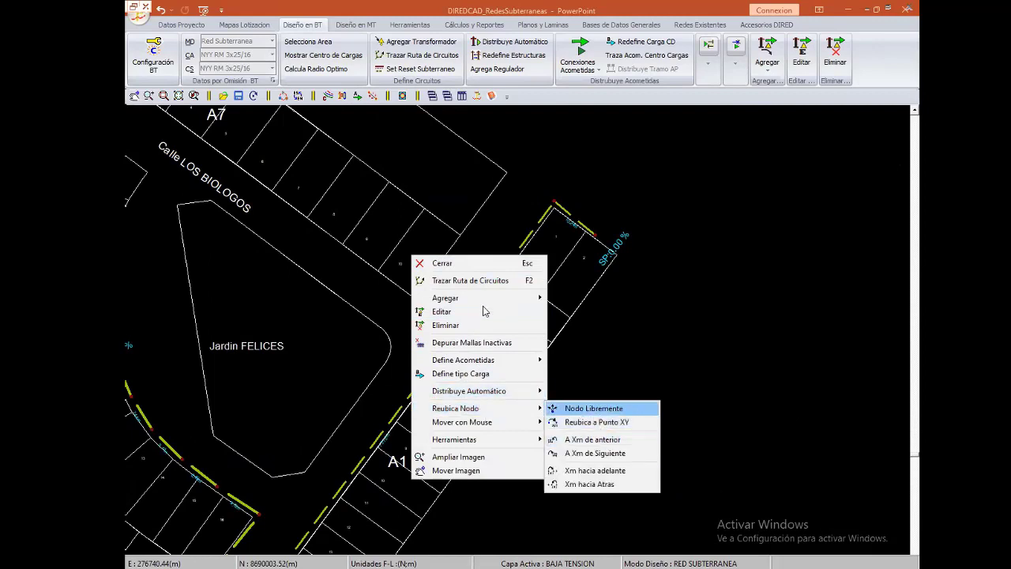
pyautogui.moveTo(445, 298)
pyautogui.click(616, 325)
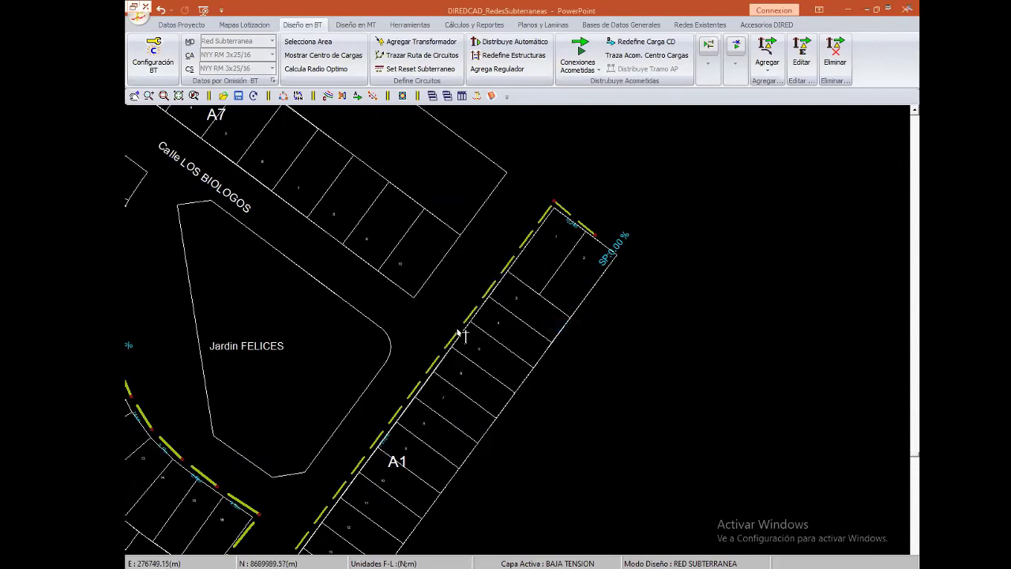
pyautogui.click(462, 328)
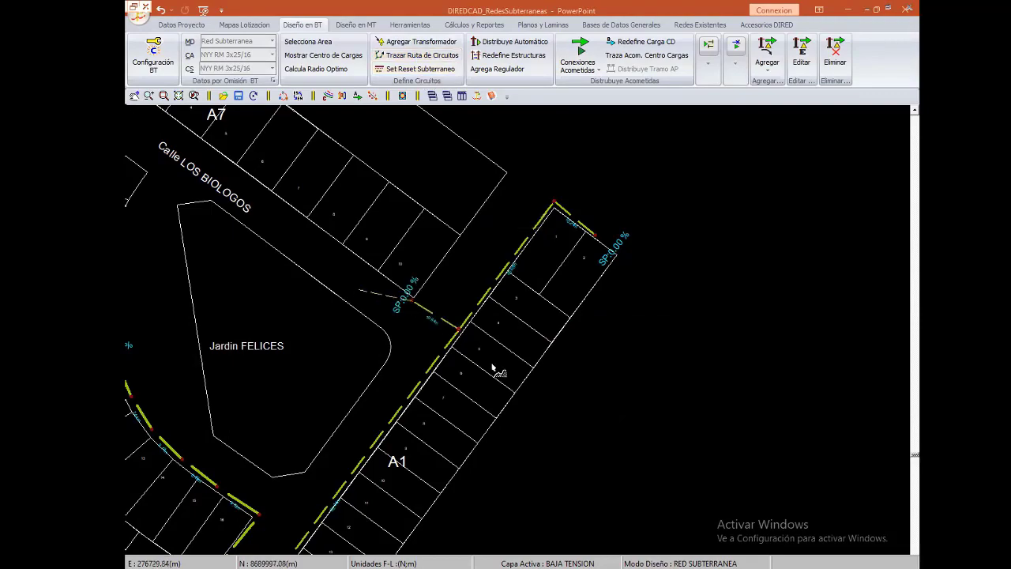
pyautogui.moveTo(497, 361)
pyautogui.mouseDown(button='middle')
pyautogui.moveTo(385, 320)
pyautogui.moveTo(423, 229)
pyautogui.moveTo(451, 253)
pyautogui.mouseUp(button='middle')
# - Zoom out and pan across the neighbourhood to review the routed blocks around the park
pyautogui.scroll(-3, 451, 253)
pyautogui.moveTo(391, 385); pyautogui.dragTo(409, 396, button='middle')
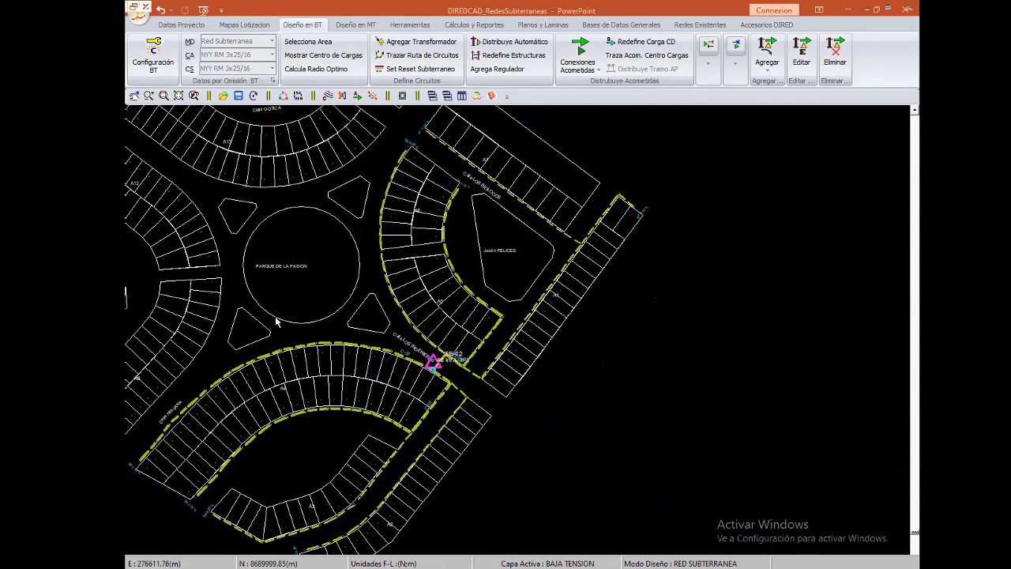
pyautogui.moveTo(145, 143); pyautogui.dragTo(406, 309, button='middle')
pyautogui.moveTo(444, 261); pyautogui.dragTo(483, 320, button='middle')
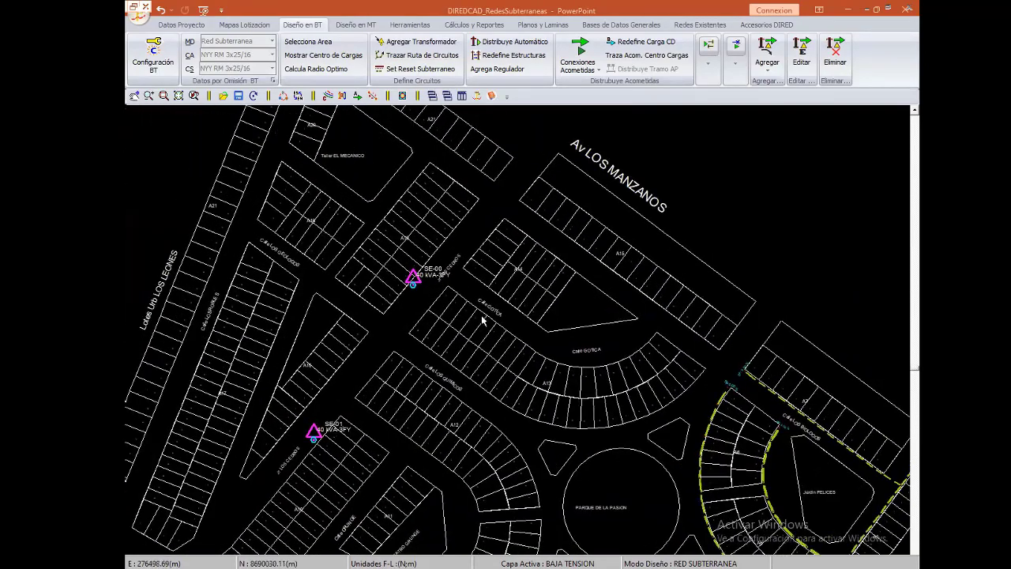
pyautogui.moveTo(615, 456); pyautogui.dragTo(469, 398, button='middle')
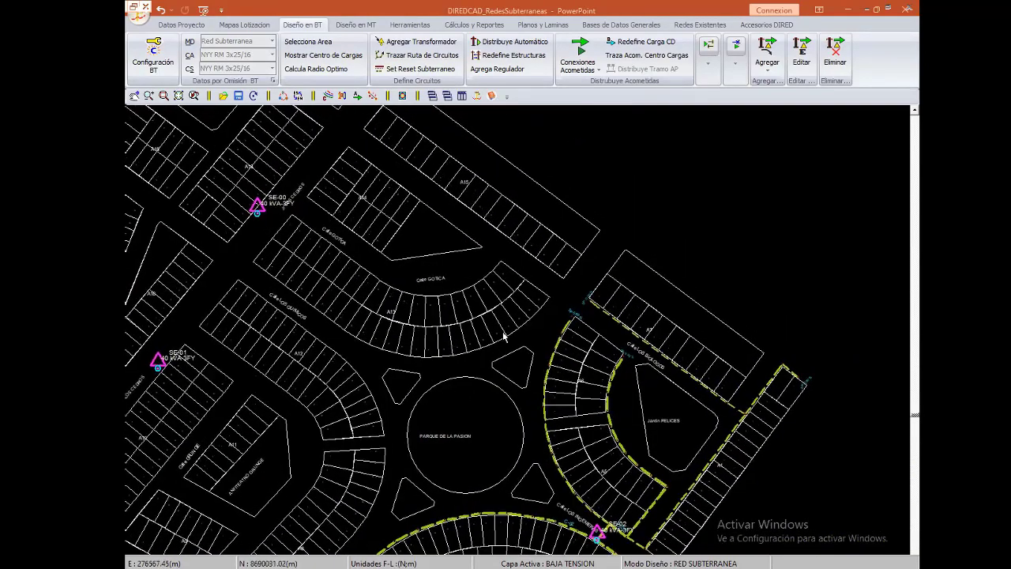
pyautogui.moveTo(376, 335)
pyautogui.mouseDown(button='middle')
pyautogui.moveTo(481, 340)
pyautogui.moveTo(257, 203)
pyautogui.mouseUp(button='middle')
pyautogui.moveTo(438, 397); pyautogui.dragTo(562, 413, button='middle')
pyautogui.moveTo(614, 343); pyautogui.dragTo(497, 265, button='middle')
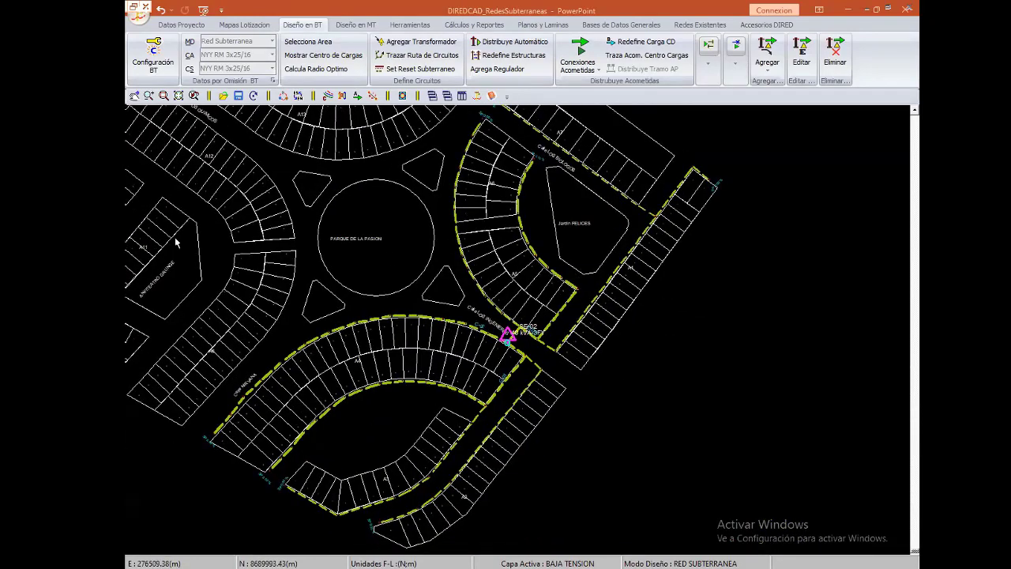
pyautogui.moveTo(374, 350)
pyautogui.mouseDown(button='middle')
pyautogui.moveTo(335, 351)
pyautogui.moveTo(403, 368)
pyautogui.mouseUp(button='middle')
pyautogui.moveTo(552, 377); pyautogui.dragTo(479, 393, button='middle')
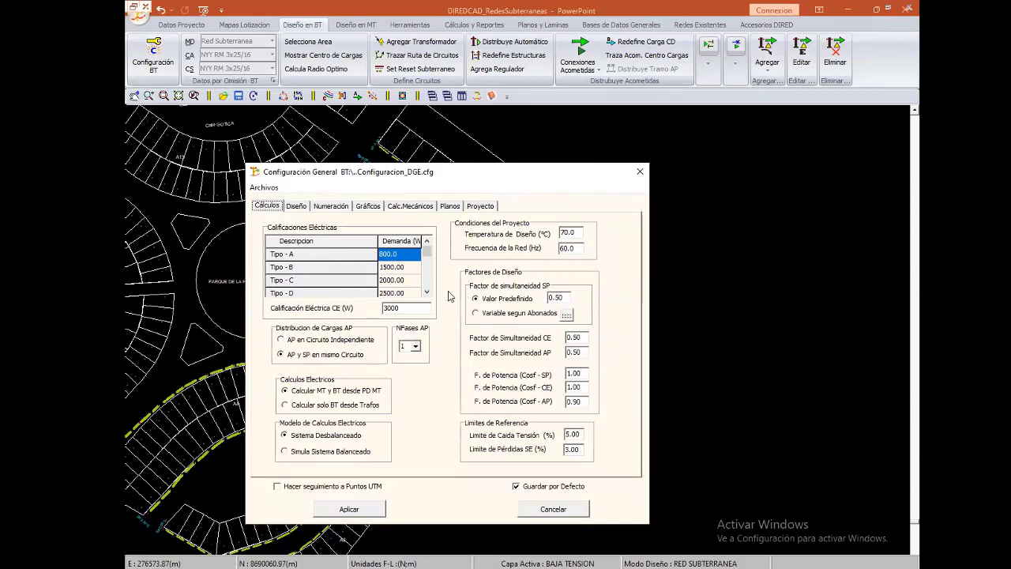
# - Keep street lighting and service loads on one circuit
pyautogui.click(328, 339)
pyautogui.click(330, 356)
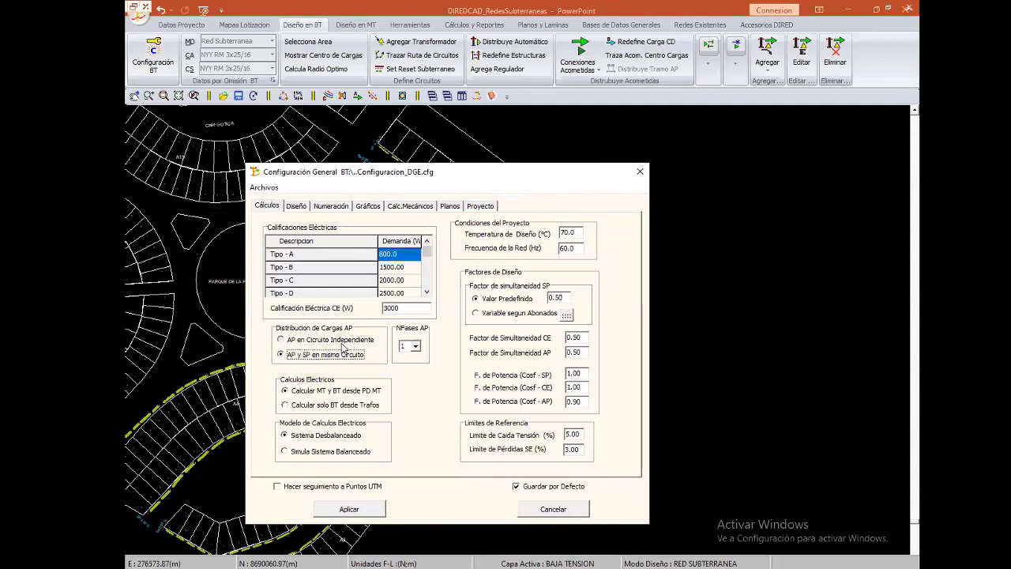
pyautogui.click(341, 342)
pyautogui.click(338, 357)
pyautogui.moveTo(349, 180); pyautogui.dragTo(335, 203)
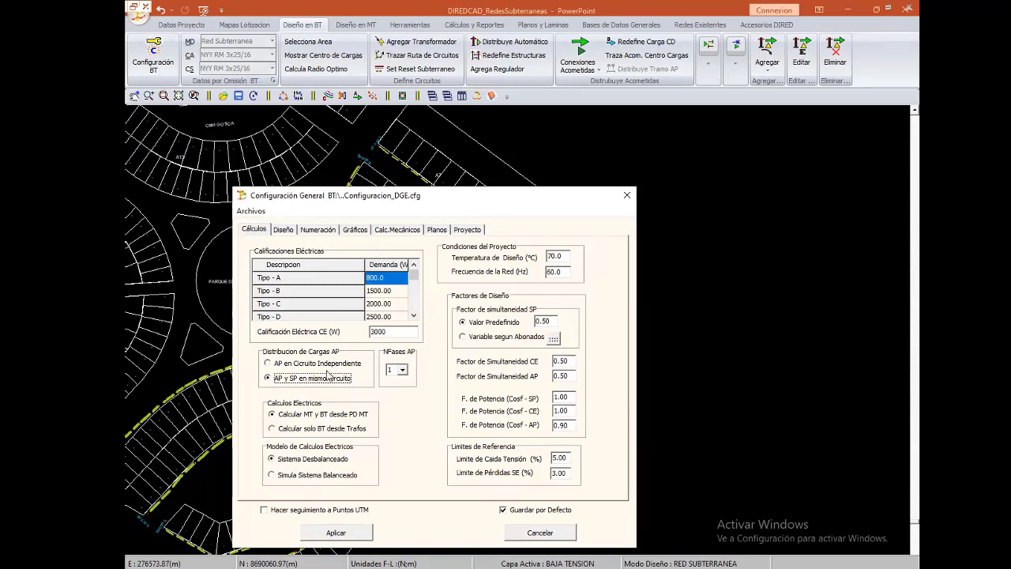
pyautogui.click(328, 369)
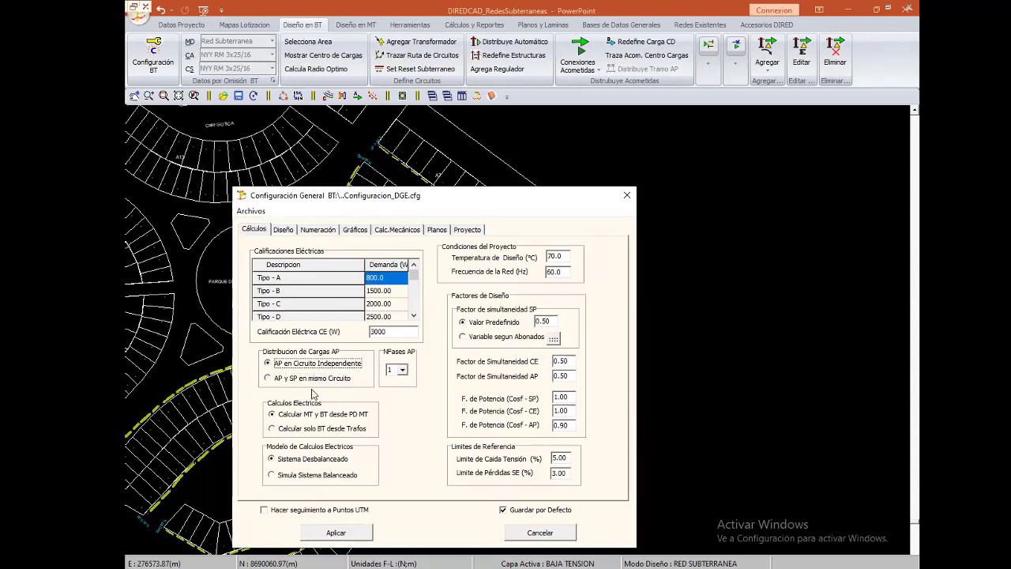
pyautogui.click(318, 381)
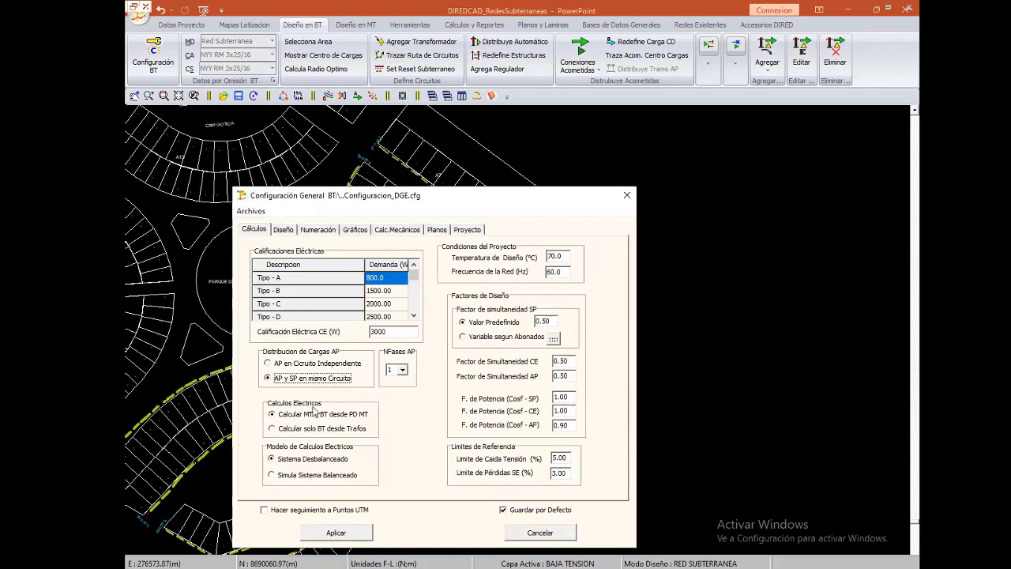
# - Calculate only low voltage from the transformers, using the Sistema Desbalanceado model
pyautogui.click(324, 430)
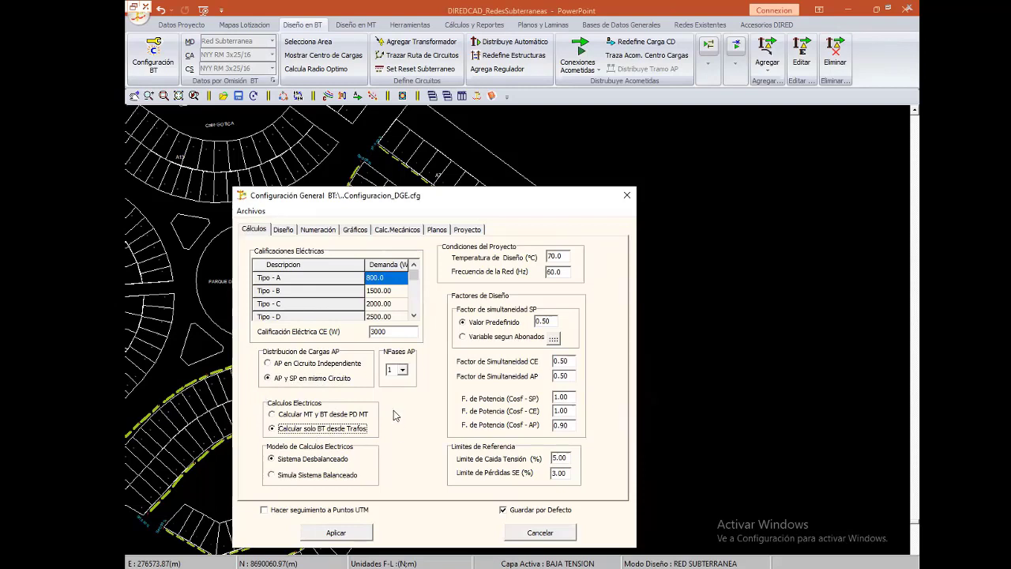
pyautogui.click(348, 416)
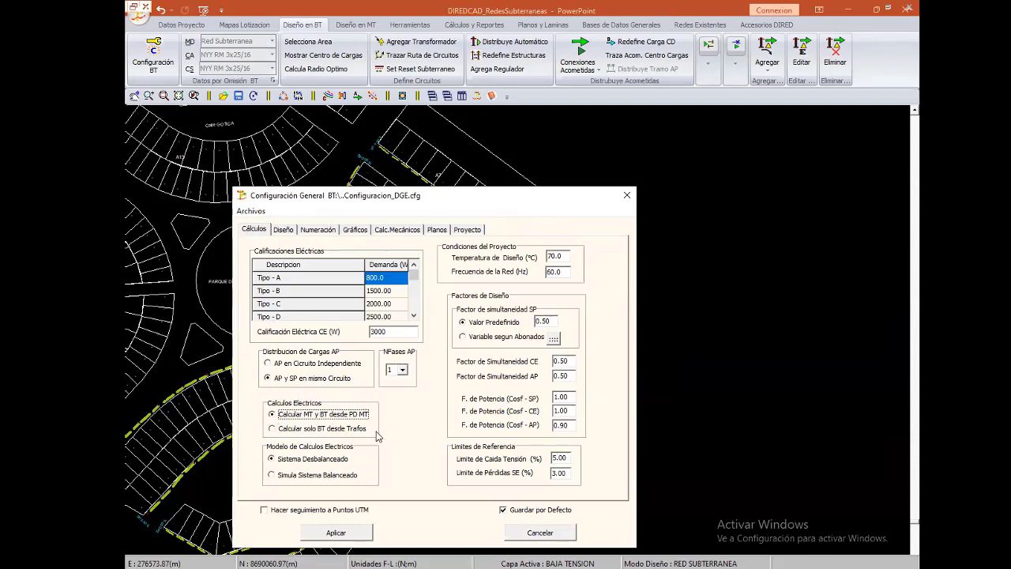
pyautogui.click(330, 429)
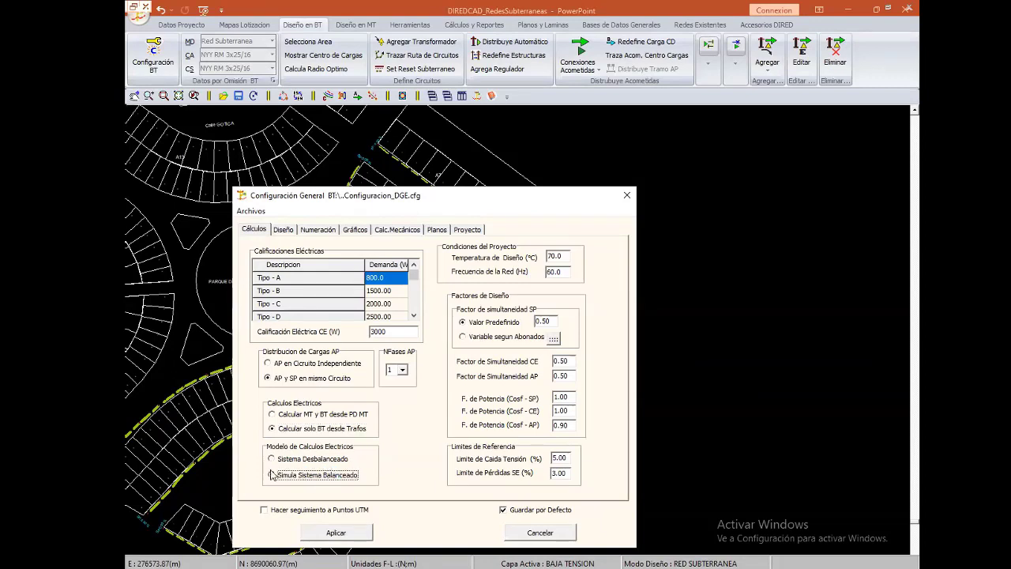
pyautogui.click(342, 478)
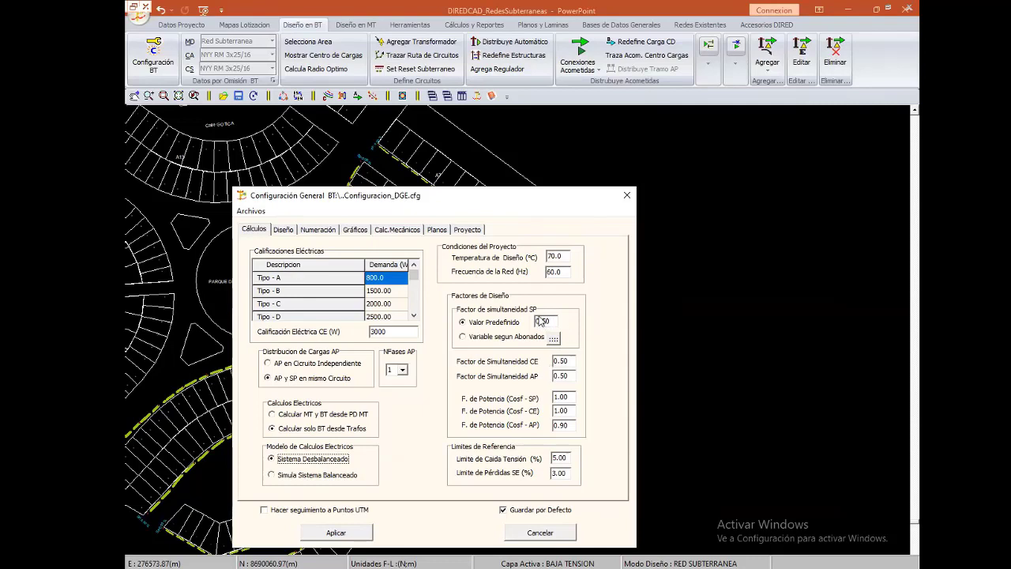
# - Set the CE and AP simultaneity factors to 1 and the voltage-drop limit to 3.5%
pyautogui.doubleClick(552, 320)
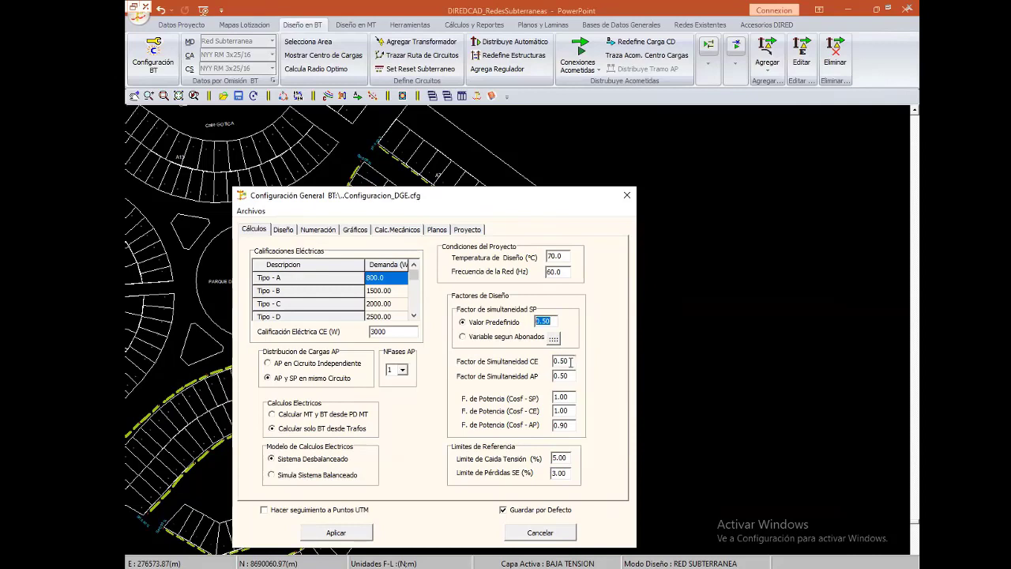
pyautogui.moveTo(570, 361); pyautogui.dragTo(540, 364)
pyautogui.write('1')
pyautogui.moveTo(570, 376); pyautogui.dragTo(525, 377)
pyautogui.write('1')
pyautogui.moveTo(564, 458); pyautogui.dragTo(534, 464)
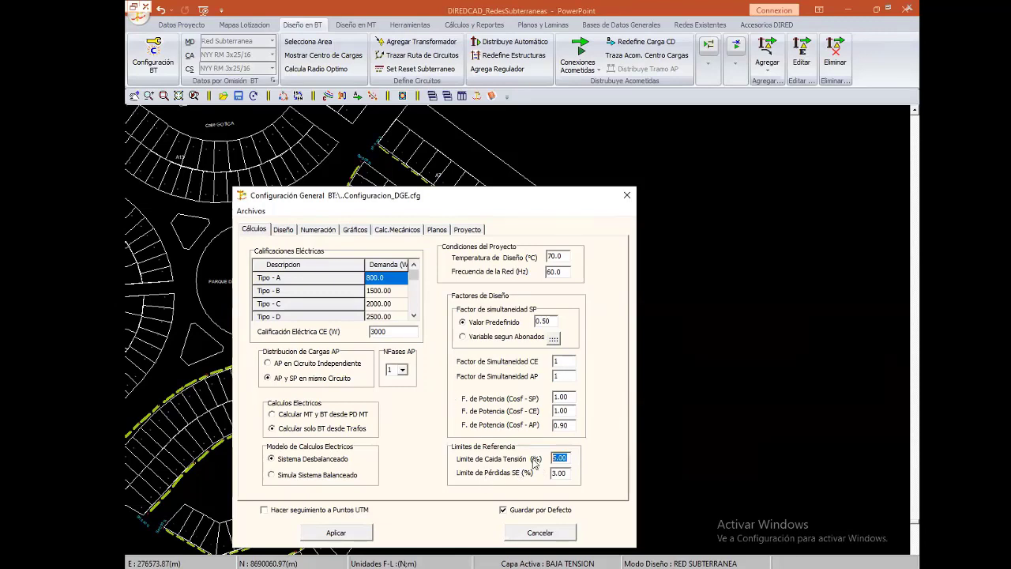
pyautogui.write('3.5')
pyautogui.moveTo(569, 473); pyautogui.dragTo(552, 473)
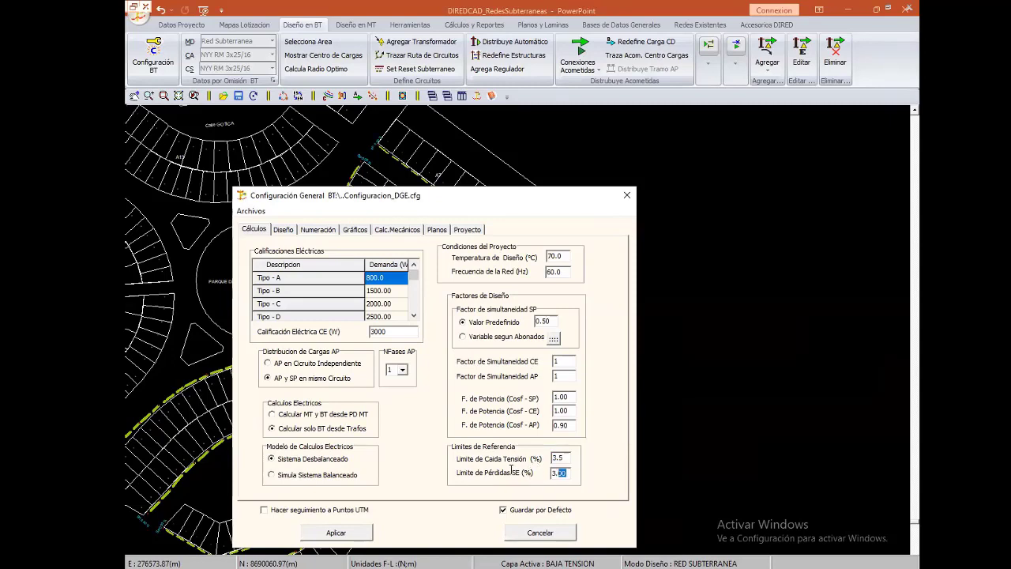
# - Apply and close the general BT configuration
pyautogui.click(284, 230)
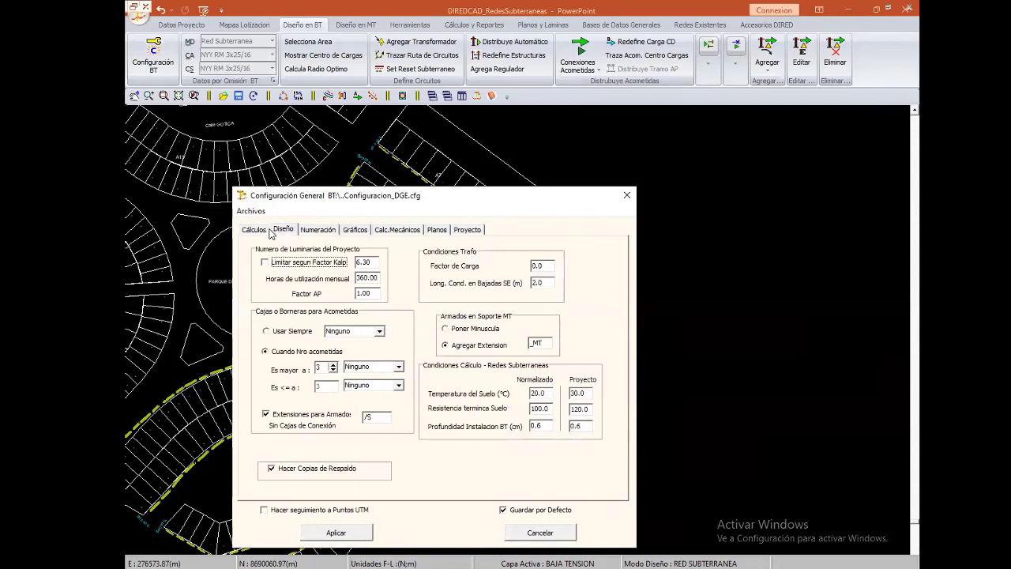
pyautogui.click(270, 230)
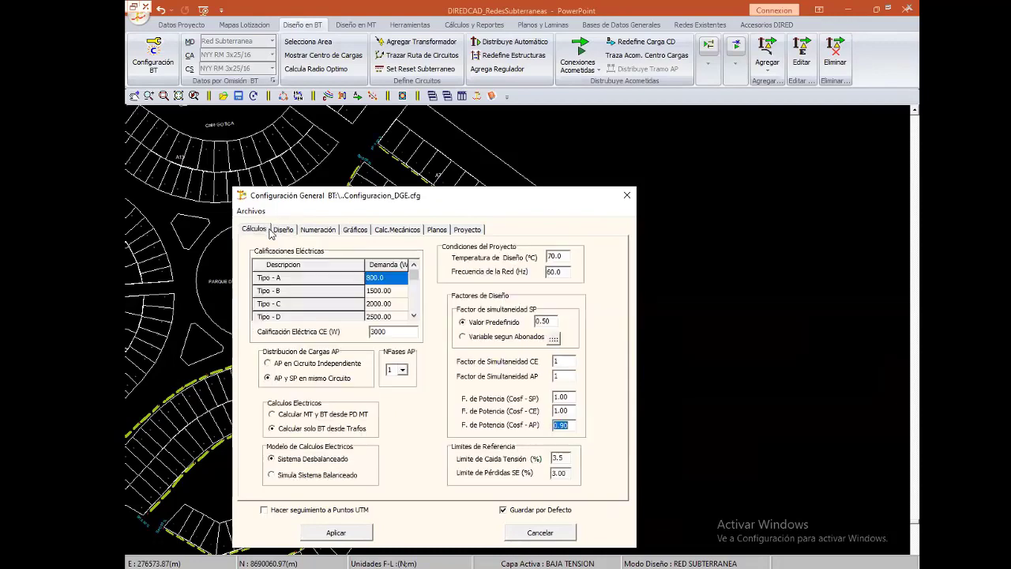
pyautogui.click(354, 534)
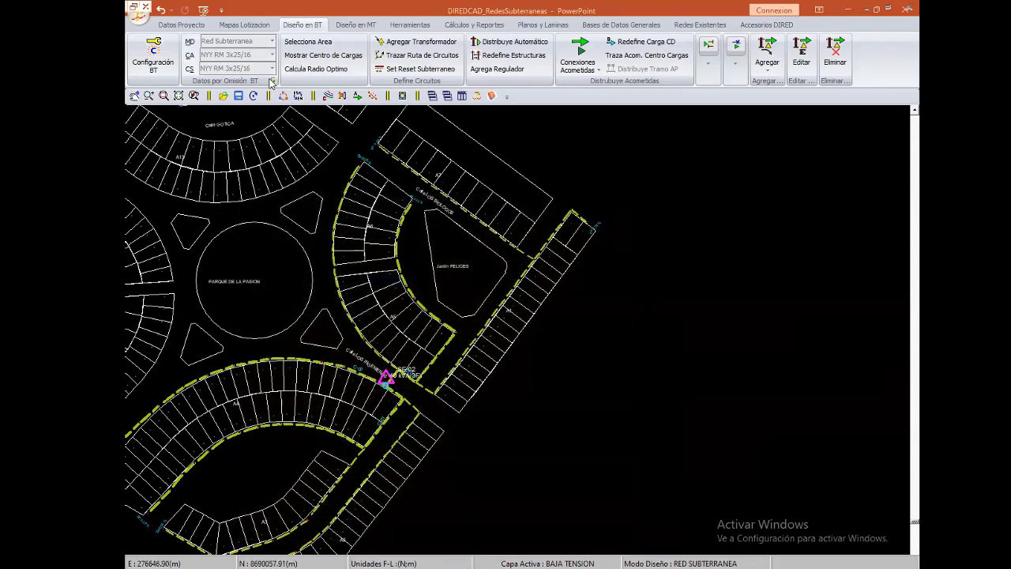
# - In Datos por Omisión BT, set the underground service demand to Tipo - A (800 W)
pyautogui.click(272, 80)
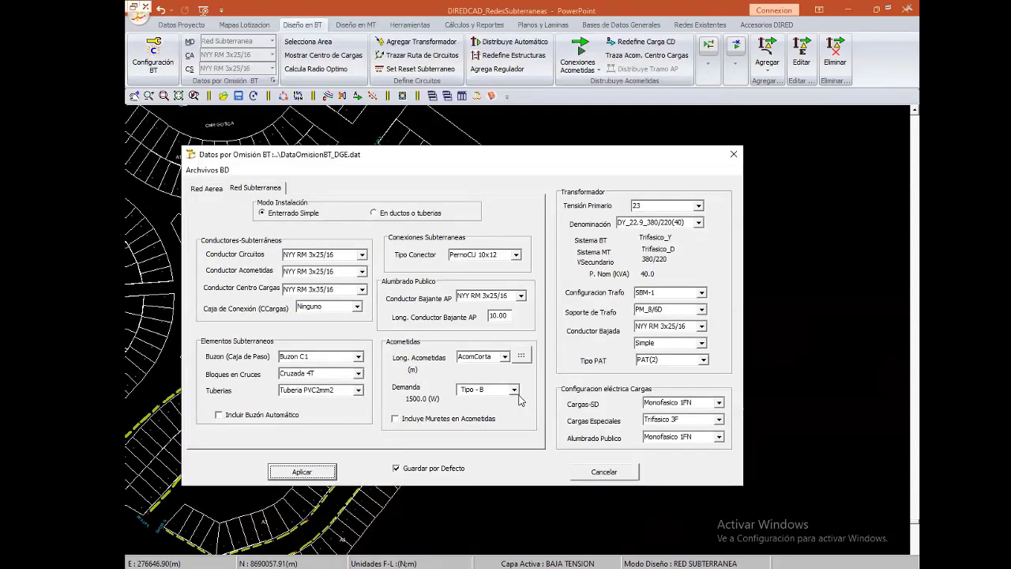
pyautogui.click(471, 388)
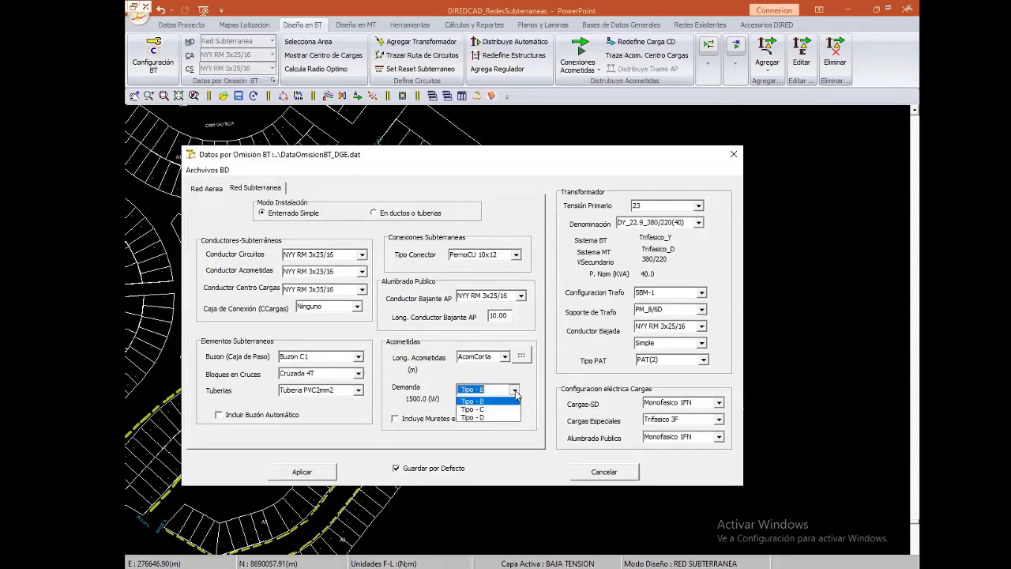
pyautogui.click(474, 400)
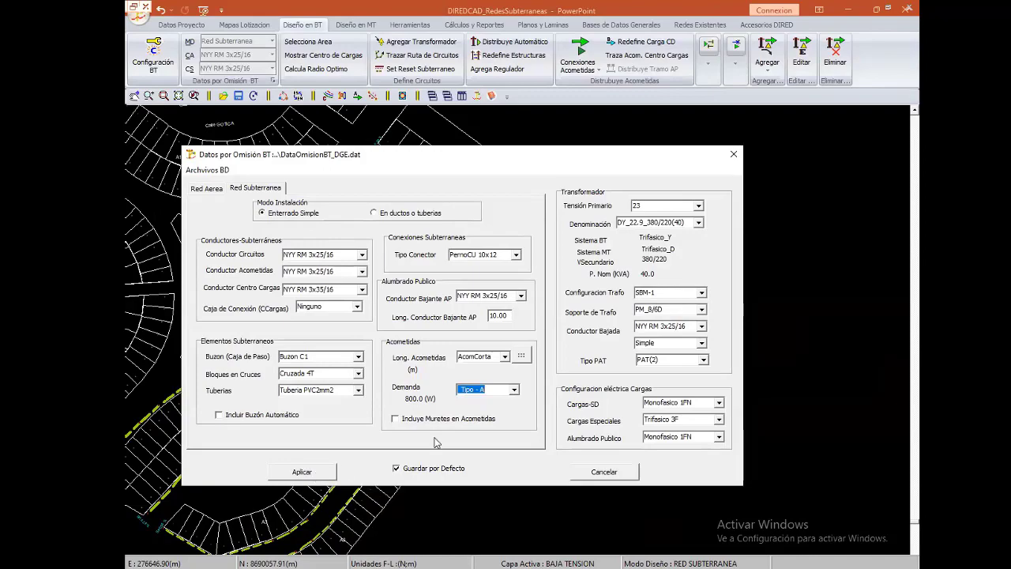
# - Apply the default LV data and zoom in on SE-02
pyautogui.click(334, 470)
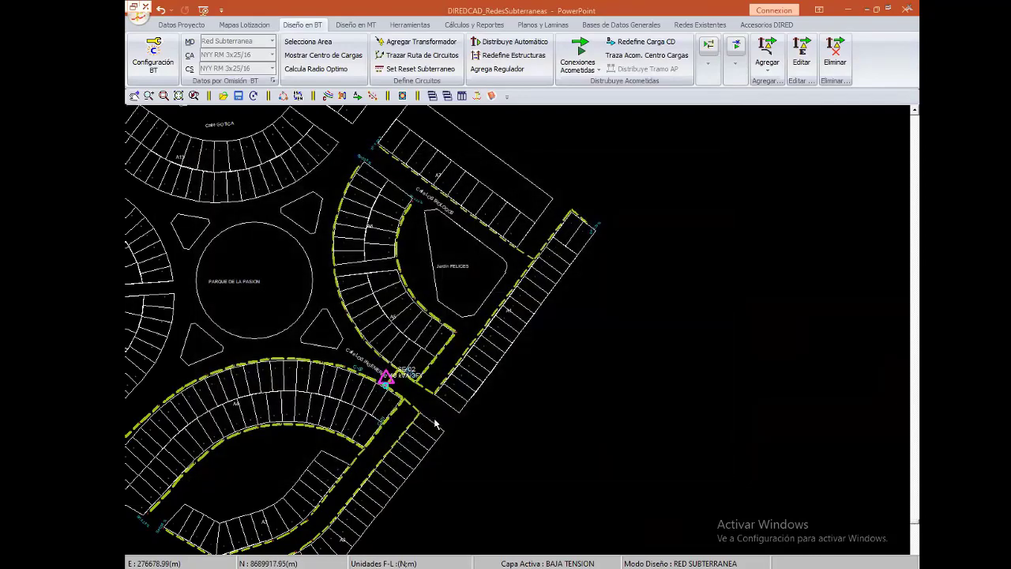
pyautogui.scroll(2, 388, 376)
pyautogui.scroll(2, 524, 402)
pyautogui.scroll(2, 463, 401)
pyautogui.scroll(1, 464, 402)
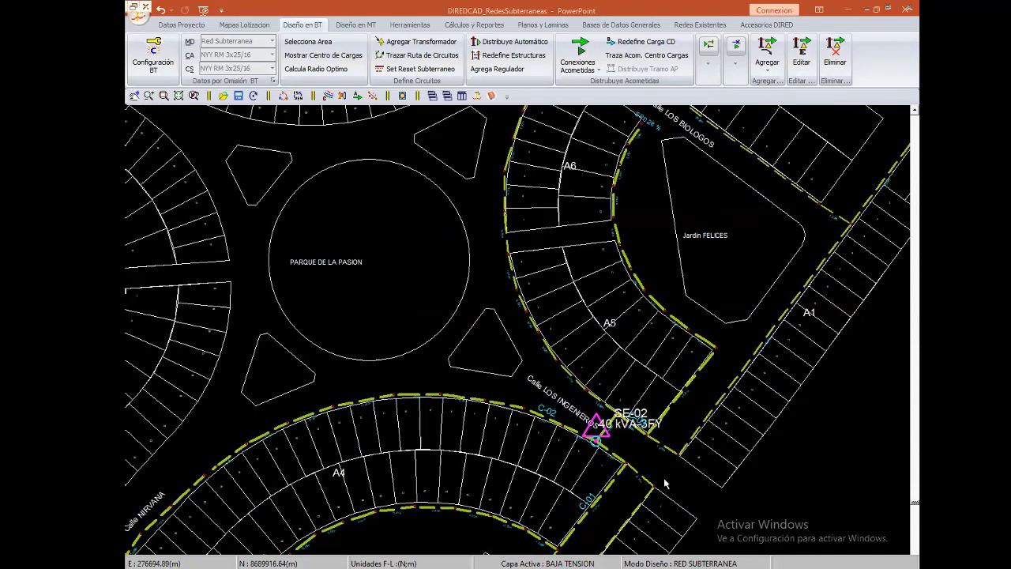
pyautogui.scroll(1, 470, 395)
pyautogui.scroll(1, 474, 387)
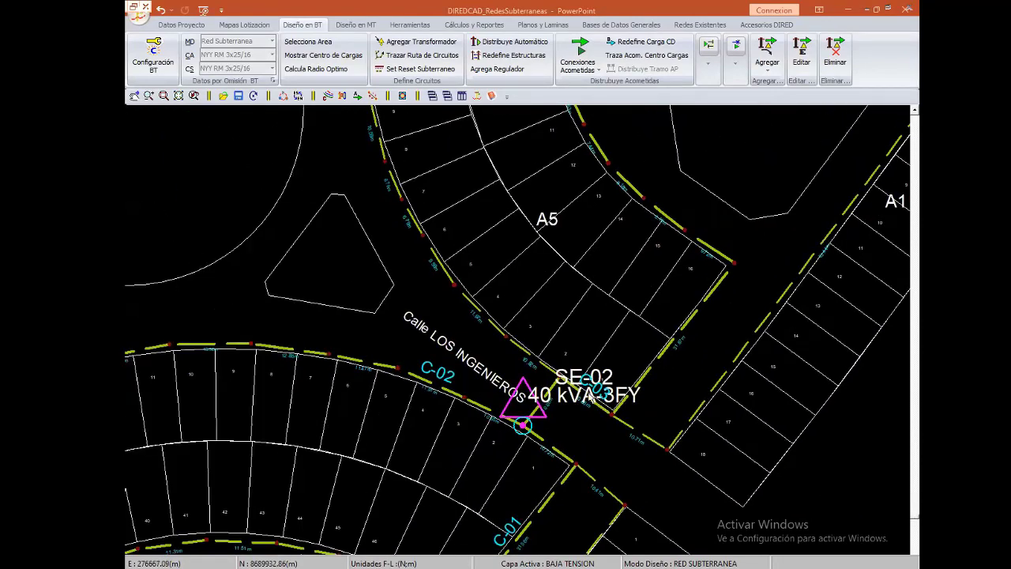
# - Distribute underground service connections from a C-02 section to the block A4 lots
pyautogui.click(585, 64)
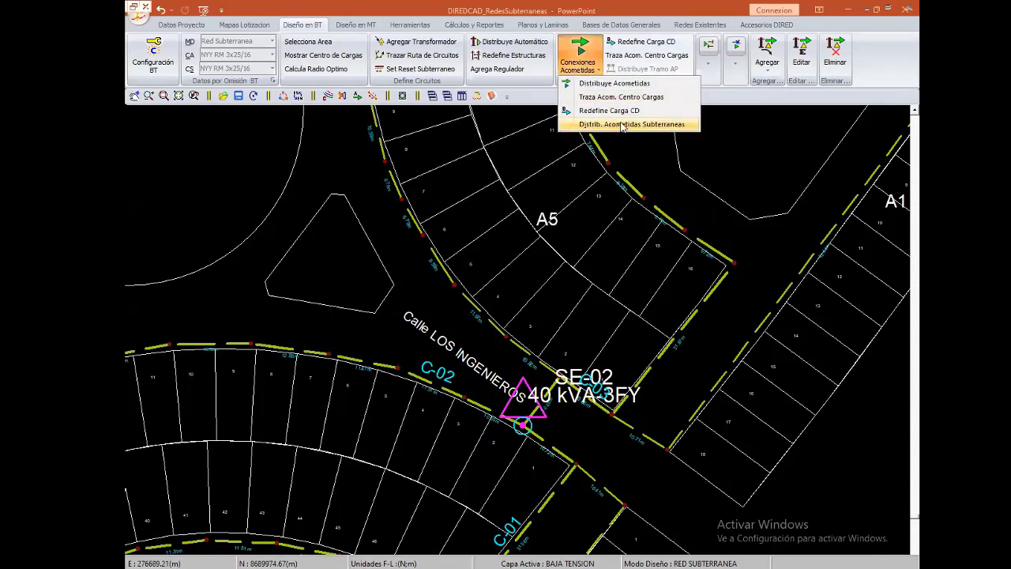
pyautogui.click(622, 125)
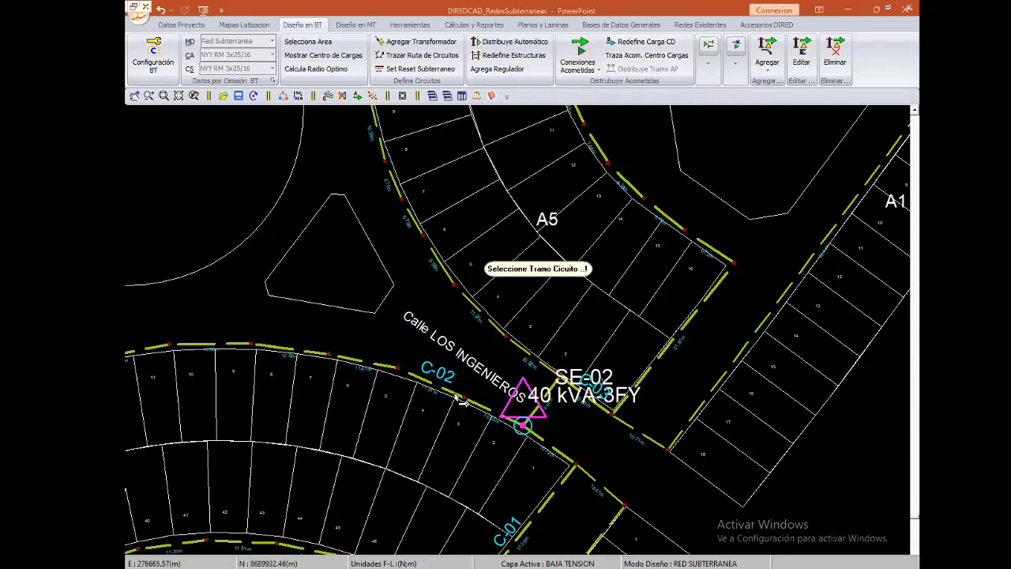
pyautogui.click(457, 399)
pyautogui.moveTo(338, 337); pyautogui.dragTo(528, 313, button='middle')
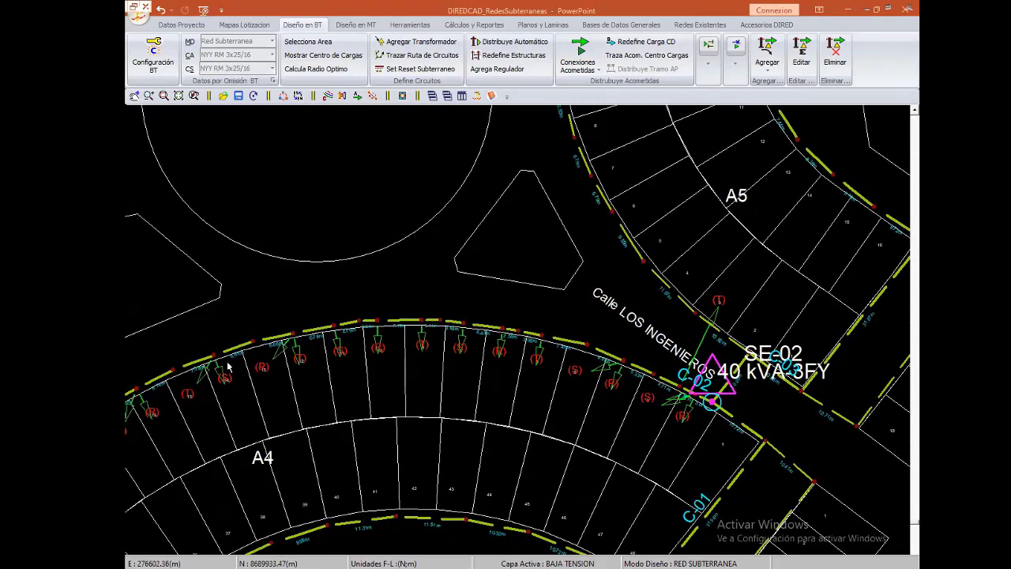
pyautogui.moveTo(331, 332); pyautogui.dragTo(634, 298, button='middle')
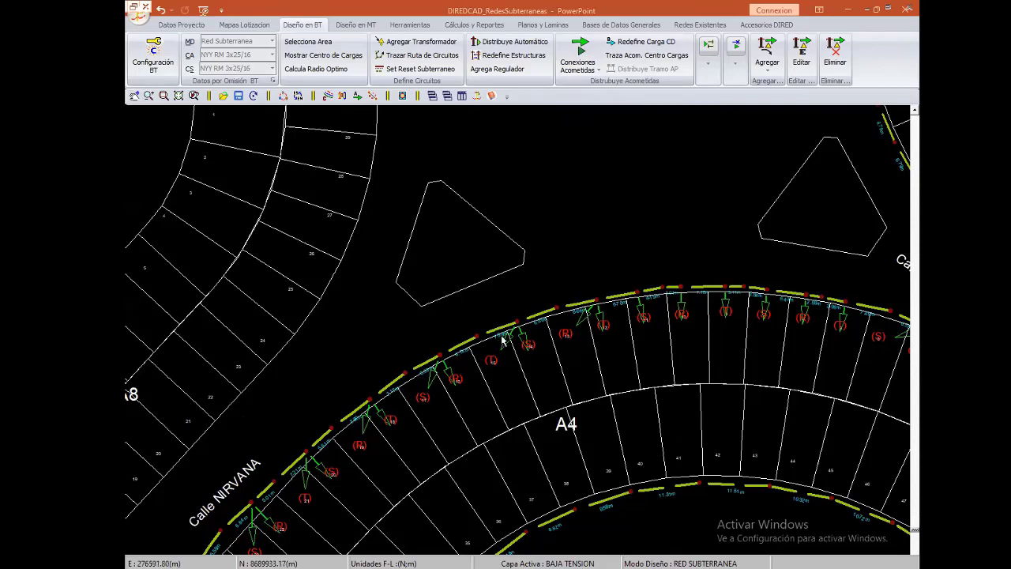
pyautogui.moveTo(467, 393); pyautogui.dragTo(559, 332, button='middle')
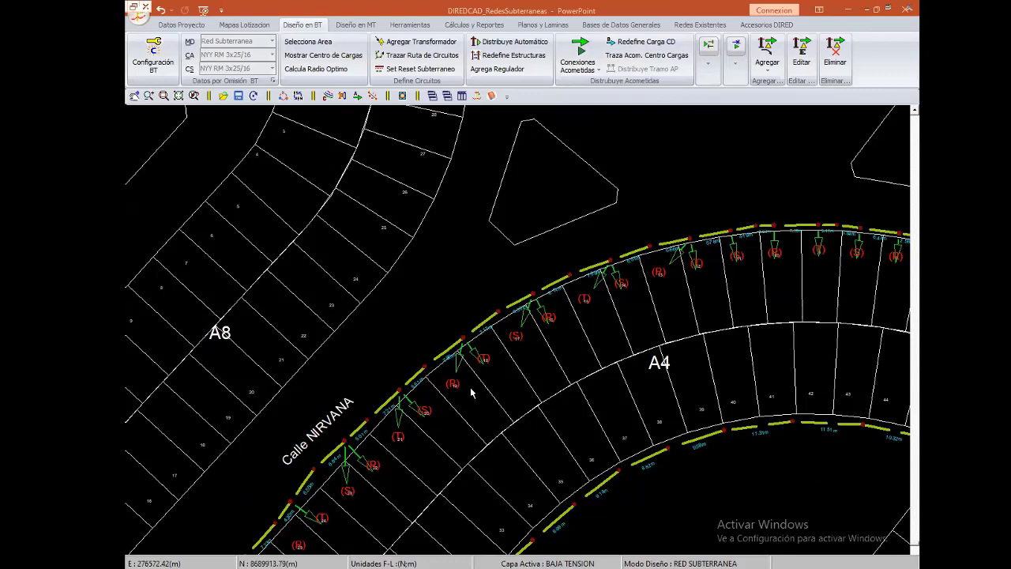
pyautogui.moveTo(413, 407); pyautogui.dragTo(487, 378, button='middle')
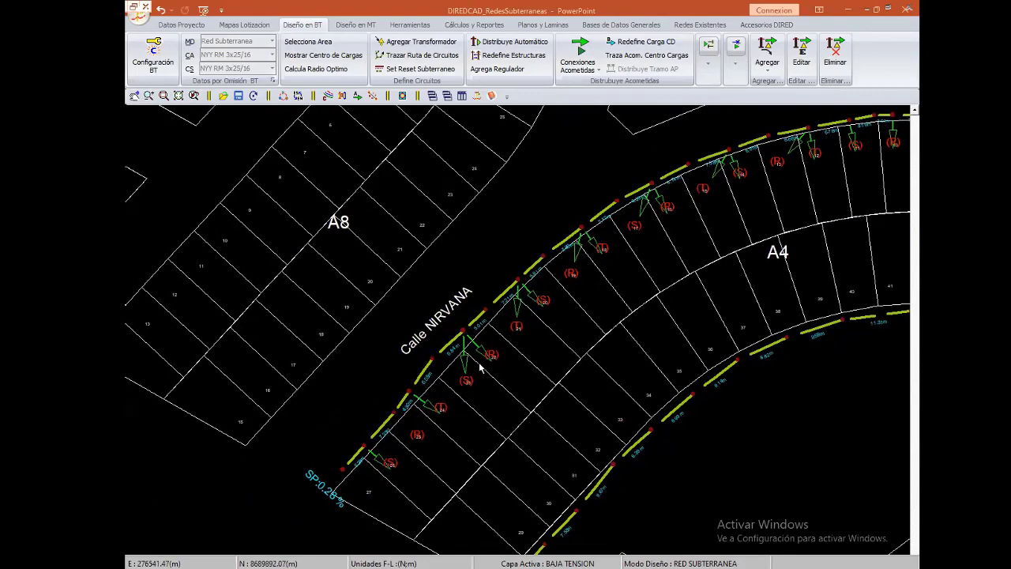
pyautogui.moveTo(563, 352); pyautogui.dragTo(407, 380, button='middle')
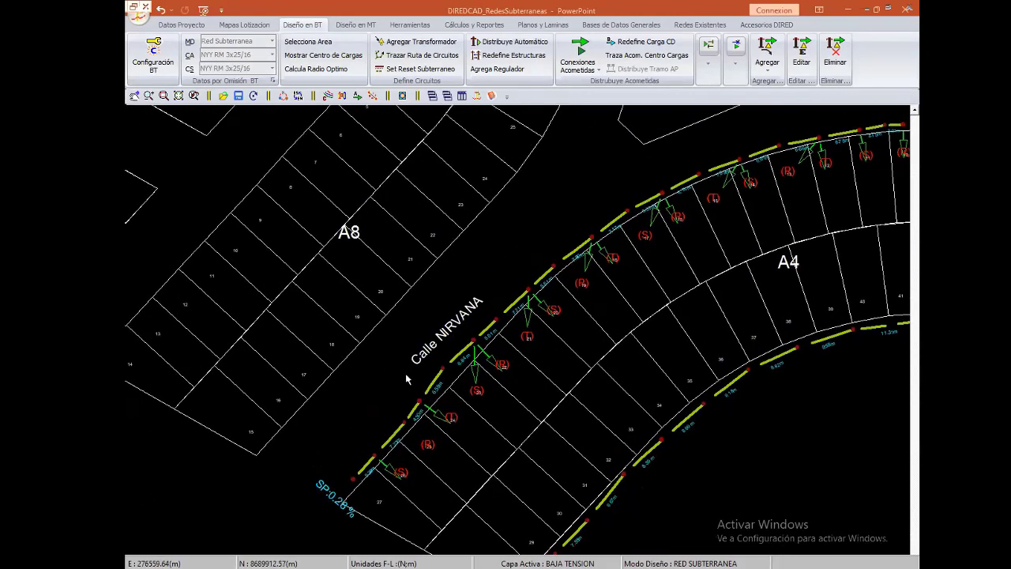
# - Delete a misplaced service connection on the A4 lots and start adding its replacement
pyautogui.rightClick(443, 294)
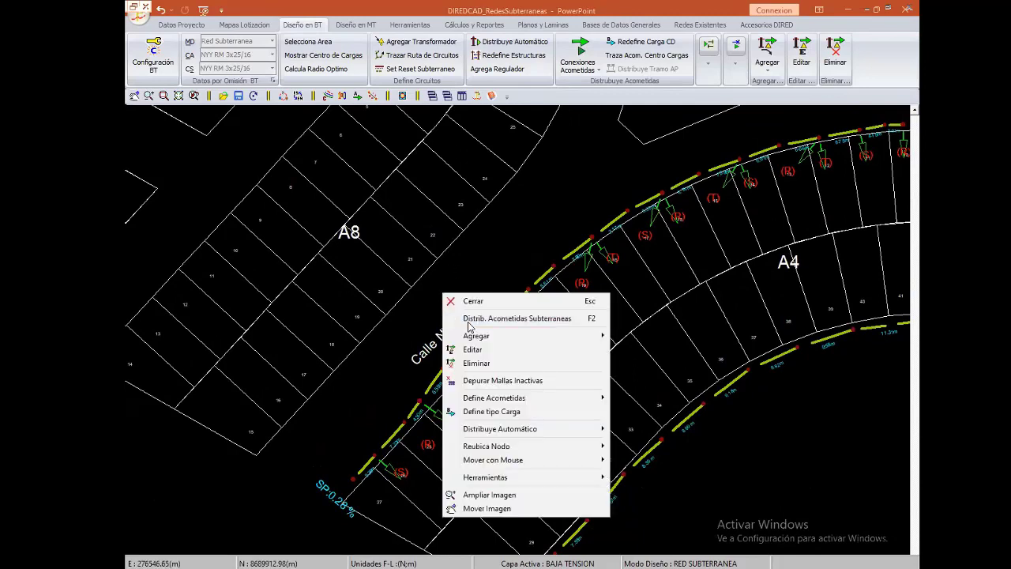
pyautogui.click(477, 362)
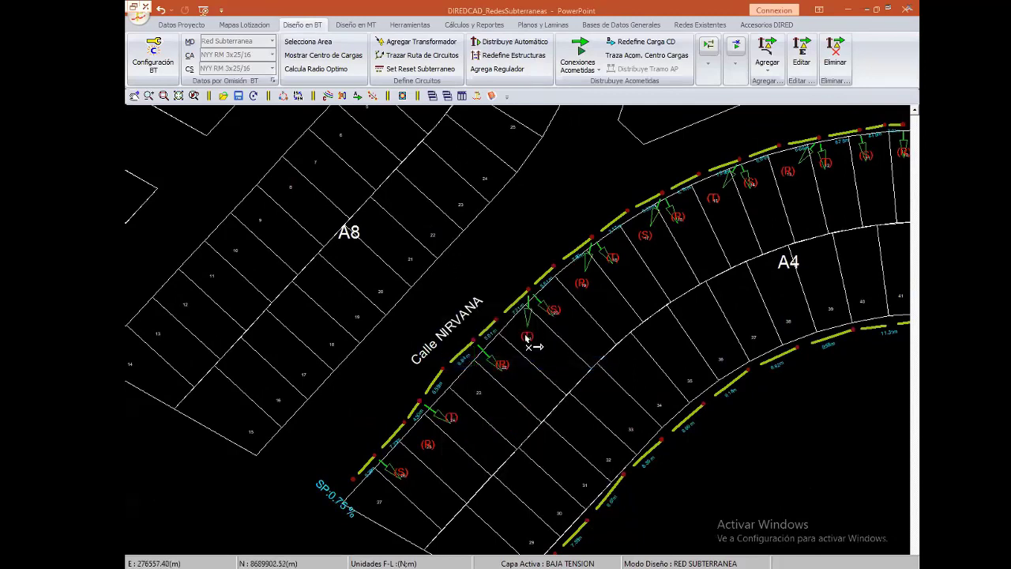
pyautogui.rightClick(409, 294)
pyautogui.moveTo(471, 330)
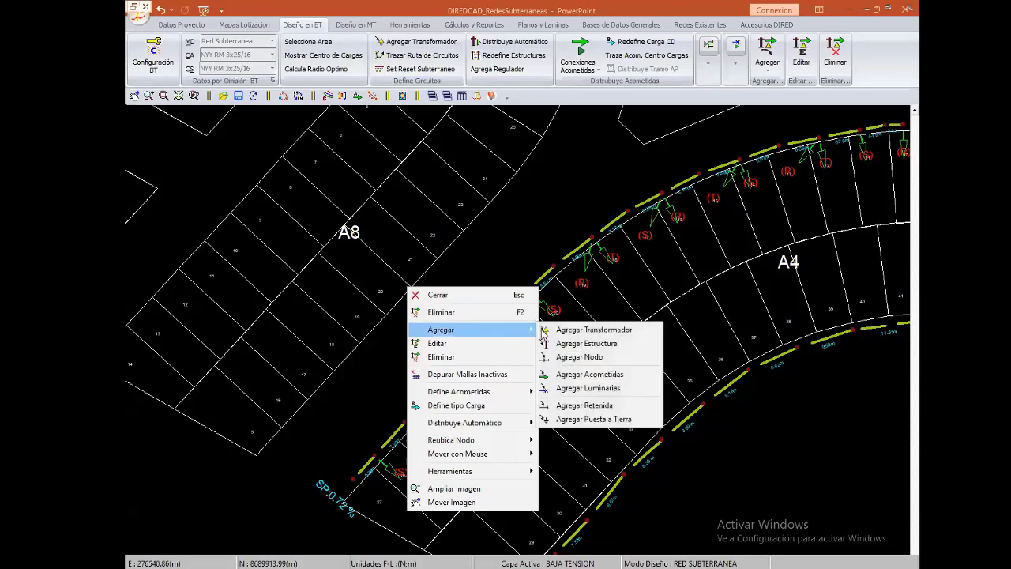
pyautogui.click(569, 376)
pyautogui.click(462, 371)
# - Add a service connection on the next A4 lots
pyautogui.moveTo(531, 214); pyautogui.dragTo(448, 335, button='middle')
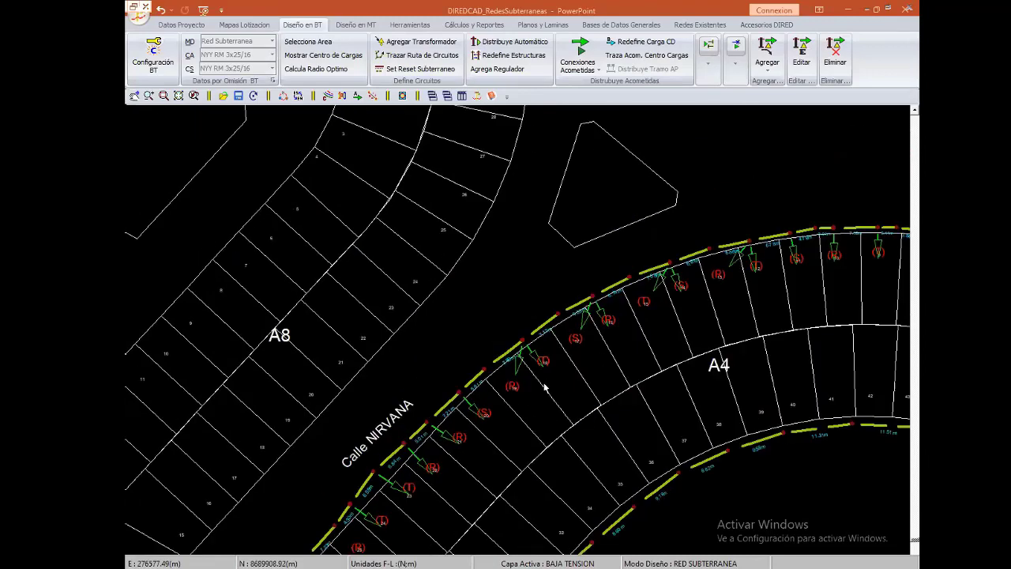
pyautogui.rightClick(448, 335)
pyautogui.click(641, 387)
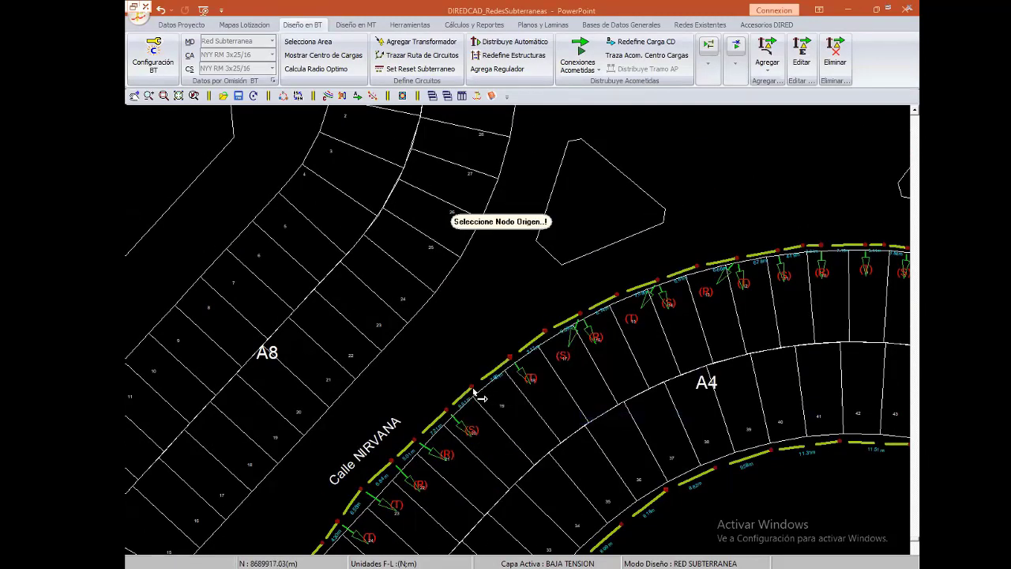
pyautogui.click(478, 395)
# - Along Calle NIRVANA, remove a service connection and begin a new one from a node
pyautogui.moveTo(580, 299); pyautogui.dragTo(500, 336, button='middle')
pyautogui.rightClick(500, 336)
pyautogui.click(508, 372)
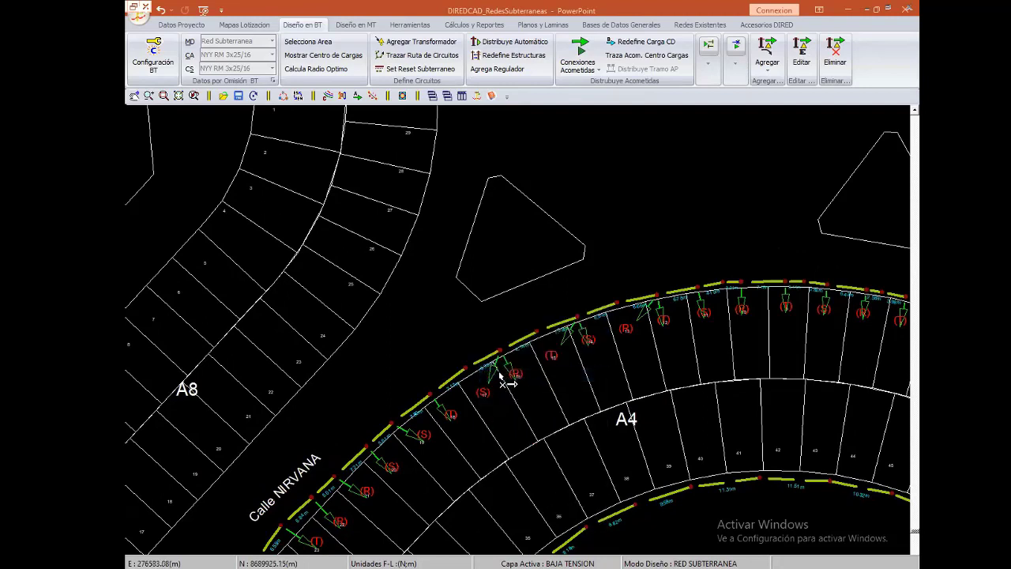
pyautogui.rightClick(457, 325)
pyautogui.moveTo(523, 361)
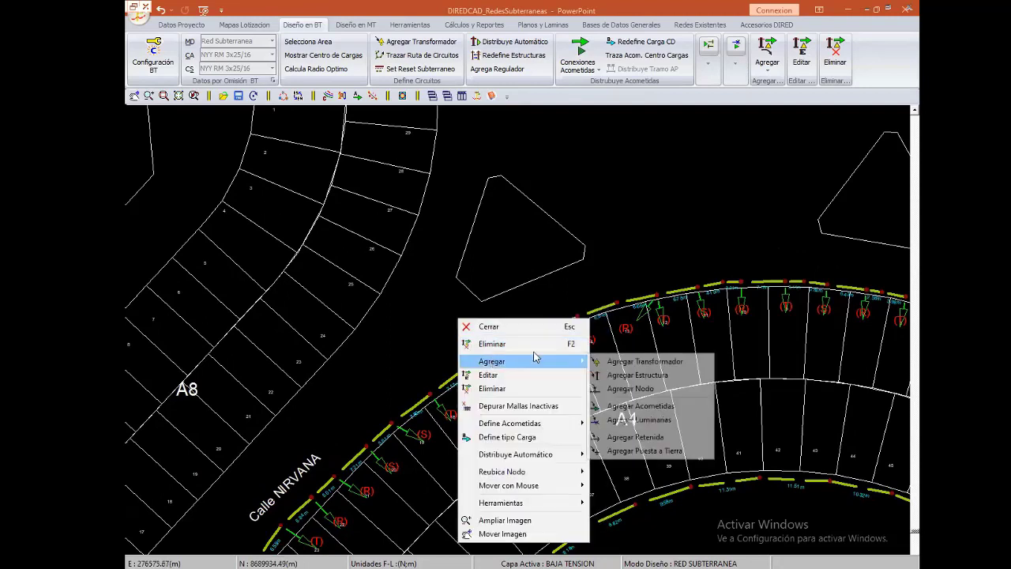
pyautogui.click(646, 409)
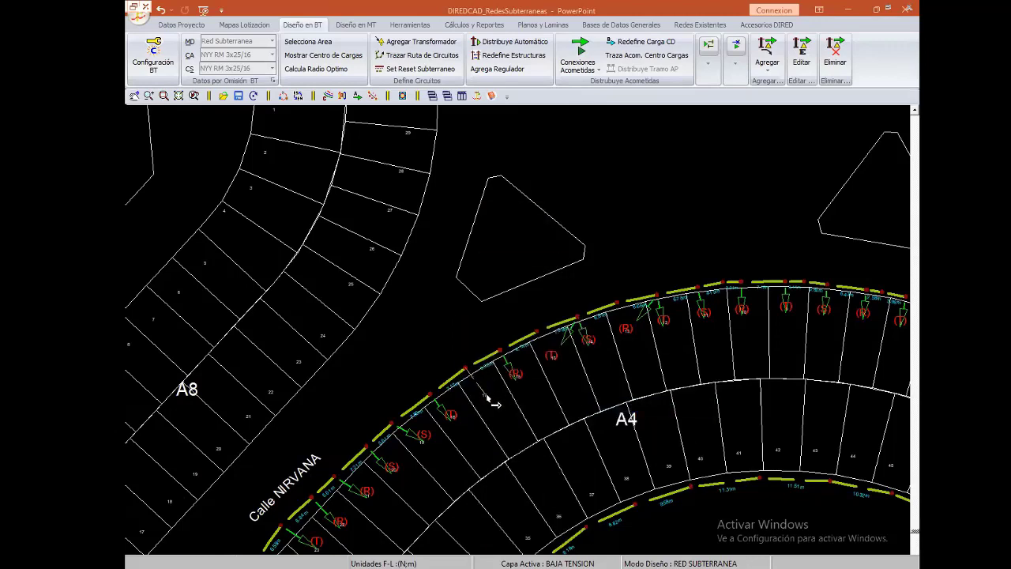
# - Remove another wrong element and start one more service connection
pyautogui.moveTo(556, 406); pyautogui.dragTo(507, 451, button='middle')
pyautogui.rightClick(501, 335)
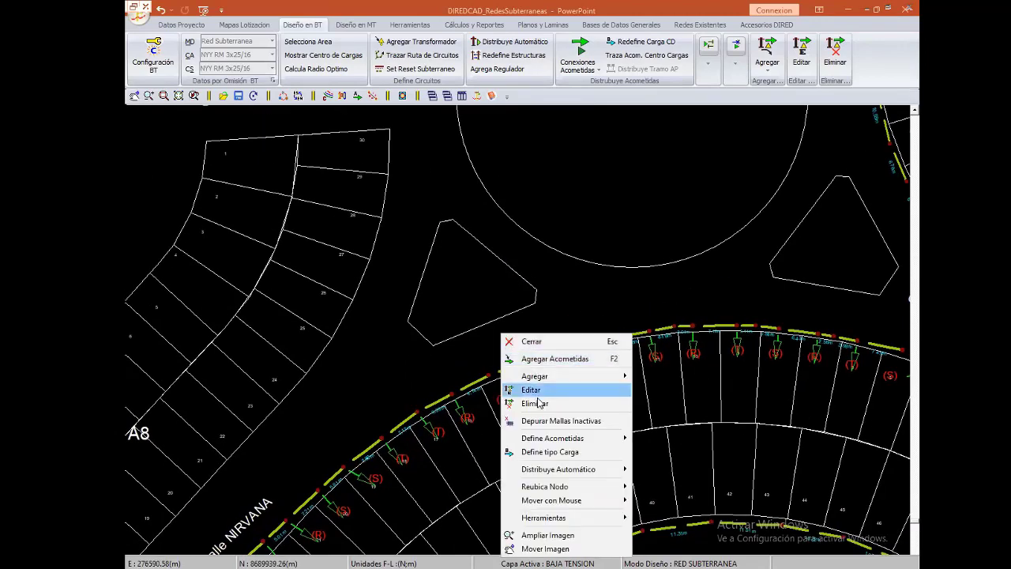
pyautogui.click(535, 403)
pyautogui.rightClick(470, 332)
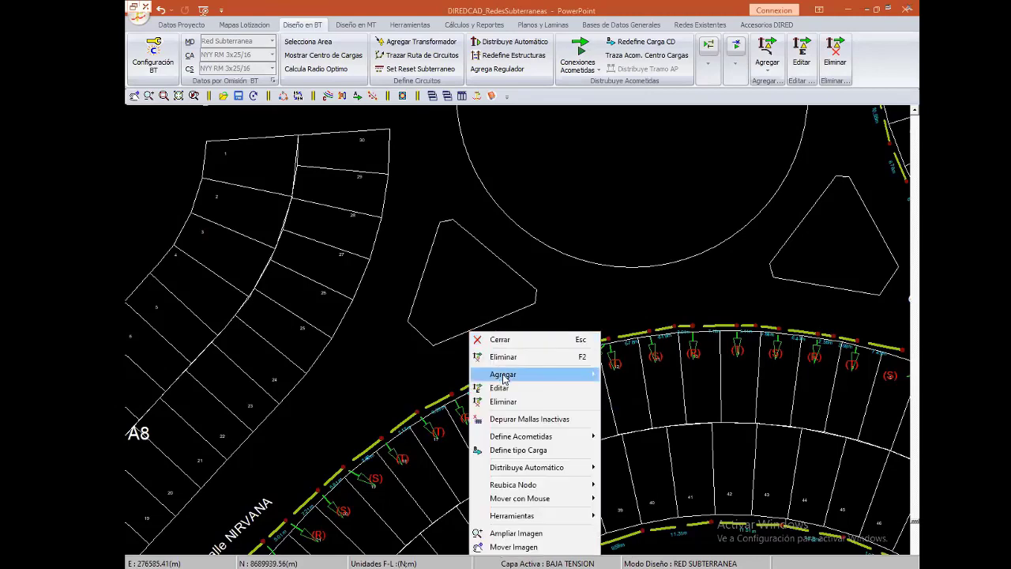
pyautogui.moveTo(503, 373)
pyautogui.click(647, 418)
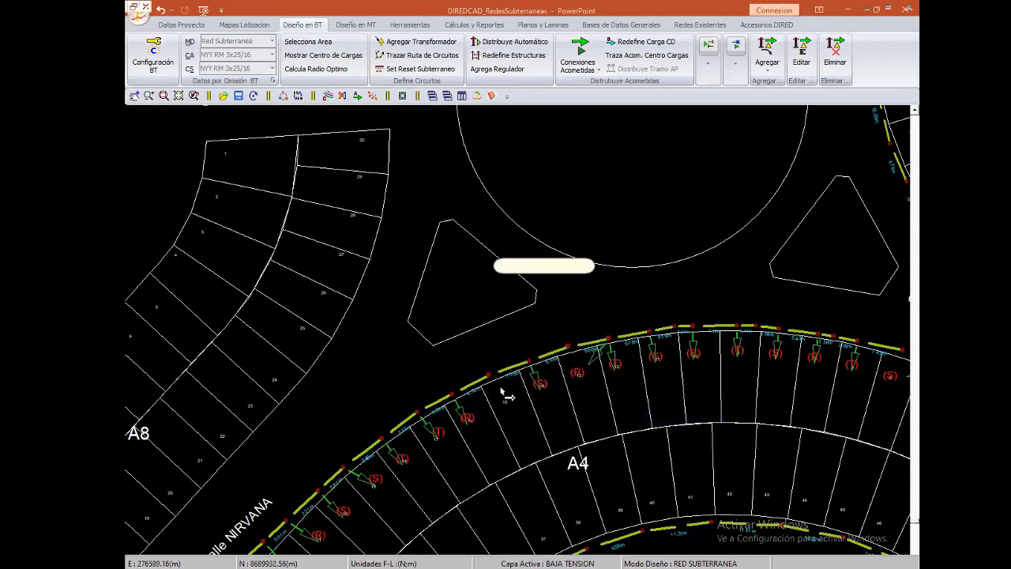
# - At block A4's east end, replace the wrong connection with one from circuit node to lot load
pyautogui.moveTo(593, 388); pyautogui.dragTo(460, 329, button='middle')
pyautogui.rightClick(457, 320)
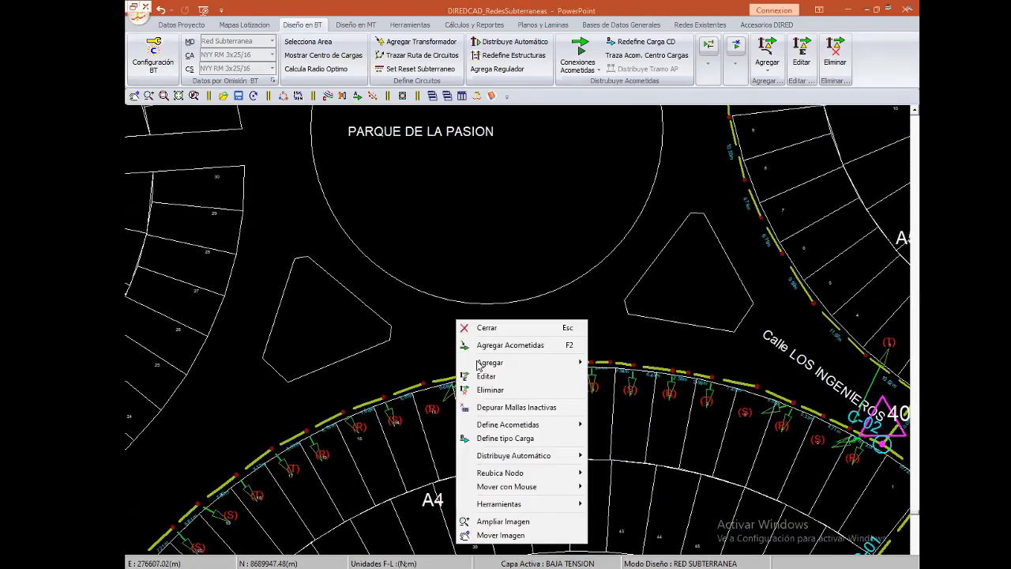
pyautogui.click(466, 389)
pyautogui.rightClick(404, 324)
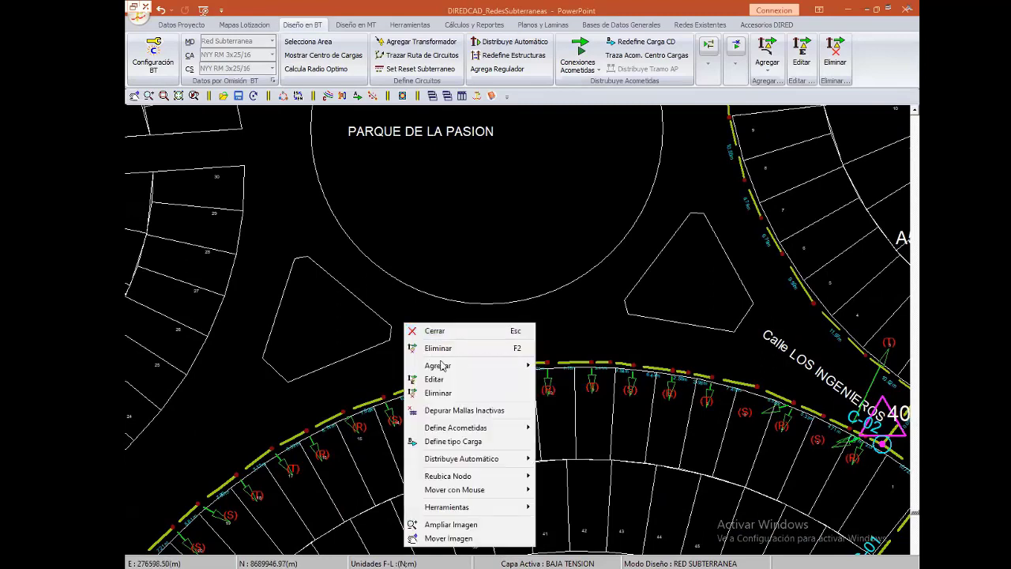
pyautogui.moveTo(437, 365)
pyautogui.click(578, 412)
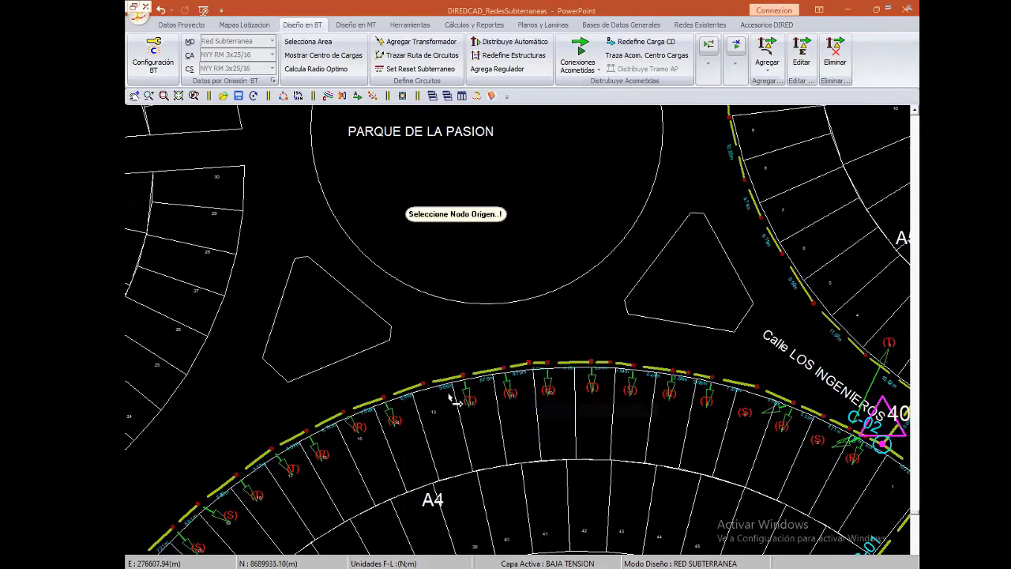
pyautogui.click(429, 393)
pyautogui.click(443, 412)
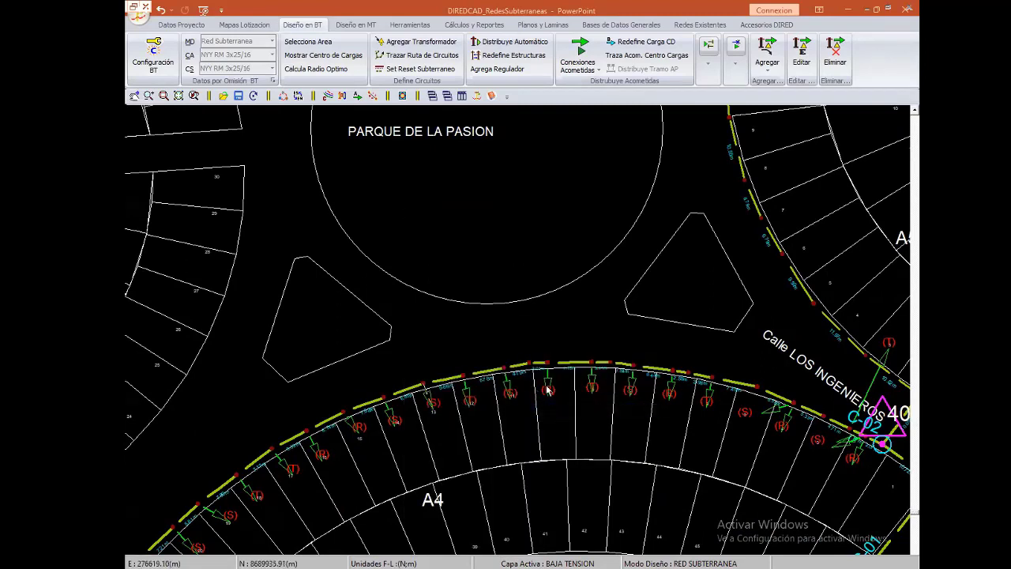
# - Beside transformer SE-02, delete the faulty connection and start a new one from a circuit node
pyautogui.moveTo(548, 388); pyautogui.dragTo(503, 380, button='middle')
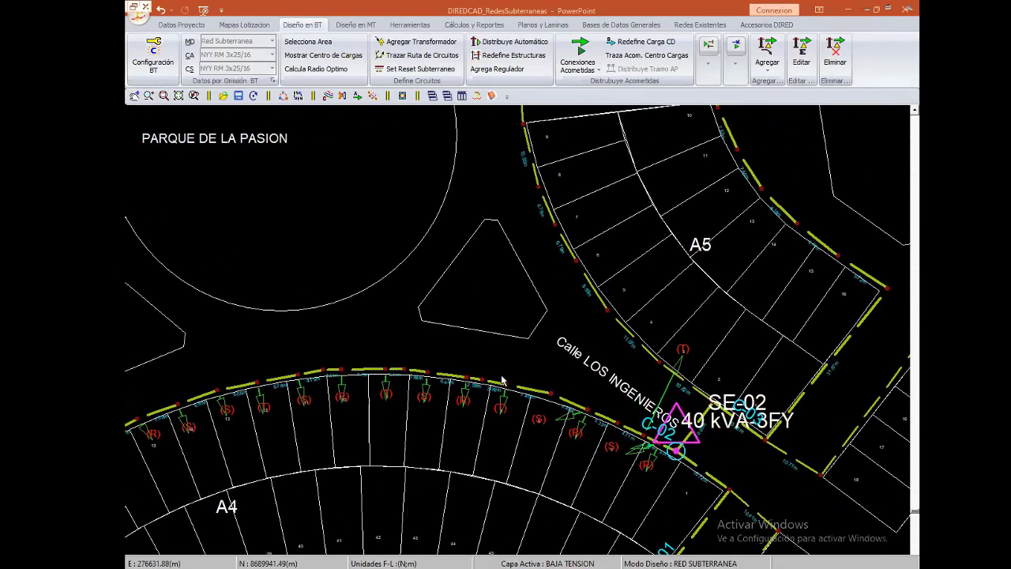
pyautogui.scroll(2, 620, 415)
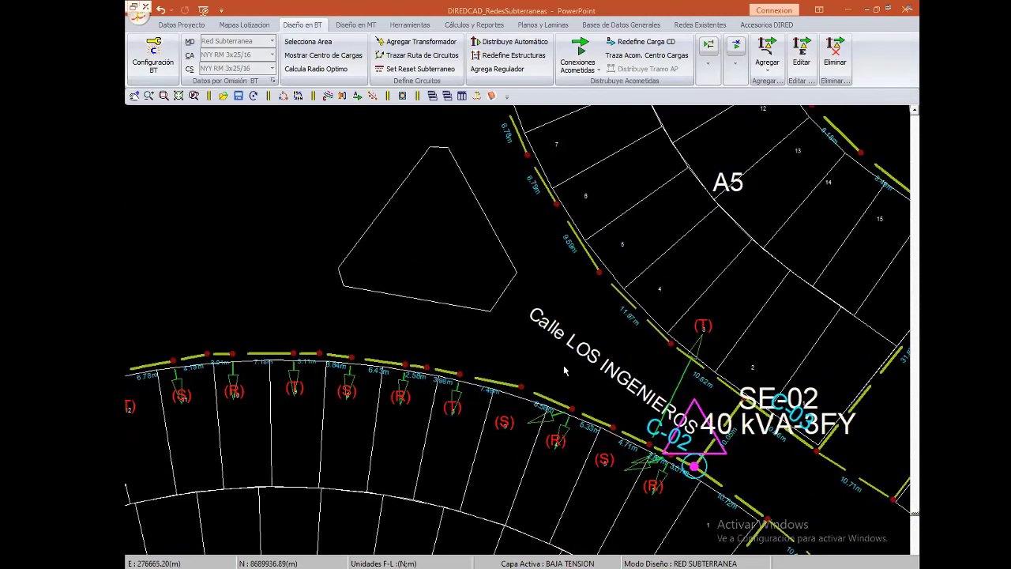
pyautogui.moveTo(565, 370); pyautogui.dragTo(558, 363, button='middle')
pyautogui.rightClick(557, 362)
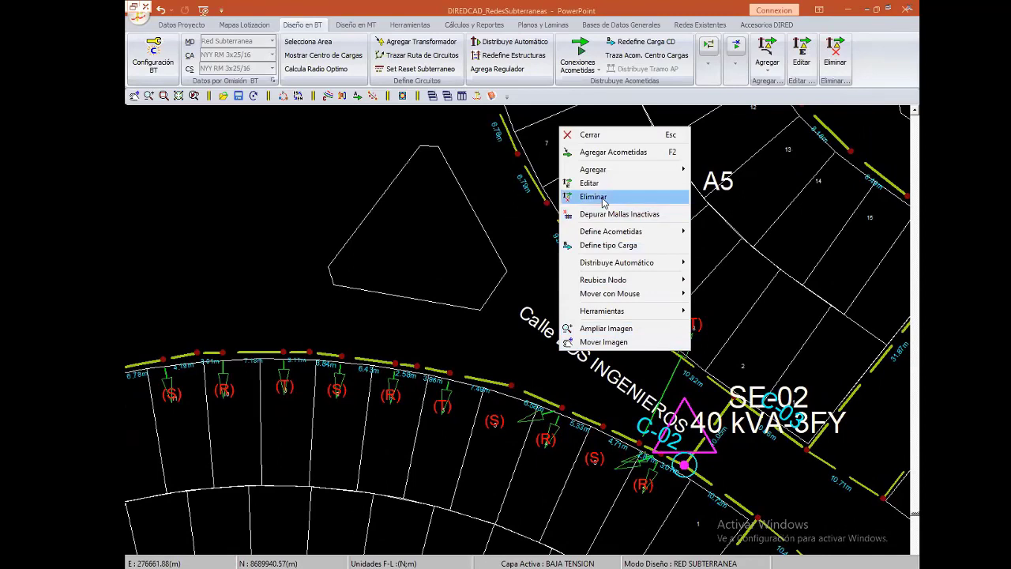
pyautogui.click(545, 440)
pyautogui.rightClick(518, 327)
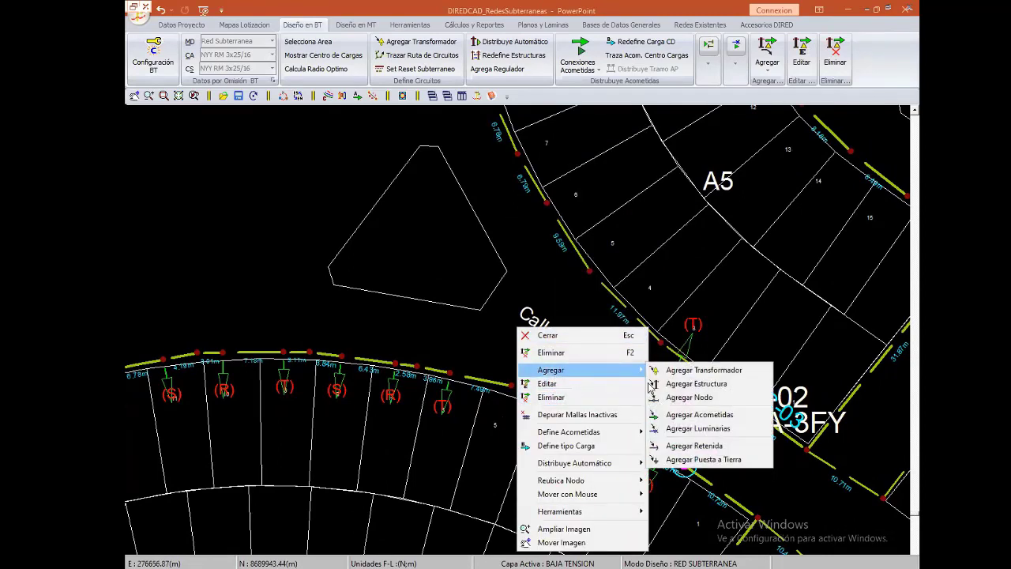
pyautogui.click(702, 414)
pyautogui.click(511, 389)
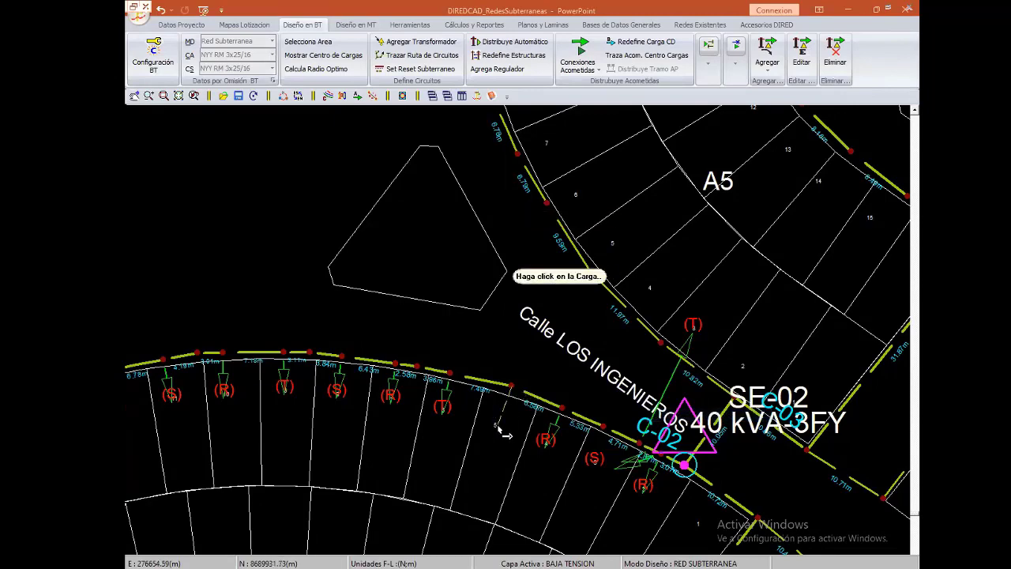
# - Choose options from the drawing's editing menu around blocks A5 and A1
pyautogui.scroll(-3, 453, 436)
pyautogui.moveTo(553, 327); pyautogui.dragTo(405, 272, button='middle')
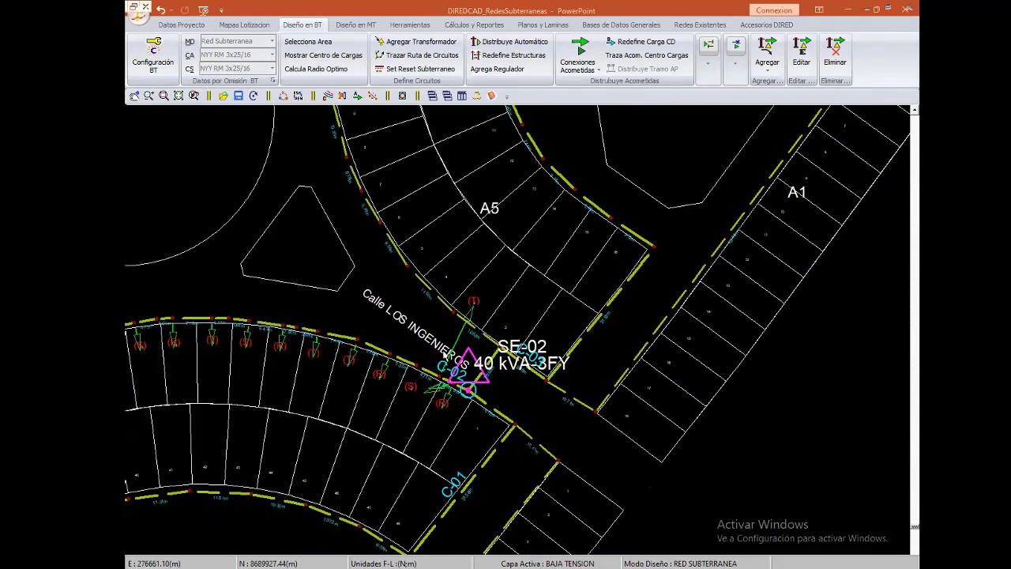
pyautogui.rightClick(405, 273)
pyautogui.click(442, 345)
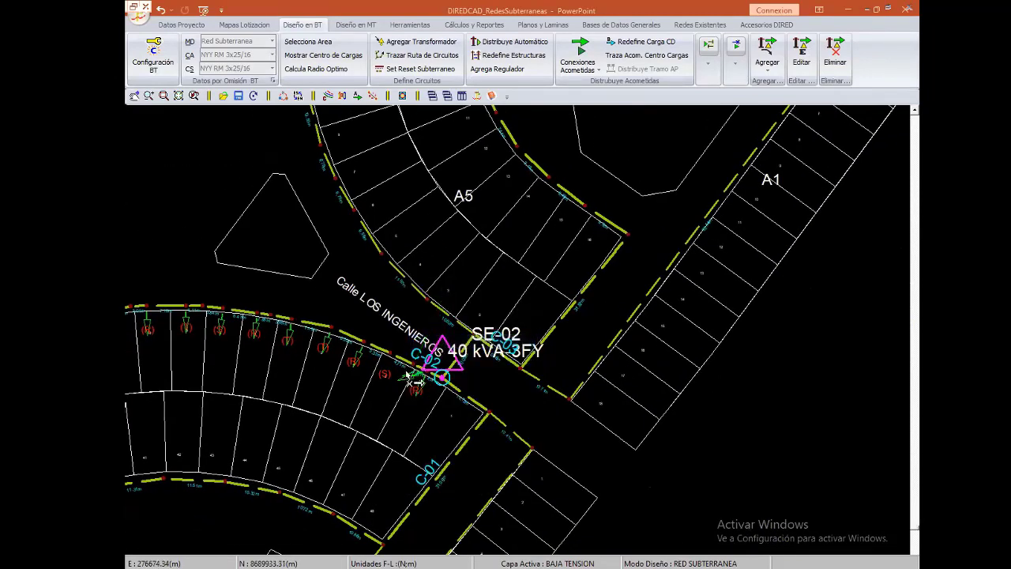
pyautogui.scroll(-3, 413, 255)
pyautogui.rightClick(405, 255)
pyautogui.click(423, 261)
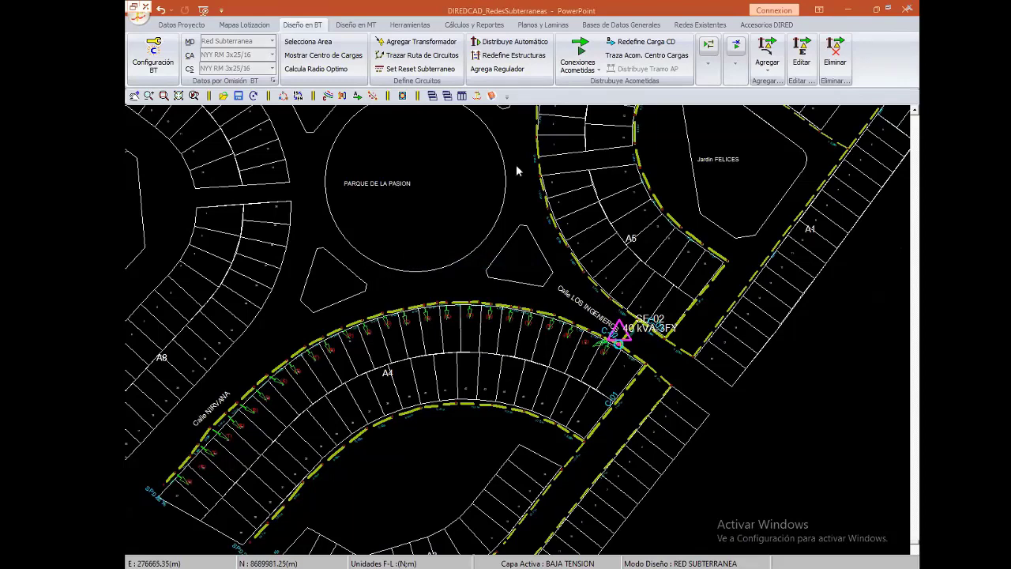
pyautogui.click(637, 364)
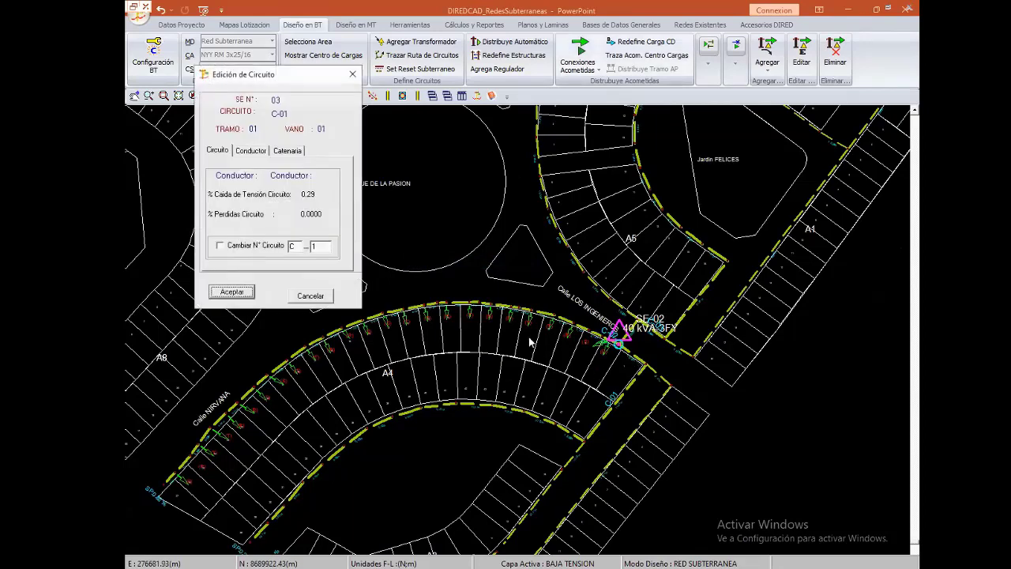
pyautogui.click(251, 150)
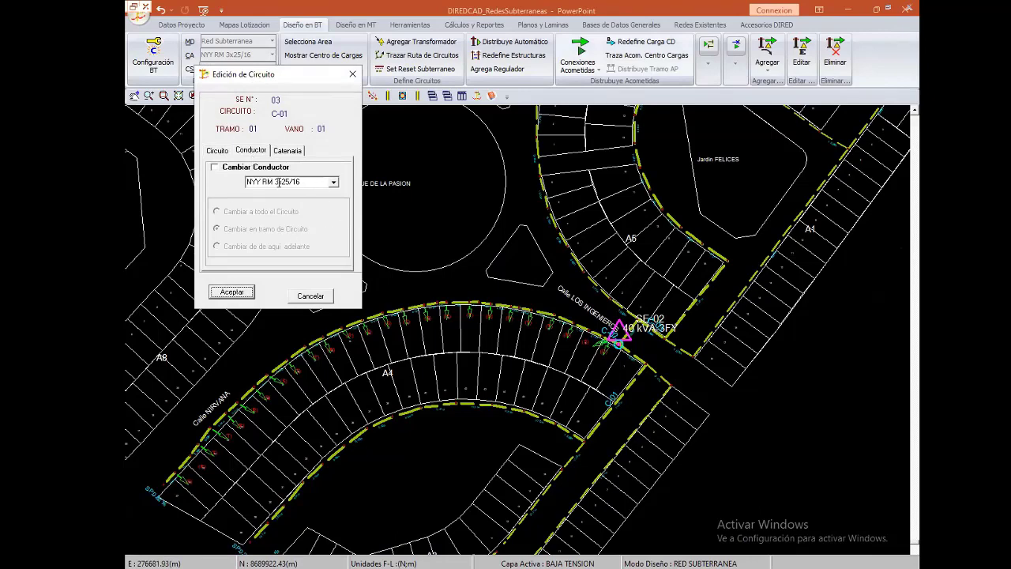
pyautogui.click(313, 294)
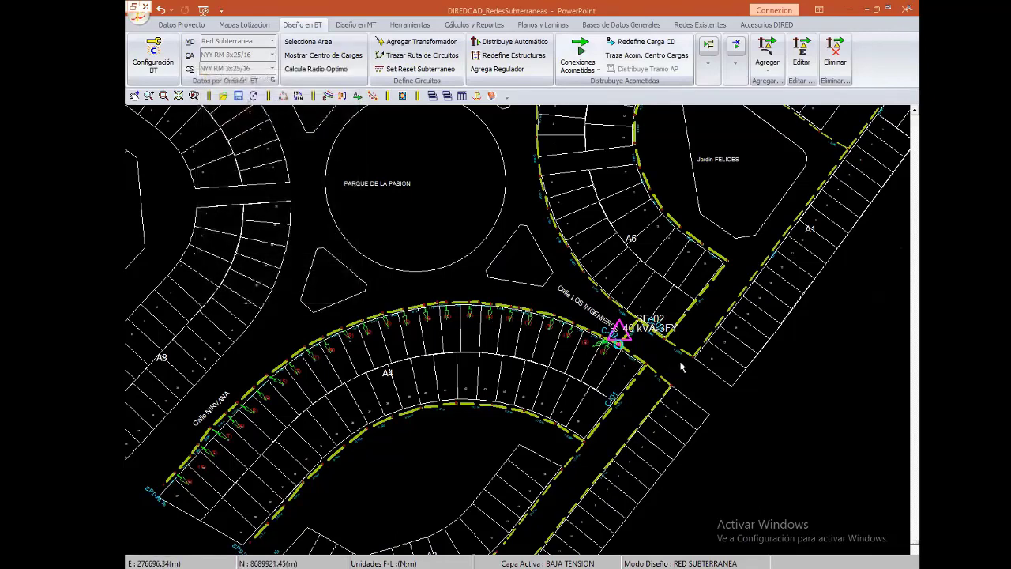
pyautogui.scroll(2, 517, 373)
pyautogui.moveTo(604, 381); pyautogui.dragTo(384, 421, button='middle')
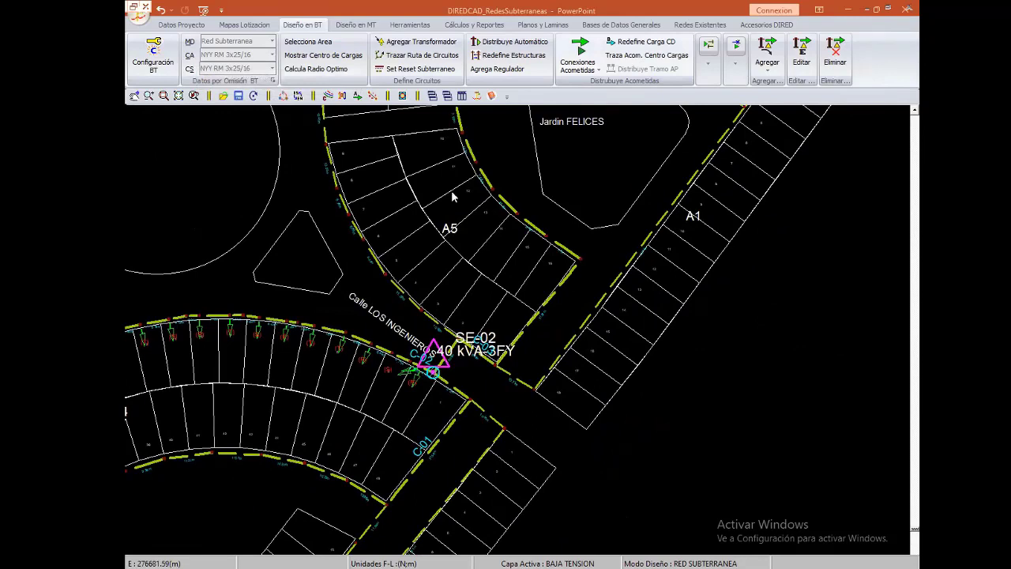
# - Distribute underground service connections along the lower and lower-left circuit segments
pyautogui.click(578, 68)
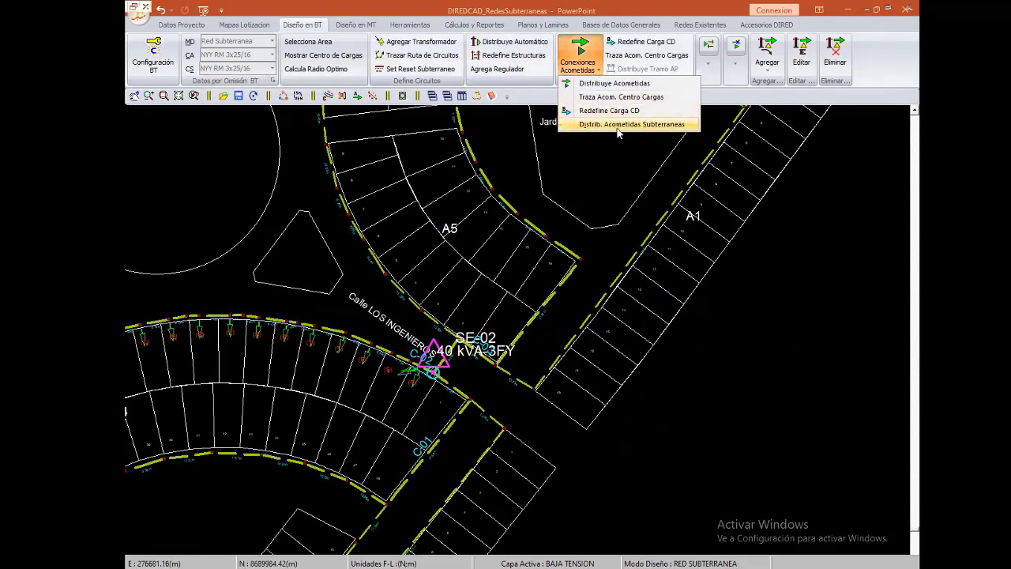
pyautogui.click(618, 124)
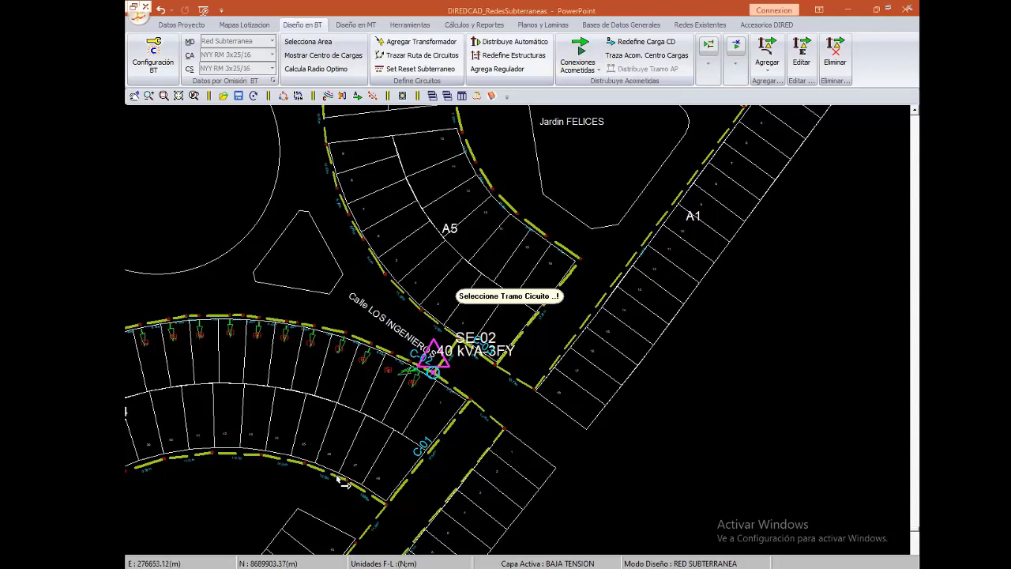
pyautogui.click(340, 482)
pyautogui.moveTo(465, 433); pyautogui.dragTo(499, 258, button='middle')
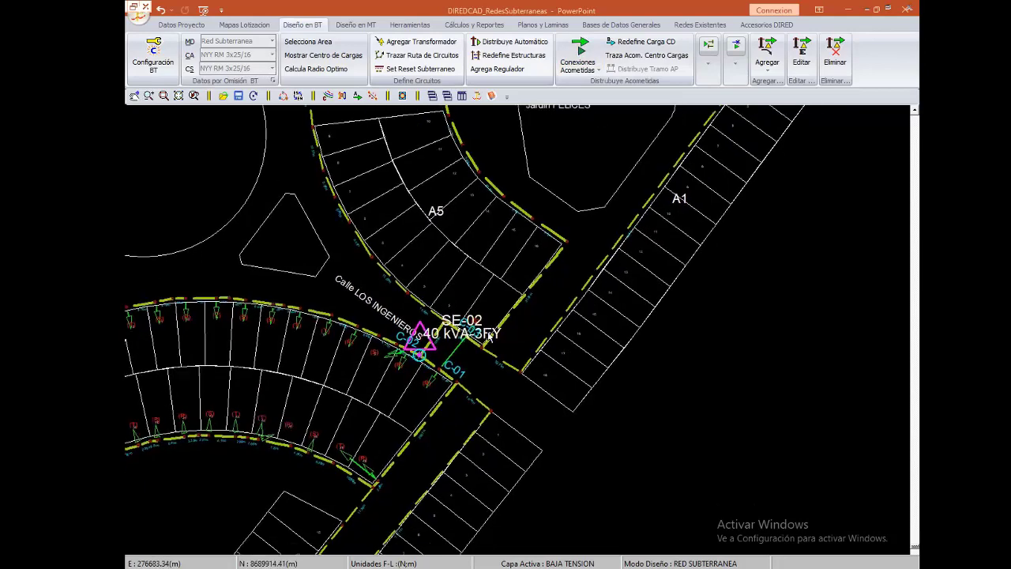
pyautogui.click(577, 66)
pyautogui.click(608, 124)
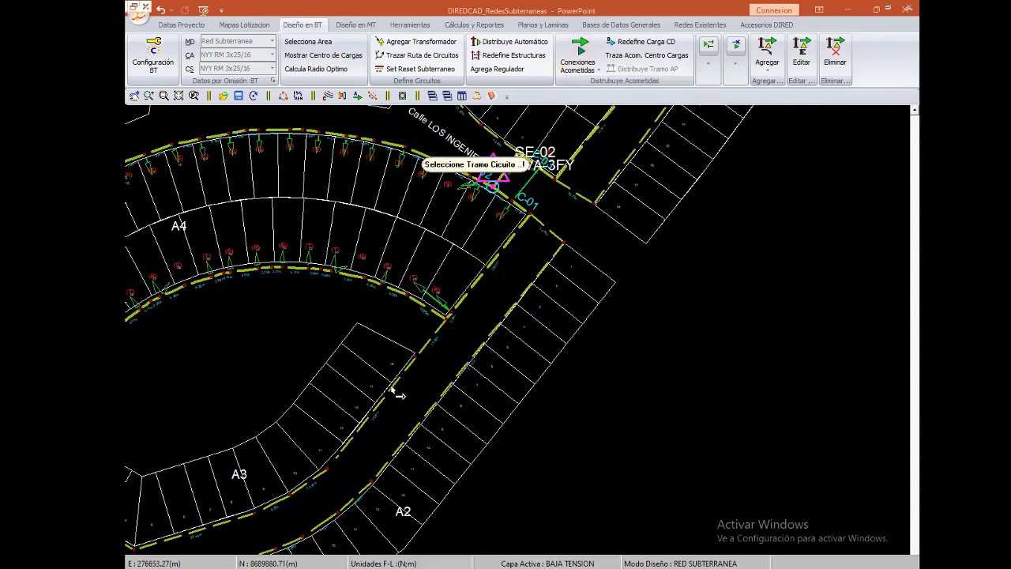
pyautogui.click(374, 408)
# - Distribute service connections along both block A5 curves near SE-02
pyautogui.moveTo(459, 316); pyautogui.dragTo(517, 197, button='middle')
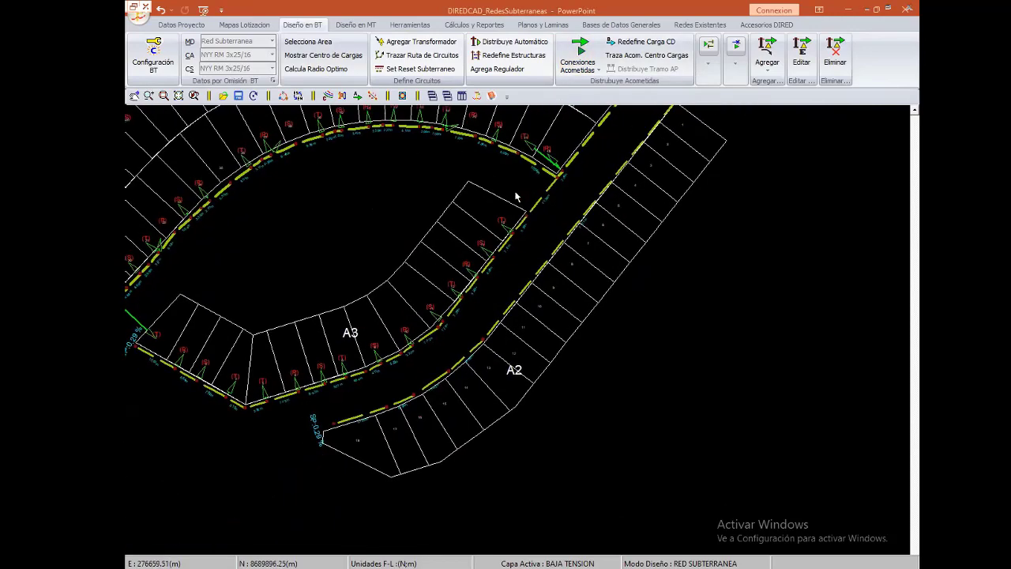
pyautogui.click(578, 66)
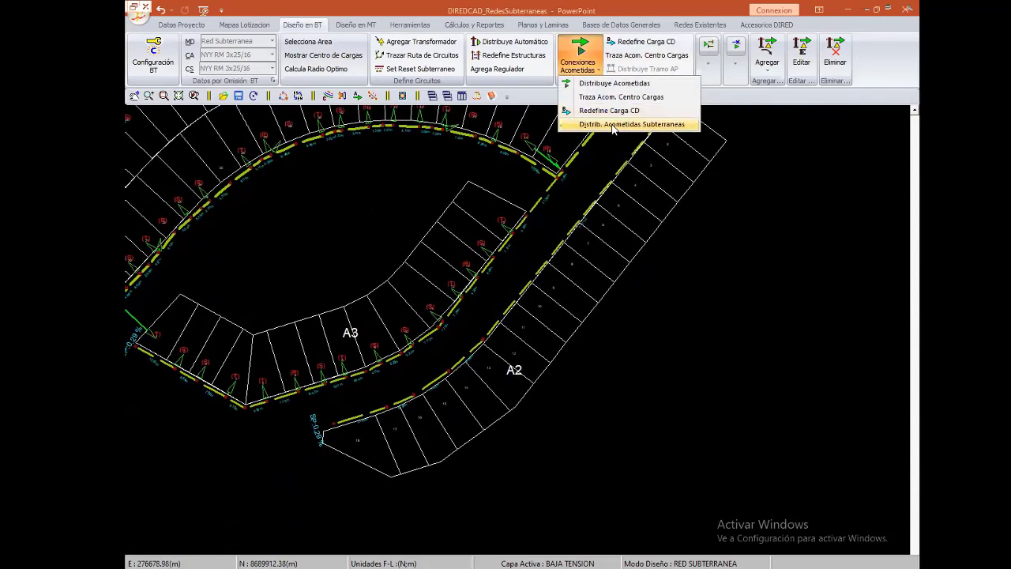
pyautogui.moveTo(518, 296); pyautogui.dragTo(525, 206, button='middle')
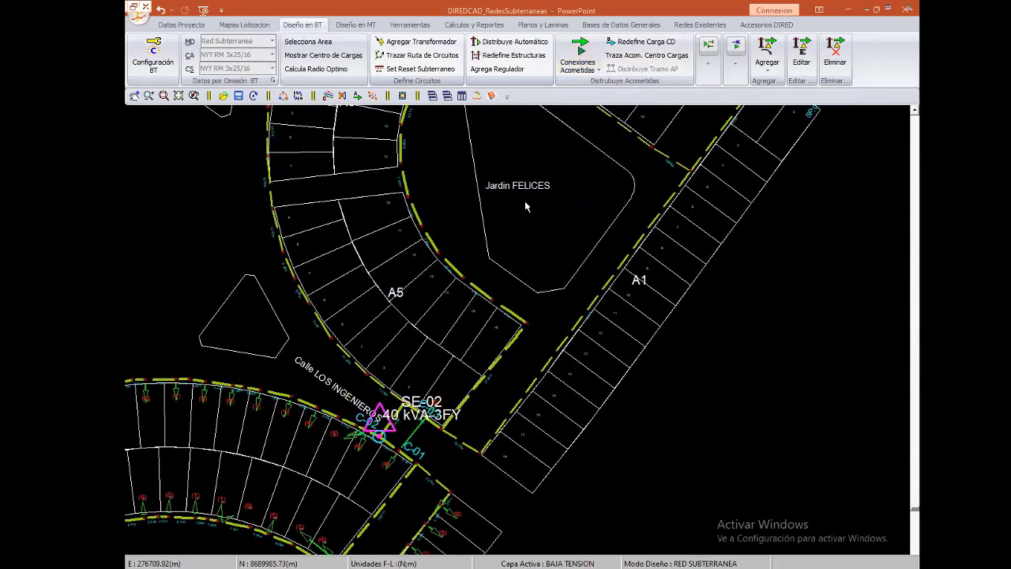
pyautogui.click(351, 352)
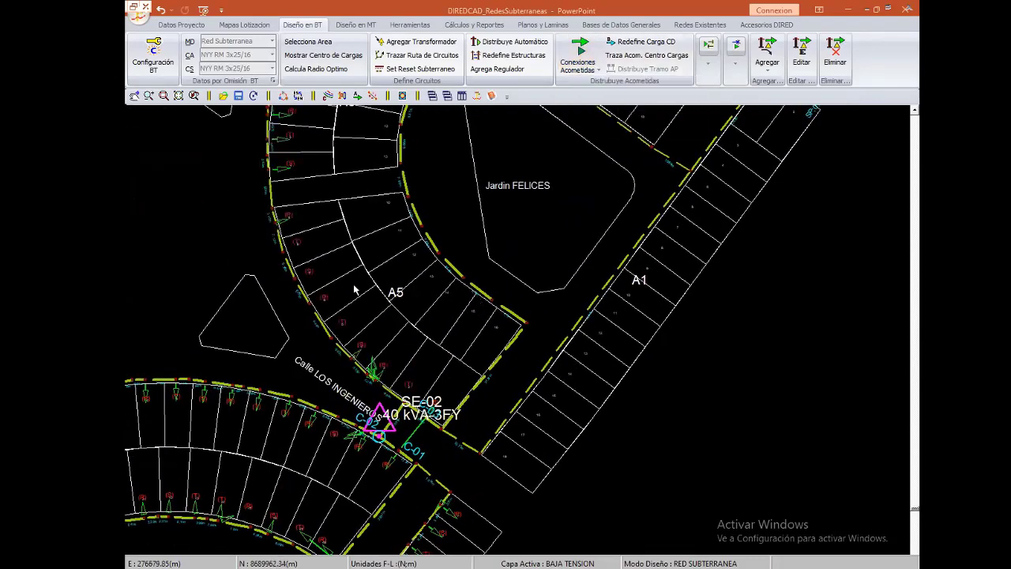
pyautogui.click(598, 67)
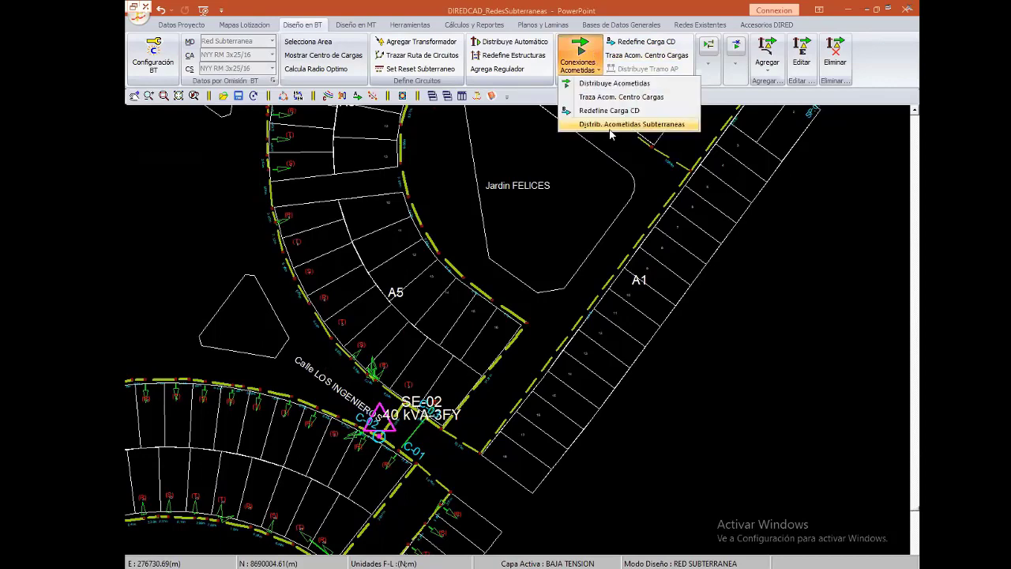
pyautogui.click(610, 125)
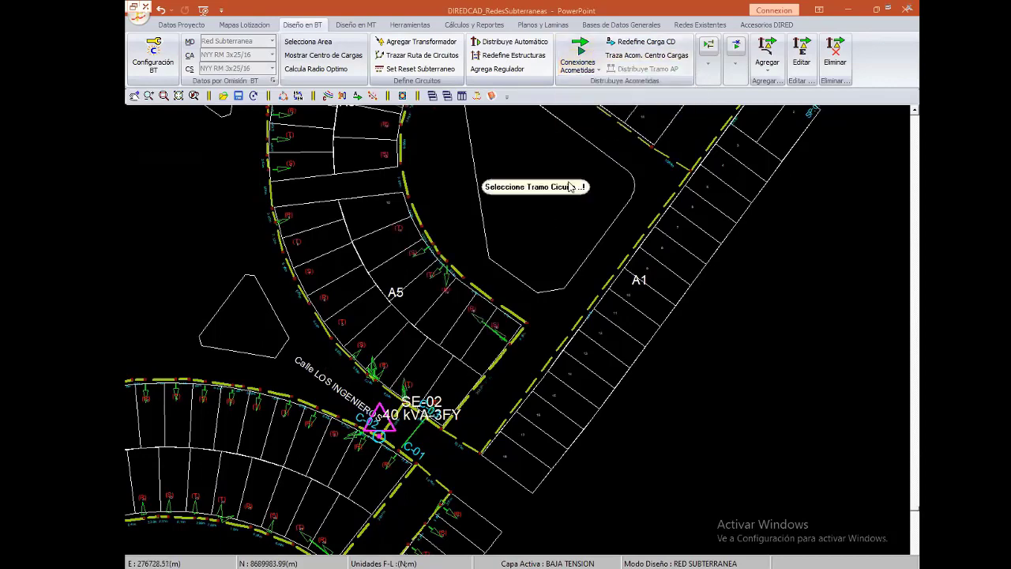
pyautogui.click(560, 350)
# - Distribute service connections along Calle LOS BIOLOGOS
pyautogui.scroll(-2, 474, 192)
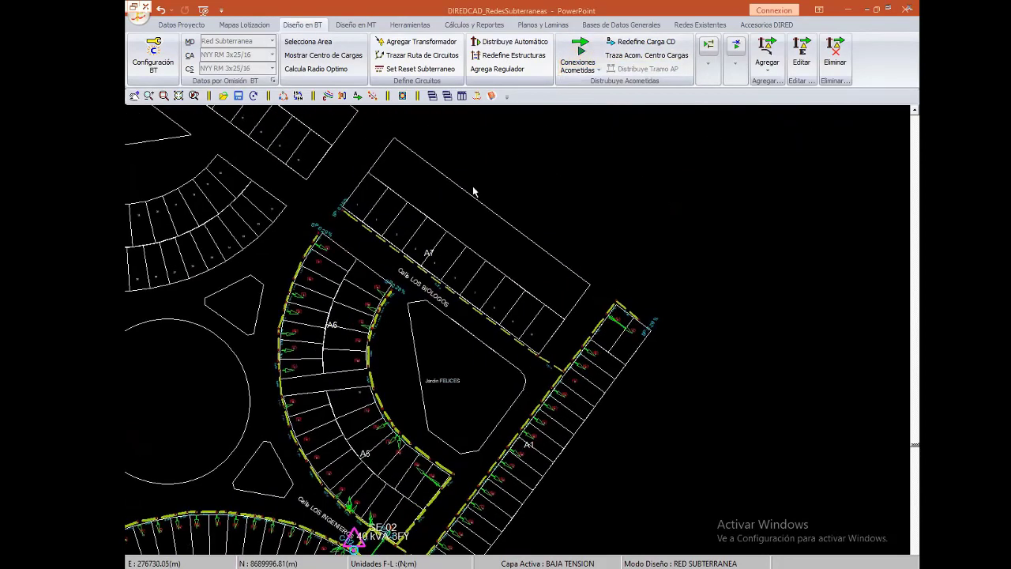
pyautogui.click(598, 67)
pyautogui.click(610, 123)
pyautogui.click(450, 296)
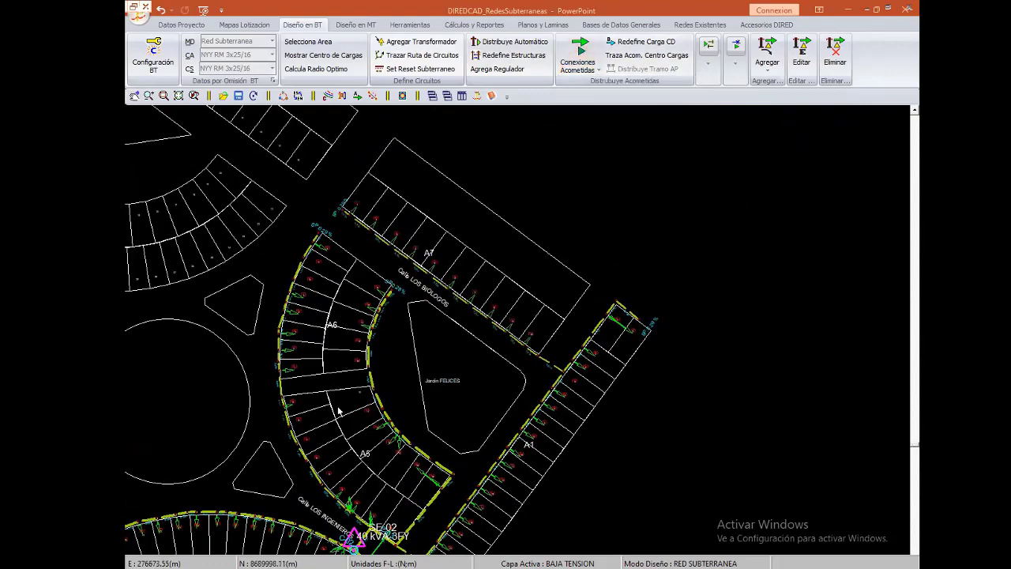
# - Delete the service connection on lot 47
pyautogui.moveTo(338, 411); pyautogui.dragTo(471, 249, button='middle')
pyautogui.scroll(2, 471, 249)
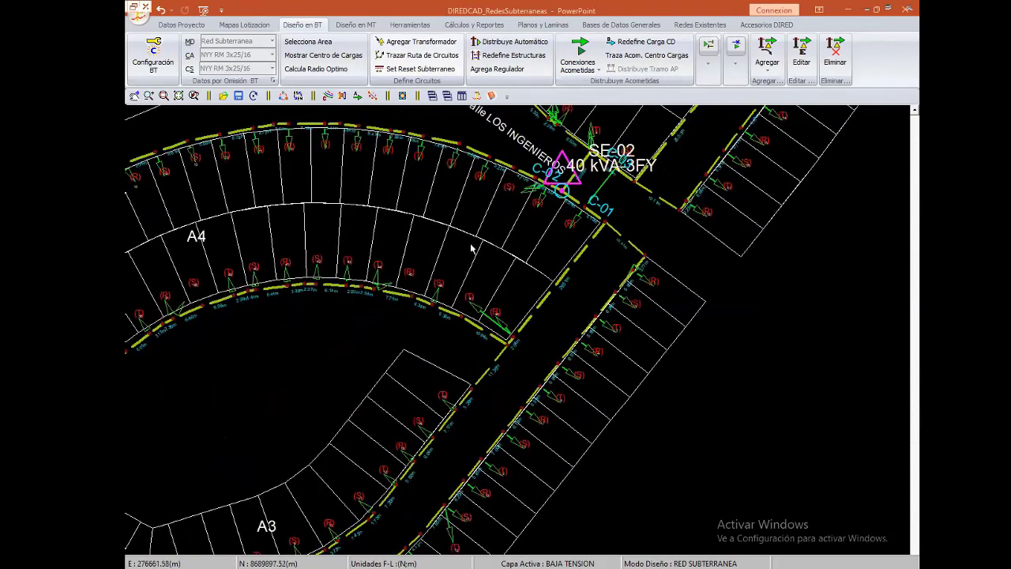
pyautogui.scroll(2, 471, 249)
pyautogui.rightClick(430, 228)
pyautogui.click(472, 297)
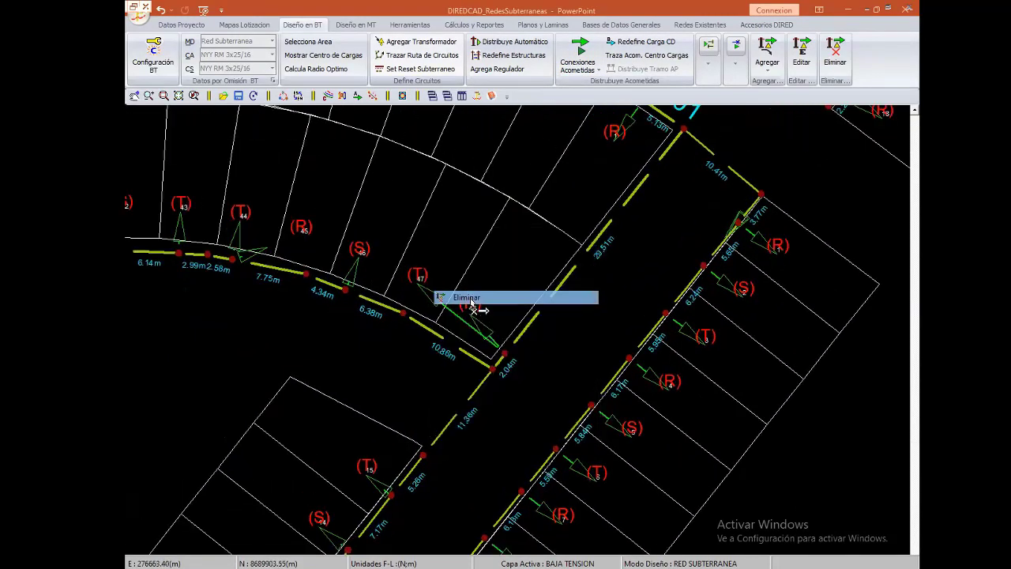
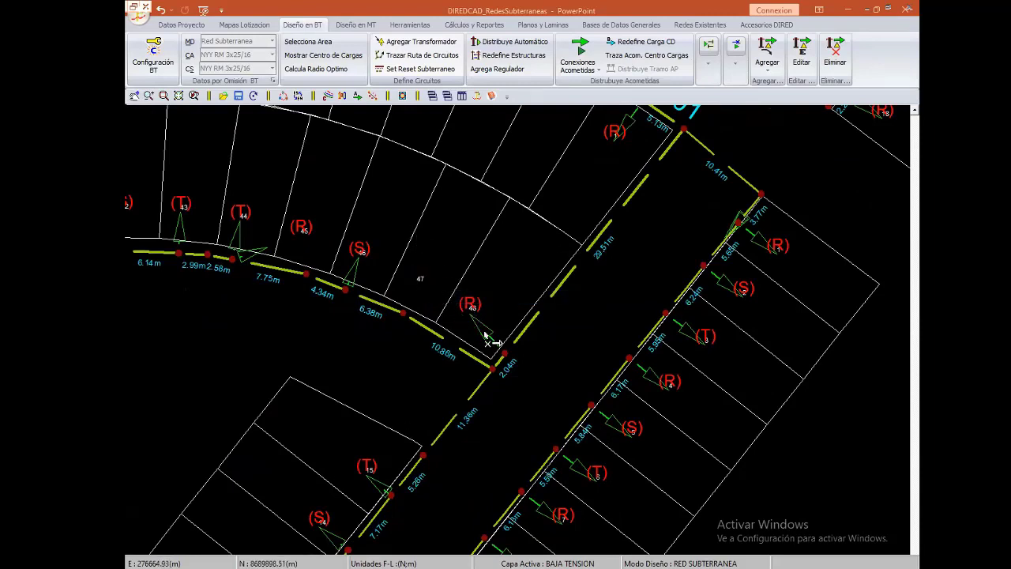
# - Add a node that splits the 10.86m cable run
pyautogui.rightClick(432, 233)
pyautogui.moveTo(469, 275)
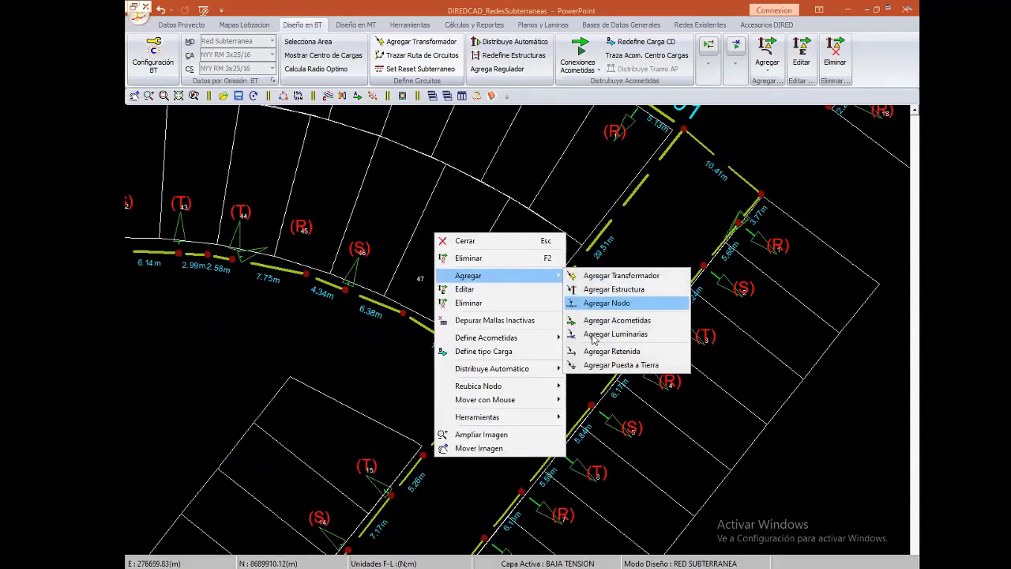
pyautogui.click(616, 320)
pyautogui.click(454, 346)
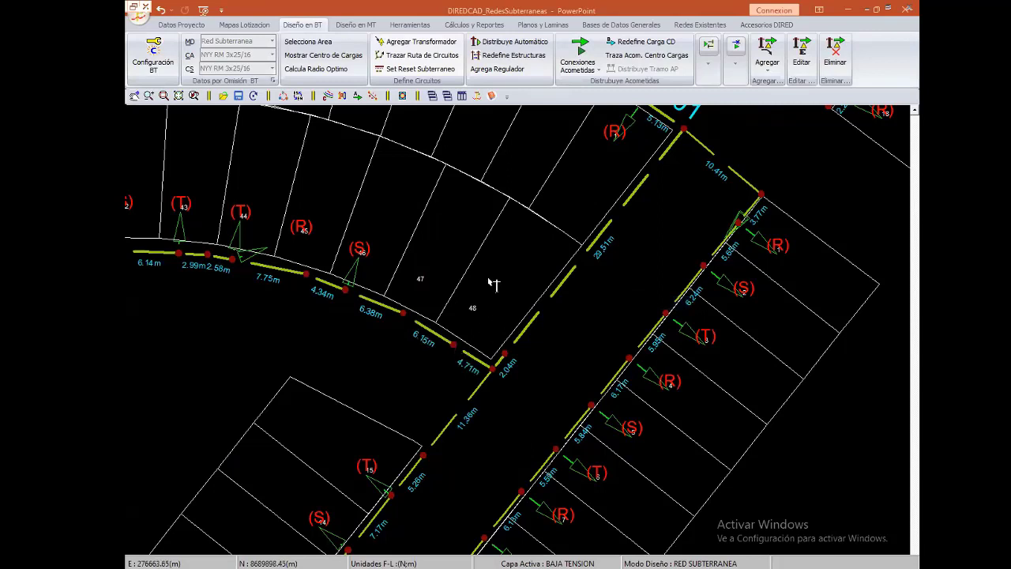
# - Connect a service drop to lot 48, then bring blocks A3 and A2 into view
pyautogui.rightClick(444, 235)
pyautogui.moveTo(477, 278)
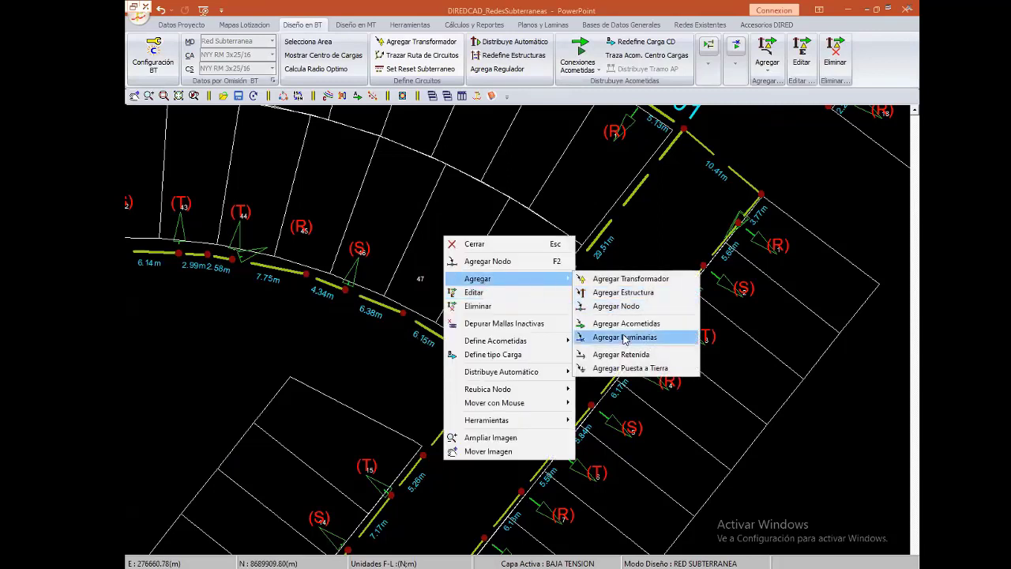
pyautogui.press('Return')
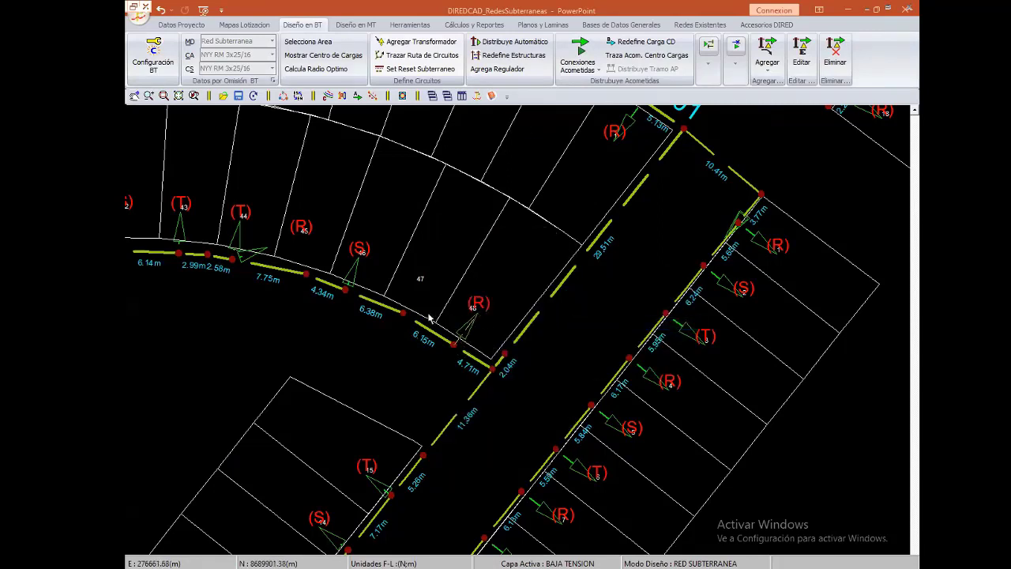
pyautogui.click(406, 316)
pyautogui.scroll(-5, 356, 300)
pyautogui.scroll(3, 280, 283)
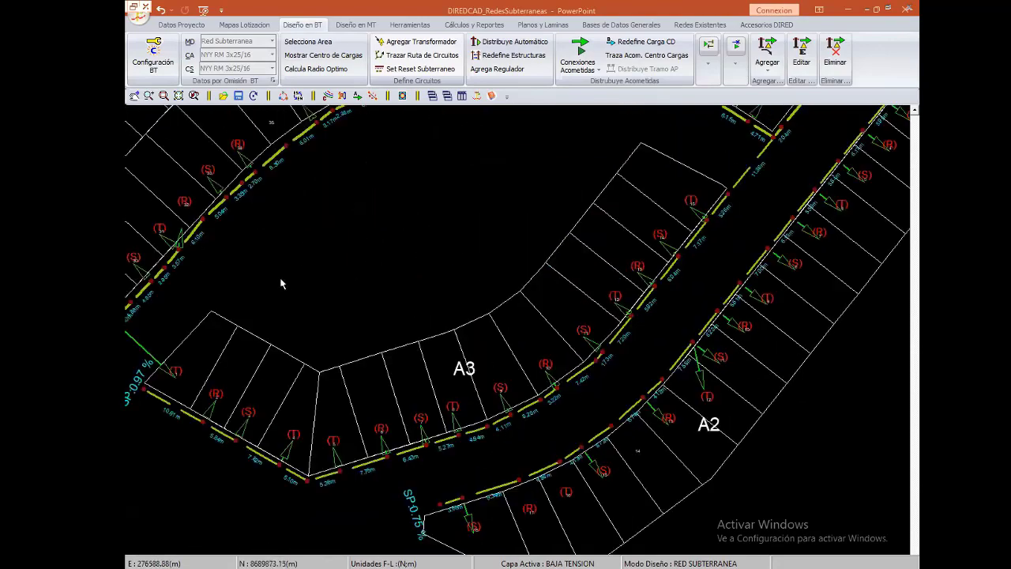
pyautogui.moveTo(419, 278); pyautogui.dragTo(620, 300, button='middle')
pyautogui.moveTo(455, 451); pyautogui.dragTo(383, 344, button='middle')
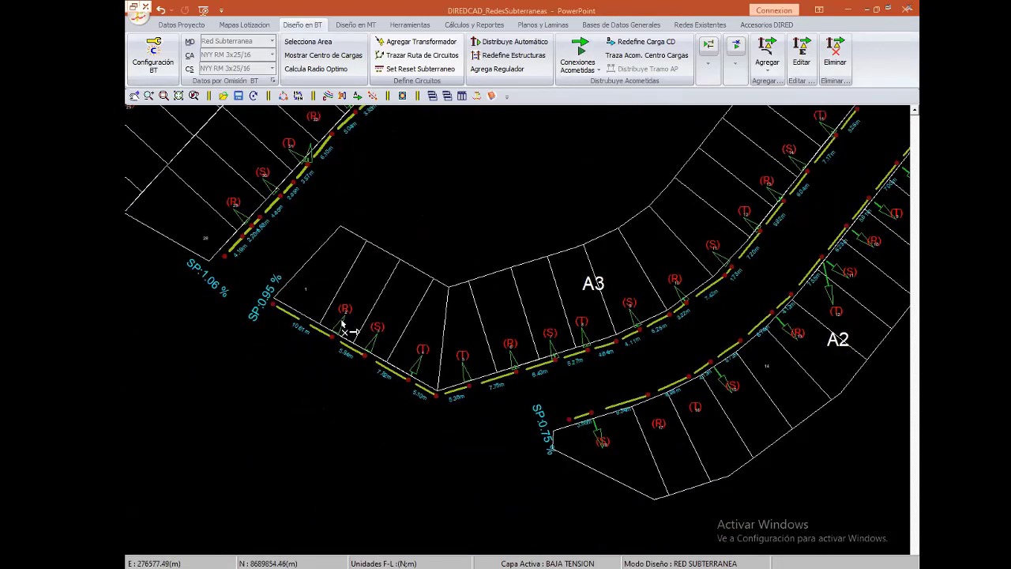
# - Delete an unwanted element from the drawing near blocks A3 and A2
pyautogui.rightClick(302, 256)
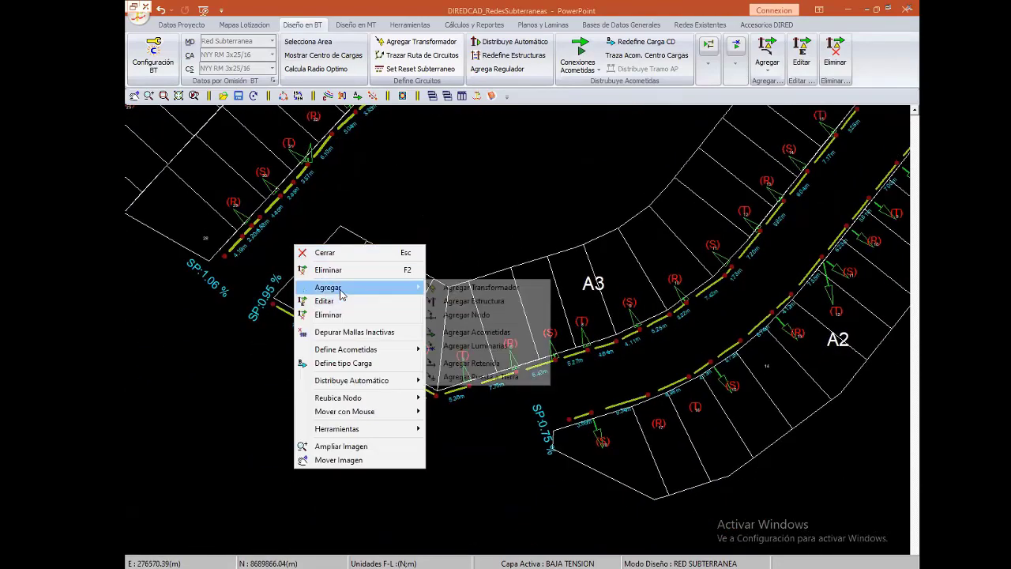
pyautogui.click(312, 266)
pyautogui.rightClick(242, 236)
pyautogui.moveTo(293, 402)
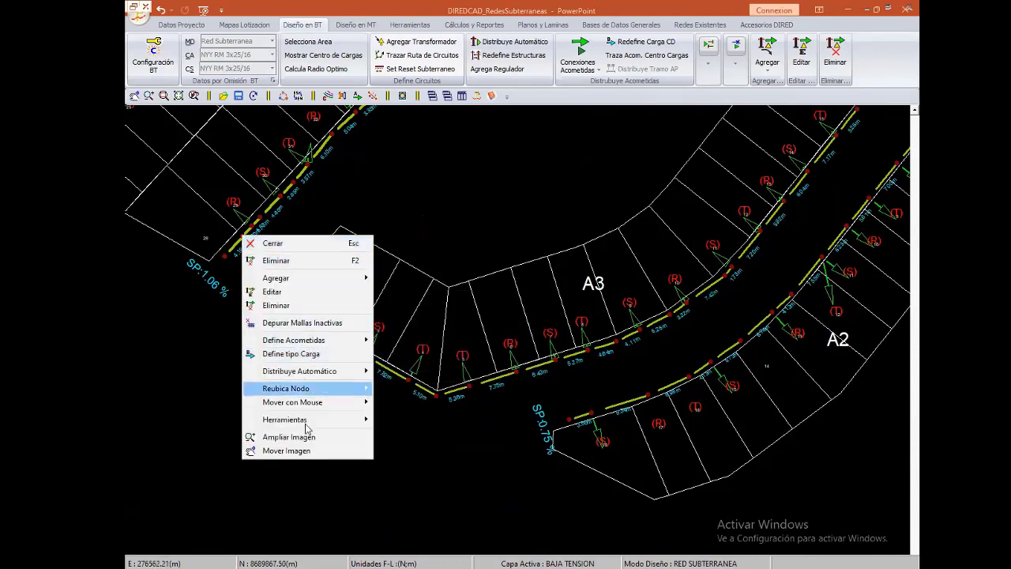
pyautogui.click(409, 417)
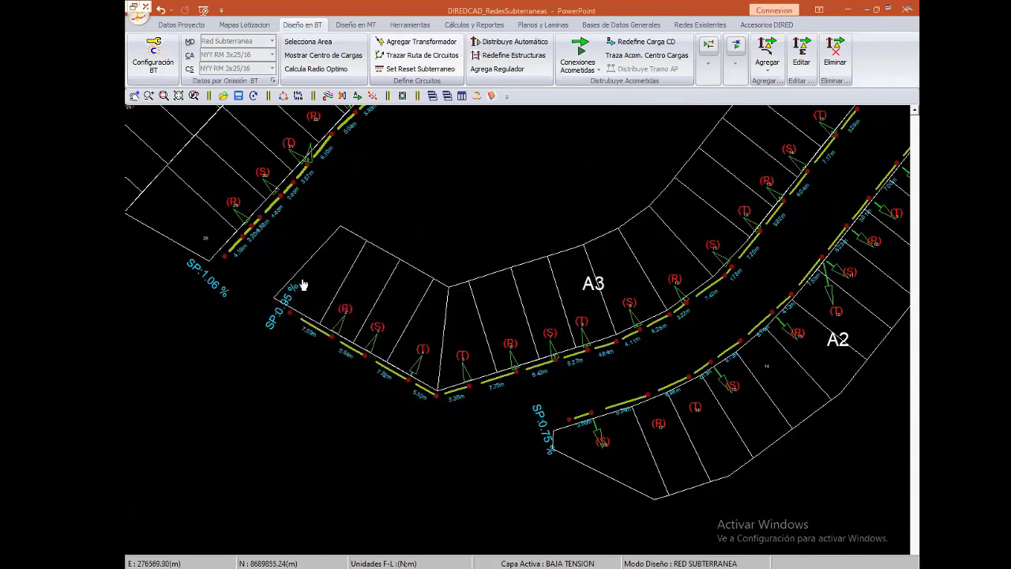
# - Connect service drops from a cable node to loads 17 and 16 in block A2
pyautogui.rightClick(288, 274)
pyautogui.click(510, 361)
pyautogui.moveTo(661, 433); pyautogui.dragTo(442, 399, button='middle')
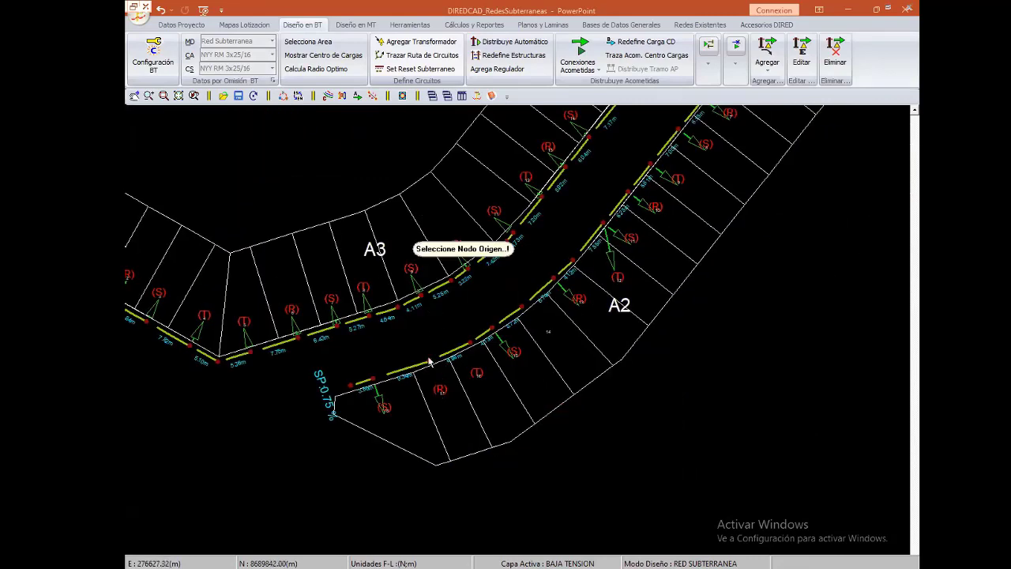
pyautogui.rightClick(523, 281)
pyautogui.click(632, 371)
pyautogui.click(441, 393)
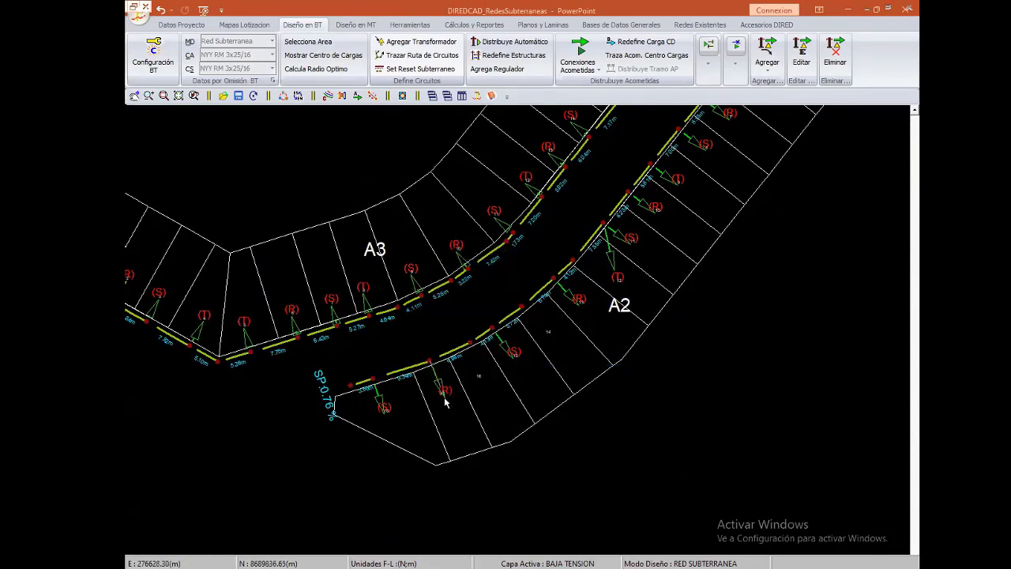
pyautogui.click(477, 377)
# - Start another service connection beside the A2 lots and pan toward substation SE-02
pyautogui.moveTo(556, 348)
pyautogui.mouseDown(button='middle')
pyautogui.moveTo(464, 448)
pyautogui.moveTo(449, 488)
pyautogui.mouseUp(button='middle')
pyautogui.rightClick(469, 297)
pyautogui.moveTo(506, 341)
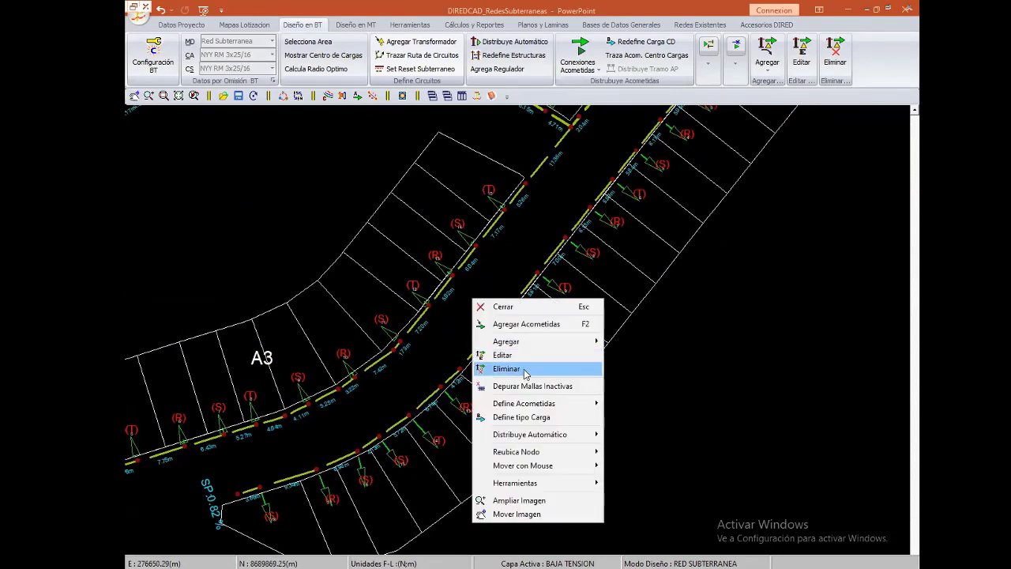
pyautogui.rightClick(430, 281)
pyautogui.click(617, 345)
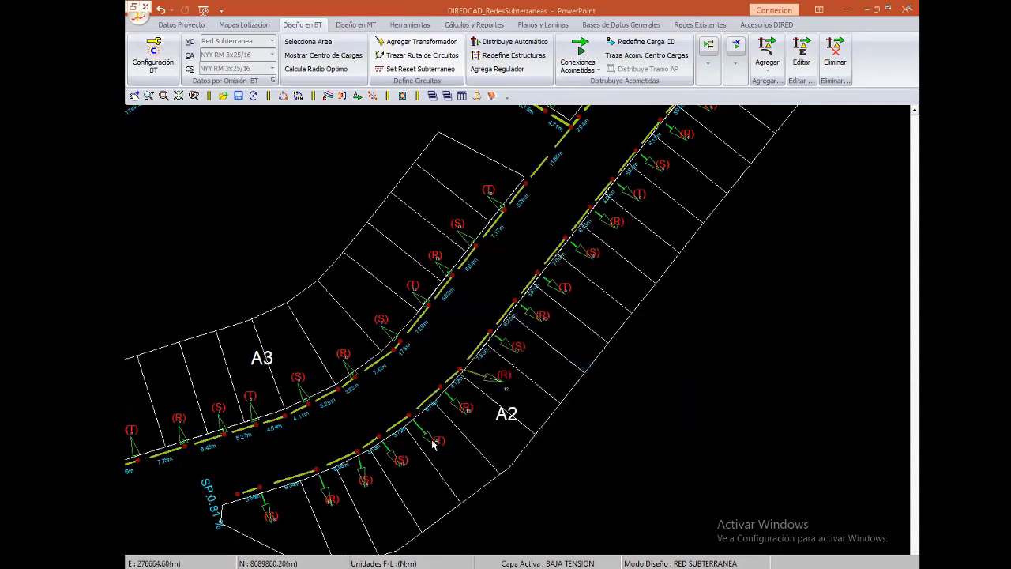
pyautogui.scroll(-2, 458, 399)
pyautogui.moveTo(468, 311); pyautogui.dragTo(730, 249, button='middle')
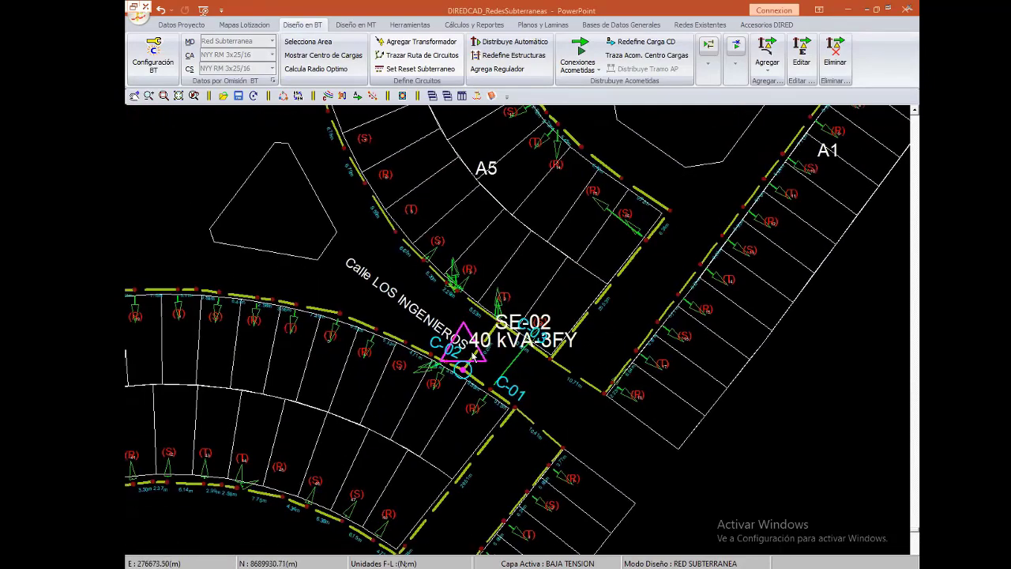
# - Reposition the view around SE-02 and the curved row of lots, starting service connections
pyautogui.moveTo(404, 466); pyautogui.dragTo(462, 278, button='middle')
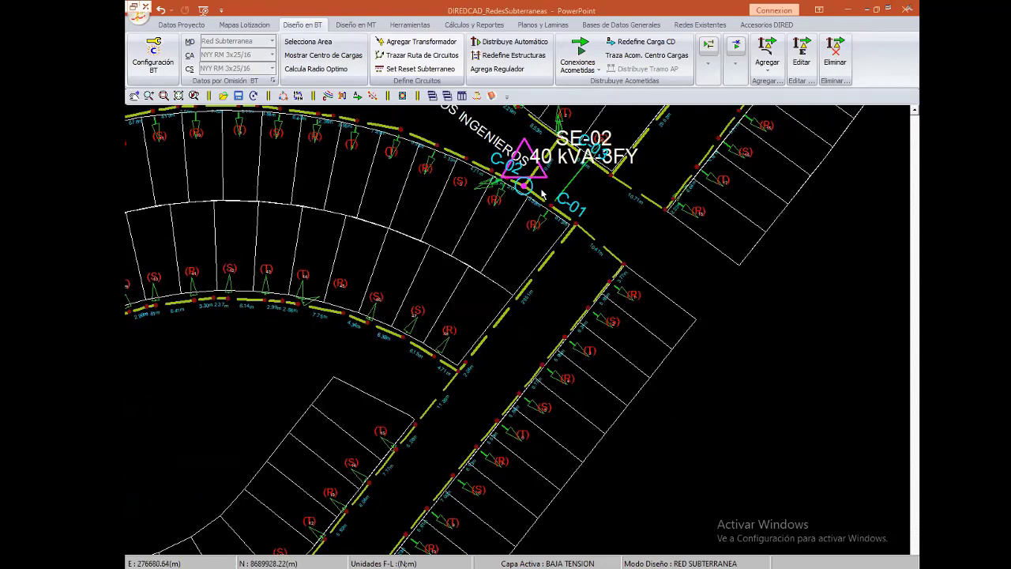
pyautogui.scroll(-1, 356, 234)
pyautogui.scroll(1, 376, 219)
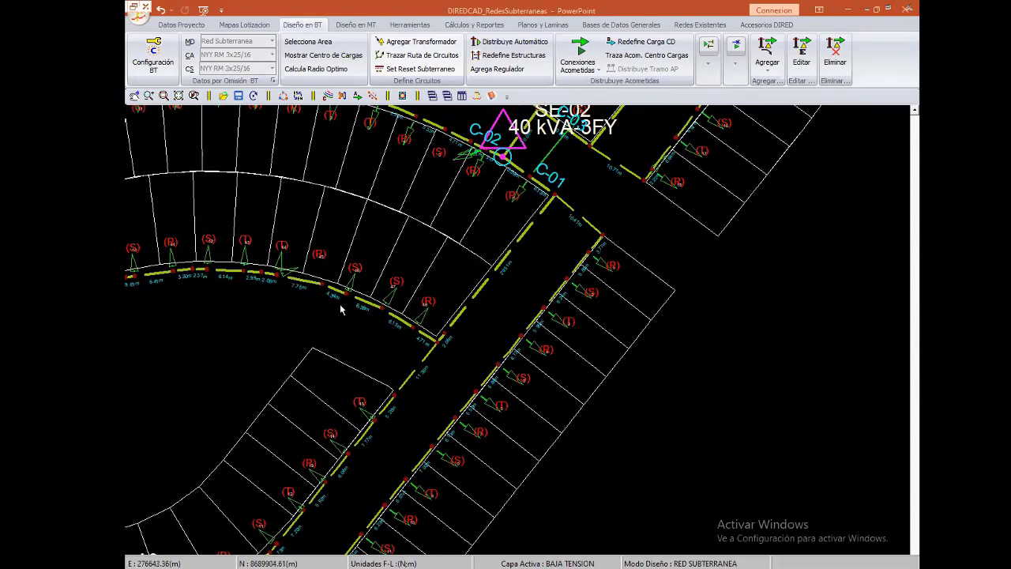
pyautogui.moveTo(342, 309); pyautogui.dragTo(408, 327, button='middle')
pyautogui.rightClick(374, 232)
pyautogui.click(391, 295)
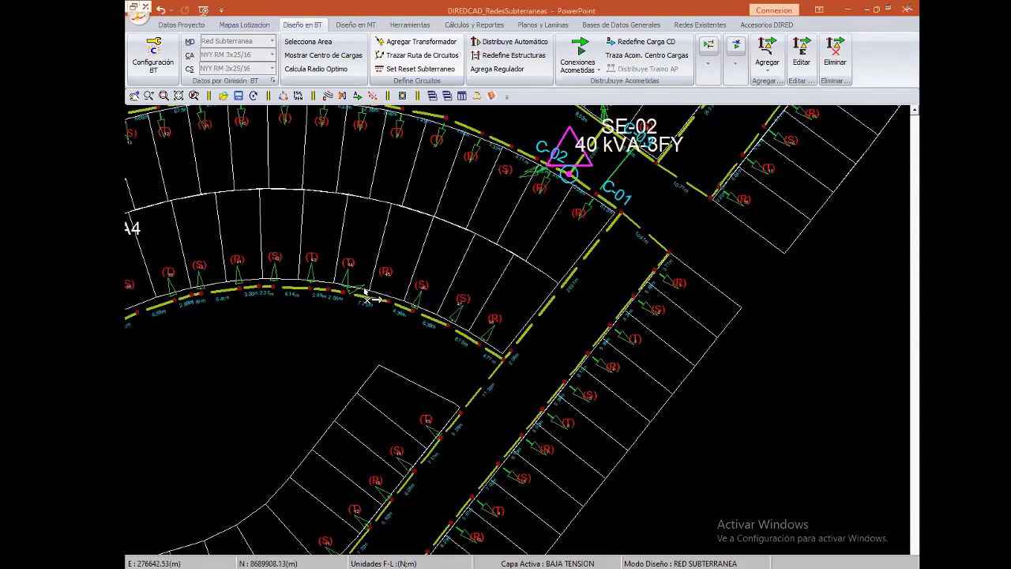
pyautogui.rightClick(394, 213)
pyautogui.moveTo(462, 252)
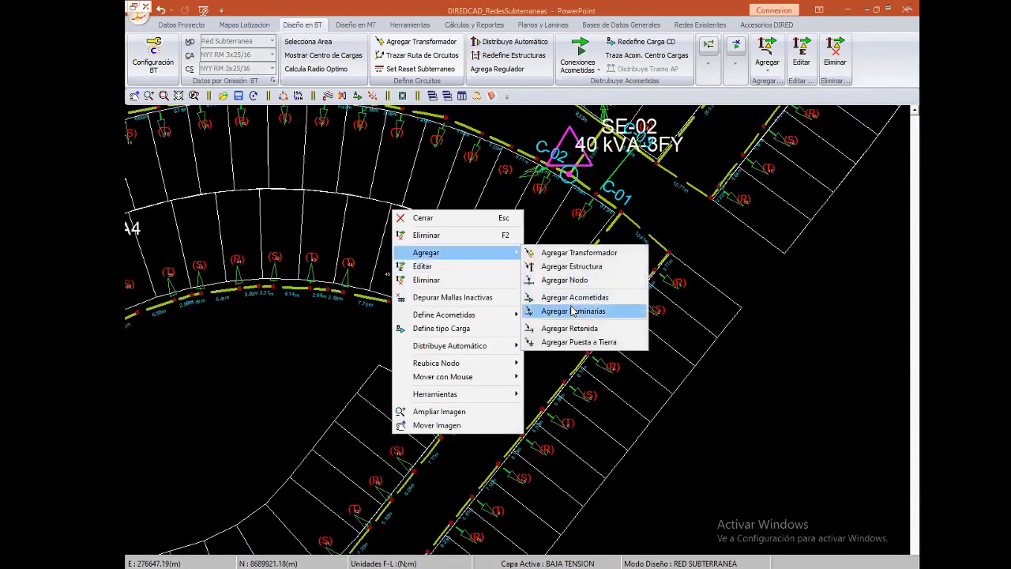
pyautogui.click(525, 297)
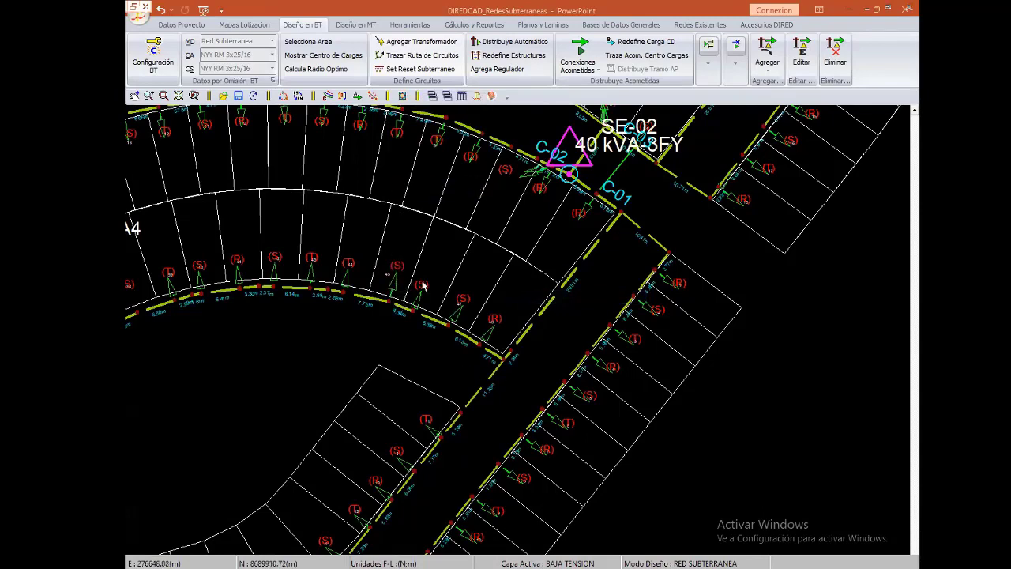
# - Set support 04's junction box to Buzon C1 and apply it
pyautogui.moveTo(456, 358); pyautogui.dragTo(440, 363, button='middle')
pyautogui.click(440, 363)
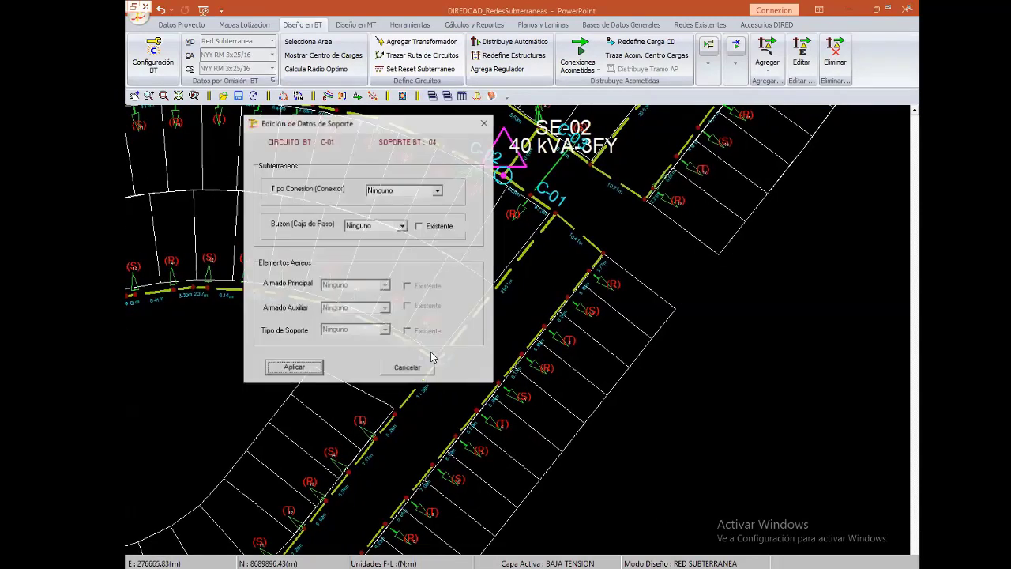
pyautogui.click(404, 226)
pyautogui.click(403, 226)
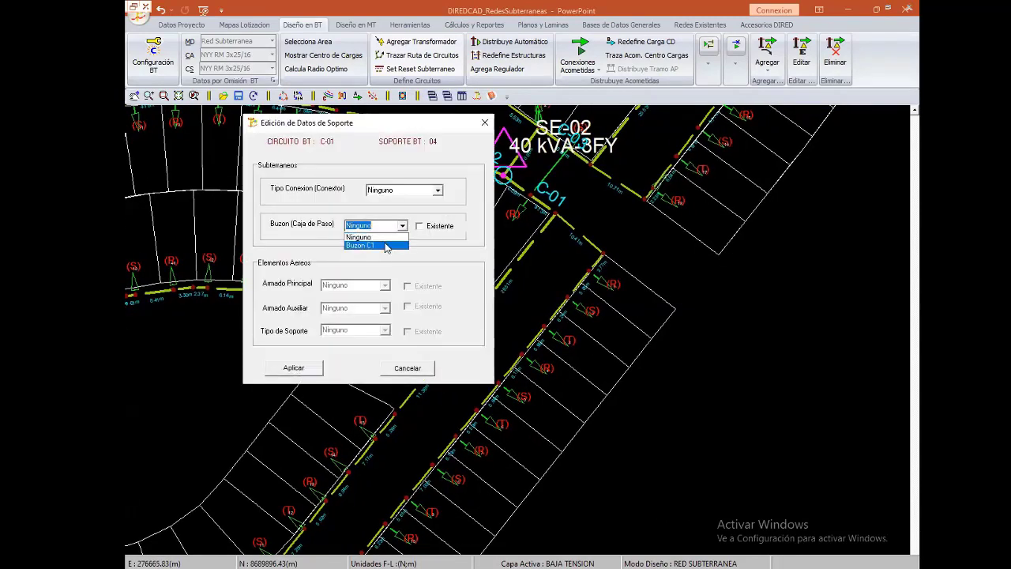
pyautogui.click(375, 246)
pyautogui.click(294, 368)
pyautogui.moveTo(358, 320); pyautogui.dragTo(473, 376, button='middle')
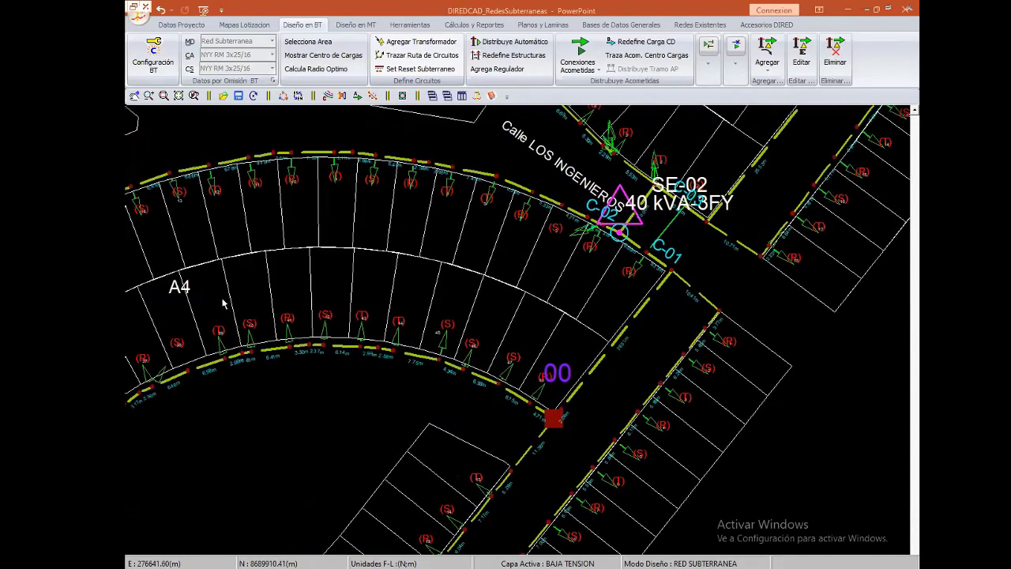
# - Survey the block A4 lots around SE-02 and start adding service connections from a node
pyautogui.moveTo(173, 237); pyautogui.dragTo(290, 215, button='middle')
pyautogui.moveTo(126, 237); pyautogui.dragTo(288, 235, button='middle')
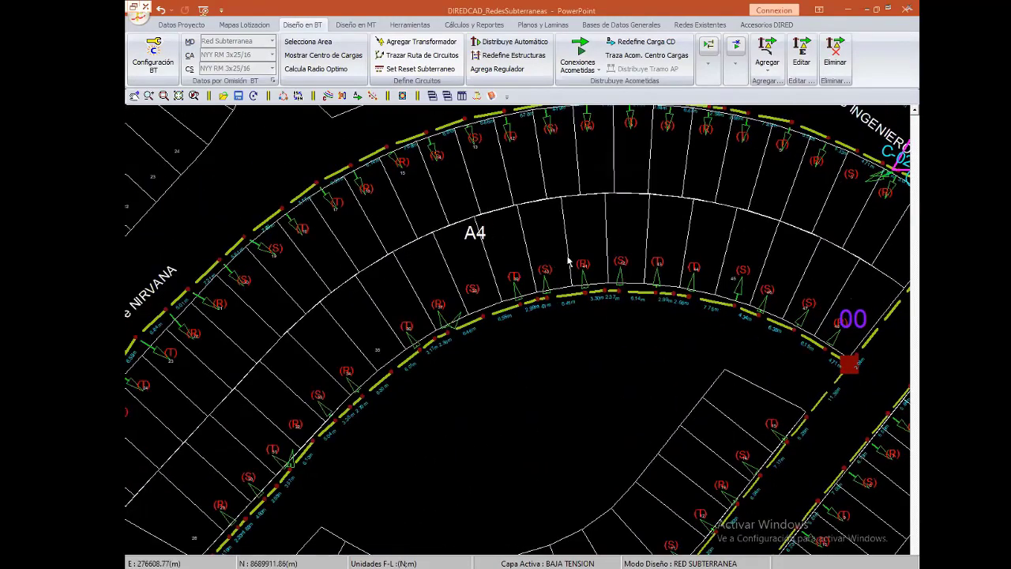
pyautogui.moveTo(567, 260); pyautogui.dragTo(486, 292, button='middle')
pyautogui.moveTo(672, 316); pyautogui.dragTo(589, 329, button='middle')
pyautogui.moveTo(838, 319); pyautogui.dragTo(683, 292, button='middle')
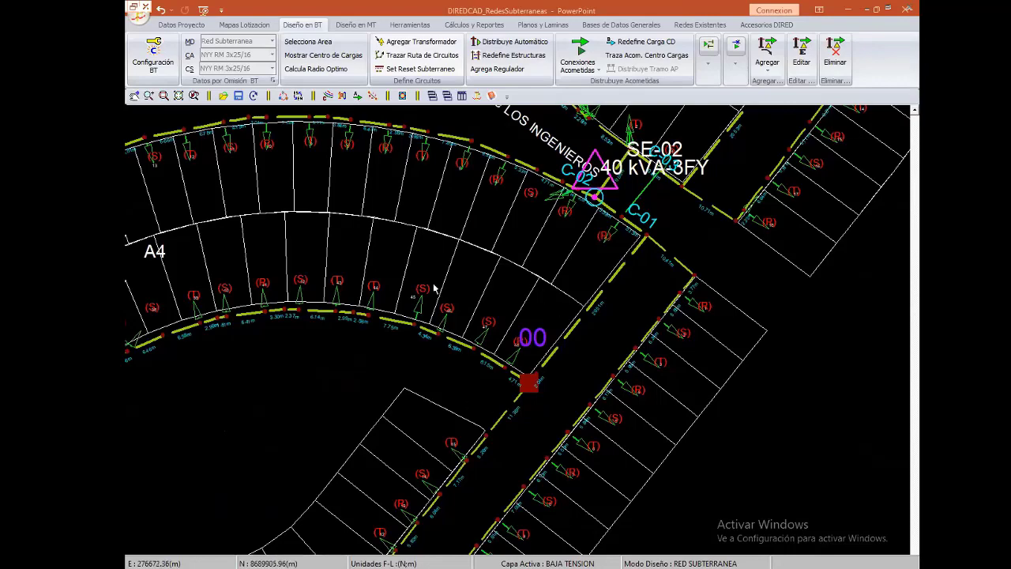
pyautogui.moveTo(434, 289); pyautogui.dragTo(469, 374, button='middle')
pyautogui.moveTo(151, 298); pyautogui.dragTo(440, 297, button='middle')
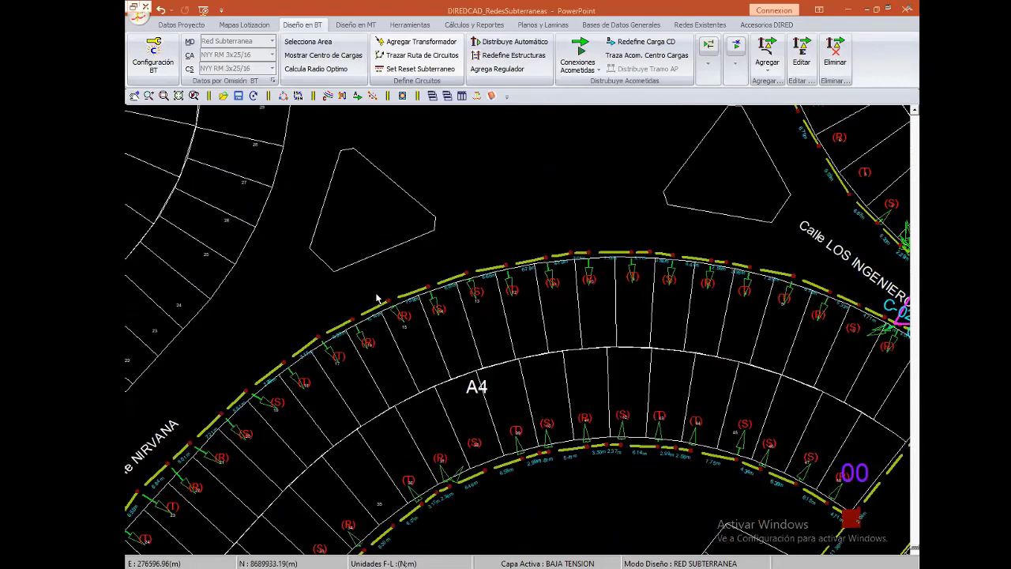
pyautogui.moveTo(378, 299); pyautogui.dragTo(341, 191, button='middle')
pyautogui.rightClick(429, 318)
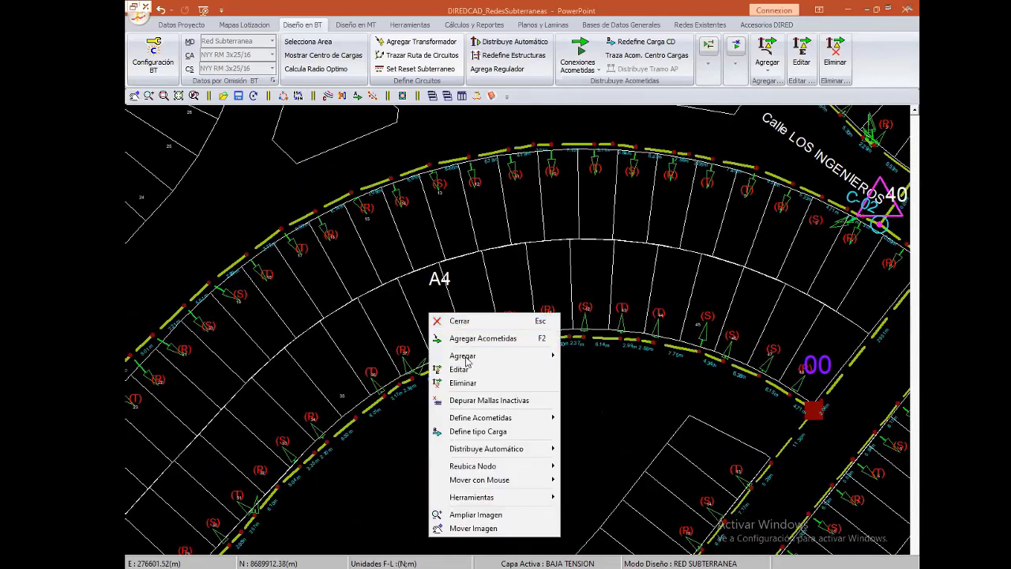
pyautogui.click(470, 382)
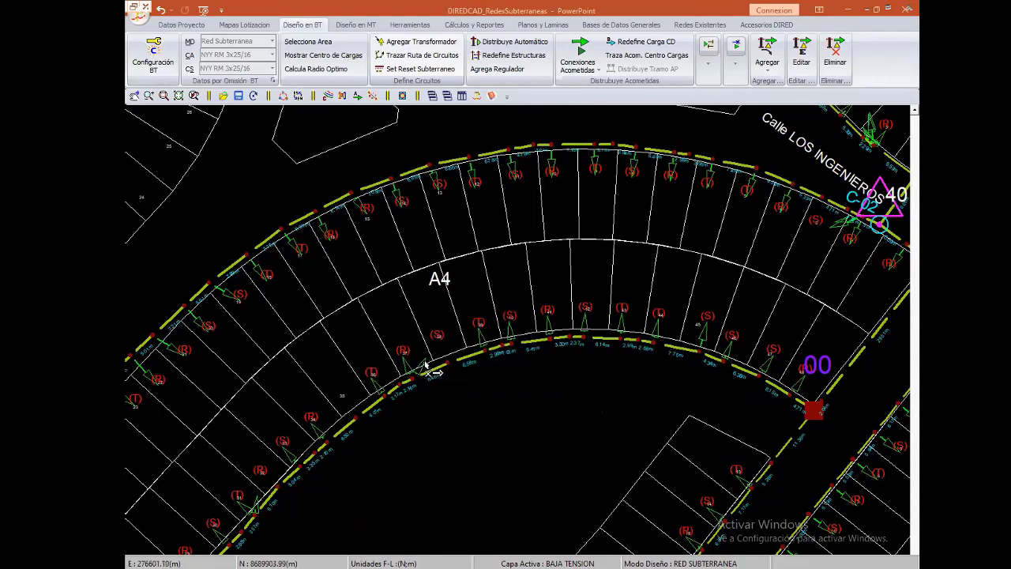
pyautogui.rightClick(397, 273)
pyautogui.click(553, 362)
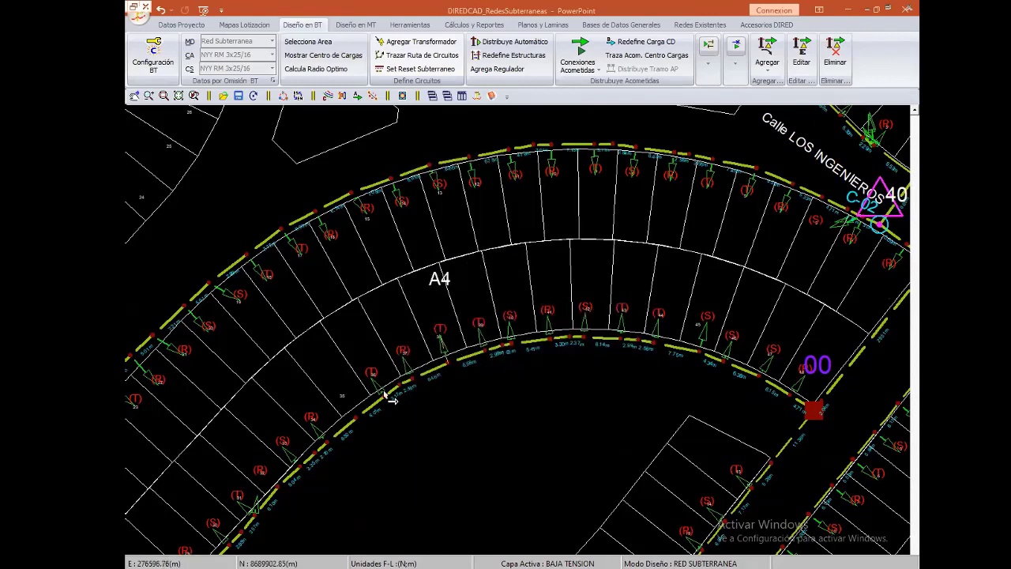
# - Delete the short cable stub at the SP:0.82% end of the street
pyautogui.moveTo(557, 388)
pyautogui.mouseDown(button='middle')
pyautogui.moveTo(399, 304)
pyautogui.moveTo(537, 276)
pyautogui.moveTo(690, 208)
pyautogui.mouseUp(button='middle')
pyautogui.moveTo(512, 246); pyautogui.dragTo(655, 289, button='middle')
pyautogui.moveTo(426, 290)
pyautogui.mouseDown(button='middle')
pyautogui.moveTo(588, 348)
pyautogui.moveTo(492, 271)
pyautogui.mouseUp(button='middle')
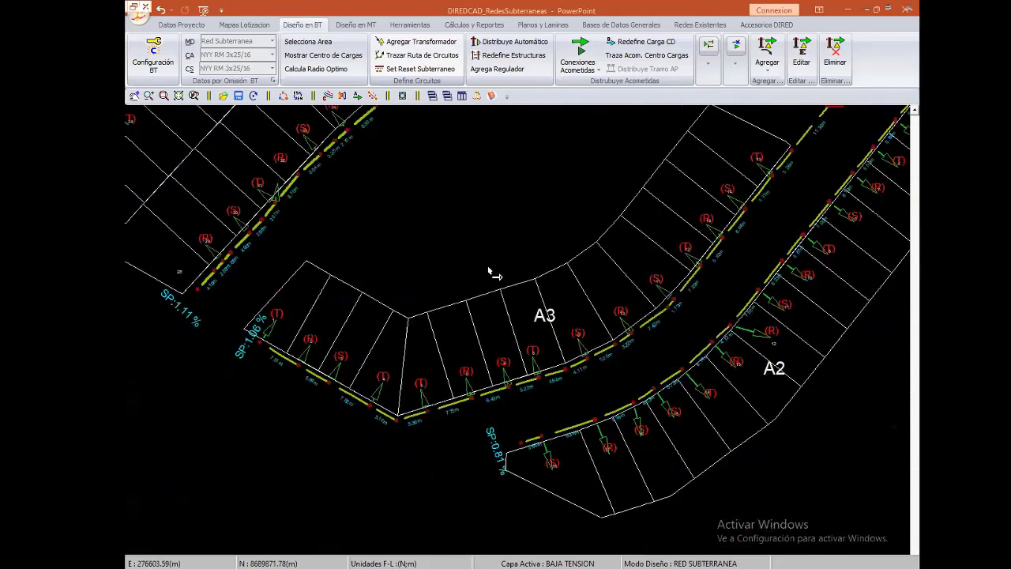
pyautogui.moveTo(575, 384); pyautogui.dragTo(535, 379, button='middle')
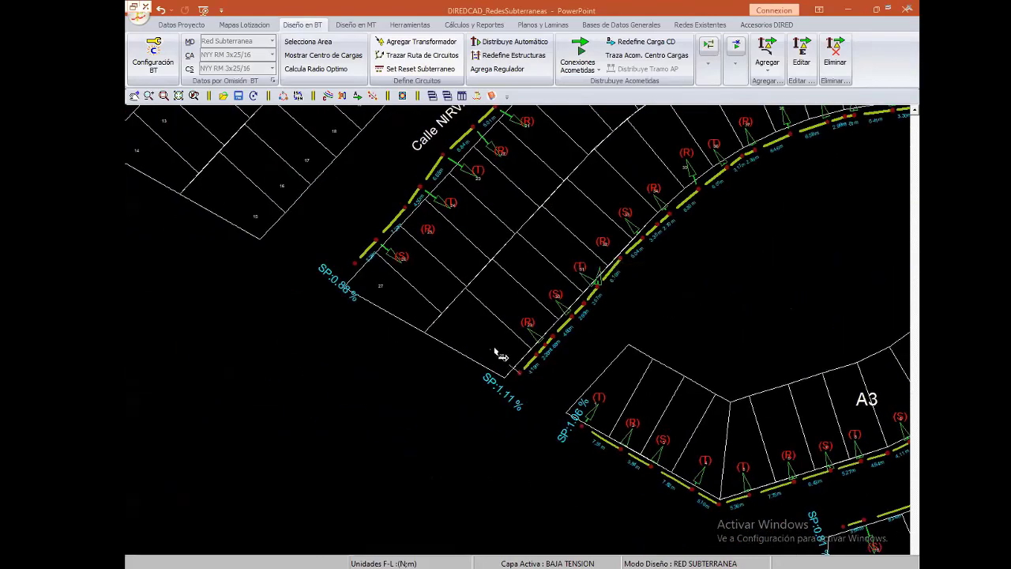
pyautogui.moveTo(492, 355); pyautogui.dragTo(338, 241, button='middle')
pyautogui.moveTo(784, 448); pyautogui.dragTo(630, 394, button='middle')
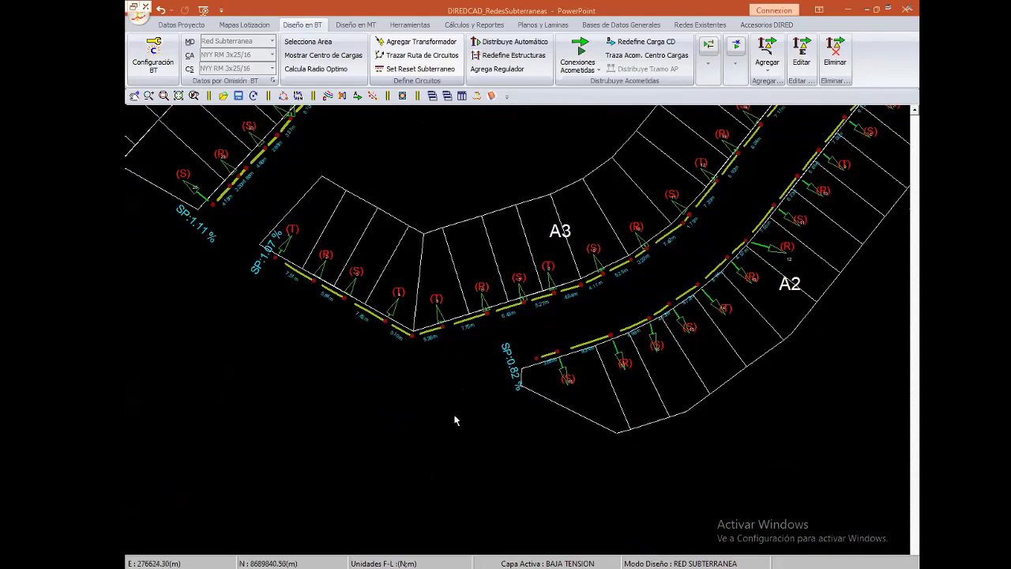
pyautogui.moveTo(455, 420); pyautogui.dragTo(307, 489, button='middle')
pyautogui.rightClick(367, 372)
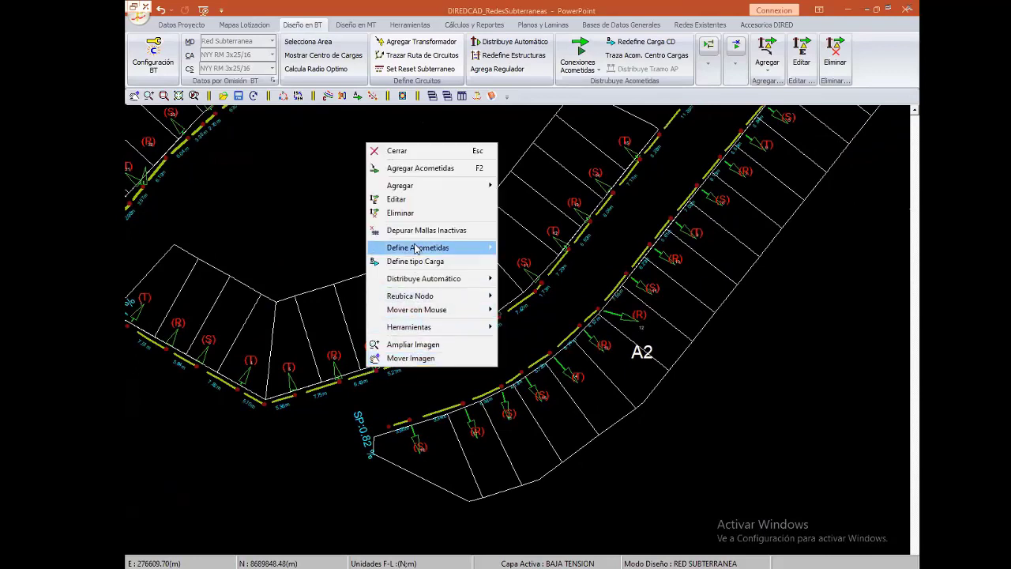
pyautogui.click(387, 213)
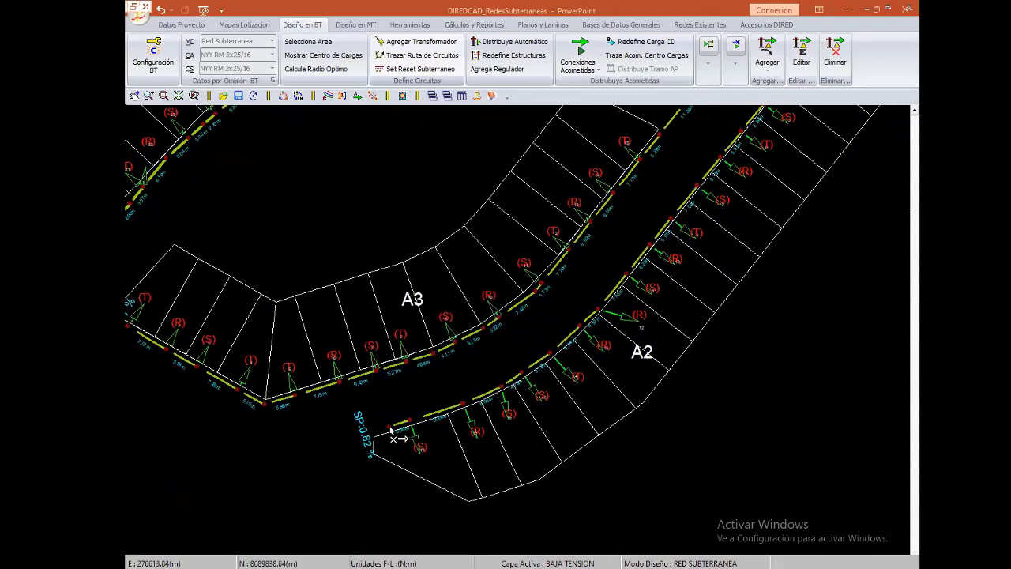
pyautogui.click(390, 431)
# - Pan across blocks A3, A2, Jardin FELICES and A6 to centre on block A5 and SE-02
pyautogui.rightClick(472, 288)
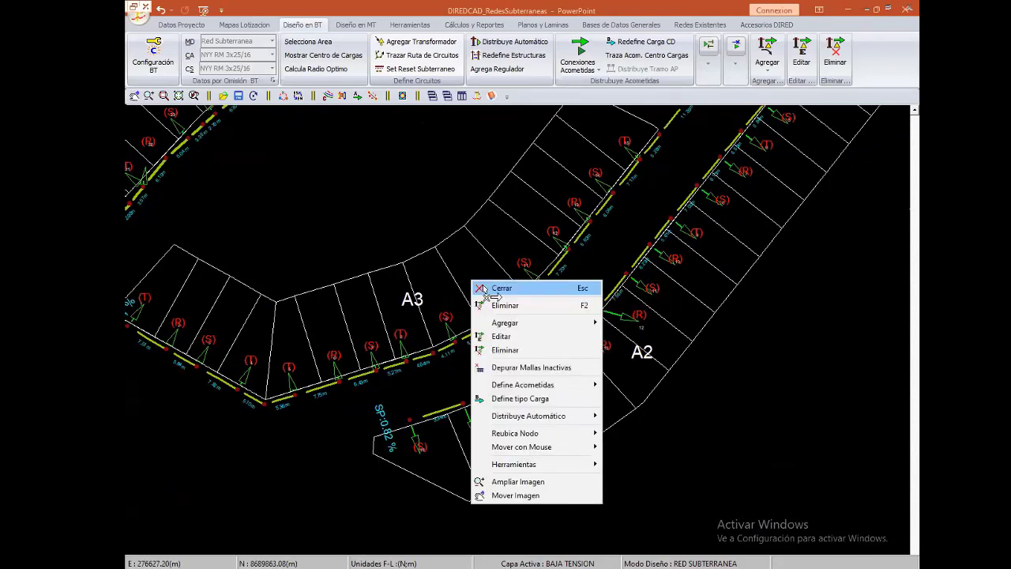
pyautogui.click(480, 287)
pyautogui.scroll(-3, 573, 341)
pyautogui.scroll(2, 565, 338)
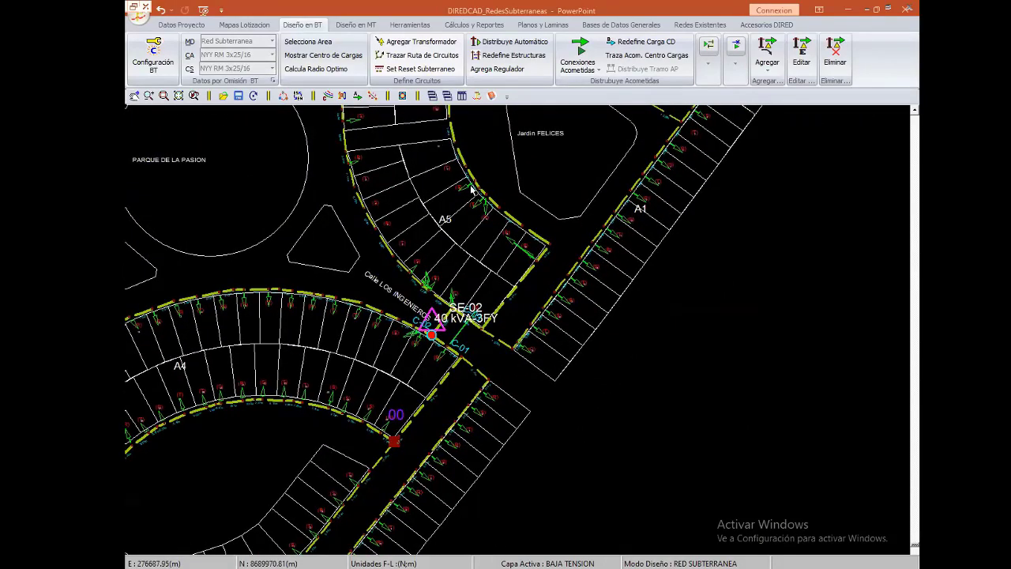
pyautogui.moveTo(368, 451); pyautogui.dragTo(520, 349, button='middle')
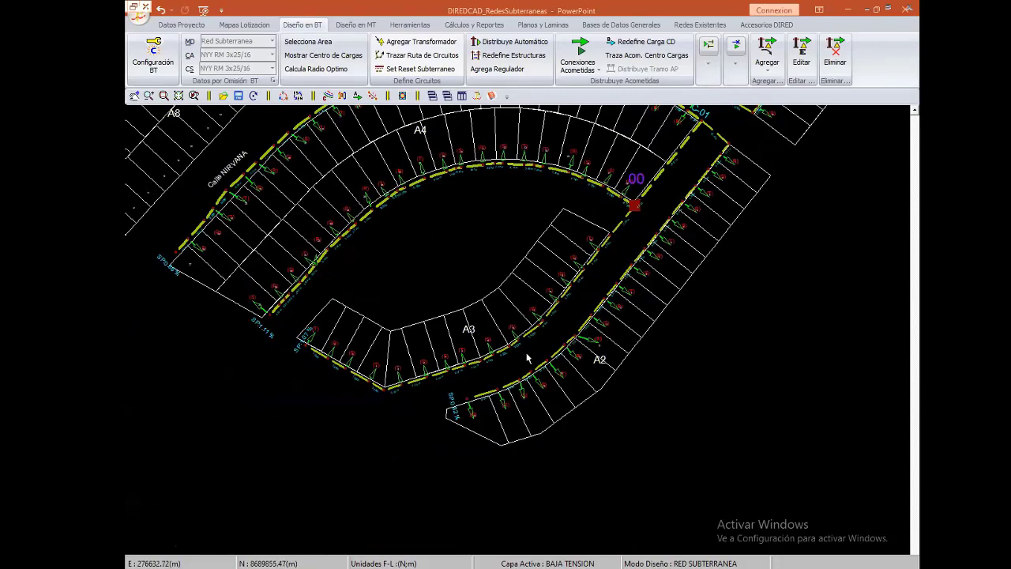
pyautogui.scroll(2, 529, 361)
pyautogui.scroll(-1, 544, 357)
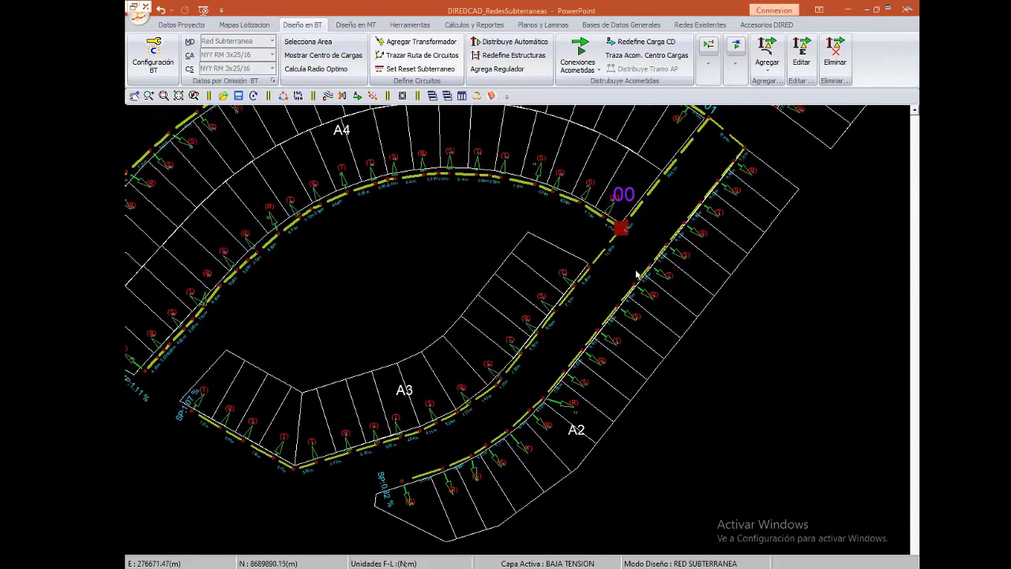
pyautogui.moveTo(671, 222); pyautogui.dragTo(471, 429, button='middle')
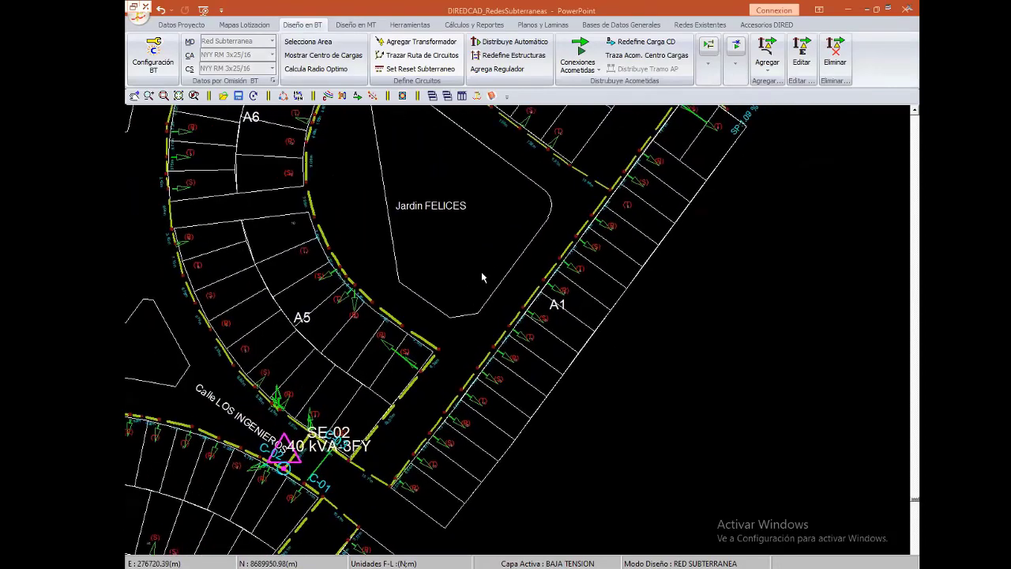
pyautogui.moveTo(481, 271); pyautogui.dragTo(469, 376, button='middle')
pyautogui.scroll(1, 428, 400)
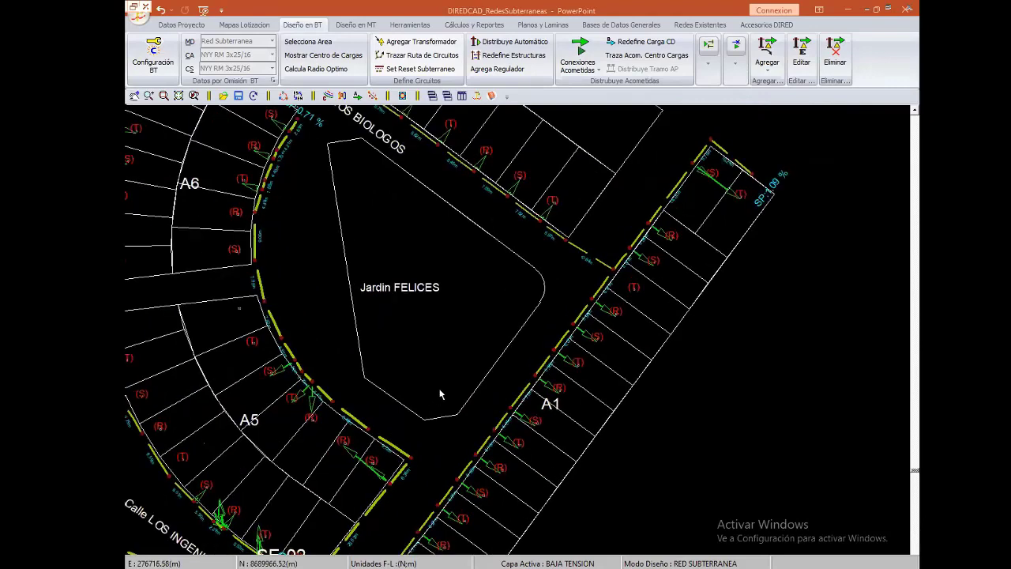
pyautogui.scroll(-1, 441, 394)
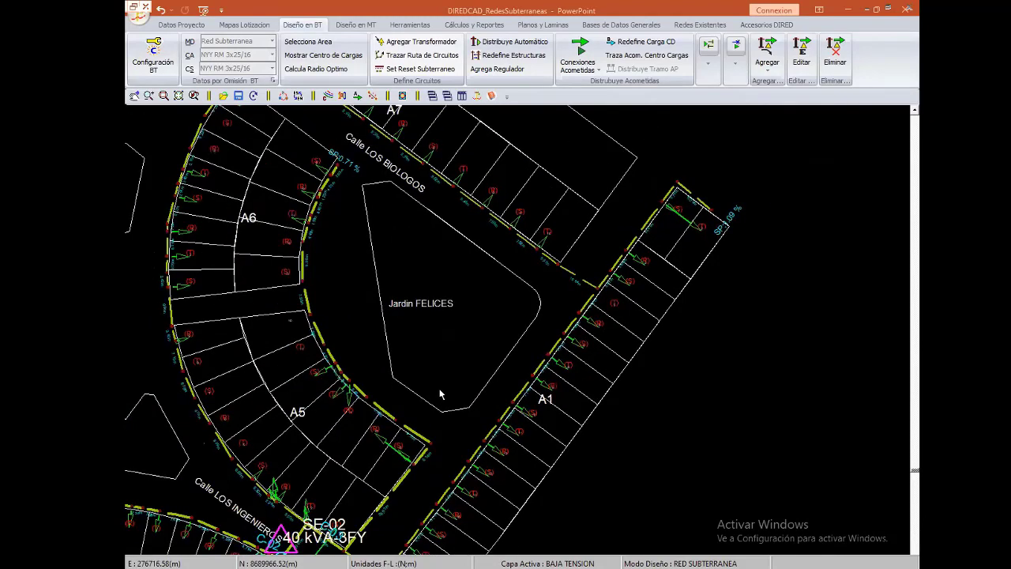
pyautogui.moveTo(472, 333)
pyautogui.mouseDown(button='middle')
pyautogui.moveTo(530, 251)
pyautogui.moveTo(598, 255)
pyautogui.mouseUp(button='middle')
pyautogui.scroll(1, 402, 286)
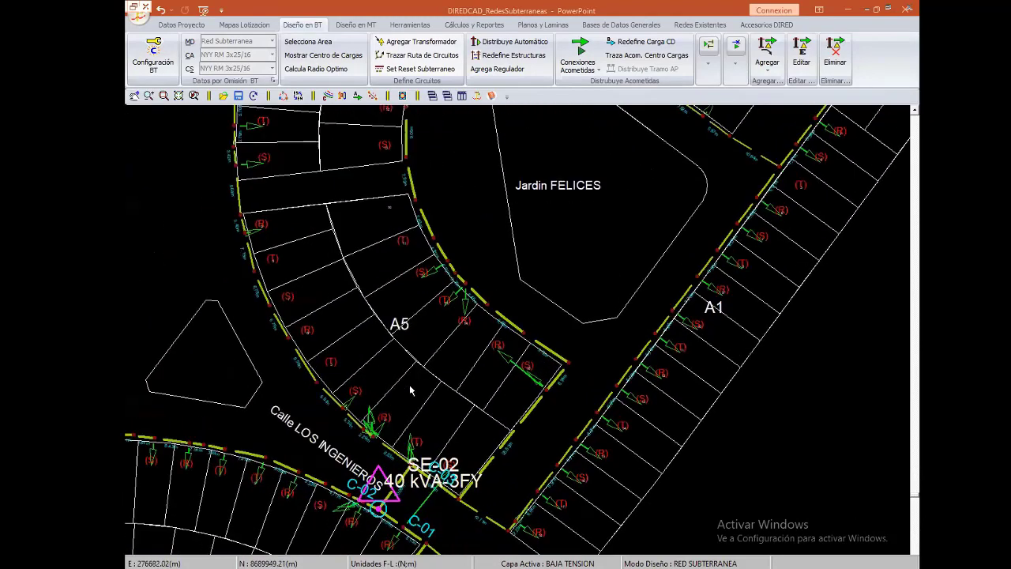
# - Try deleting an element near SE-02 but decline, leaving the drawing unchanged
pyautogui.rightClick(401, 286)
pyautogui.click(444, 357)
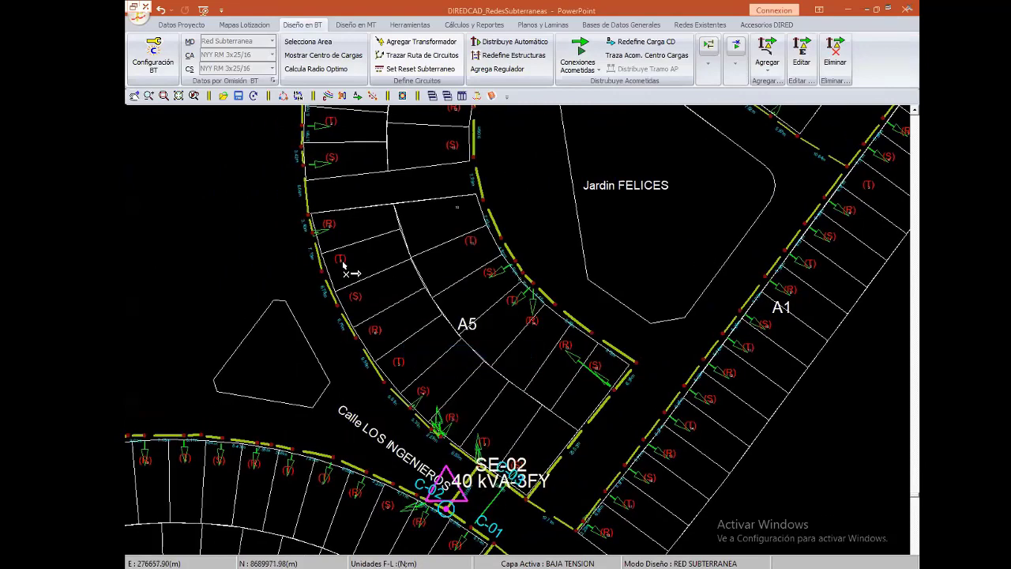
pyautogui.click(437, 429)
pyautogui.click(533, 309)
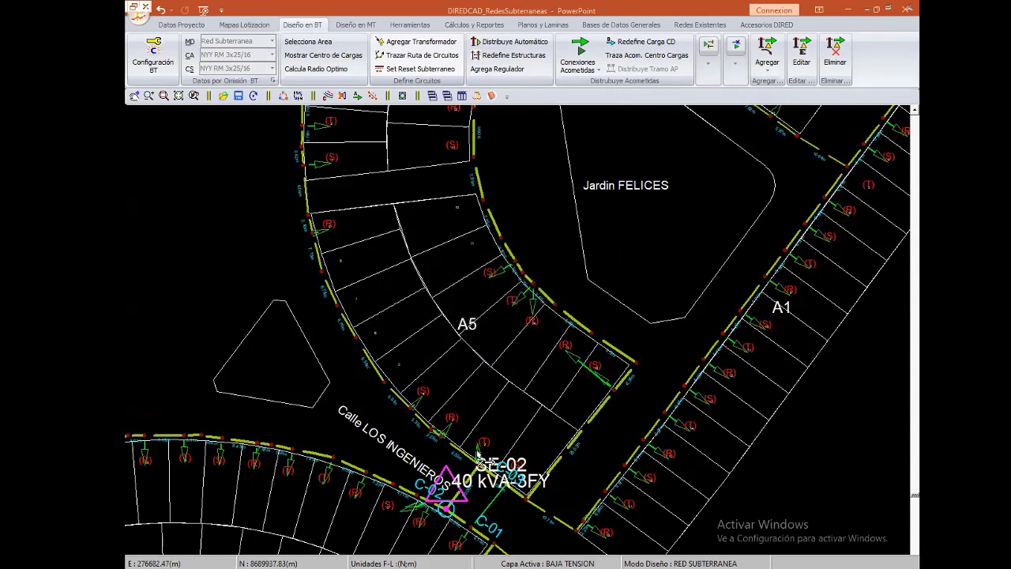
pyautogui.moveTo(350, 247); pyautogui.dragTo(397, 266, button='right')
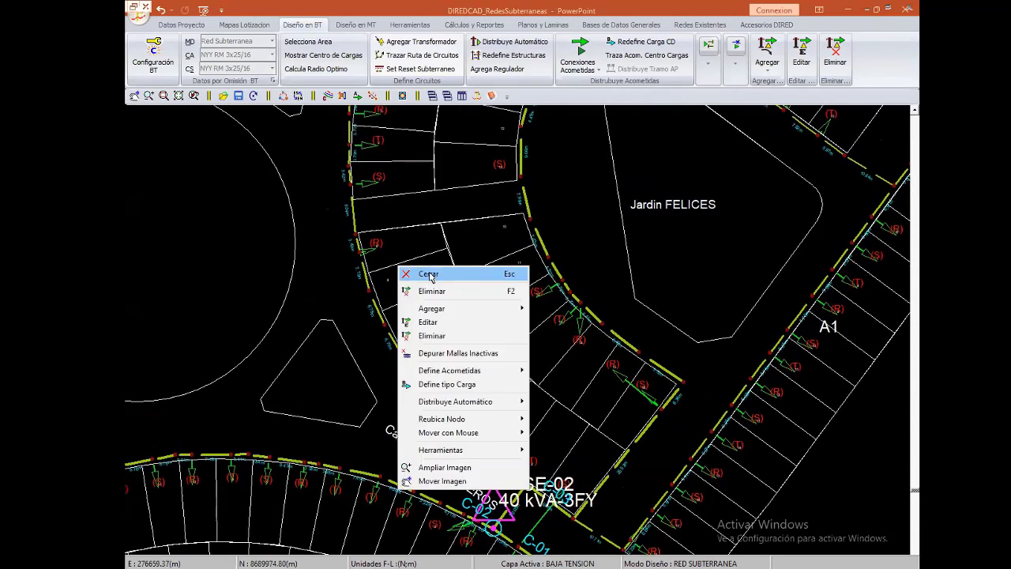
pyautogui.press('Escape')
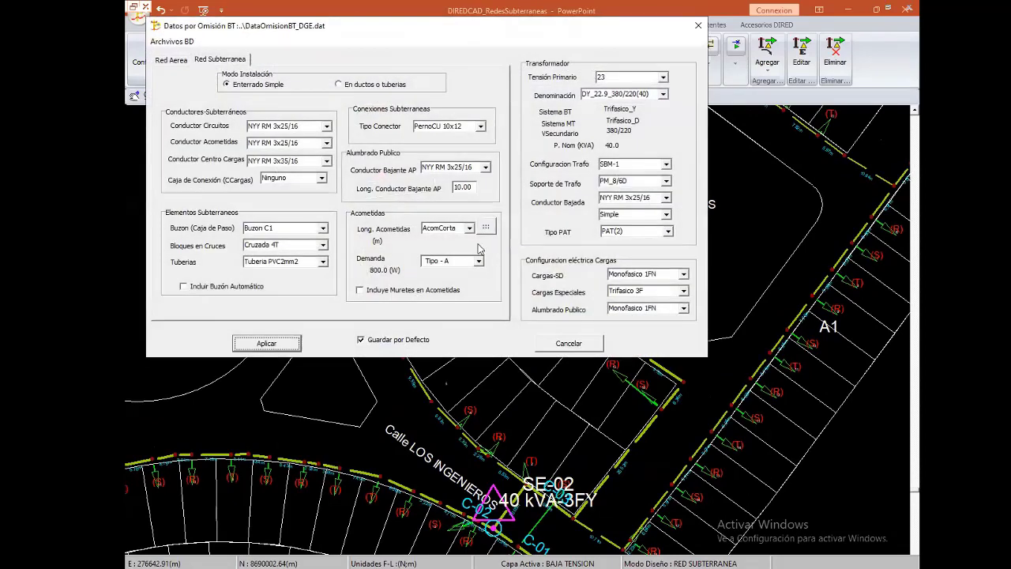
# - Make Tipo - B (1500 W) the default service-connection demand and apply it
pyautogui.click(454, 261)
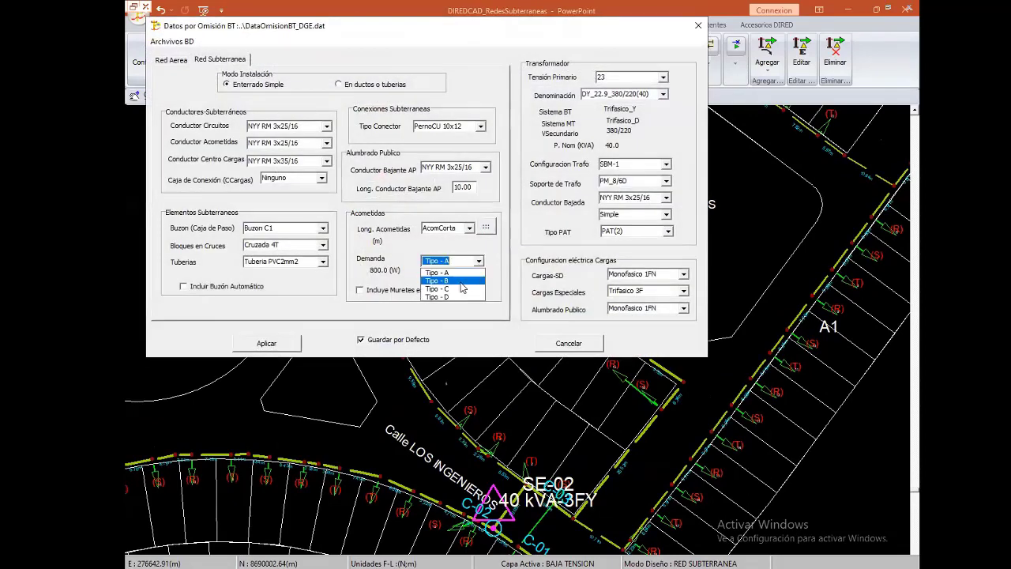
pyautogui.click(463, 288)
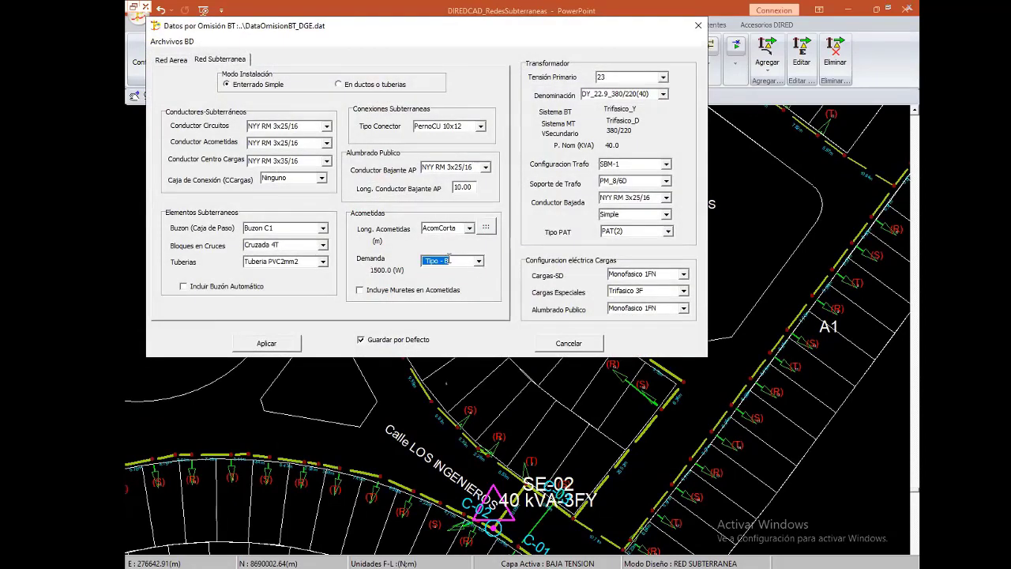
pyautogui.click(267, 343)
pyautogui.moveTo(282, 226); pyautogui.dragTo(316, 295, button='right')
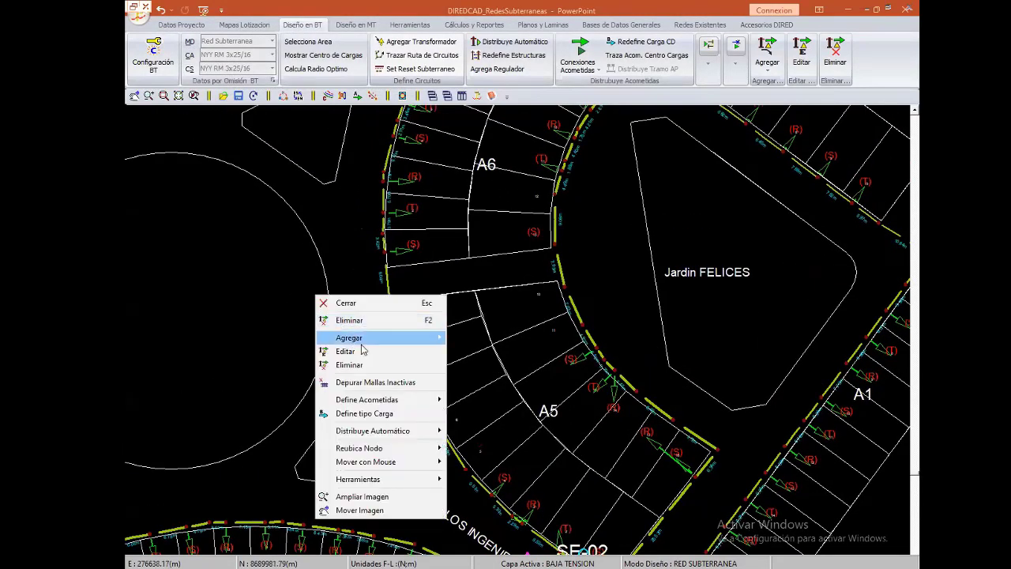
pyautogui.moveTo(349, 337)
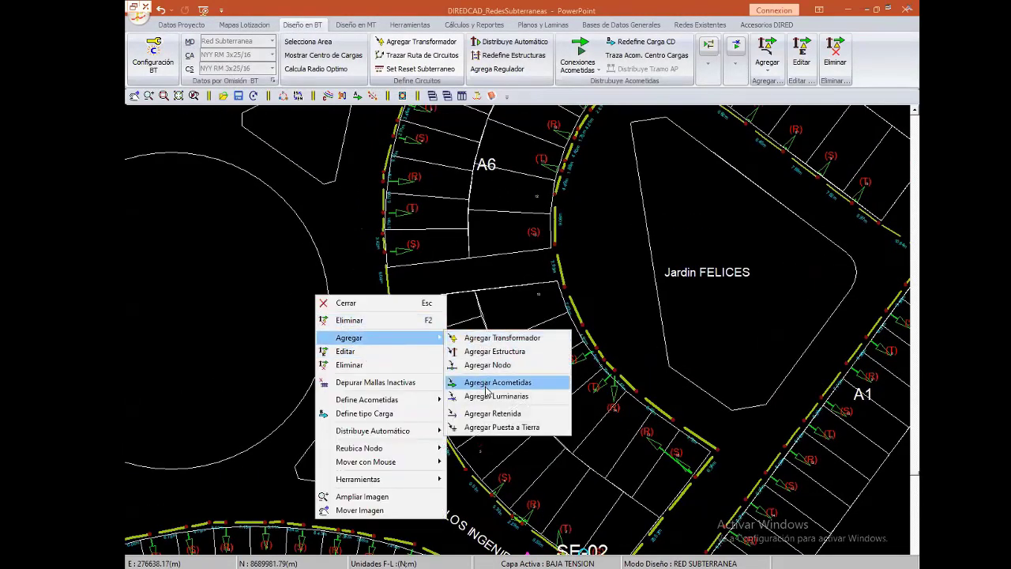
# - Add service drops to three unloaded block A5 lots on phases T, R and T
pyautogui.click(485, 384)
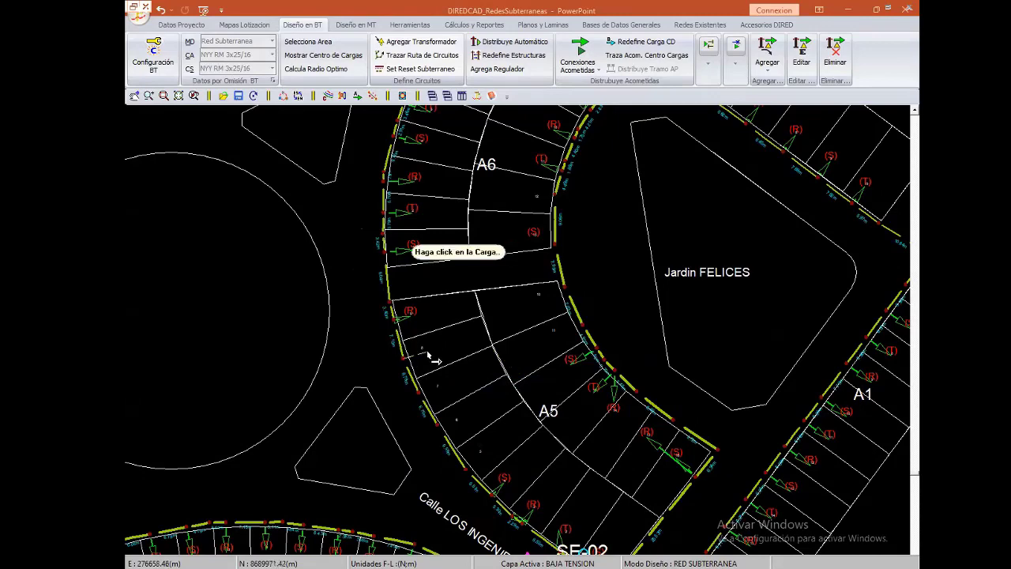
pyautogui.click(432, 360)
pyautogui.click(437, 353)
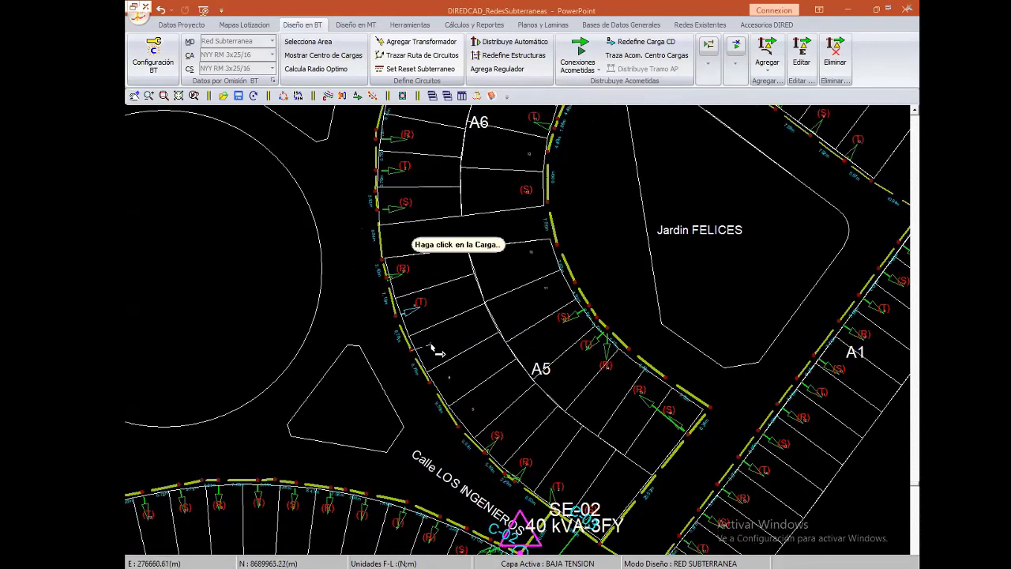
pyautogui.click(436, 353)
pyautogui.click(435, 391)
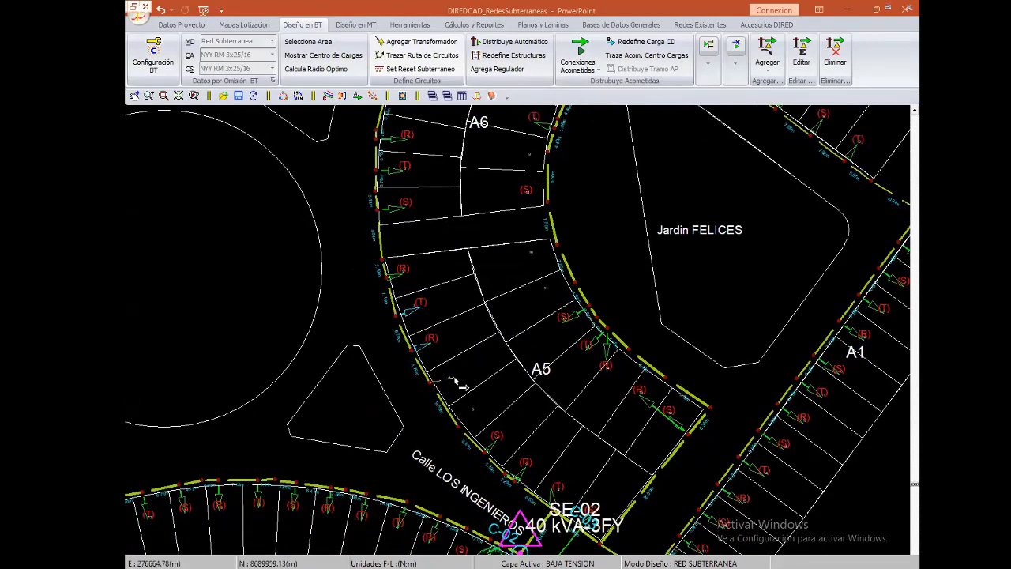
pyautogui.click(457, 387)
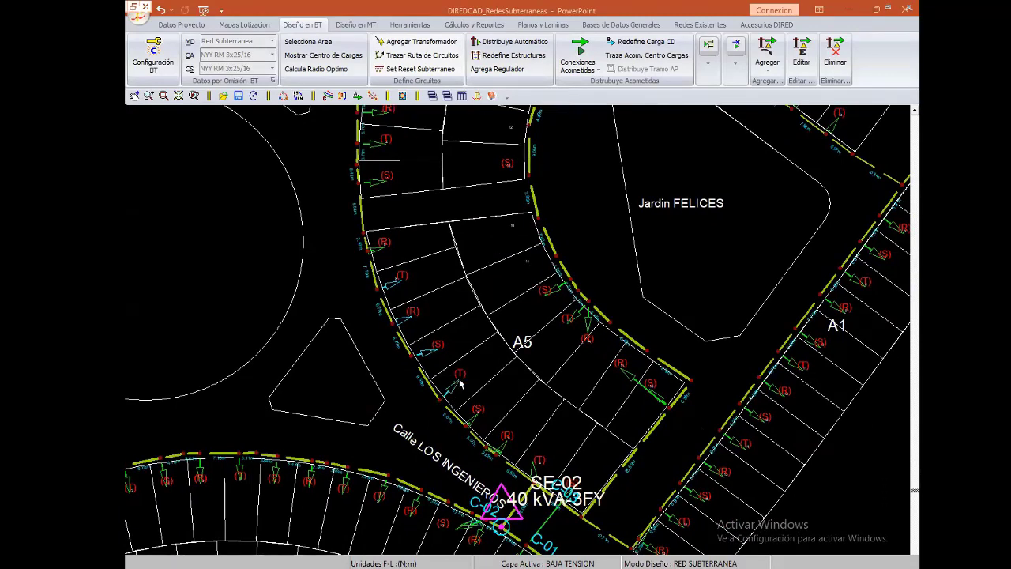
pyautogui.click(150, 60)
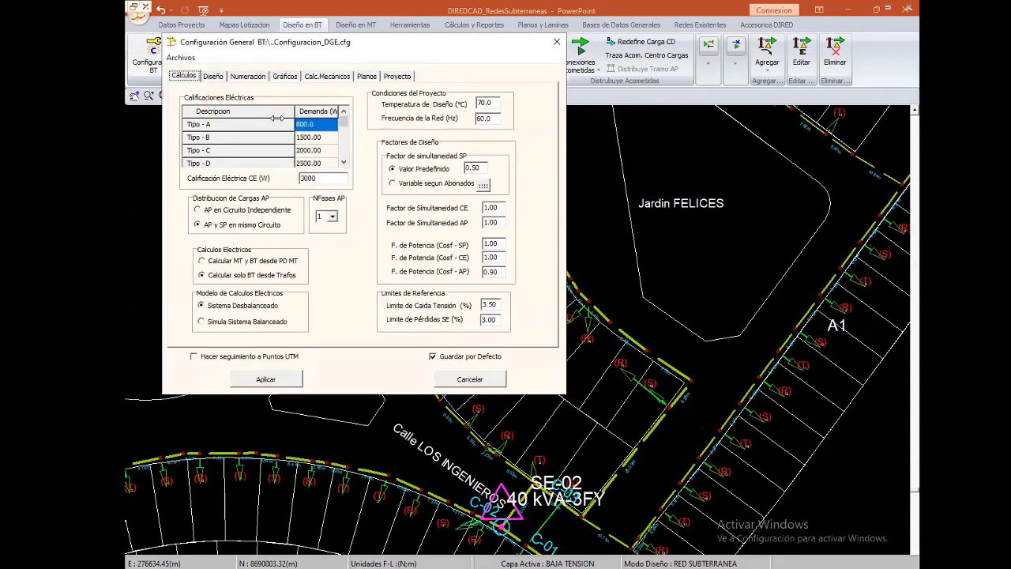
pyautogui.doubleClick(277, 117)
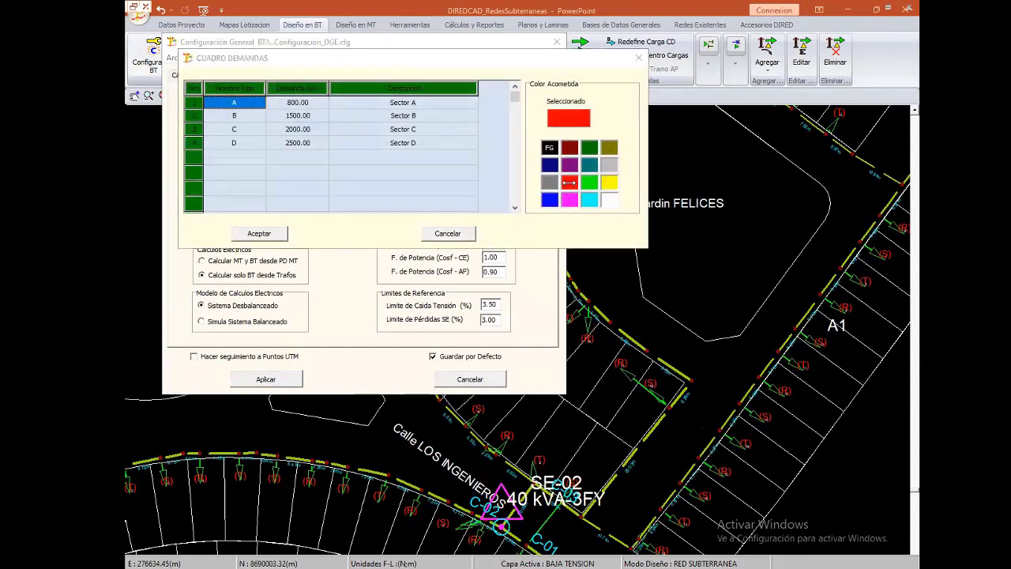
pyautogui.click(259, 233)
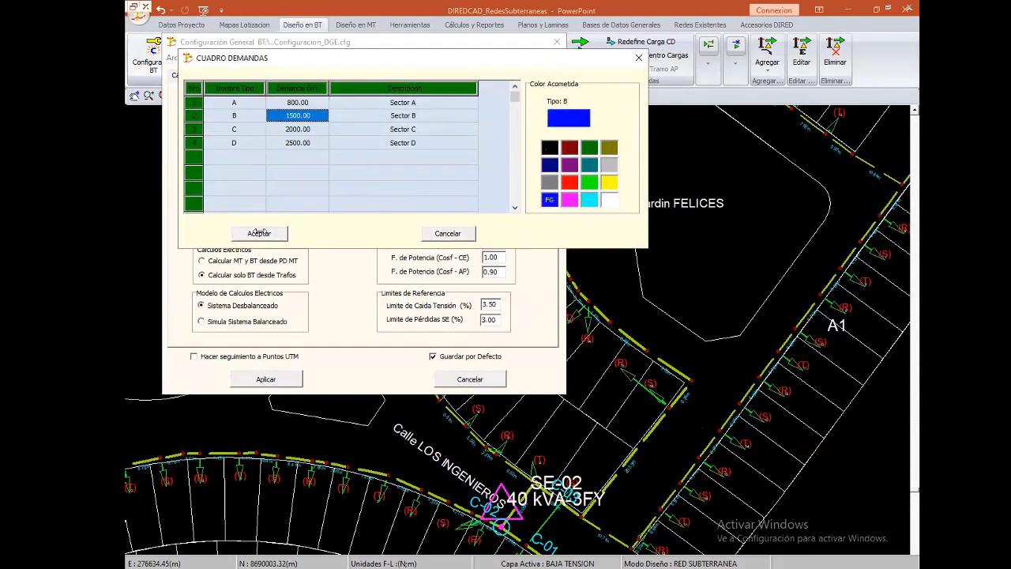
pyautogui.click(265, 380)
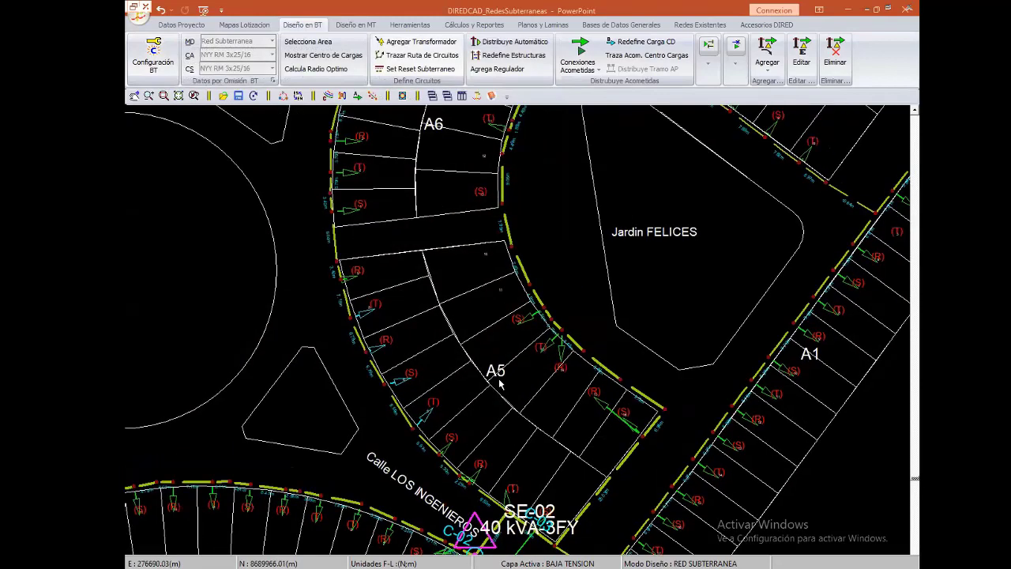
# - Connect service drops to three consecutive lots on phases R, S and T
pyautogui.rightClick(479, 248)
pyautogui.moveTo(512, 282)
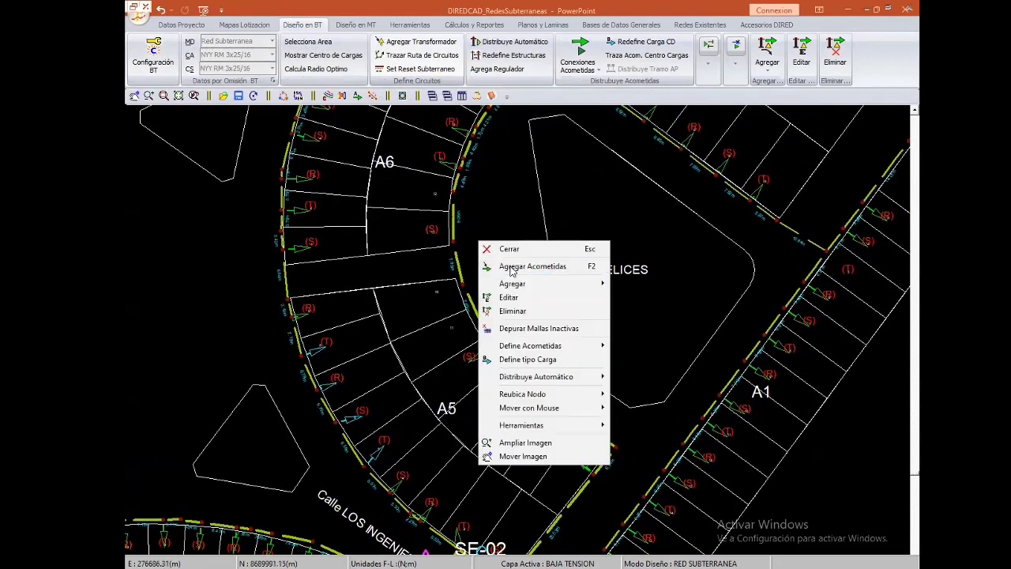
pyautogui.click(663, 329)
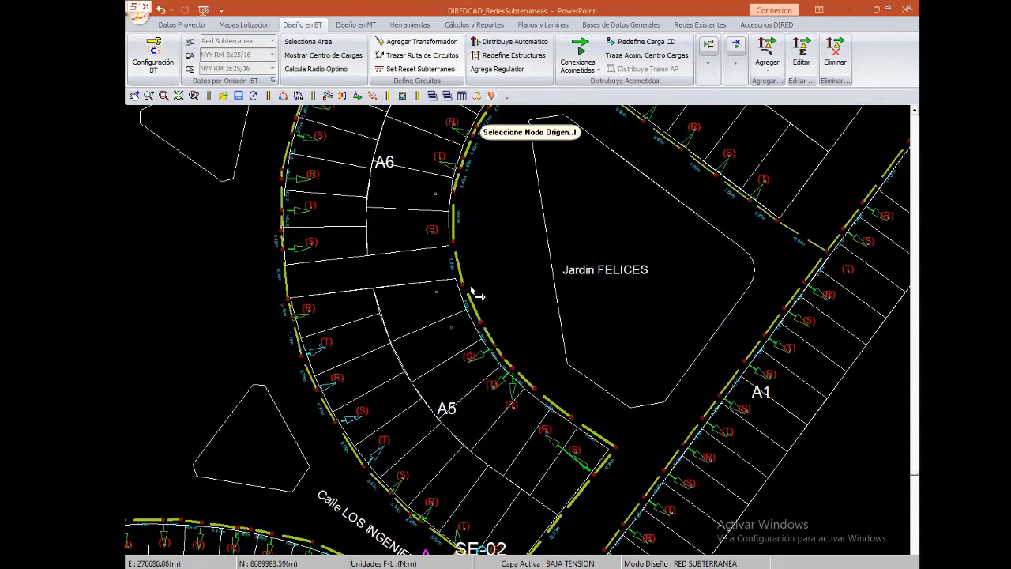
pyautogui.click(438, 303)
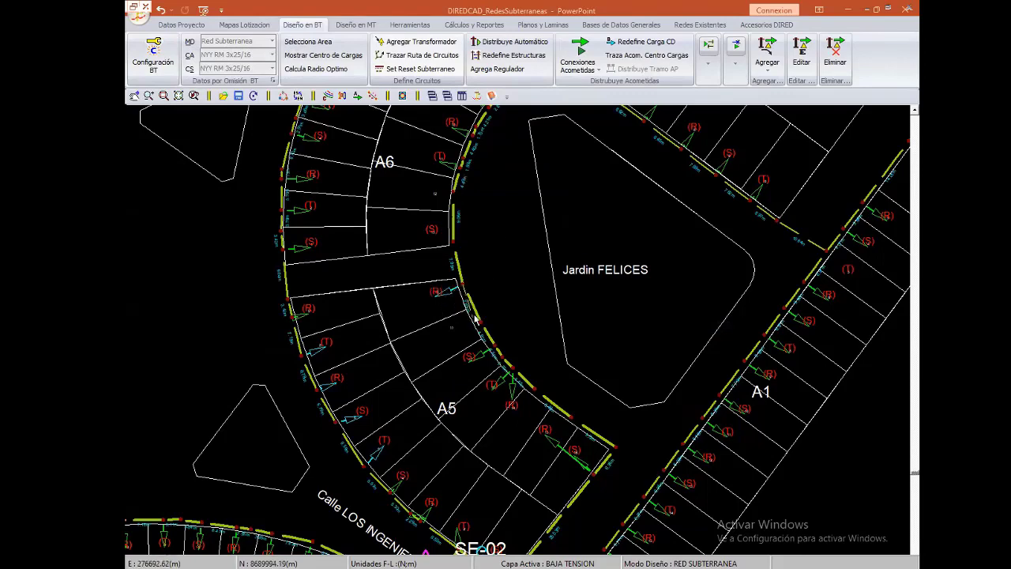
pyautogui.moveTo(475, 317); pyautogui.dragTo(433, 429, button='middle')
pyautogui.click(395, 353)
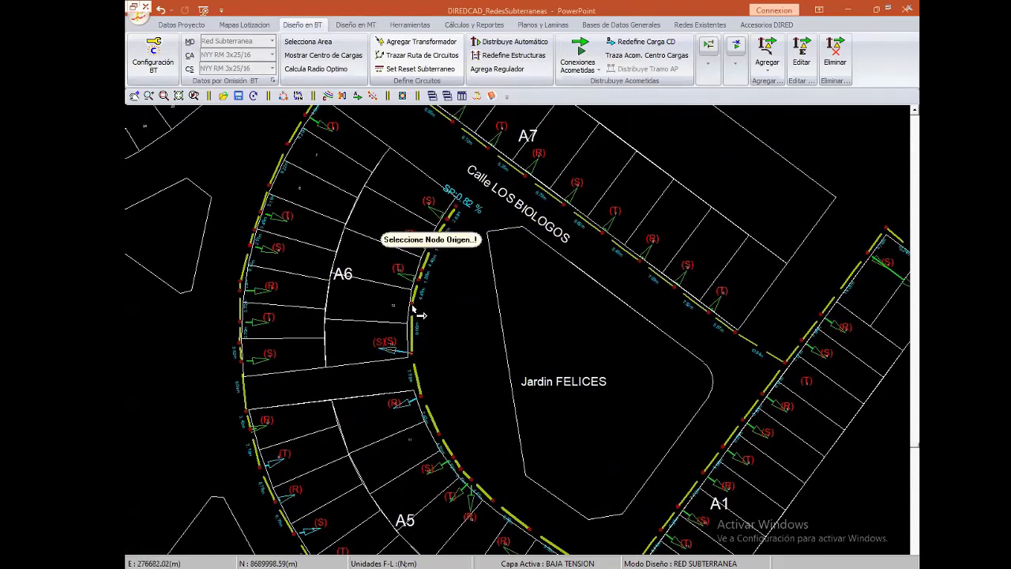
pyautogui.click(418, 314)
# - Move to Calle LOS BIOLOGOS and lot A1, resuming service drops near lot A7
pyautogui.moveTo(683, 216); pyautogui.dragTo(552, 303, button='middle')
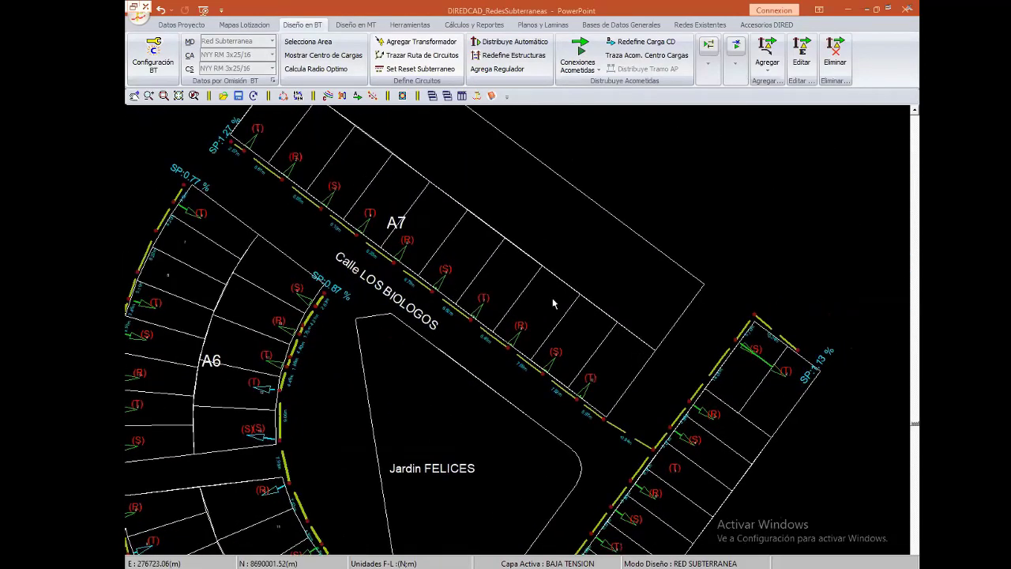
pyautogui.moveTo(708, 390); pyautogui.dragTo(543, 306, button='middle')
pyautogui.rightClick(598, 226)
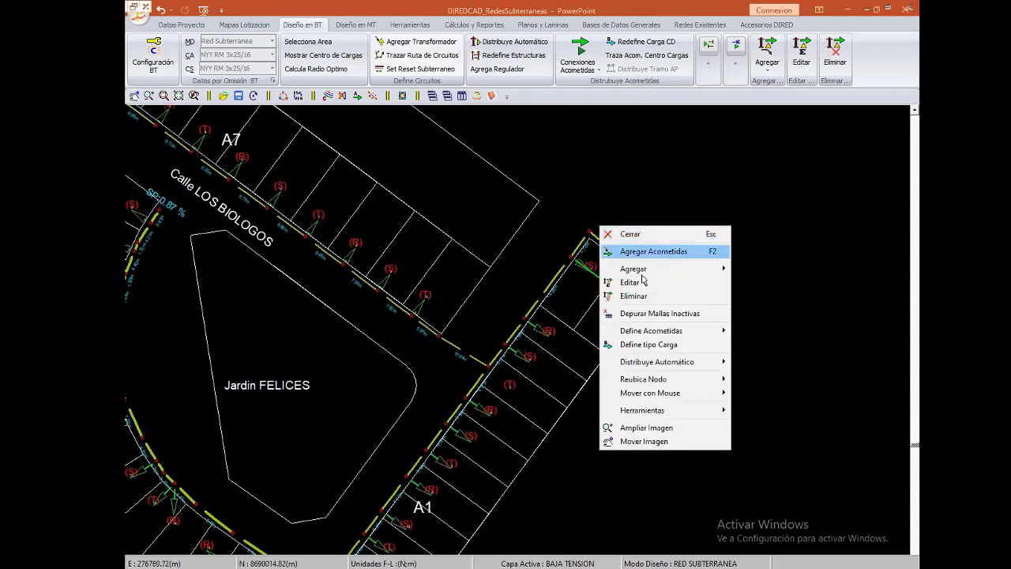
pyautogui.click(616, 293)
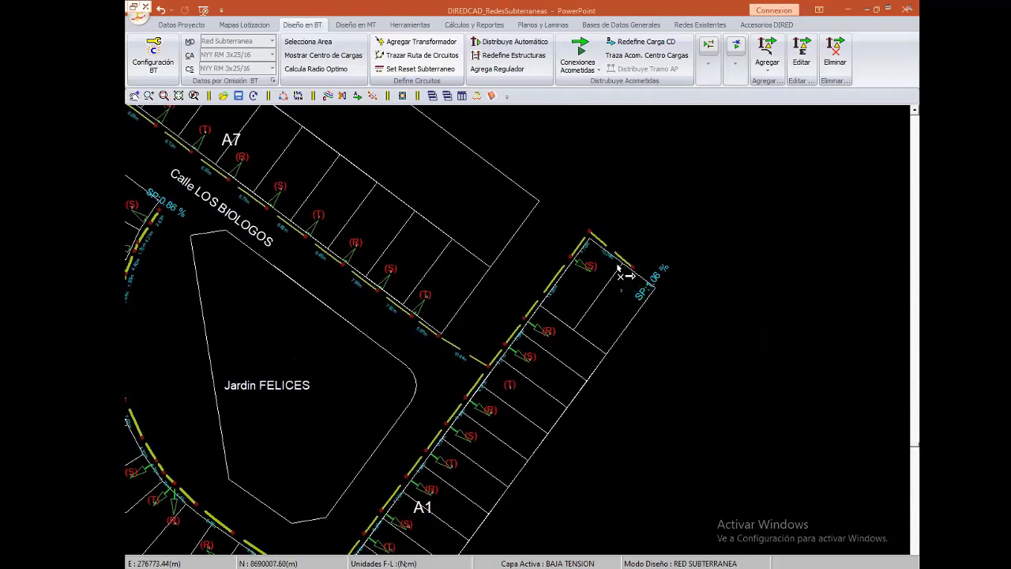
pyautogui.scroll(2, 463, 289)
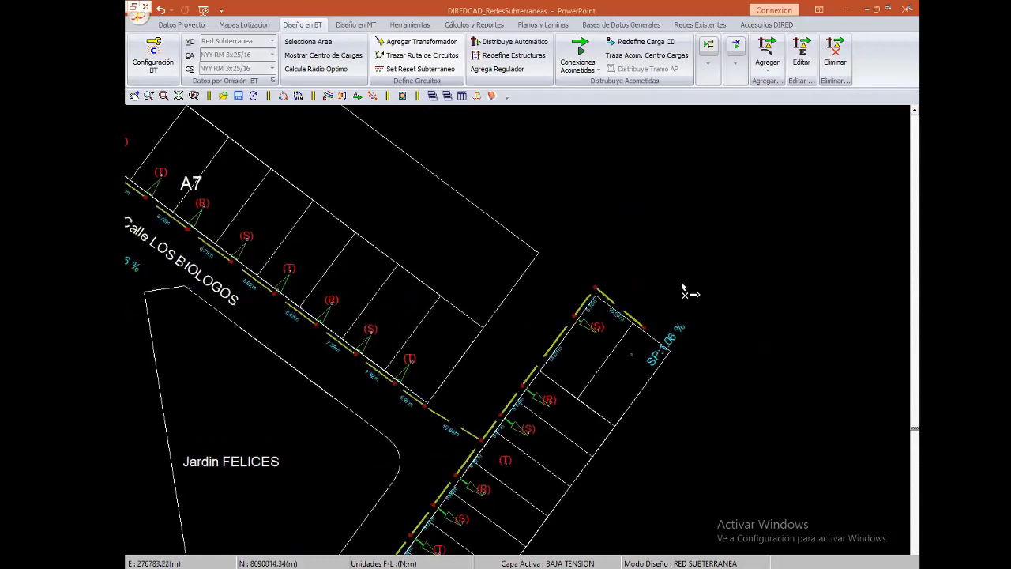
pyautogui.rightClick(593, 196)
pyautogui.moveTo(625, 237)
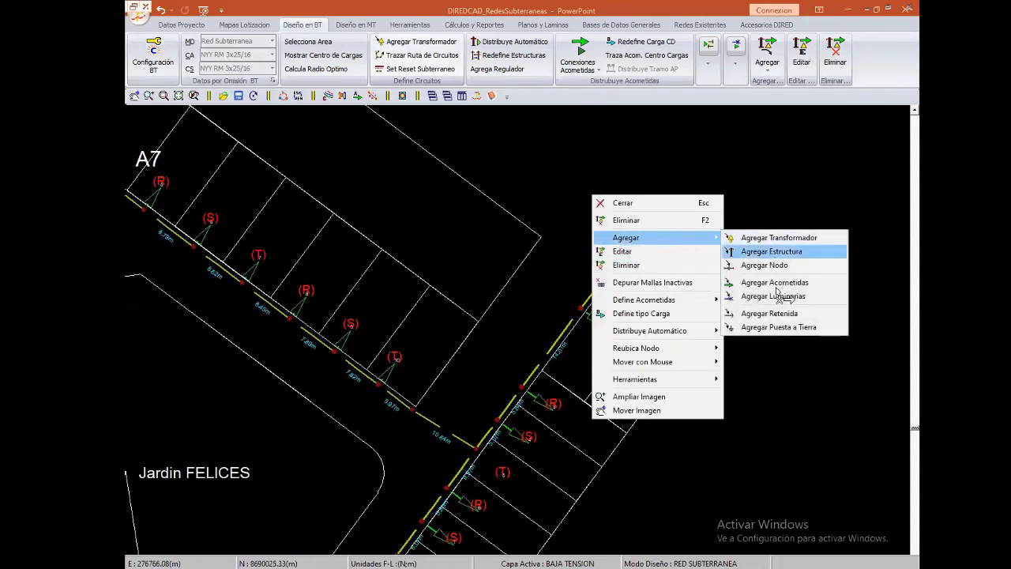
pyautogui.click(778, 294)
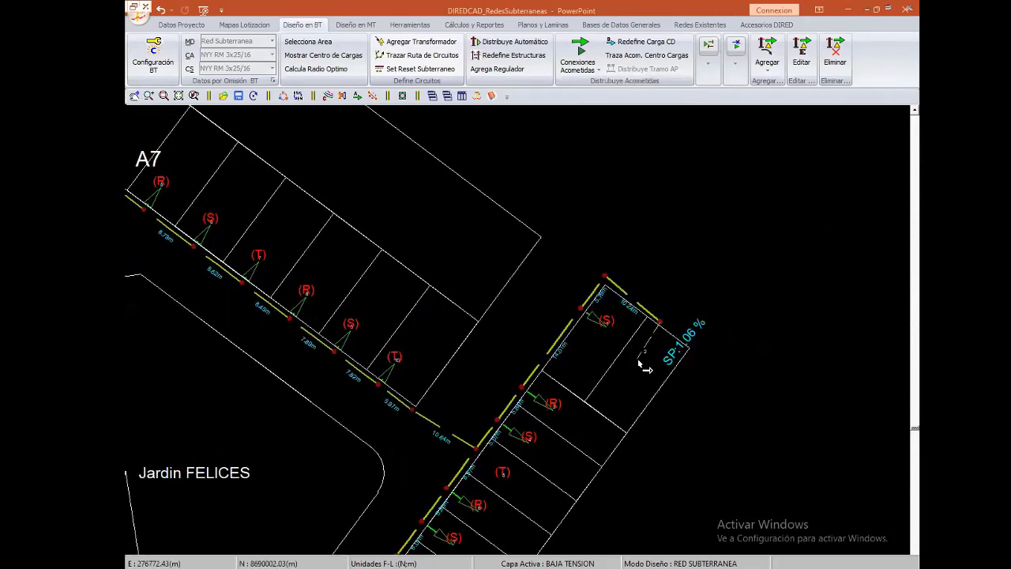
pyautogui.scroll(-3, 536, 330)
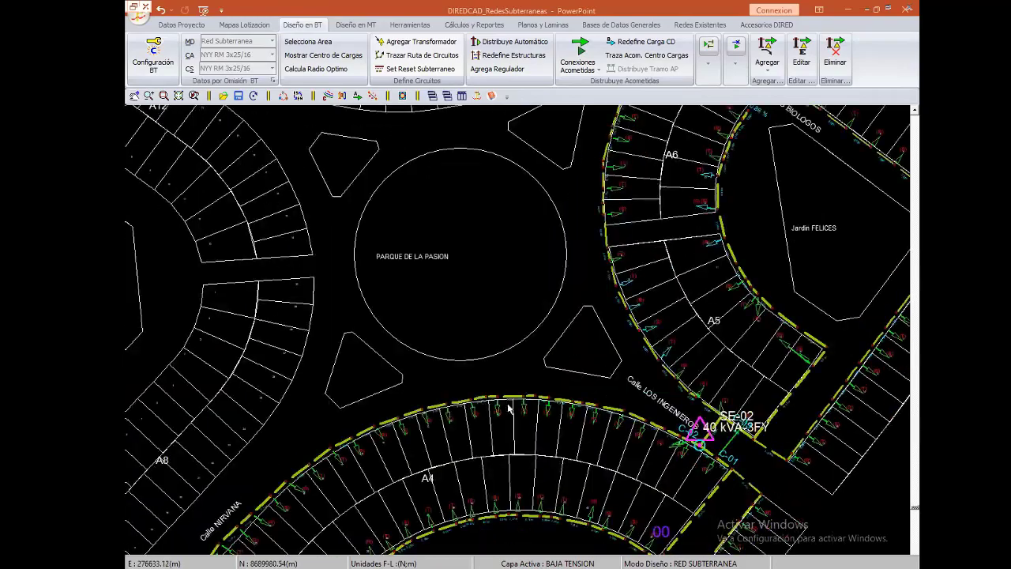
pyautogui.scroll(-3, 585, 277)
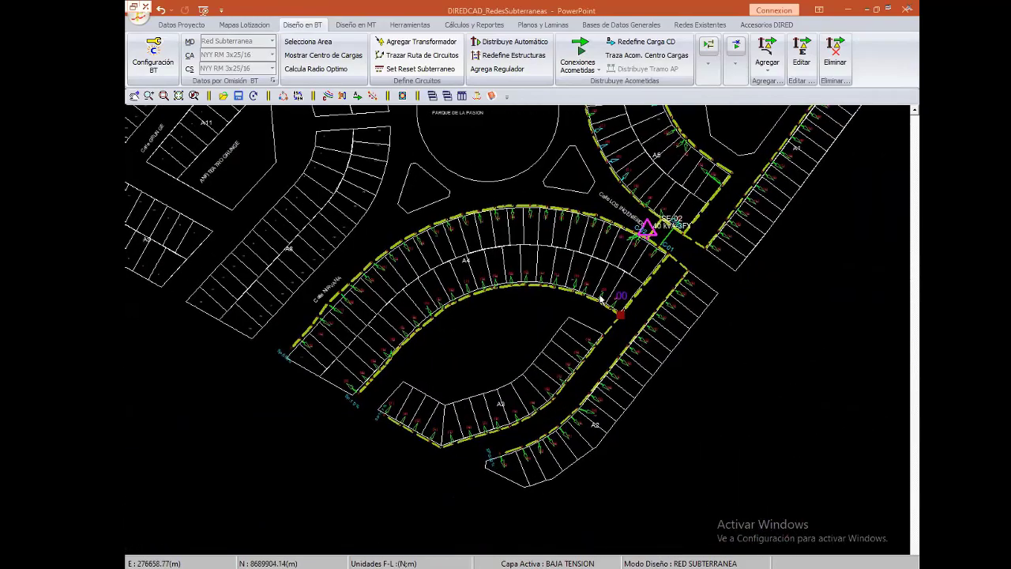
pyautogui.scroll(2, 464, 322)
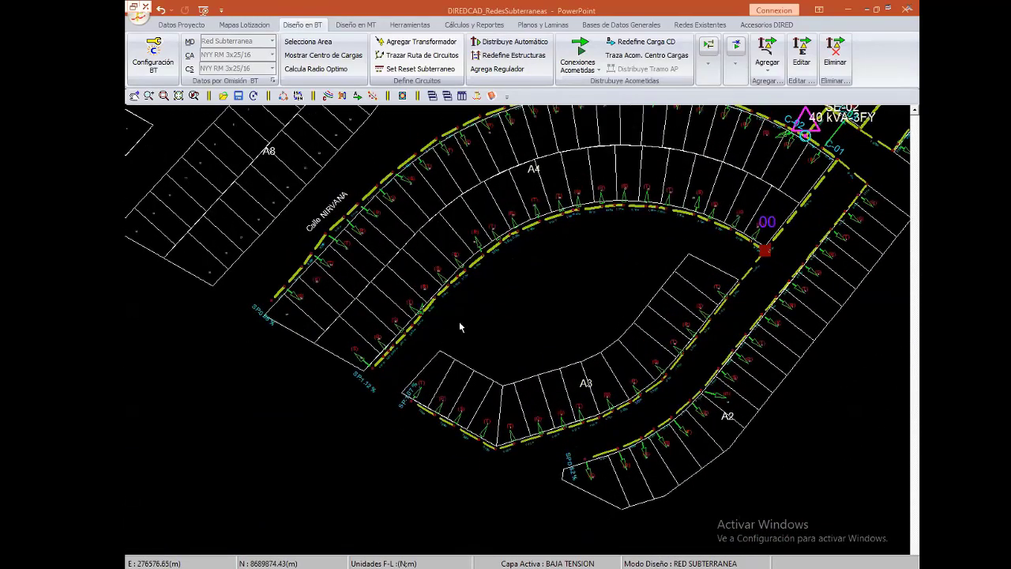
pyautogui.scroll(1, 460, 327)
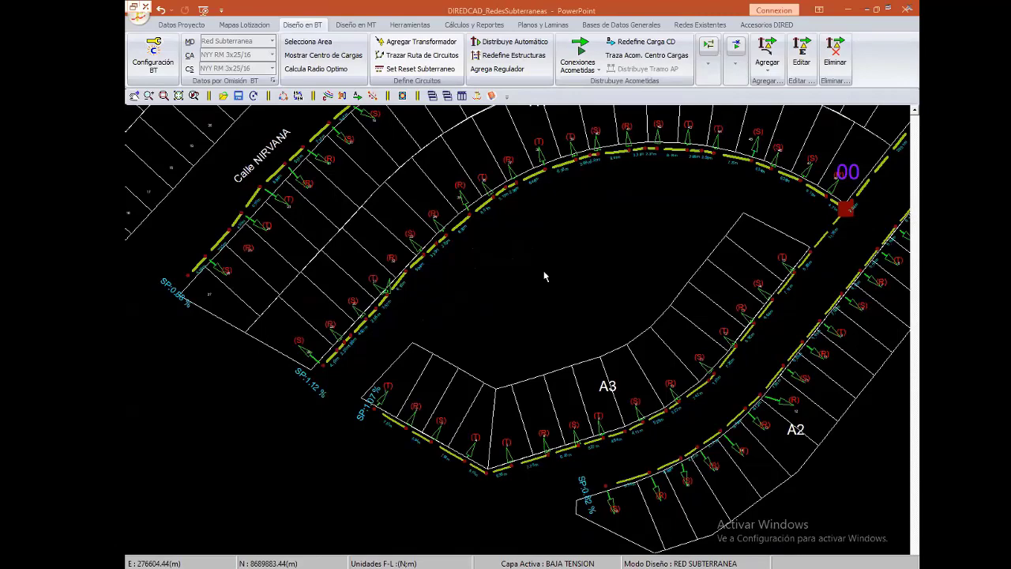
pyautogui.moveTo(540, 276); pyautogui.dragTo(322, 297, button='middle')
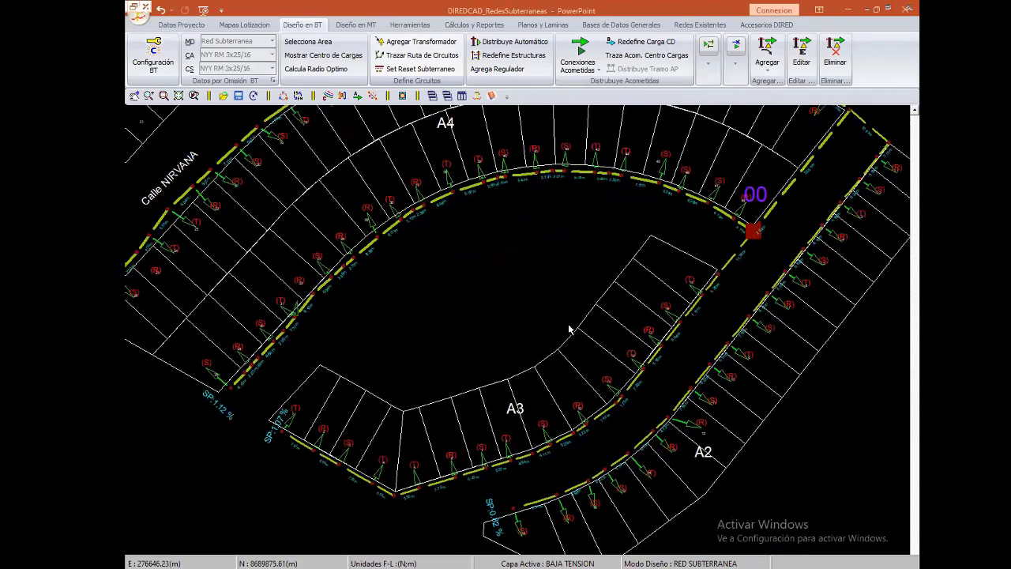
pyautogui.moveTo(391, 320); pyautogui.dragTo(514, 297, button='middle')
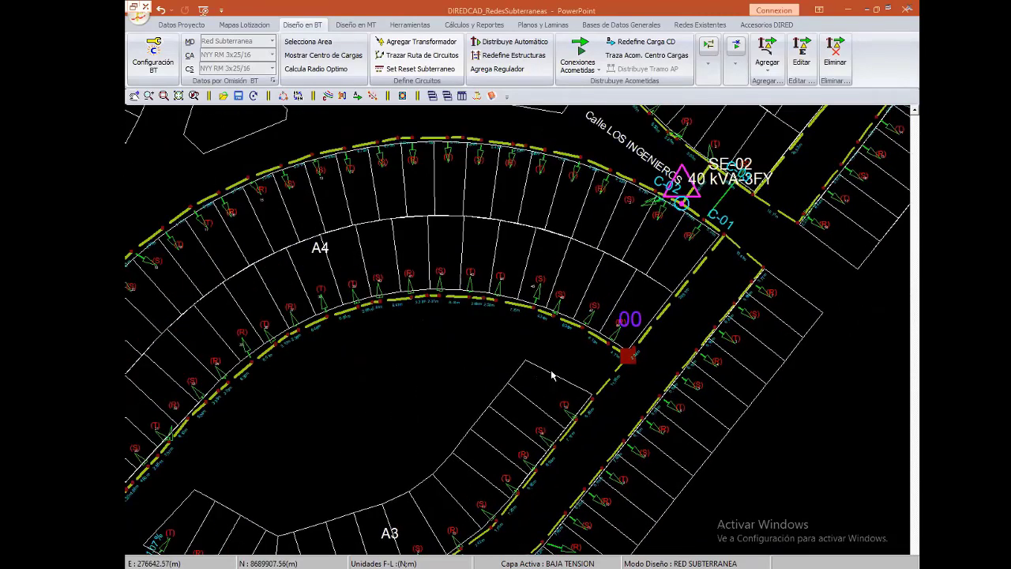
pyautogui.moveTo(552, 376); pyautogui.dragTo(602, 351, button='middle')
# - Set support 02 at the SE-02 street junction to a Buzon C1 pull box and apply it
pyautogui.rightClick(617, 320)
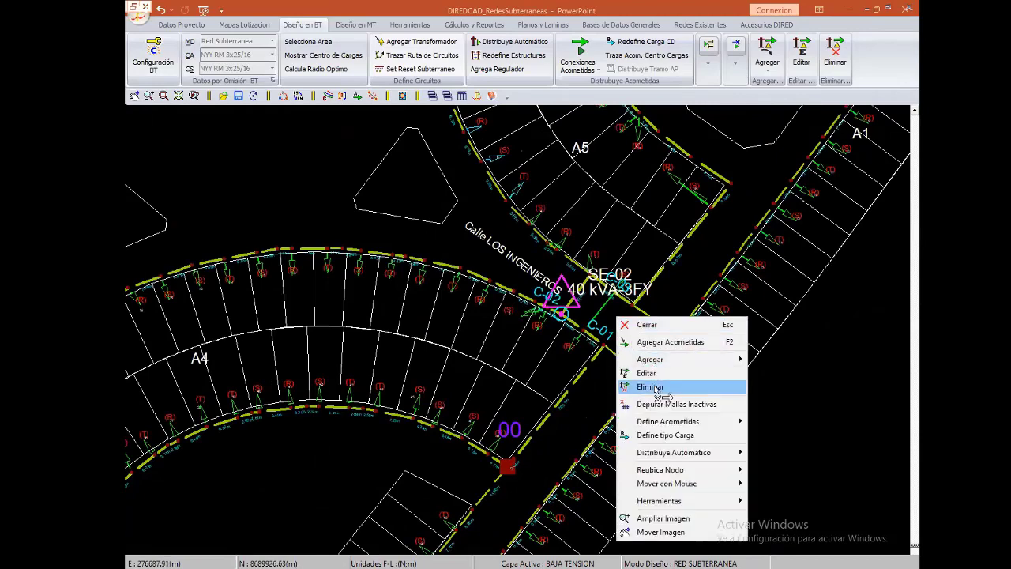
pyautogui.click(628, 384)
pyautogui.rightClick(625, 309)
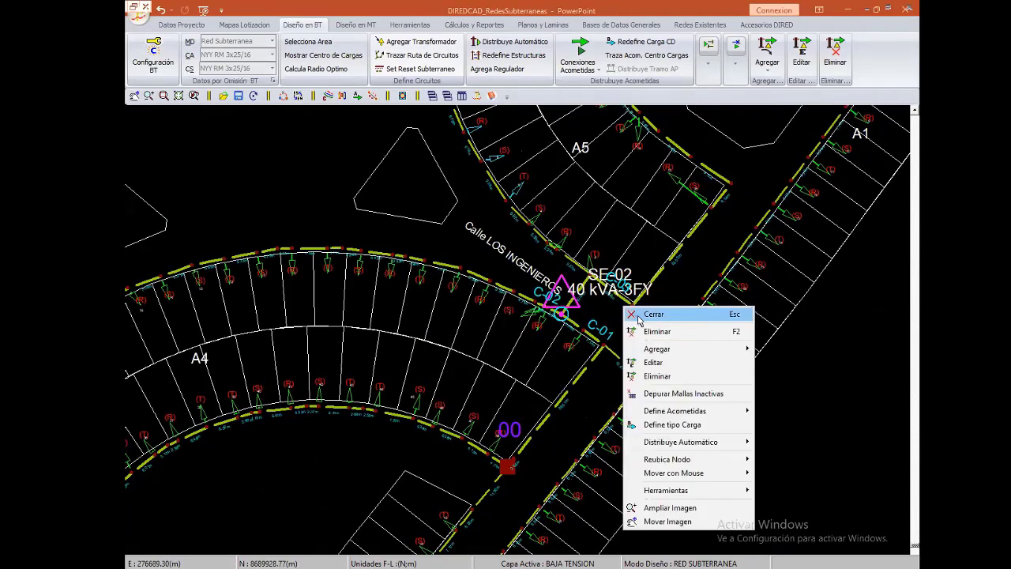
pyautogui.click(605, 351)
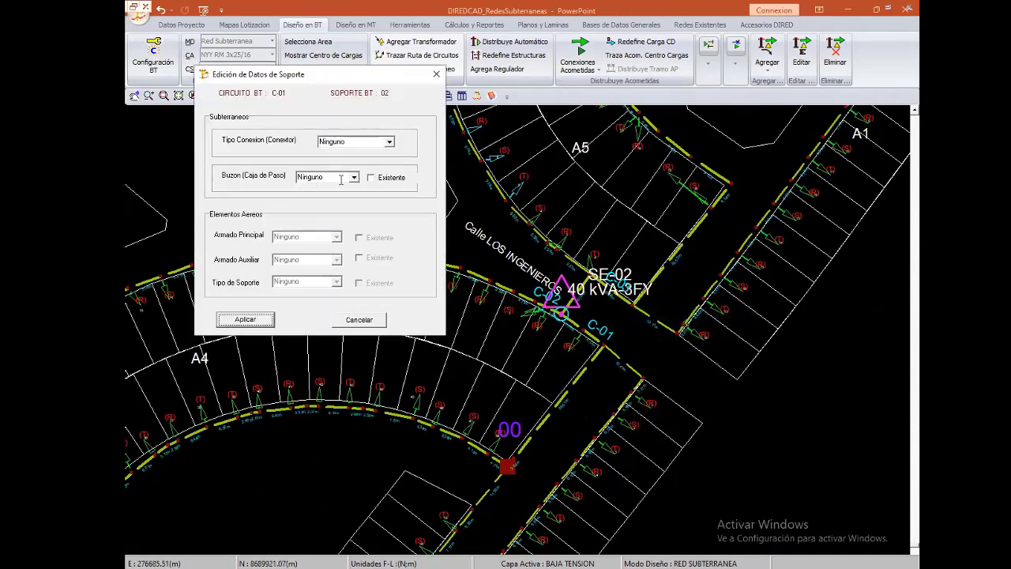
pyautogui.click(355, 176)
pyautogui.click(325, 196)
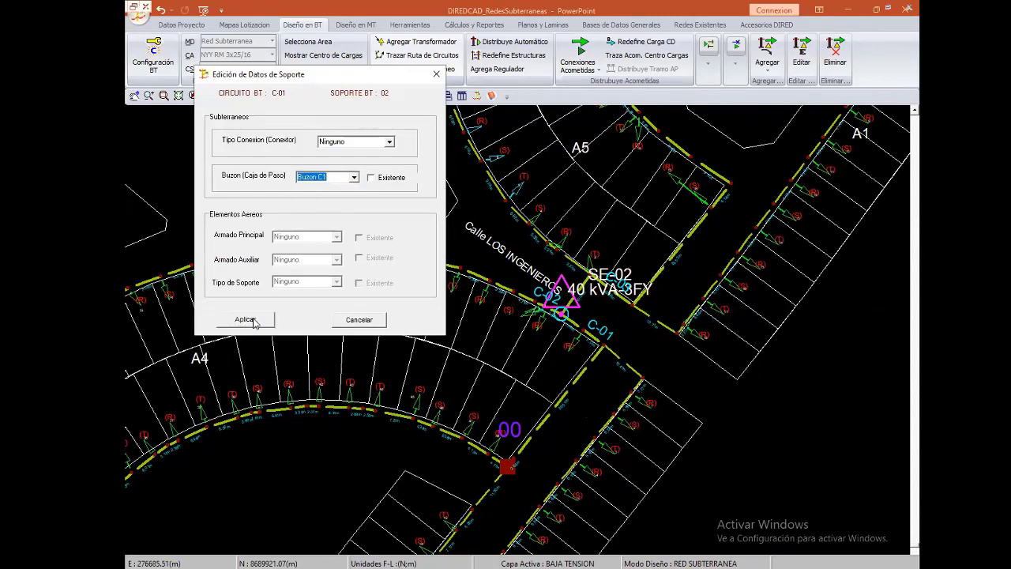
pyautogui.click(245, 319)
pyautogui.scroll(-3, 289, 357)
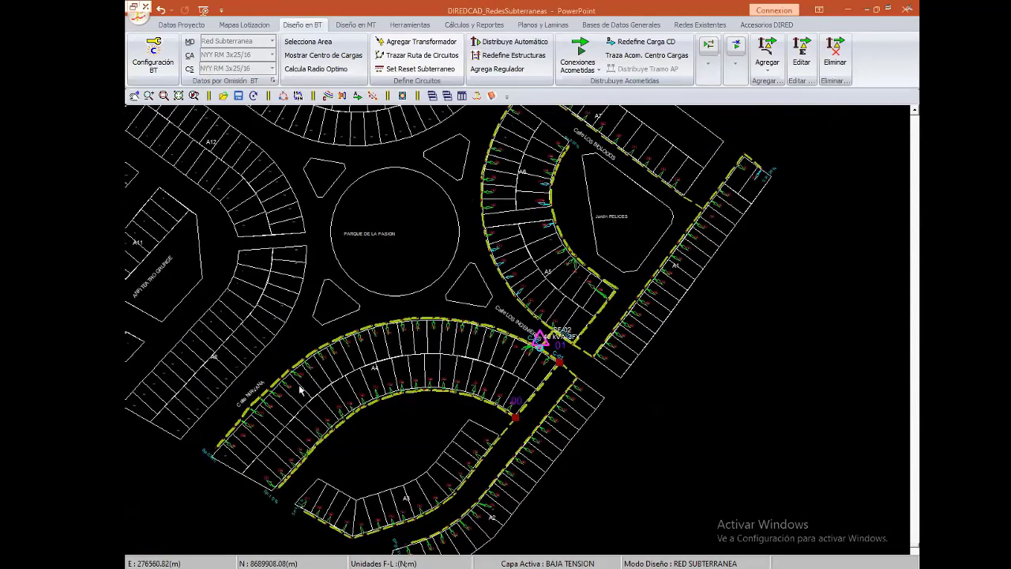
pyautogui.scroll(1, 427, 287)
pyautogui.scroll(1, 382, 315)
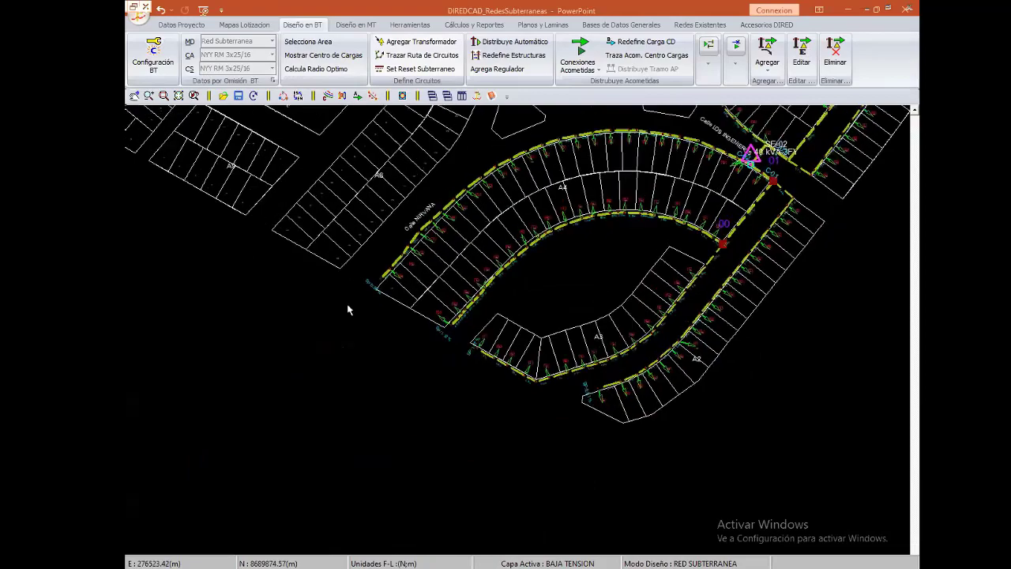
pyautogui.scroll(2, 347, 303)
pyautogui.scroll(1, 481, 370)
pyautogui.scroll(1, 412, 309)
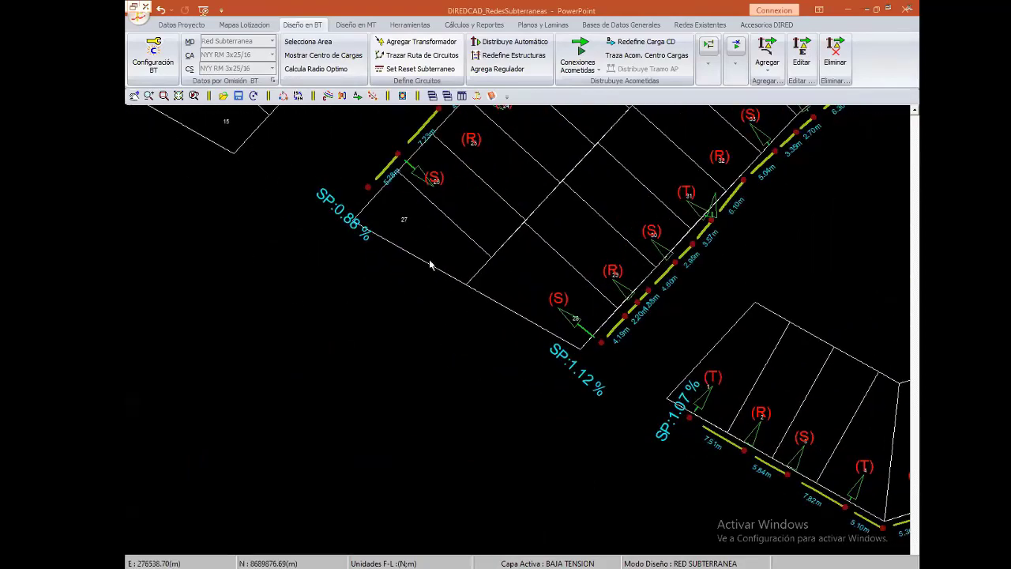
pyautogui.hscroll(3, 374, 386)
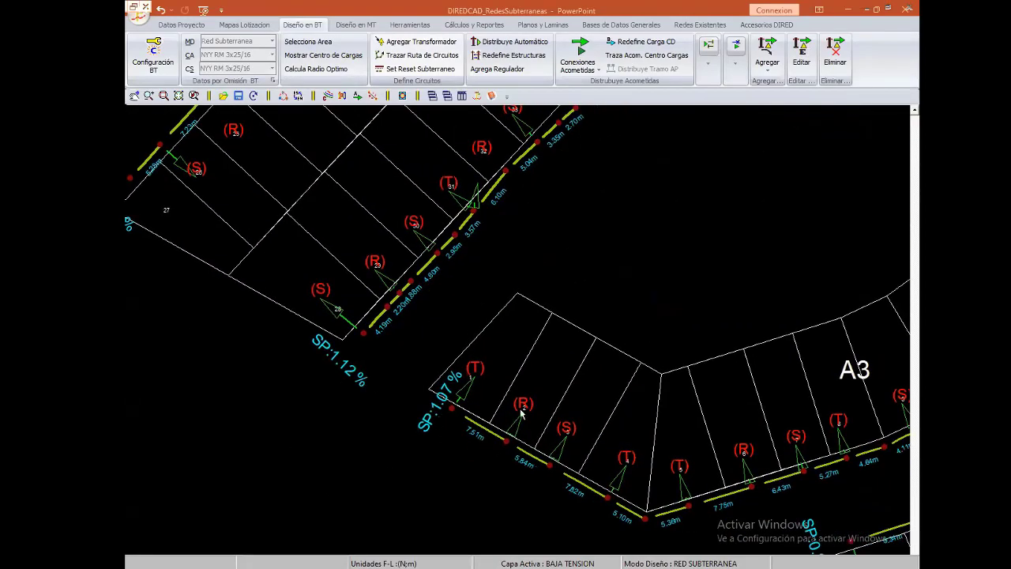
pyautogui.scroll(-2, 512, 433)
pyautogui.hscroll(1, 520, 418)
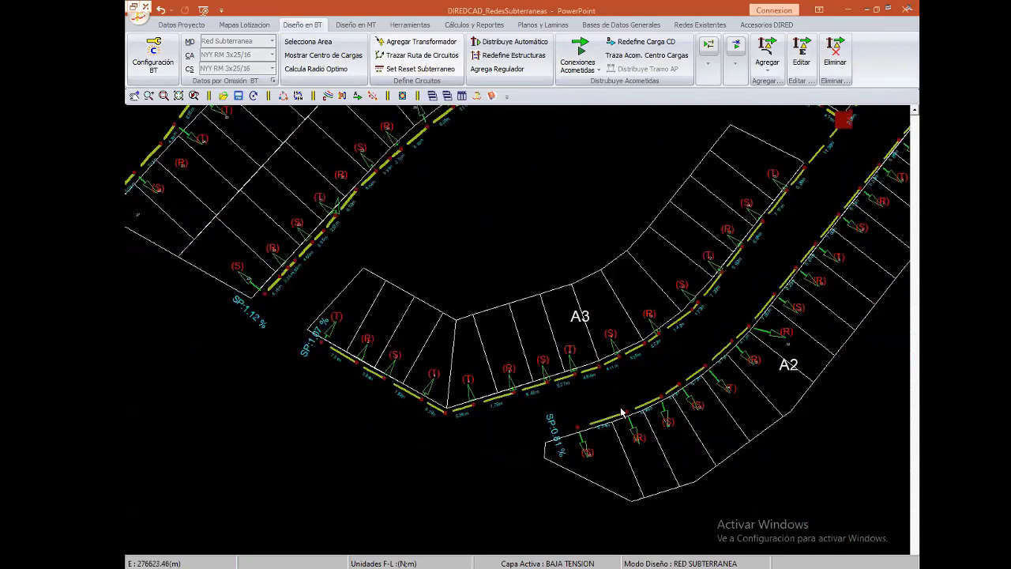
pyautogui.hscroll(3, 622, 413)
pyautogui.scroll(-2, 553, 395)
pyautogui.hscroll(2, 458, 372)
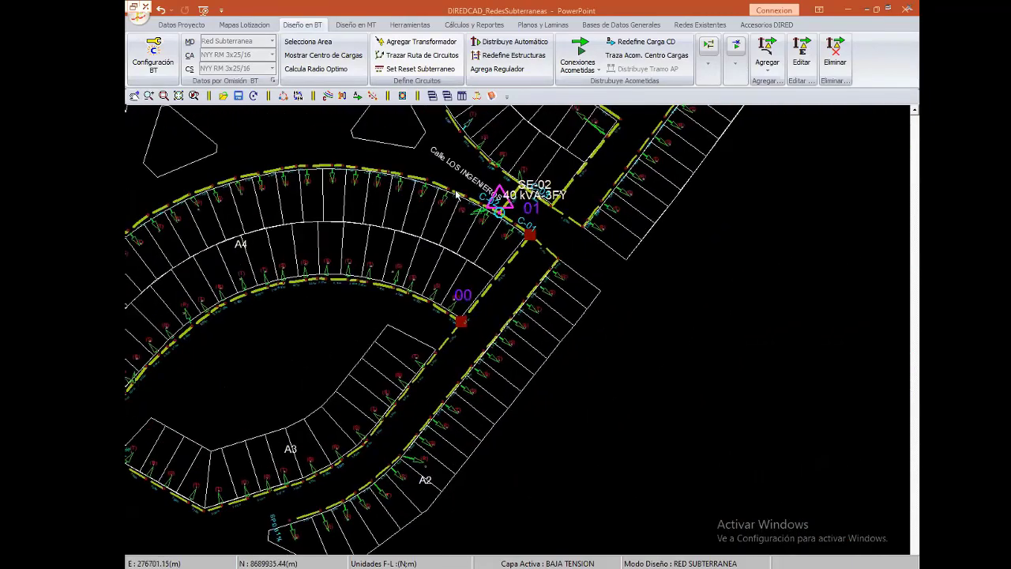
pyautogui.scroll(2, 441, 334)
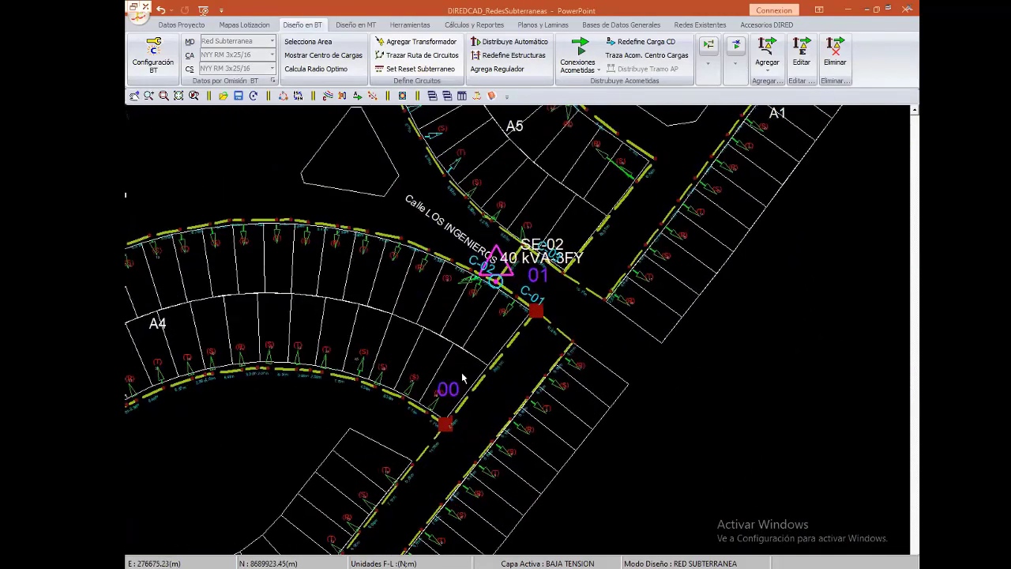
pyautogui.scroll(3, 474, 344)
# - Open element options near SE-02 and start a service connection, then dismiss the menu
pyautogui.rightClick(466, 274)
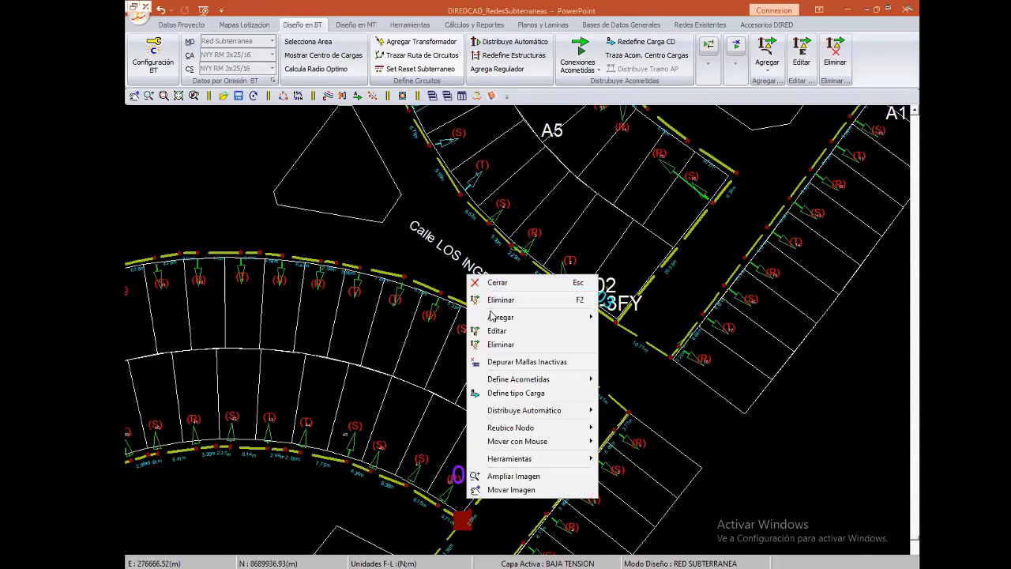
pyautogui.click(496, 343)
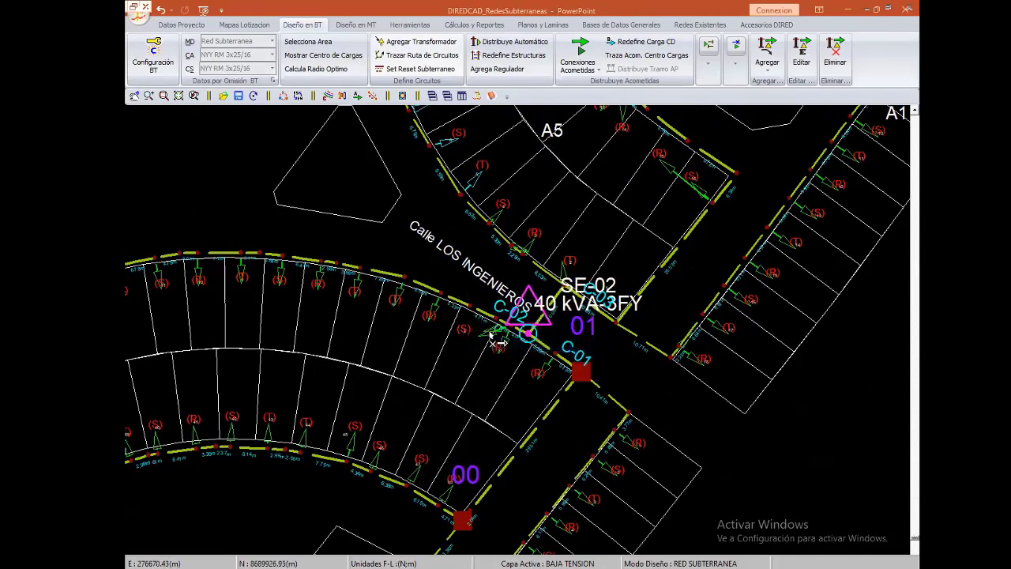
pyautogui.rightClick(466, 251)
pyautogui.moveTo(500, 293)
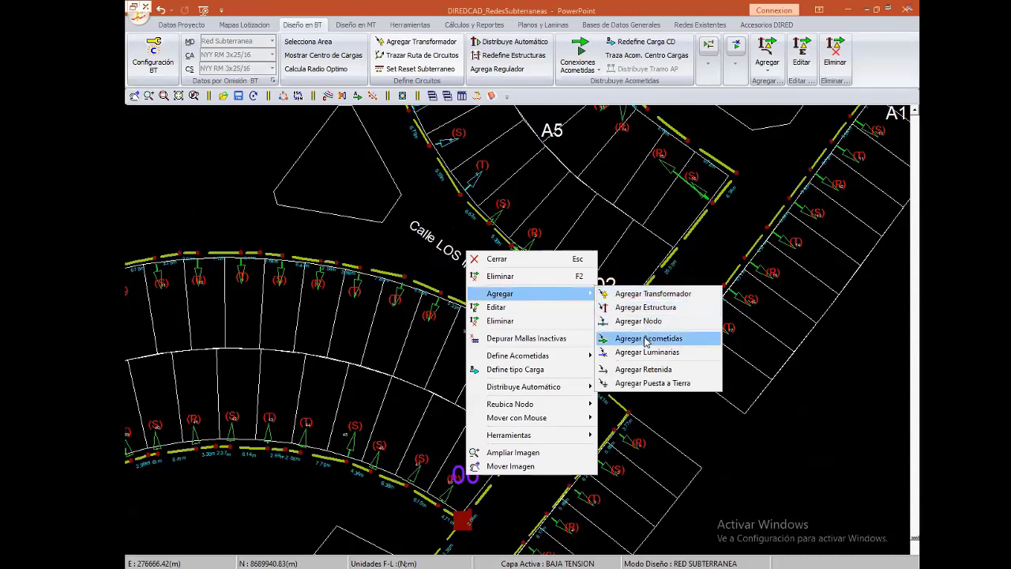
pyautogui.click(646, 339)
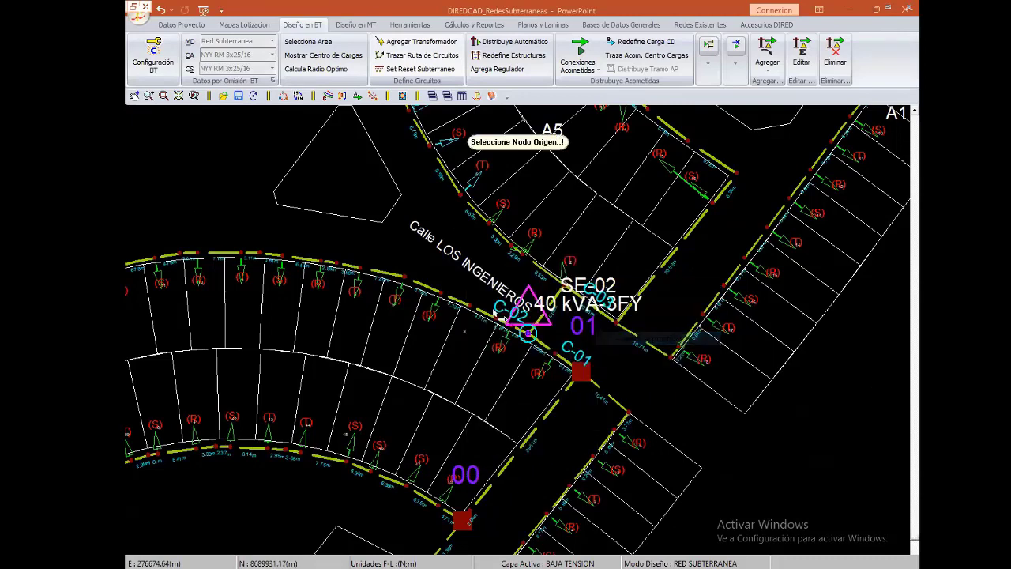
pyautogui.rightClick(466, 240)
pyautogui.press('Escape')
# - Pan the plan across block A4, the park blocks and Calle LOS BIOLOGOS with A7
pyautogui.scroll(-2, 339, 221)
pyautogui.scroll(-1, 553, 395)
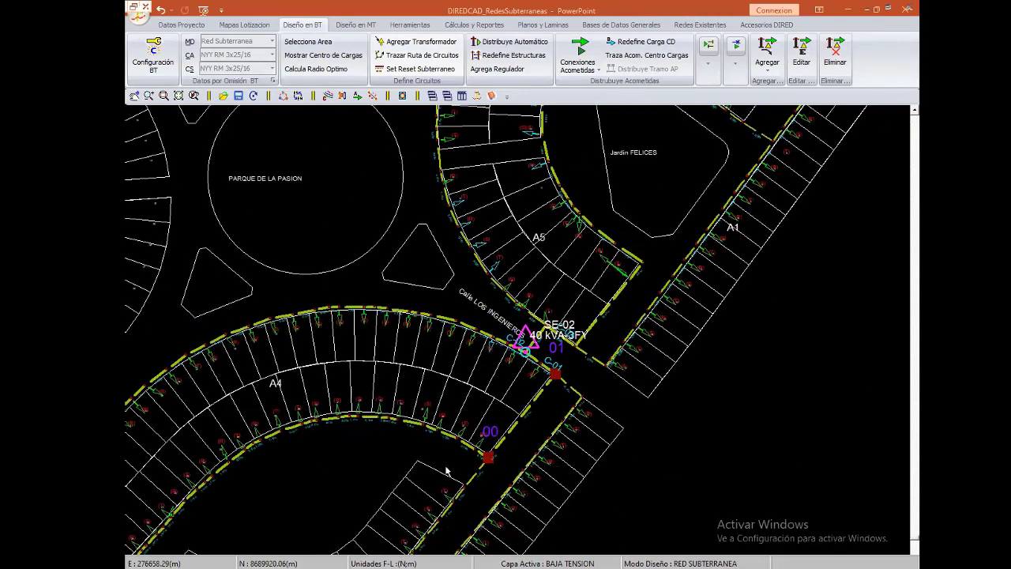
pyautogui.scroll(-1, 466, 395)
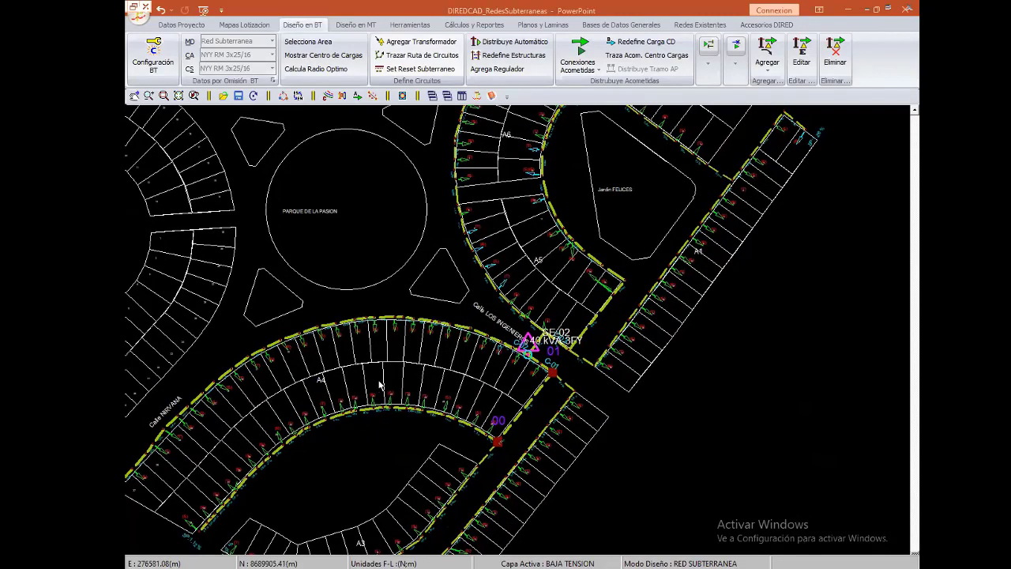
pyautogui.moveTo(328, 395); pyautogui.dragTo(349, 318, button='middle')
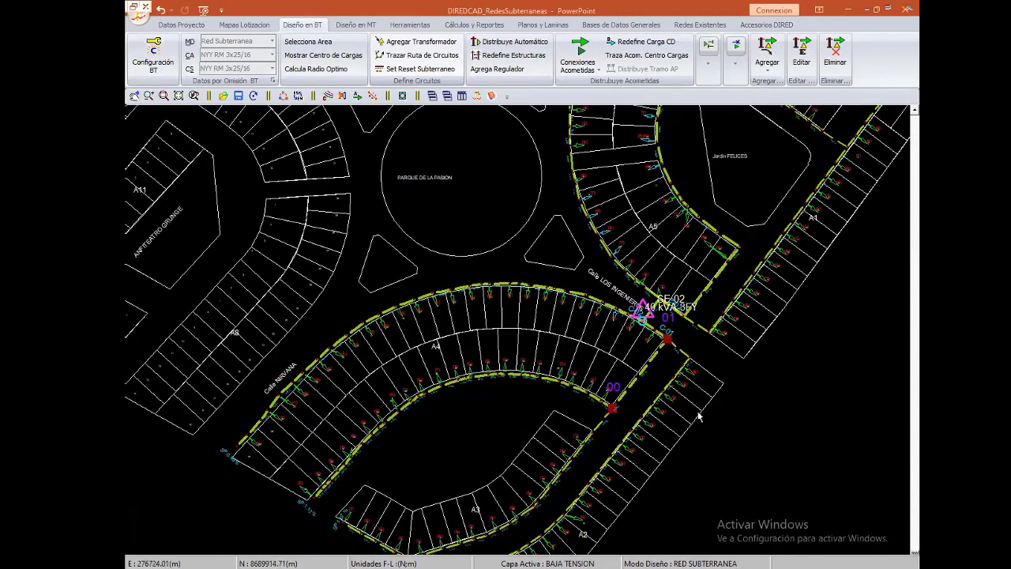
pyautogui.moveTo(648, 308); pyautogui.dragTo(425, 404, button='middle')
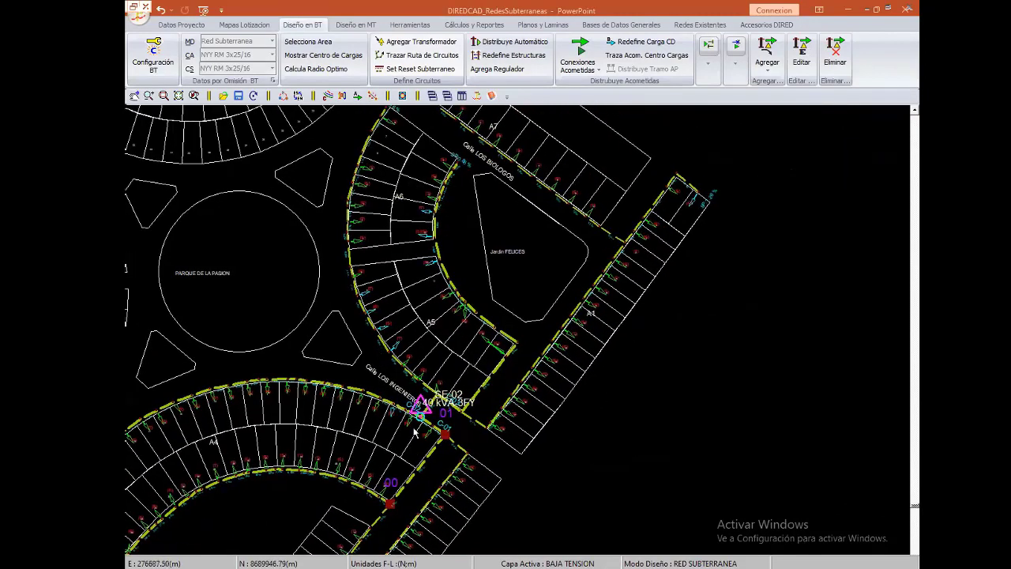
pyautogui.moveTo(583, 295); pyautogui.dragTo(566, 360, button='middle')
# - Zoom in on transformer SE-02 and block A4, then show the Cálculos y Reportes tools
pyautogui.scroll(2, 566, 360)
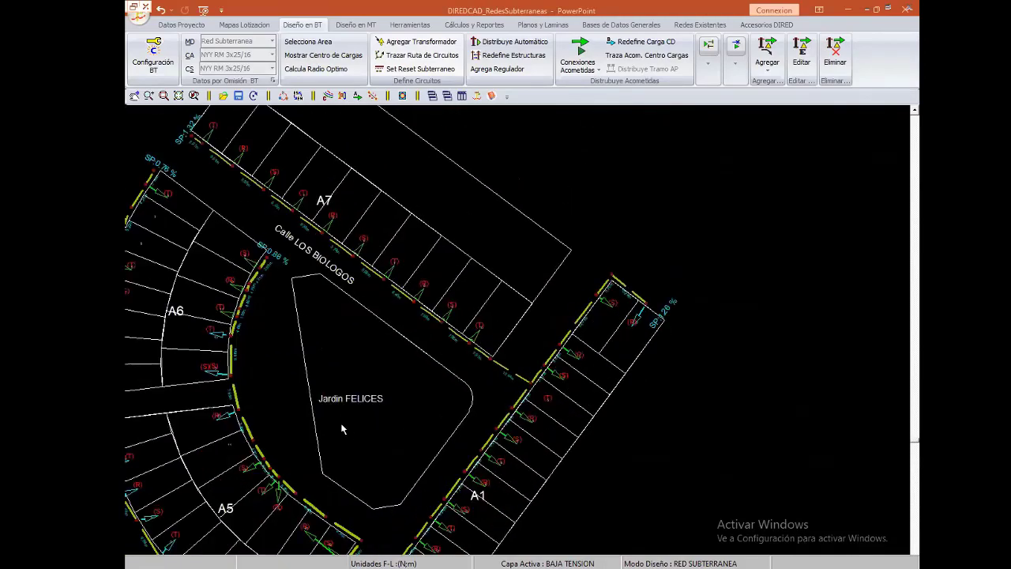
pyautogui.scroll(-1, 356, 479)
pyautogui.scroll(-1, 388, 345)
pyautogui.moveTo(388, 344); pyautogui.dragTo(455, 367, button='middle')
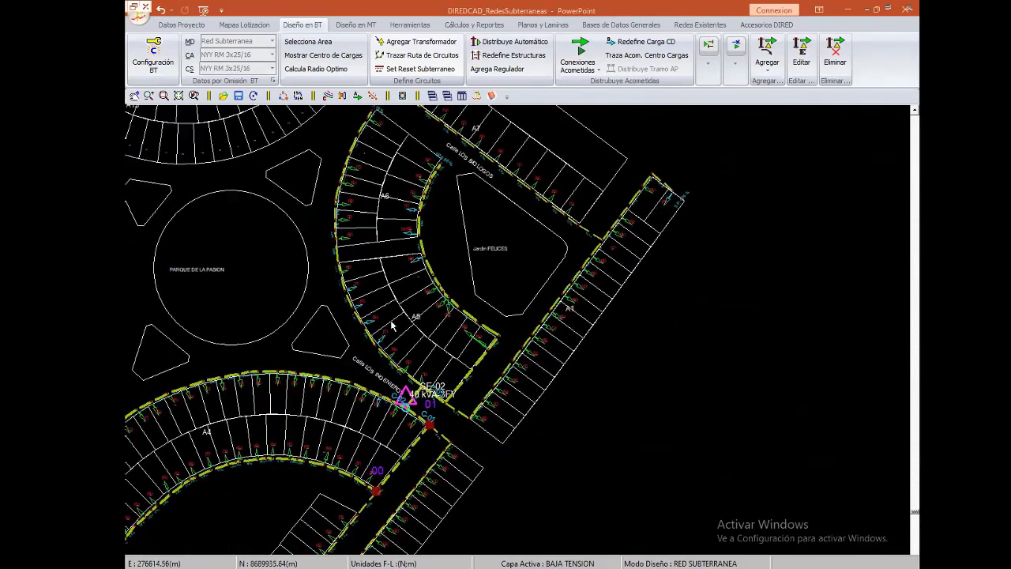
pyautogui.scroll(1, 455, 367)
pyautogui.scroll(1, 441, 405)
pyautogui.scroll(-1, 441, 405)
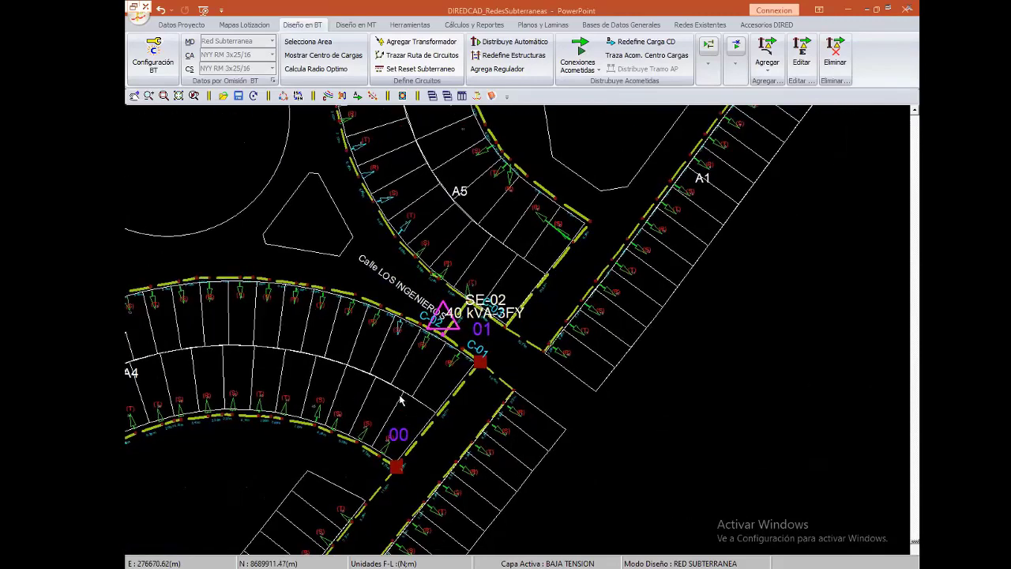
pyautogui.scroll(-1, 291, 423)
pyautogui.scroll(-1, 302, 410)
pyautogui.scroll(1, 302, 410)
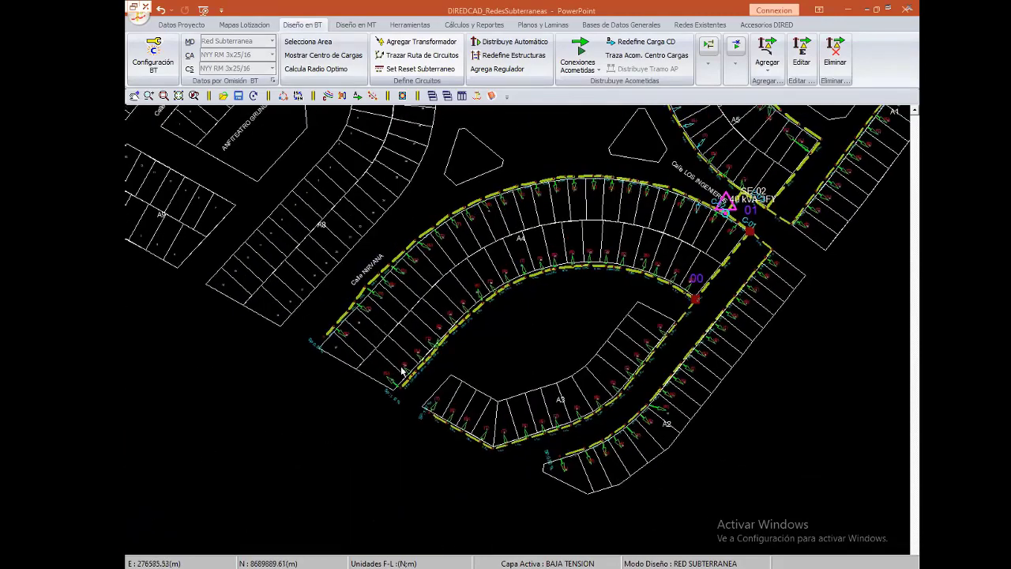
pyautogui.scroll(-1, 268, 407)
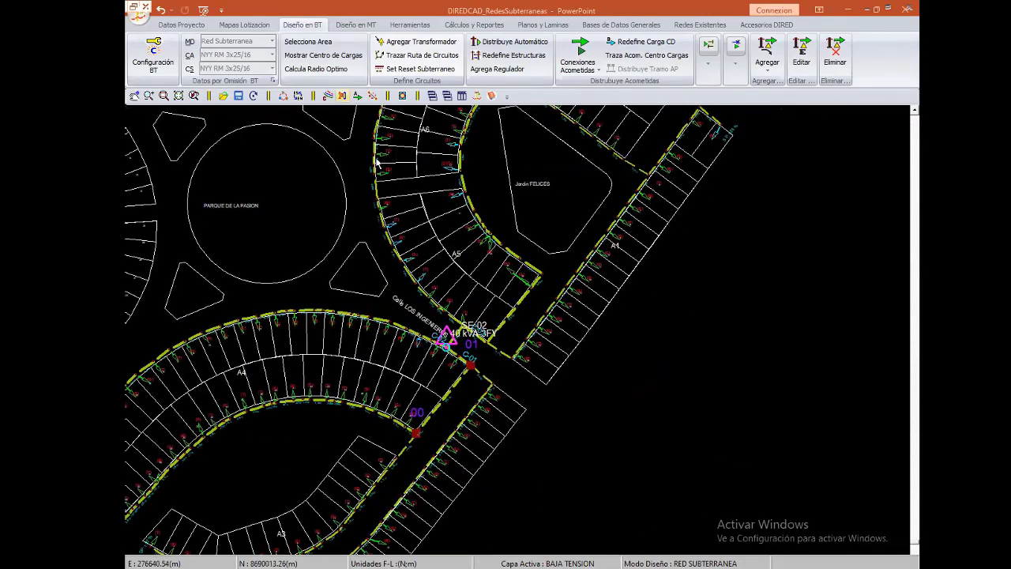
pyautogui.click(469, 28)
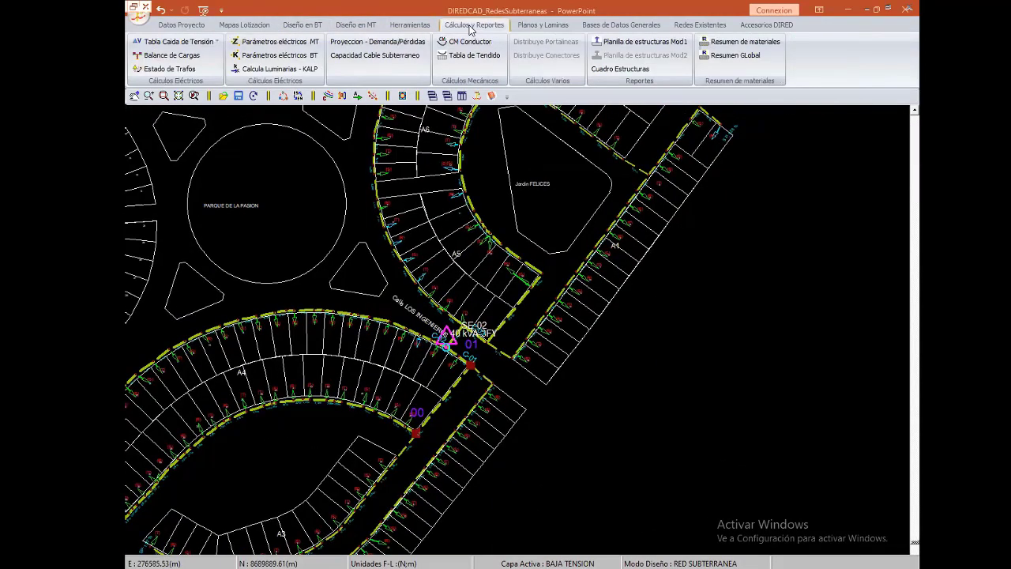
pyautogui.click(181, 44)
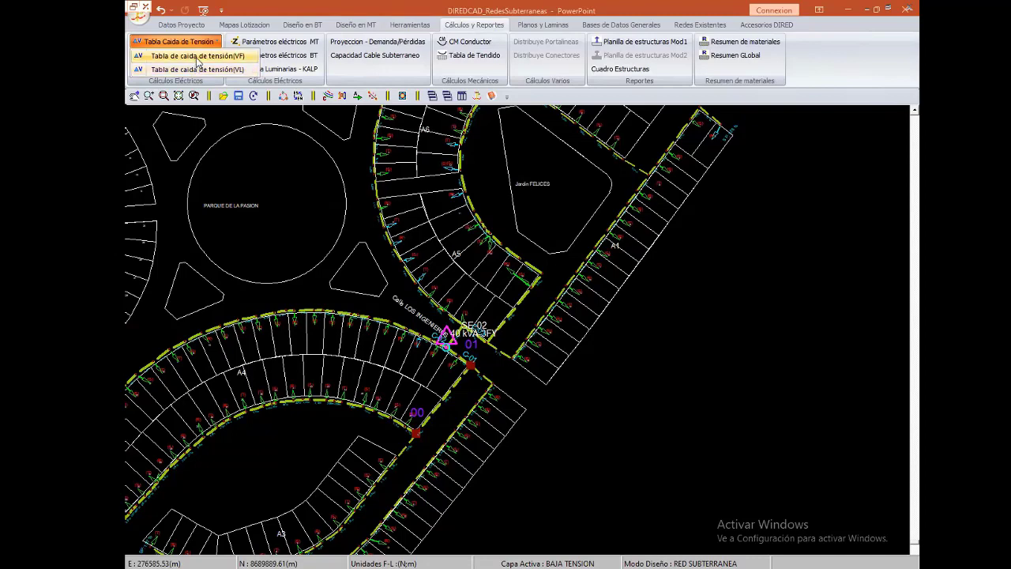
pyautogui.click(197, 58)
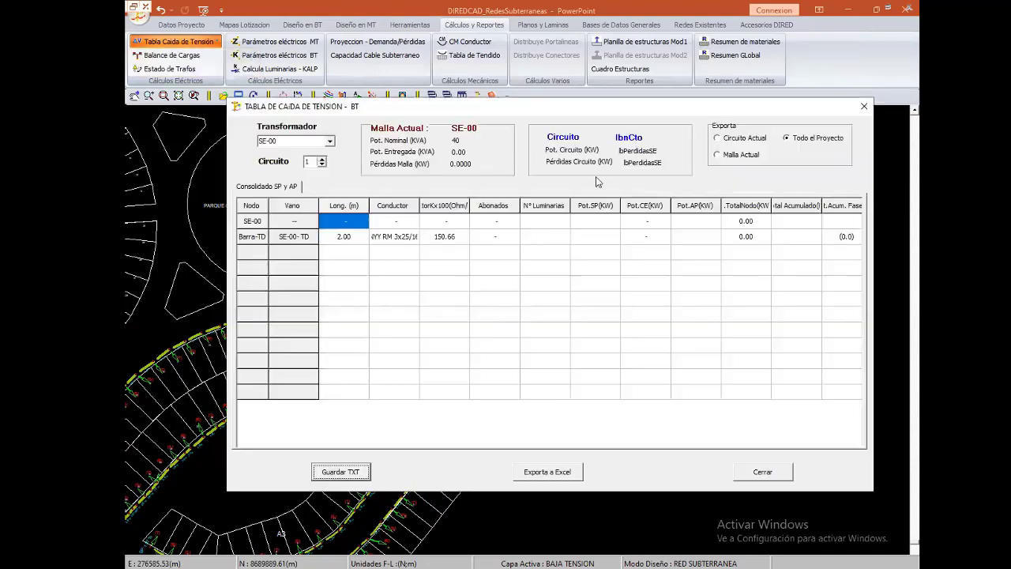
pyautogui.click(315, 141)
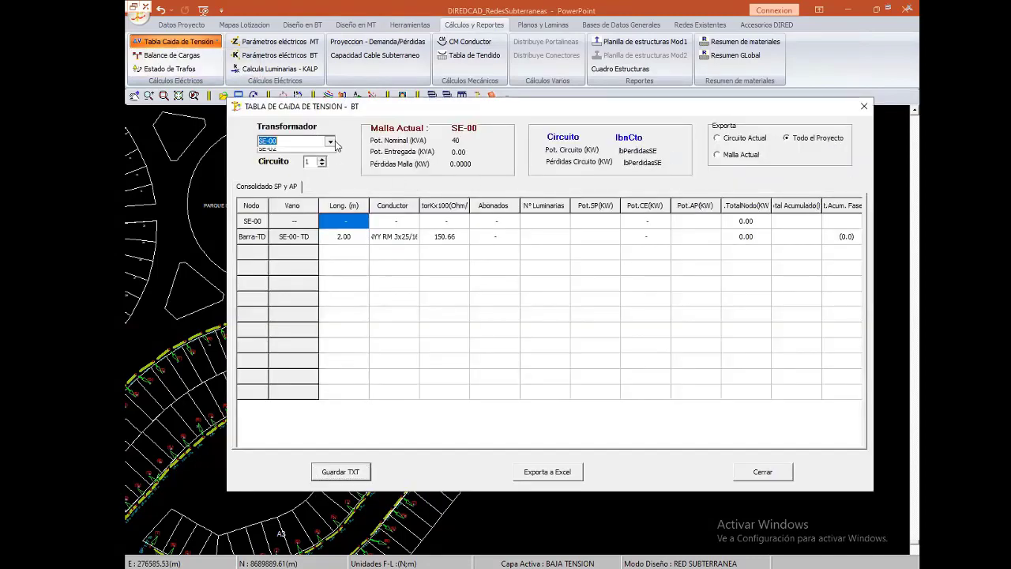
pyautogui.click(312, 171)
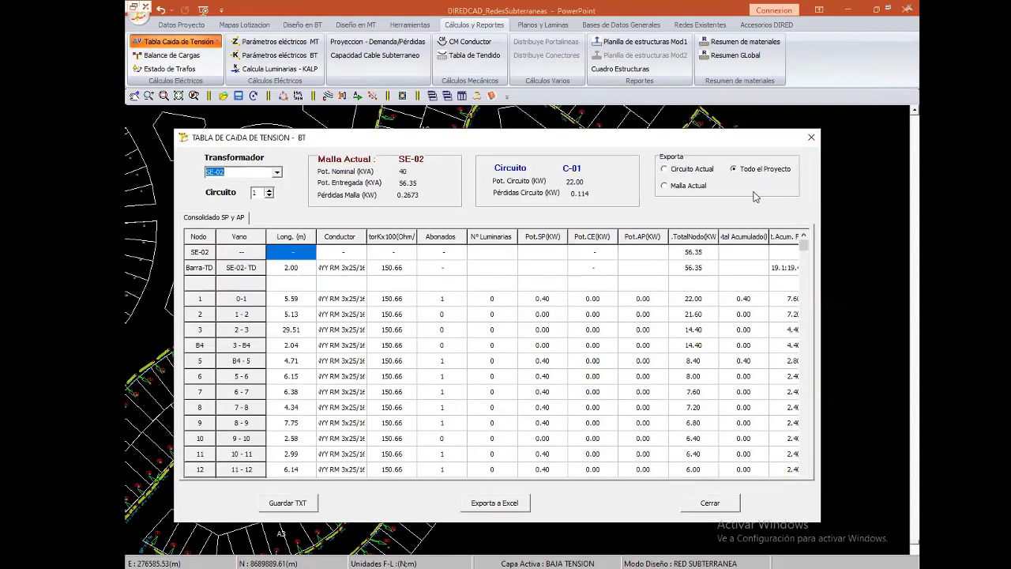
pyautogui.click(810, 137)
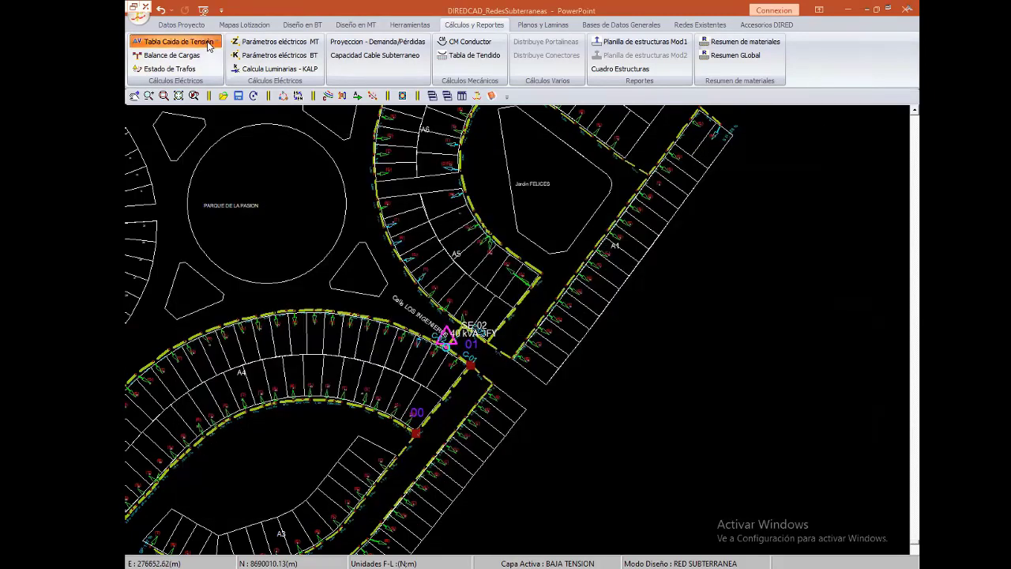
pyautogui.click(209, 44)
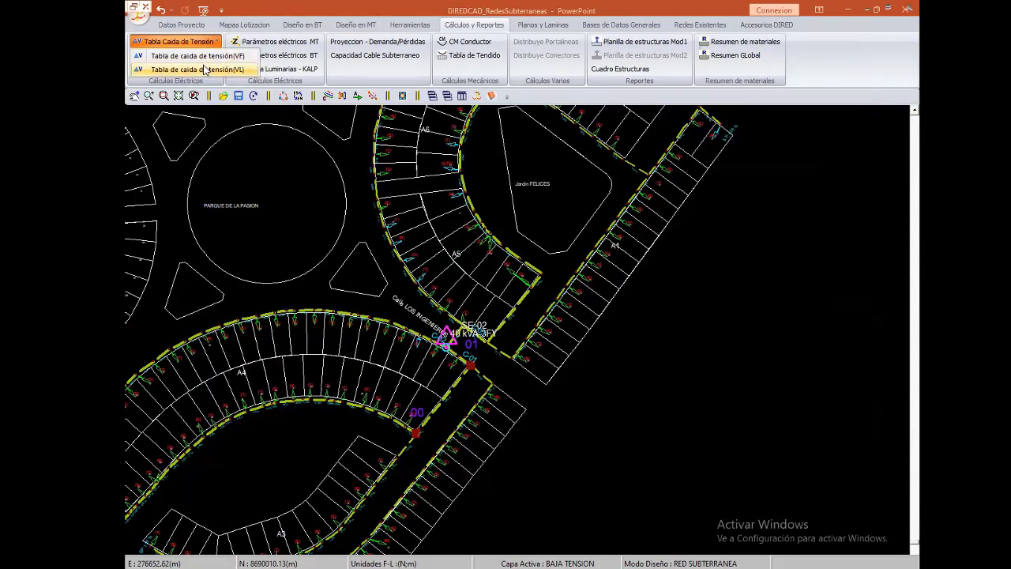
pyautogui.click(207, 70)
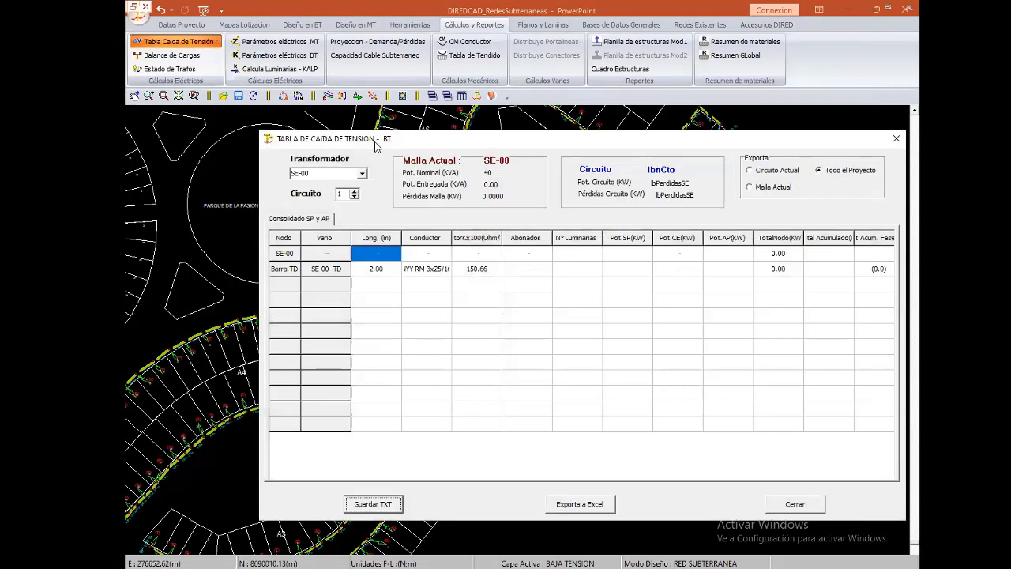
pyautogui.moveTo(376, 146); pyautogui.dragTo(295, 152)
pyautogui.click(281, 180)
pyautogui.click(268, 209)
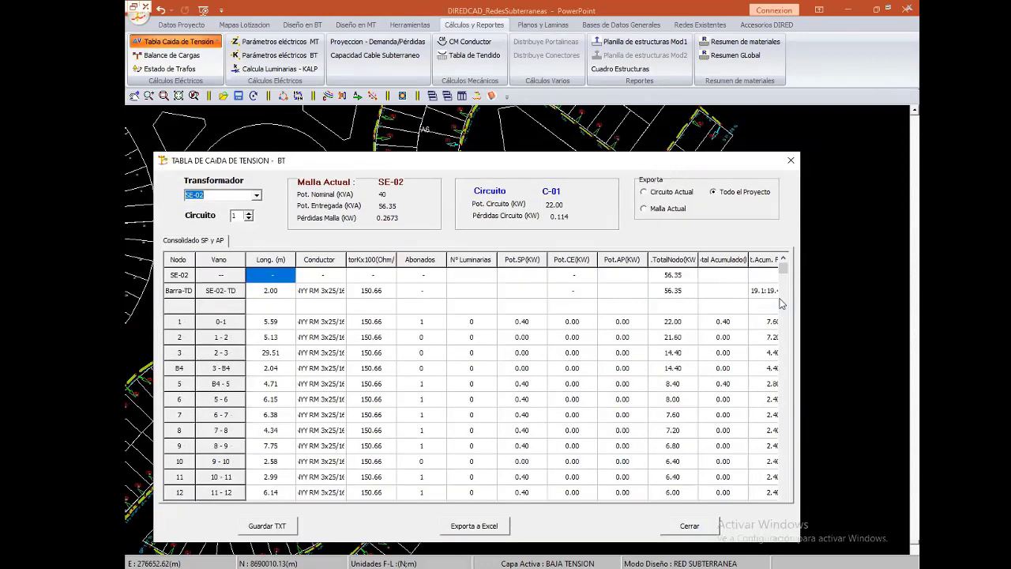
pyautogui.click(724, 338)
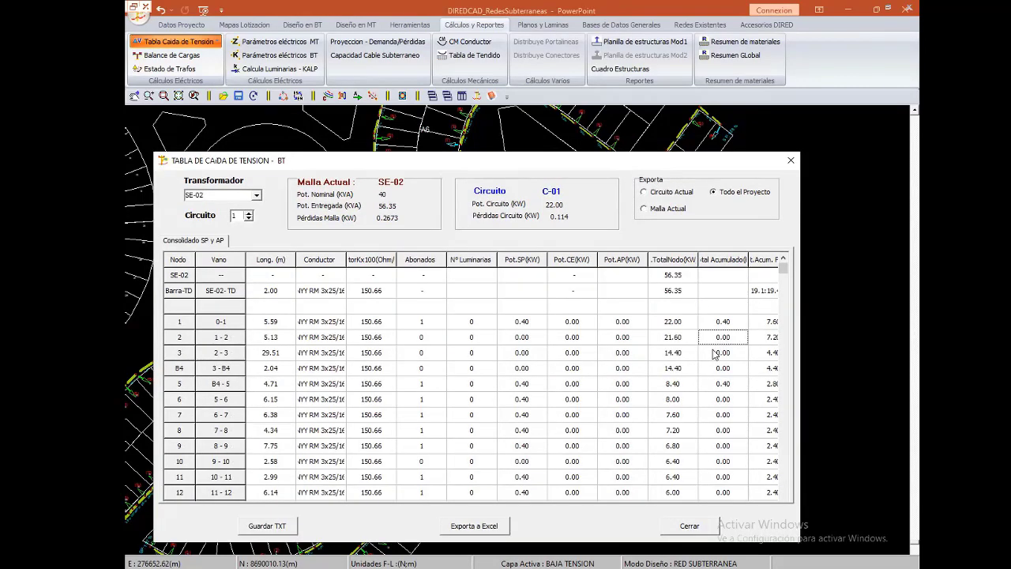
pyautogui.click(791, 162)
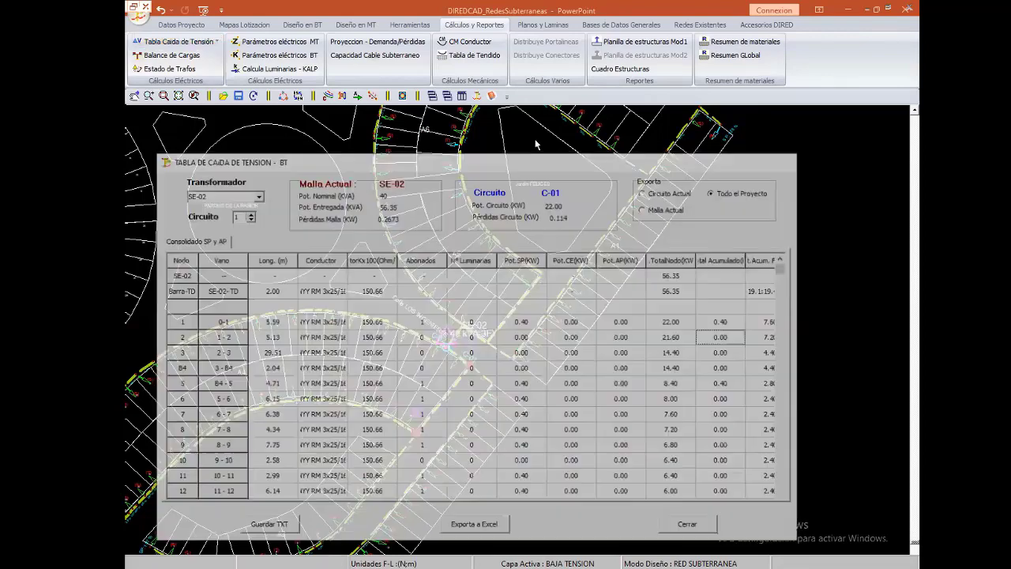
pyautogui.click(196, 45)
pyautogui.click(210, 57)
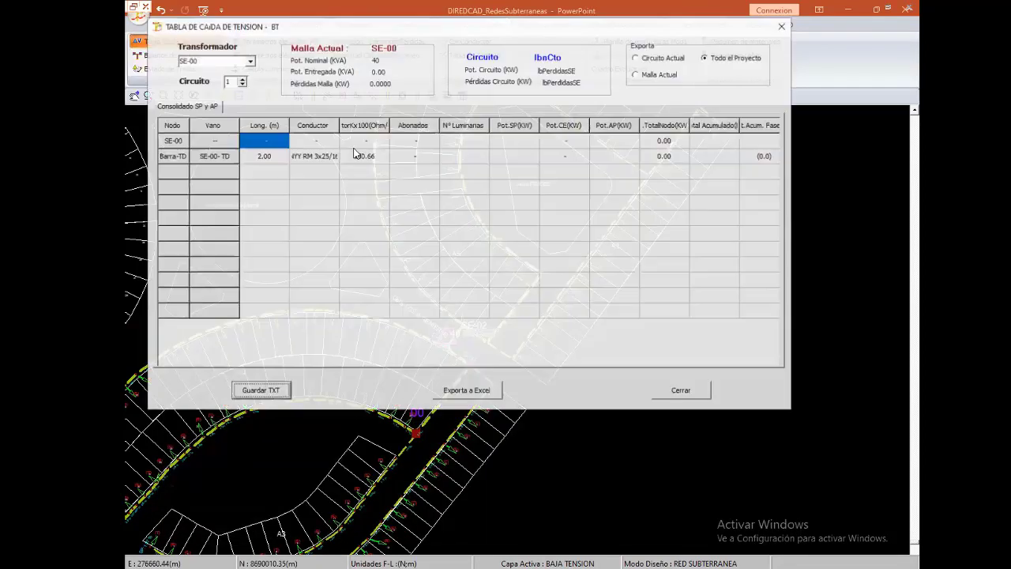
pyautogui.click(250, 61)
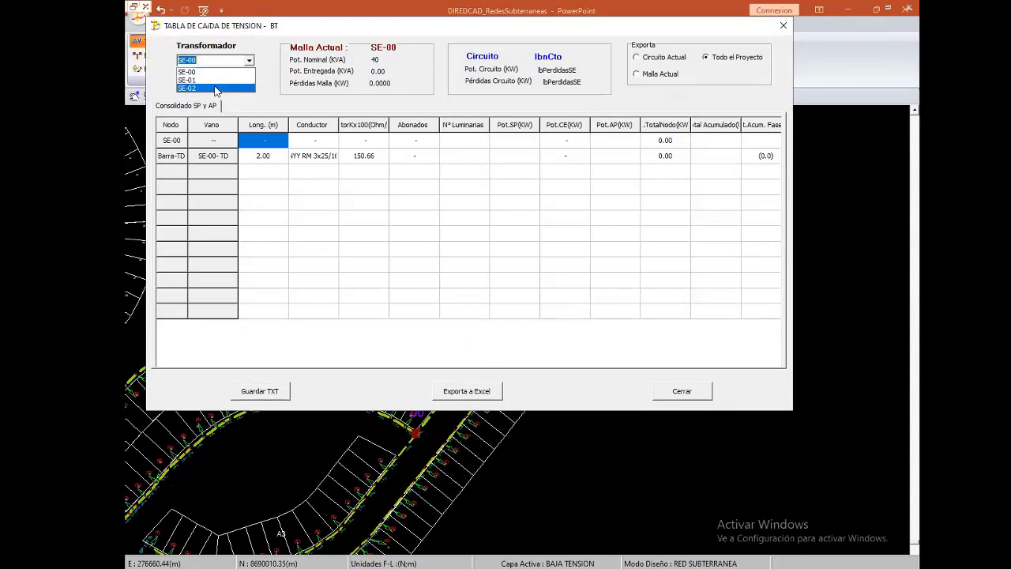
pyautogui.click(198, 91)
pyautogui.moveTo(333, 37); pyautogui.dragTo(335, 161)
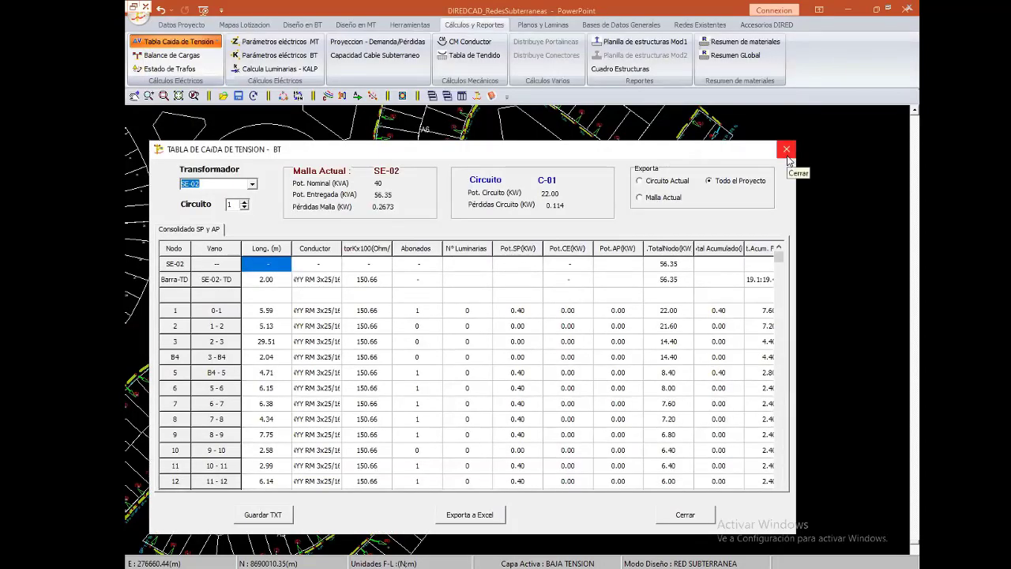
pyautogui.click(786, 152)
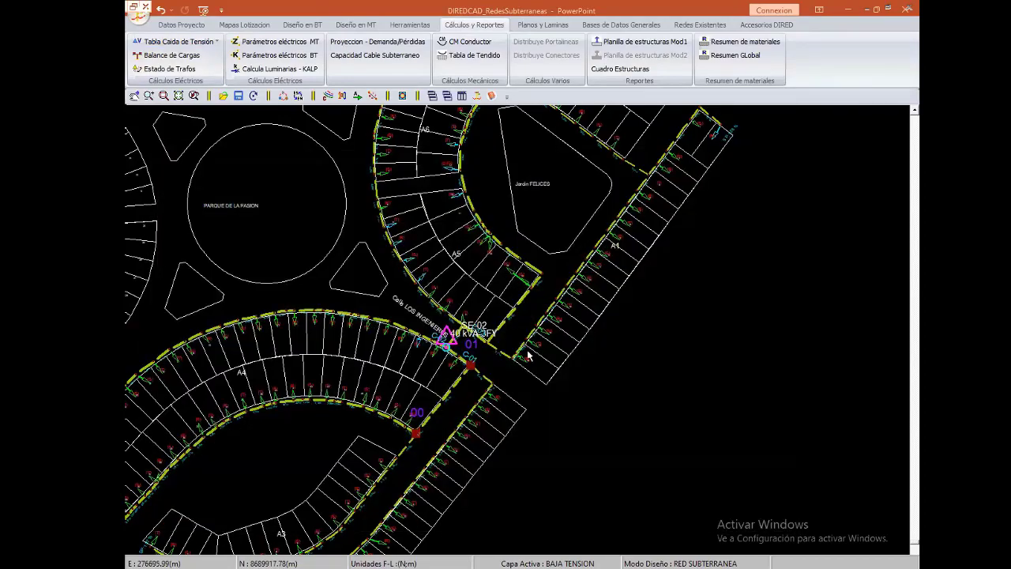
# - Zoom and pan the plan to centre block A7 and Calle LOS BIOLOGOS
pyautogui.scroll(2, 514, 448)
pyautogui.scroll(-2, 489, 363)
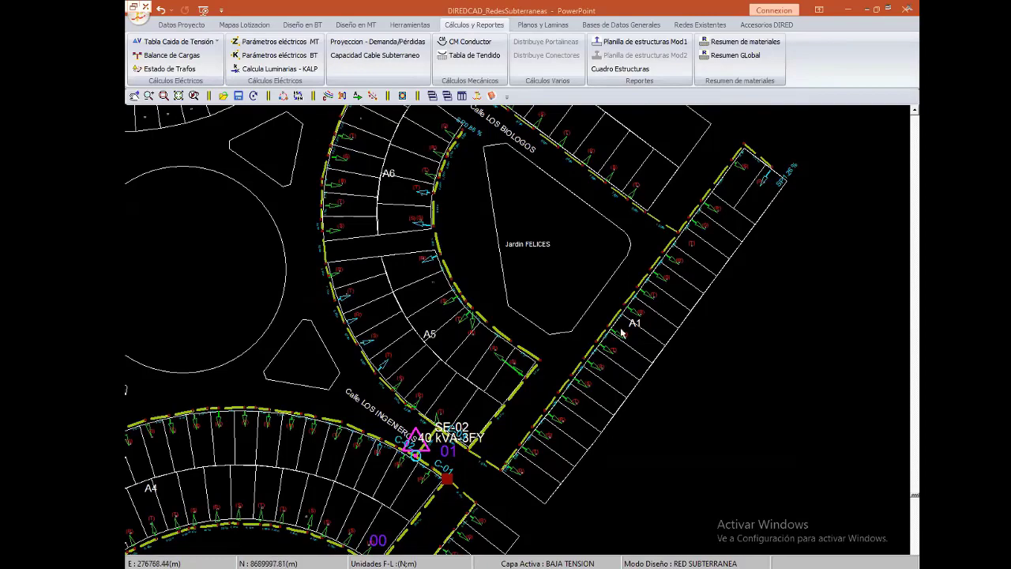
pyautogui.scroll(2, 553, 364)
pyautogui.scroll(2, 559, 368)
pyautogui.scroll(-2, 559, 368)
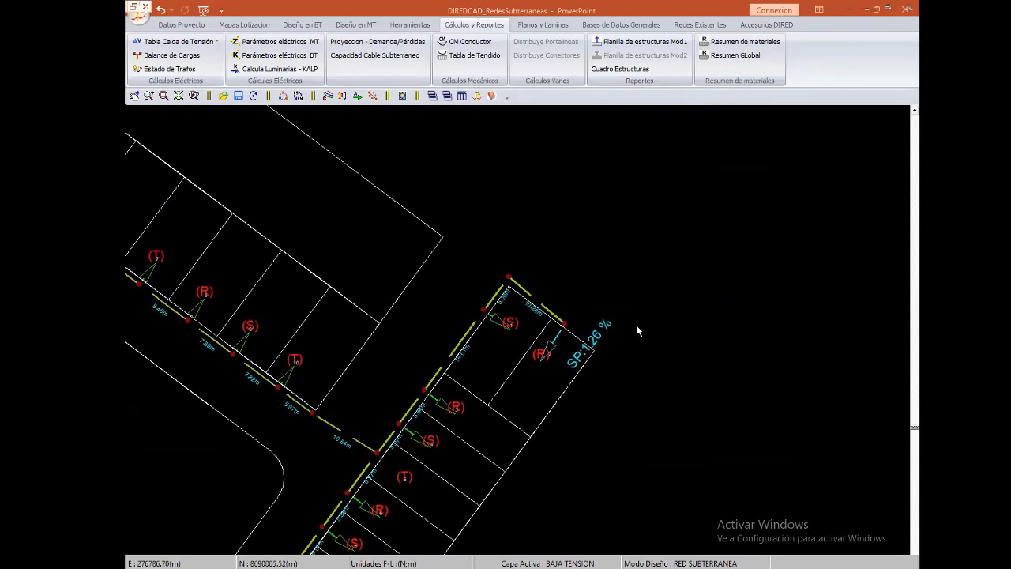
pyautogui.scroll(-1, 436, 355)
pyautogui.scroll(-1, 375, 335)
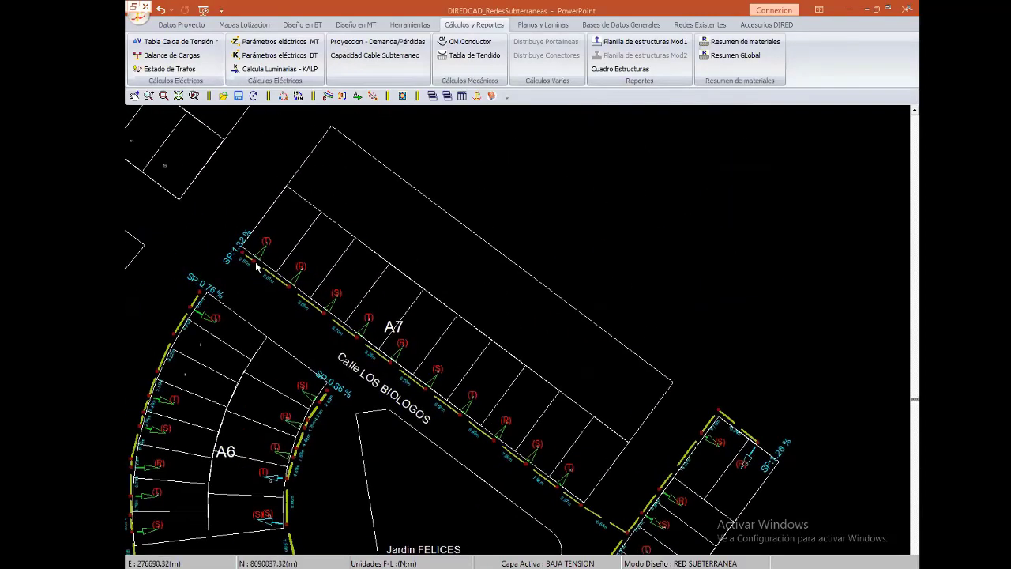
pyautogui.scroll(1, 269, 359)
pyautogui.moveTo(492, 433); pyautogui.dragTo(393, 340, button='middle')
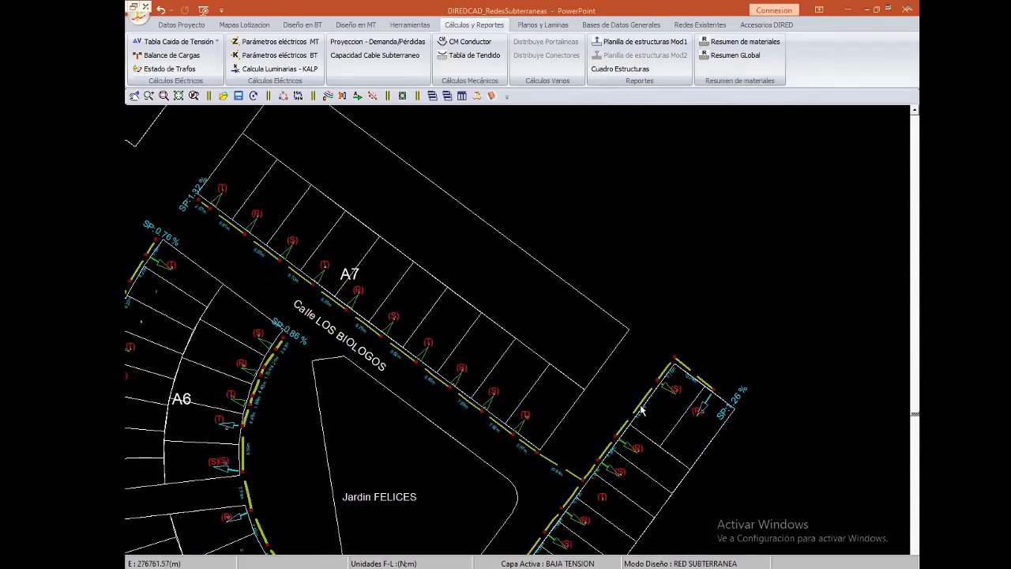
pyautogui.moveTo(645, 412); pyautogui.dragTo(550, 405, button='middle')
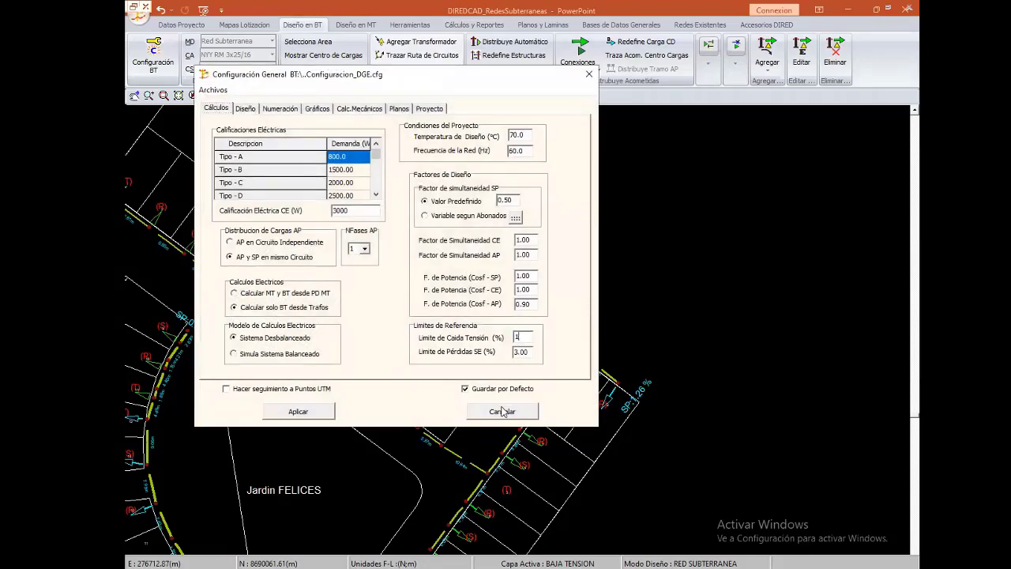
# - In Configuración BT's Cálculos tab, set Límite de Caída Tensión to 3.5 and apply
pyautogui.click(499, 408)
pyautogui.moveTo(350, 316)
pyautogui.mouseDown(button='middle')
pyautogui.moveTo(568, 261)
pyautogui.moveTo(537, 197)
pyautogui.mouseUp(button='middle')
pyautogui.scroll(-3, 568, 262)
pyautogui.scroll(2, 618, 342)
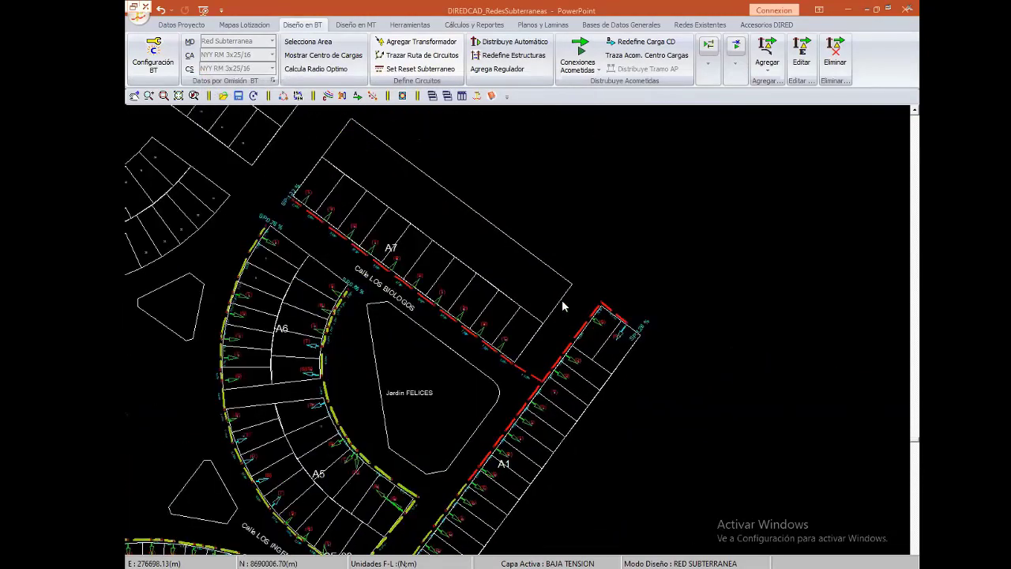
pyautogui.scroll(2, 618, 341)
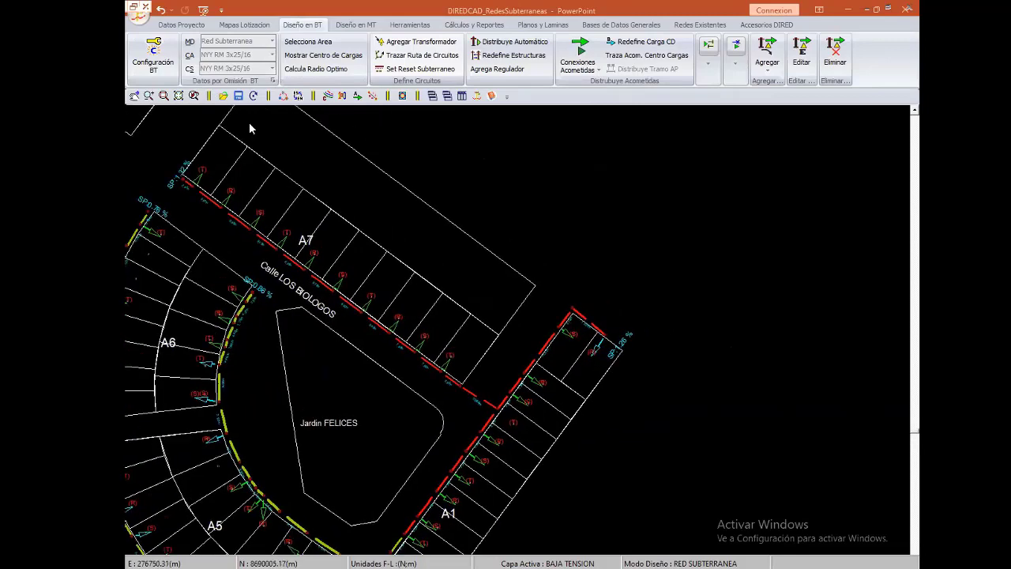
pyautogui.moveTo(249, 127); pyautogui.dragTo(253, 165, button='middle')
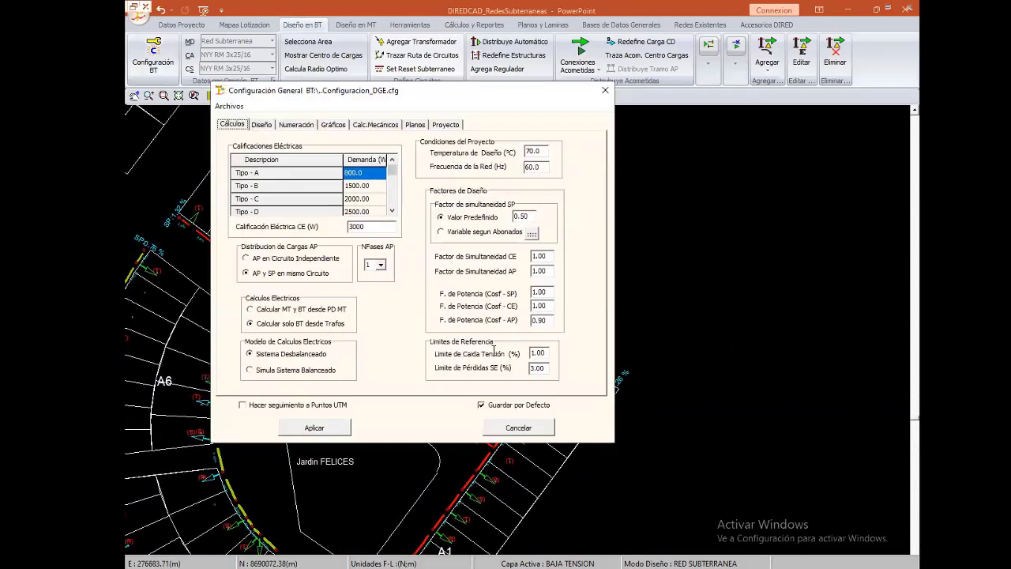
pyautogui.press('Tab')
pyautogui.write('3.5')
pyautogui.click(316, 430)
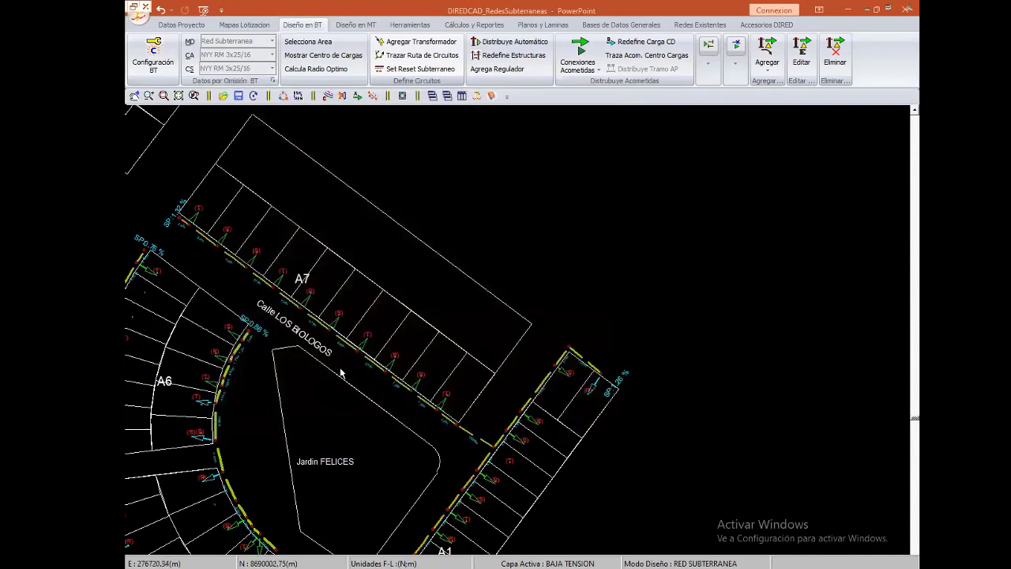
pyautogui.scroll(-2, 319, 337)
pyautogui.scroll(1, 319, 338)
pyautogui.moveTo(319, 337); pyautogui.dragTo(348, 344, button='middle')
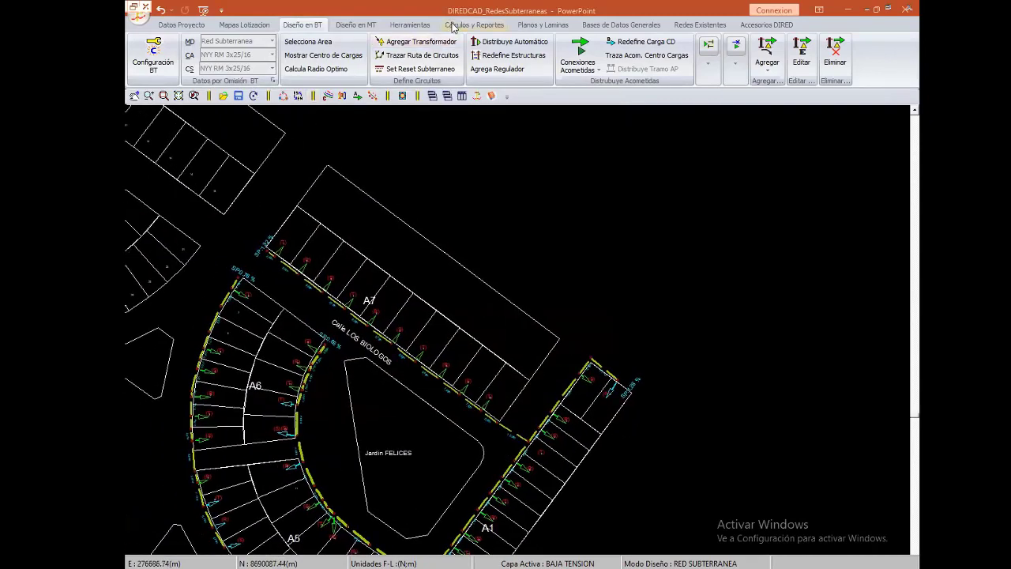
# - Switch to Cálculos y Reportes, centre SE-02 and open the Estado de Trafos report
pyautogui.click(474, 25)
pyautogui.moveTo(279, 514); pyautogui.dragTo(290, 424, button='middle')
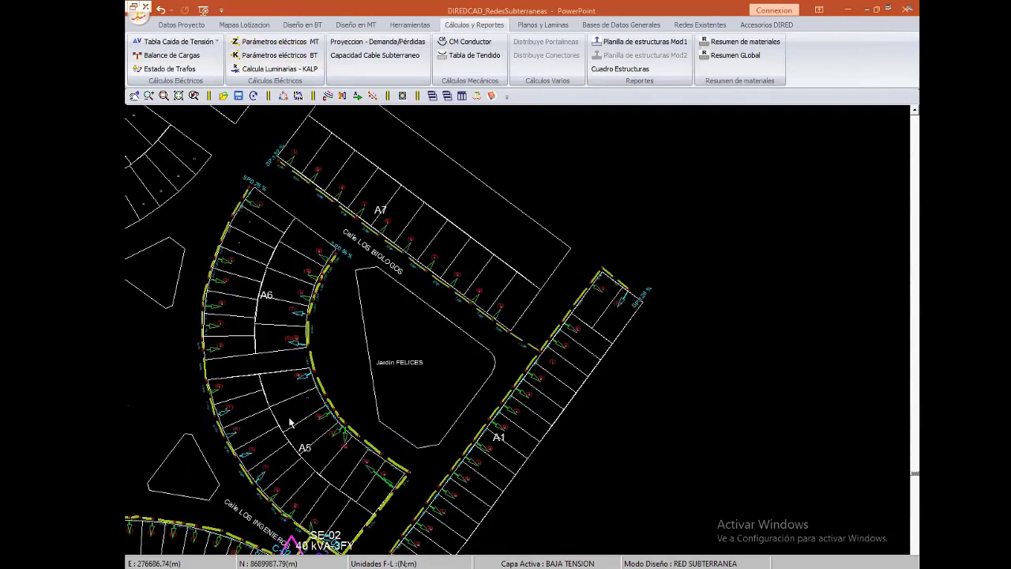
pyautogui.scroll(-2, 397, 357)
pyautogui.moveTo(379, 395); pyautogui.dragTo(475, 365, button='middle')
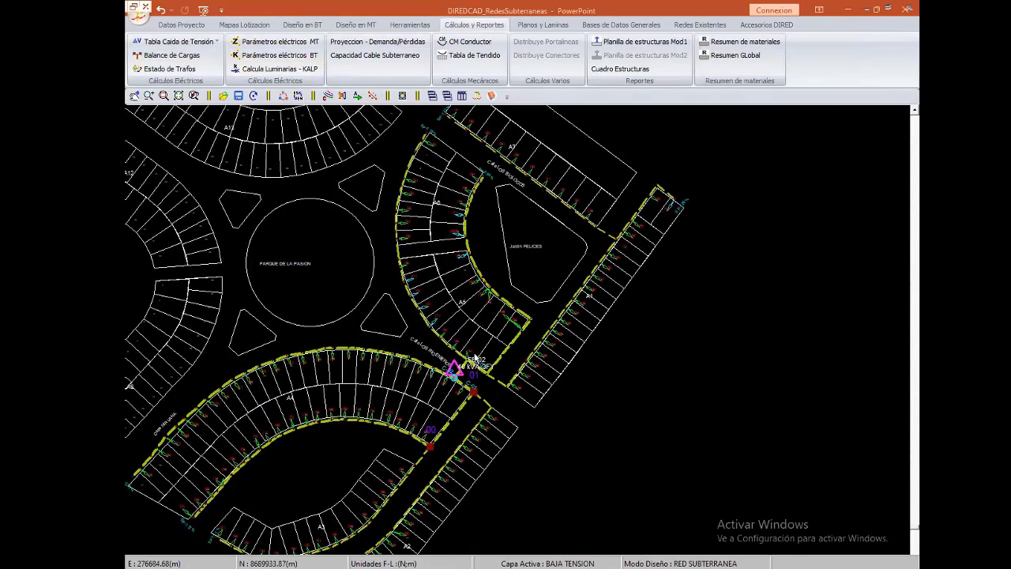
pyautogui.scroll(2, 475, 359)
pyautogui.scroll(-2, 442, 379)
pyautogui.scroll(1, 448, 427)
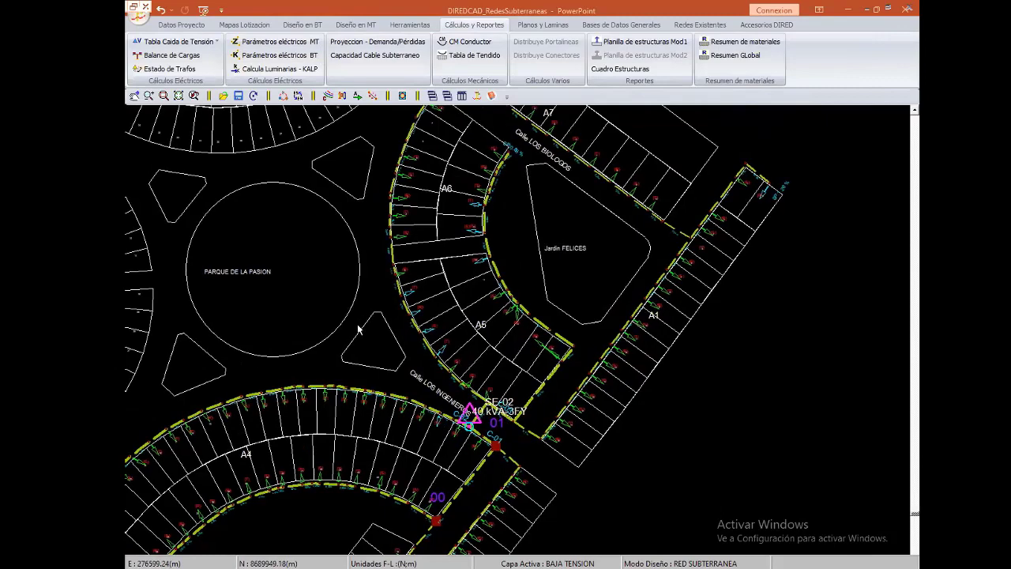
pyautogui.scroll(1, 358, 330)
pyautogui.scroll(-1, 551, 377)
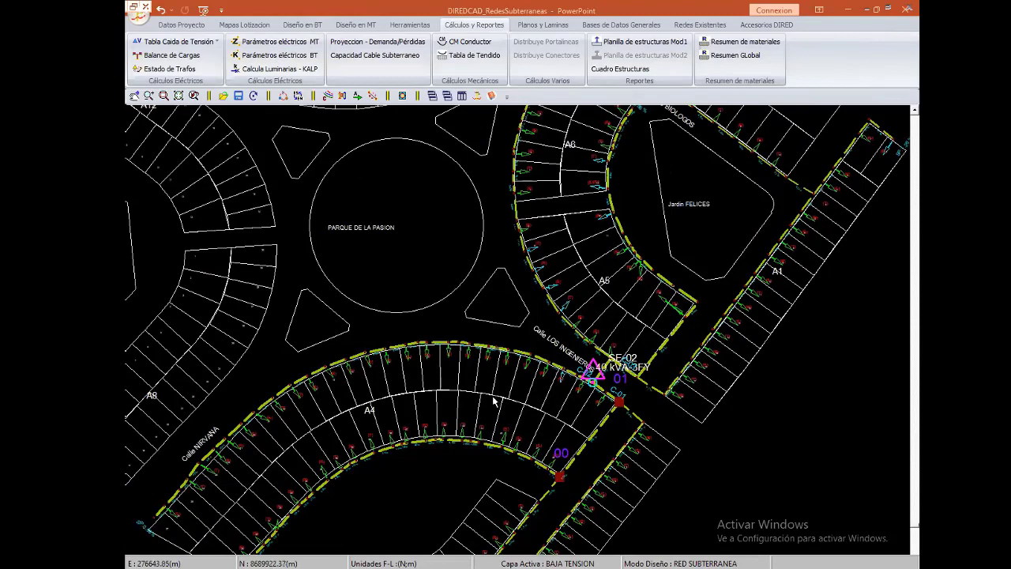
pyautogui.click(185, 71)
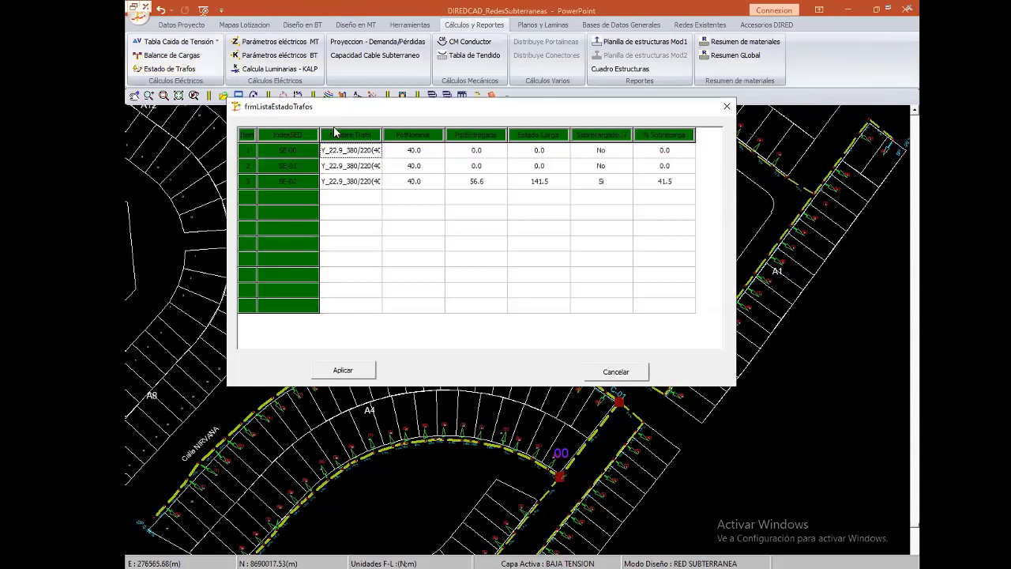
pyautogui.moveTo(332, 114); pyautogui.dragTo(318, 217)
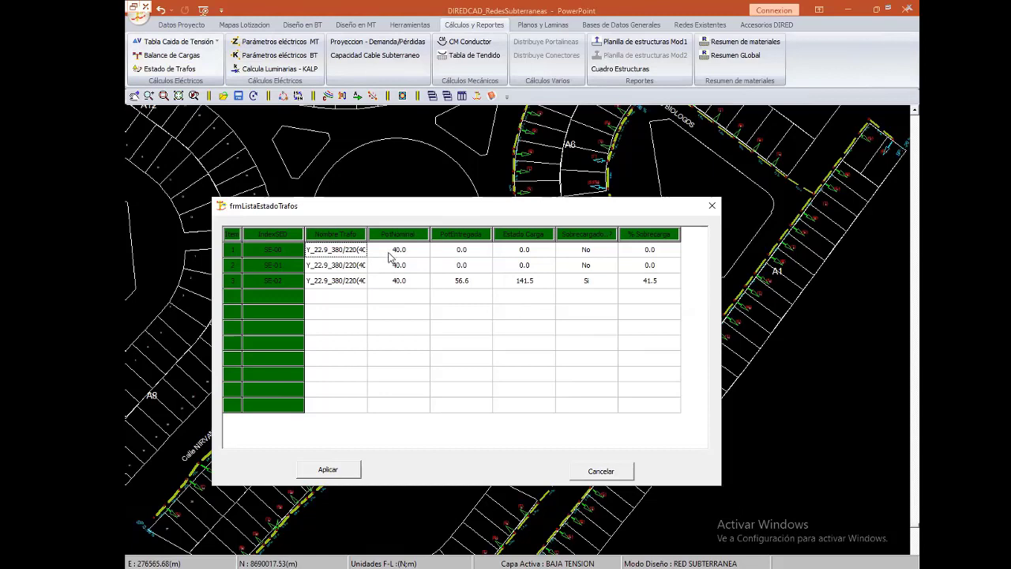
# - Read the transformer rows, finding SE-02 at 40.0 kVA, 56.6 delivered, 141.5% load, overloaded
pyautogui.click(395, 251)
pyautogui.click(393, 266)
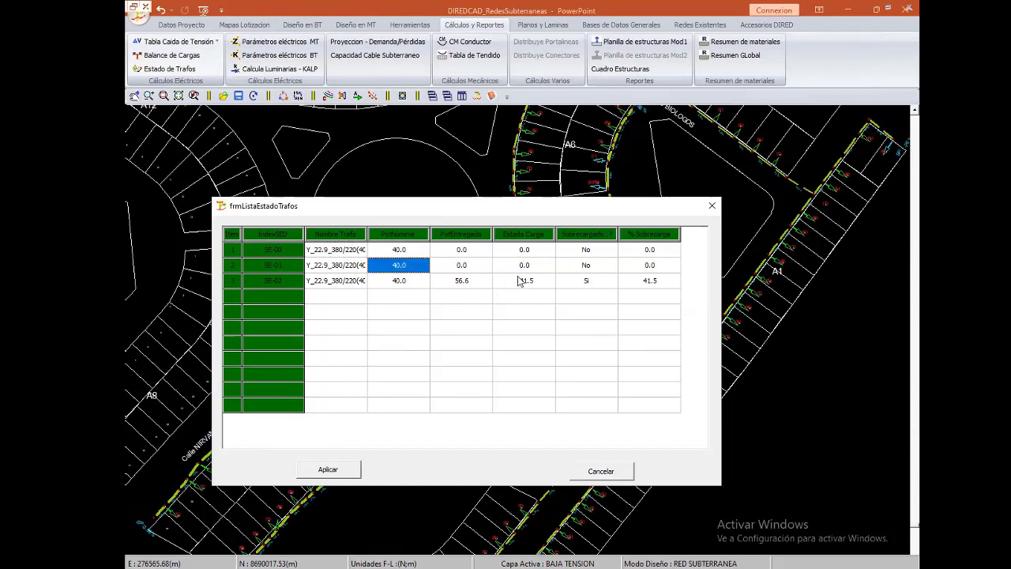
pyautogui.click(580, 254)
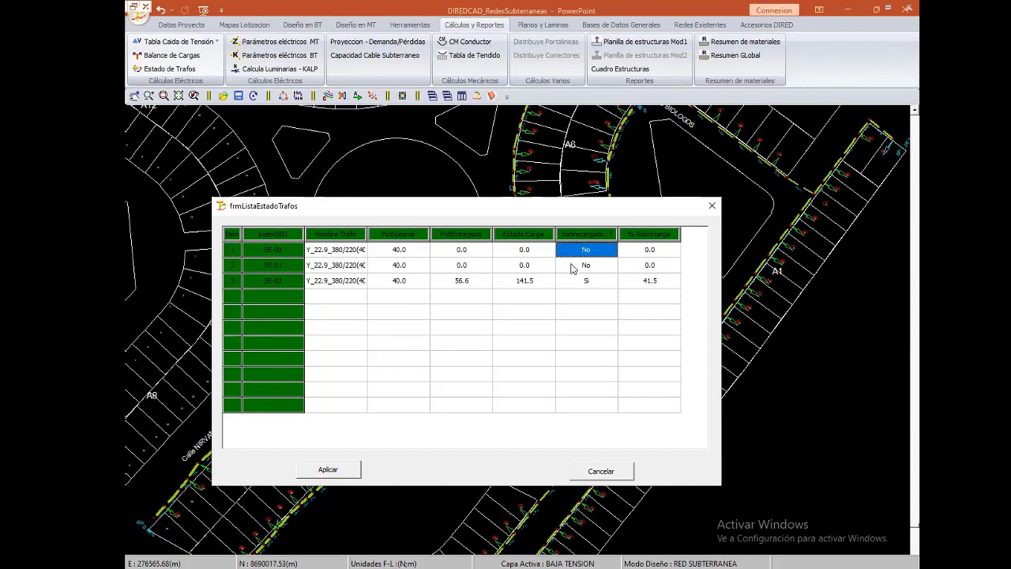
pyautogui.click(576, 264)
pyautogui.click(404, 283)
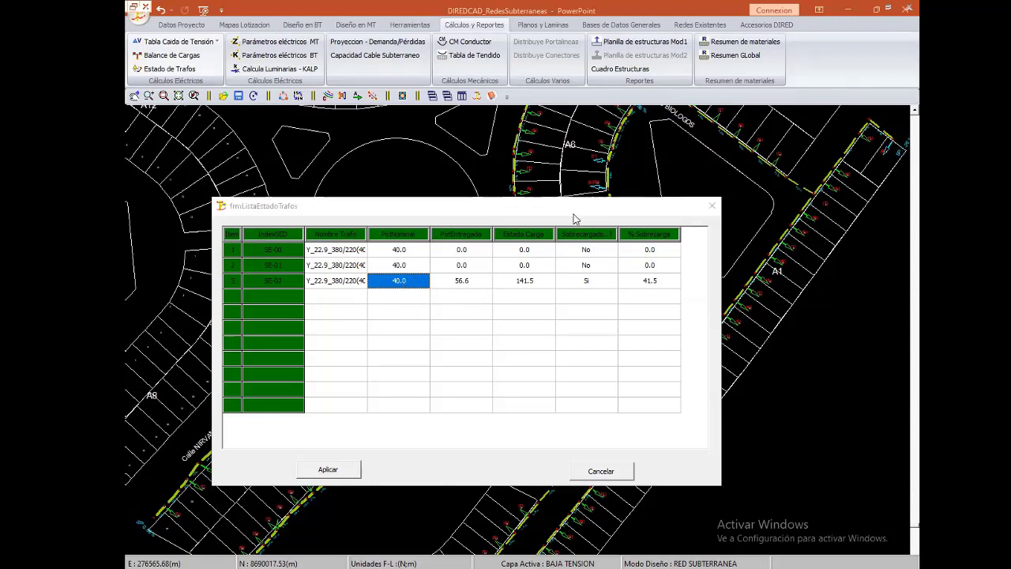
pyautogui.click(473, 287)
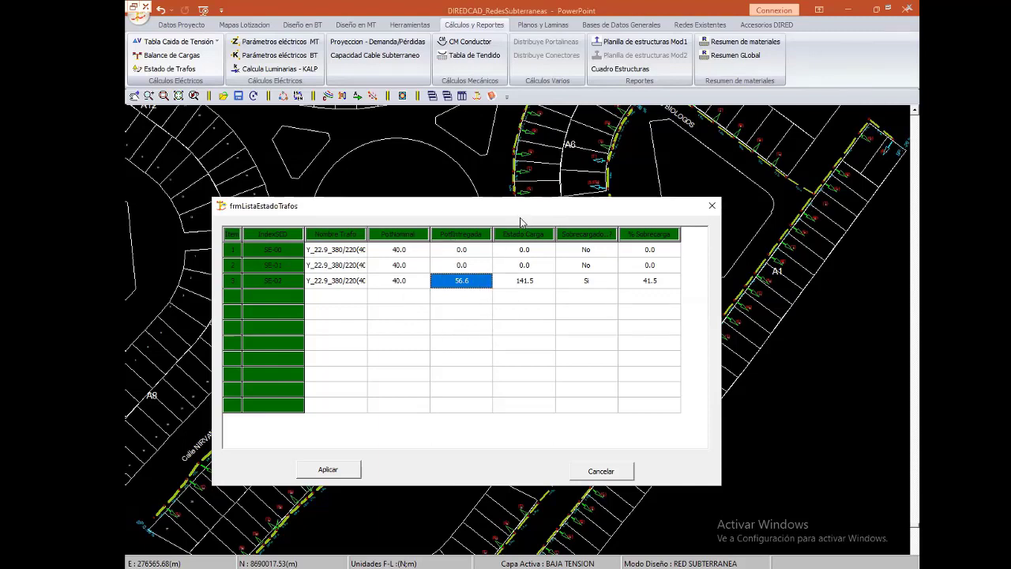
pyautogui.click(532, 304)
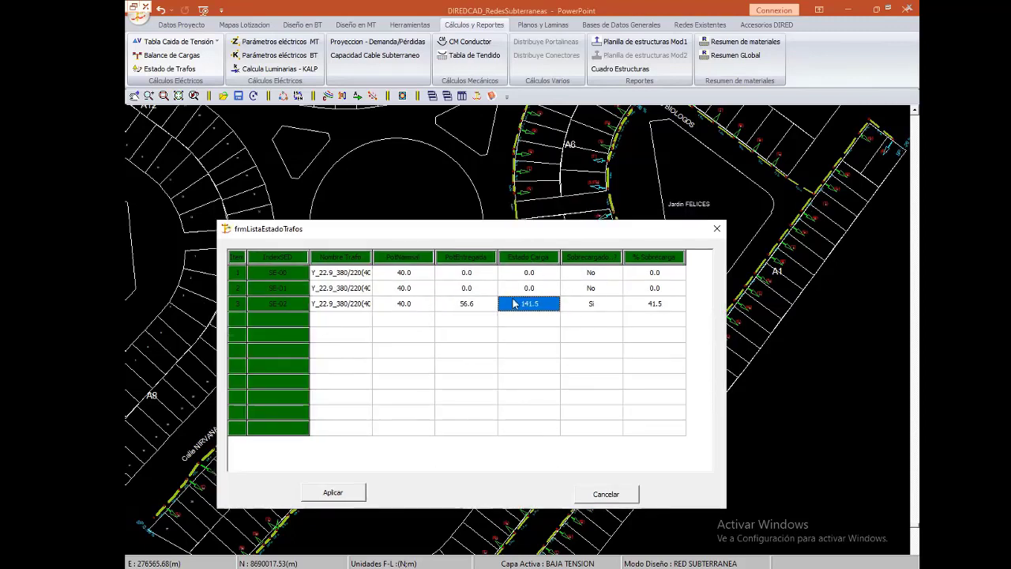
pyautogui.click(594, 311)
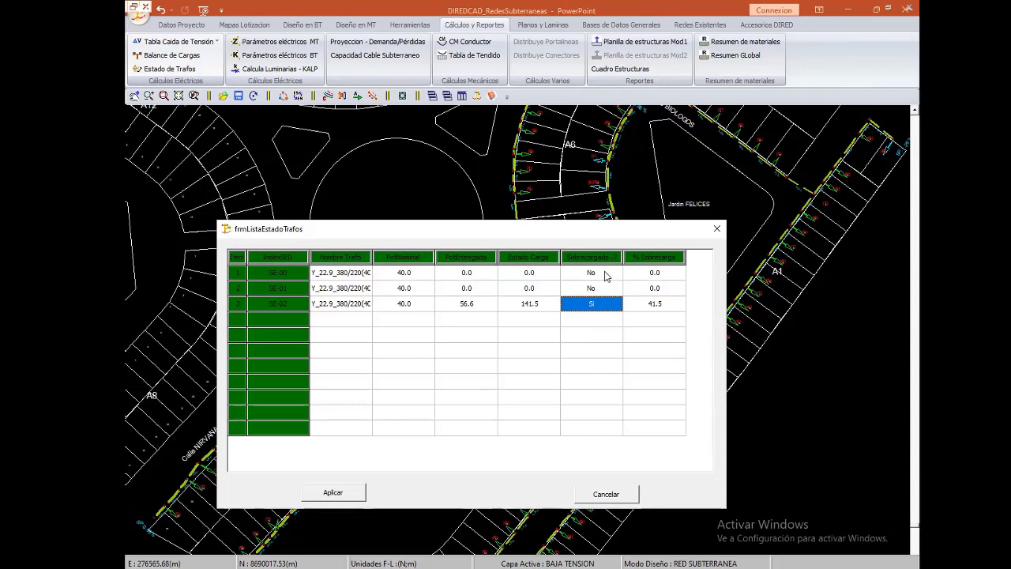
# - Compare the overload status across all transformers, then close the status report
pyautogui.click(606, 277)
pyautogui.click(602, 294)
pyautogui.click(608, 314)
pyautogui.click(610, 289)
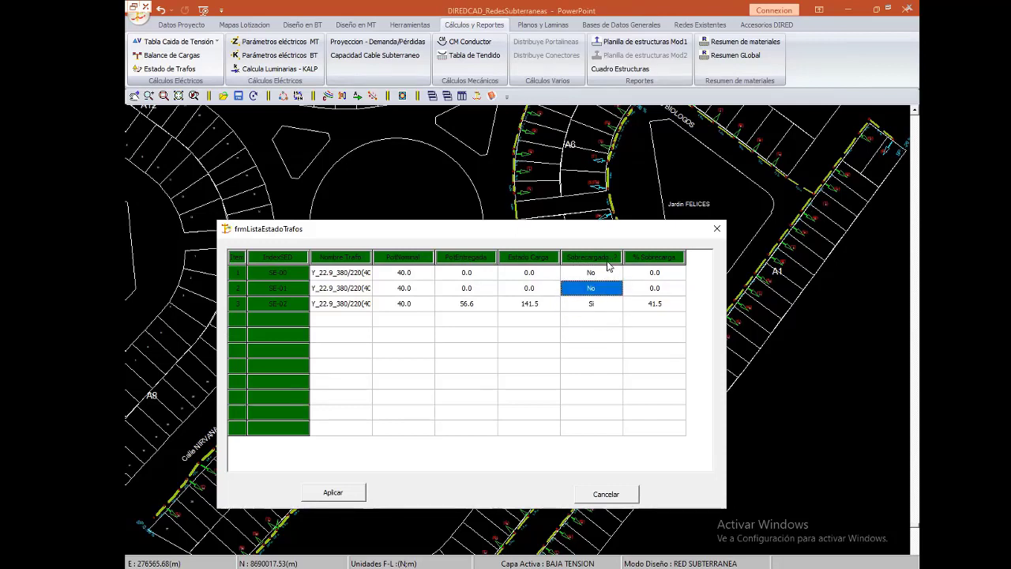
pyautogui.click(609, 272)
pyautogui.click(604, 305)
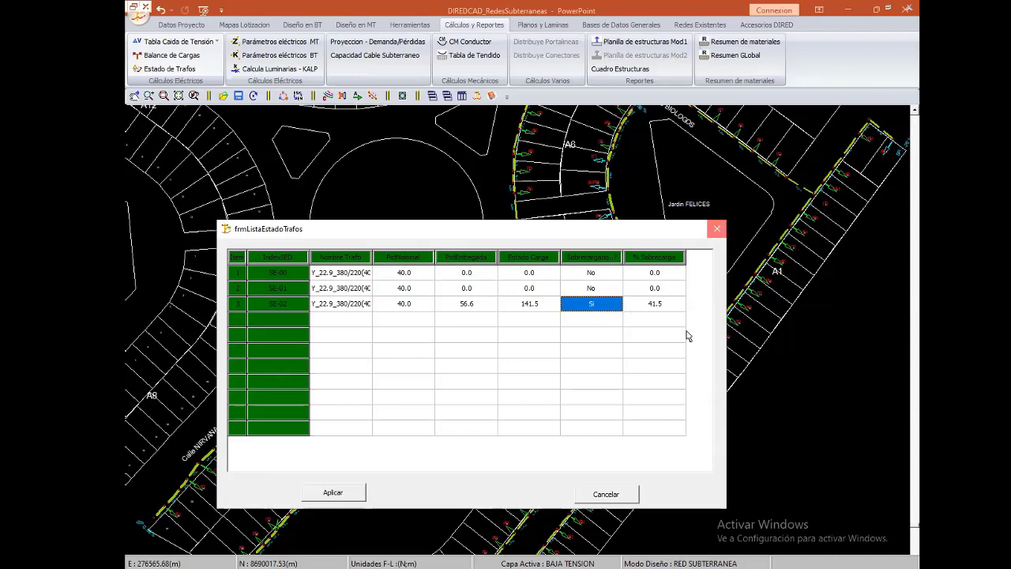
pyautogui.press('Return')
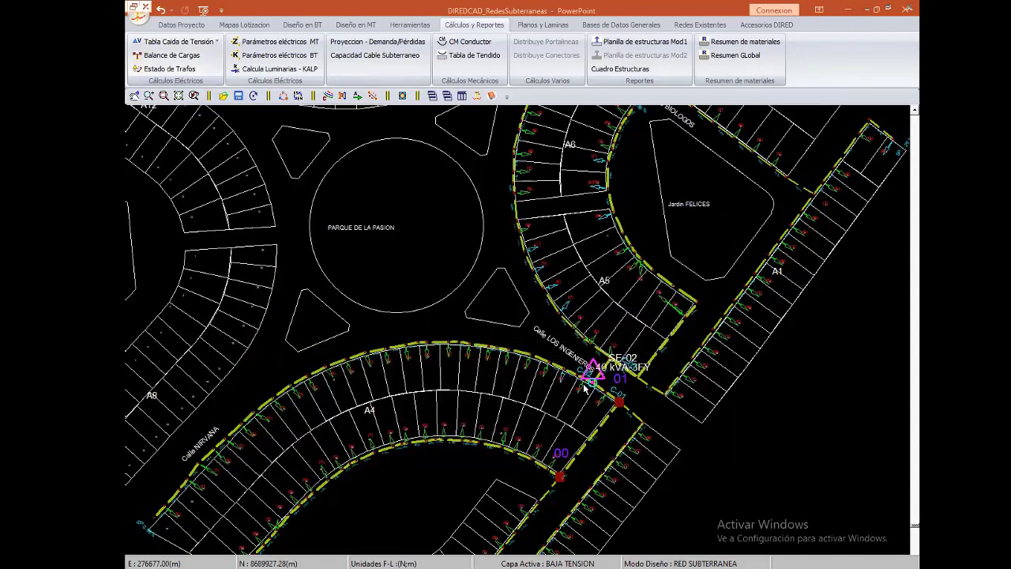
# - Change SE-02's Denominación to the 75 kVA transformer and confirm it
pyautogui.doubleClick(585, 386)
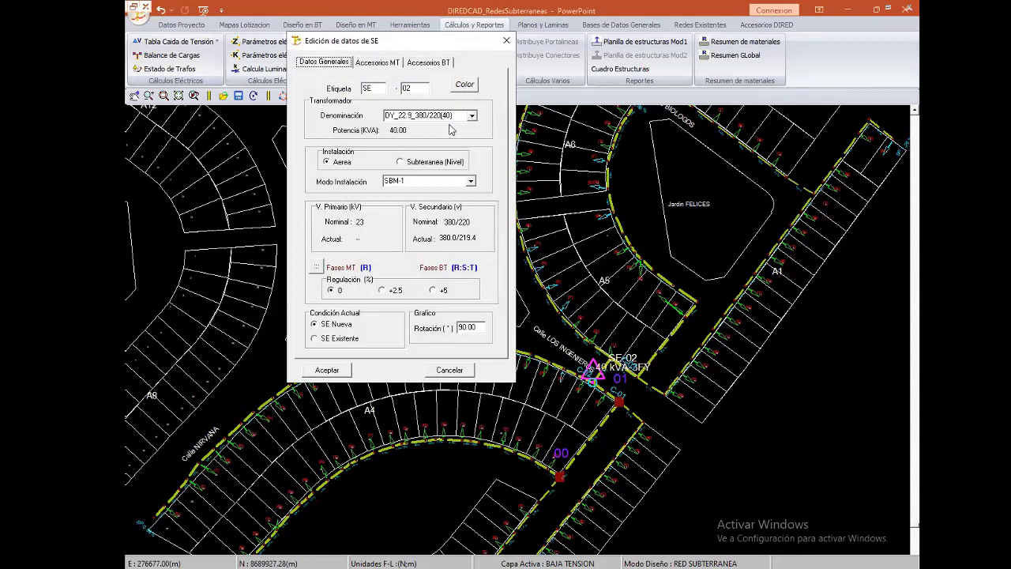
pyautogui.click(449, 116)
pyautogui.click(341, 371)
pyautogui.click(341, 373)
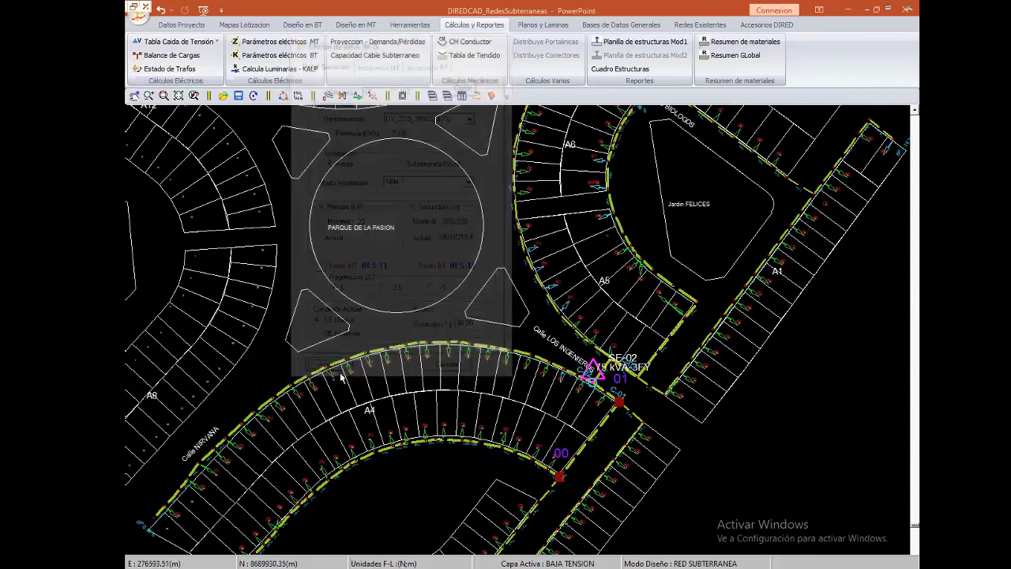
pyautogui.click(175, 72)
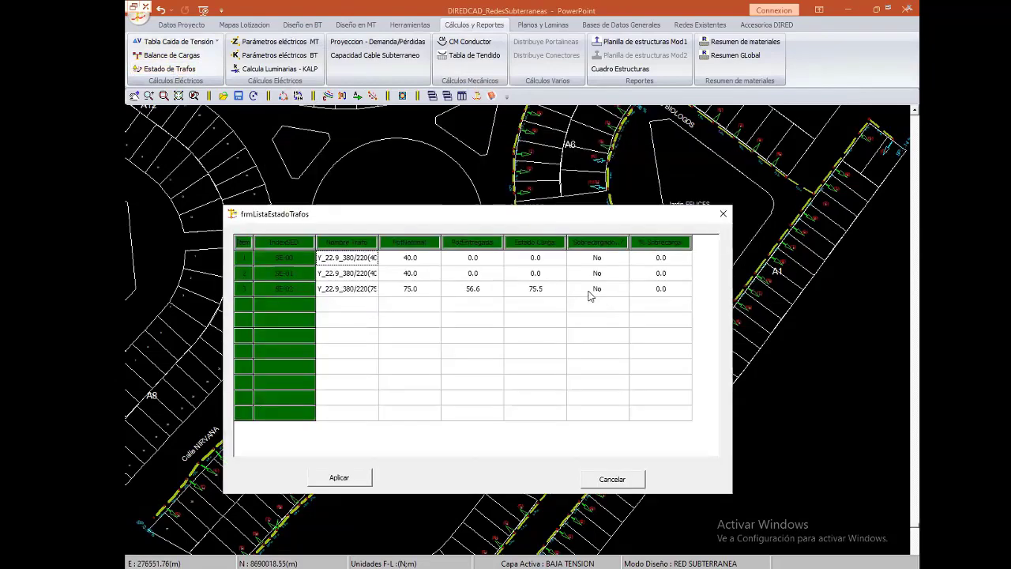
# - Check SE-02's row: delivered power 56.6 and load state now 75.5%
pyautogui.click(481, 289)
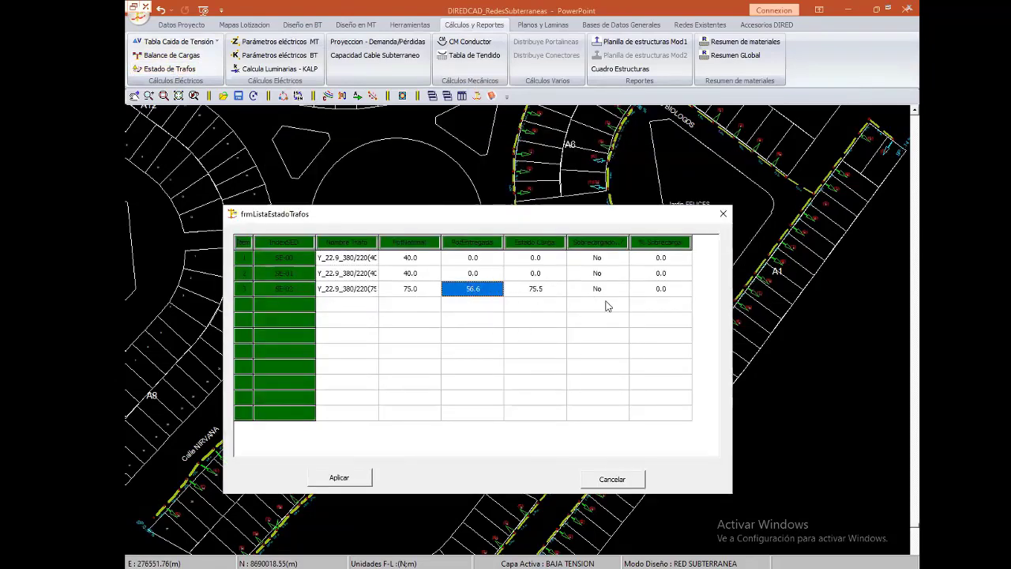
pyautogui.click(553, 290)
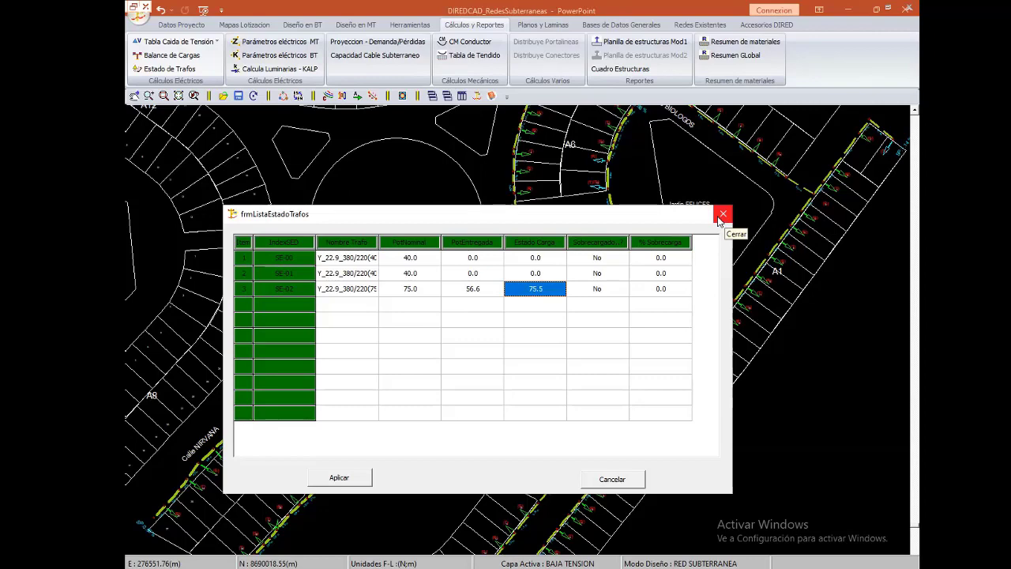
pyautogui.click(340, 46)
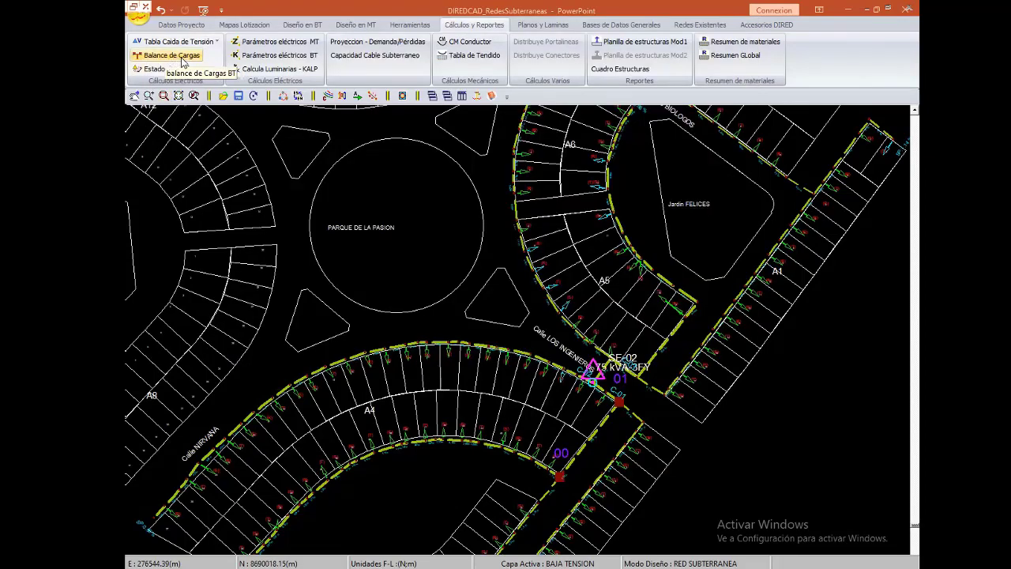
pyautogui.click(182, 60)
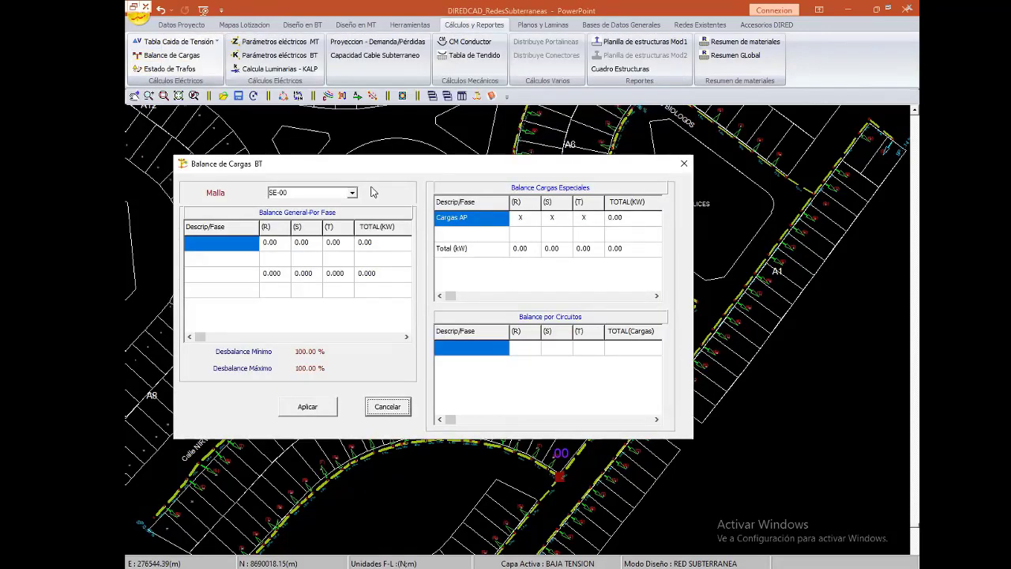
pyautogui.click(476, 190)
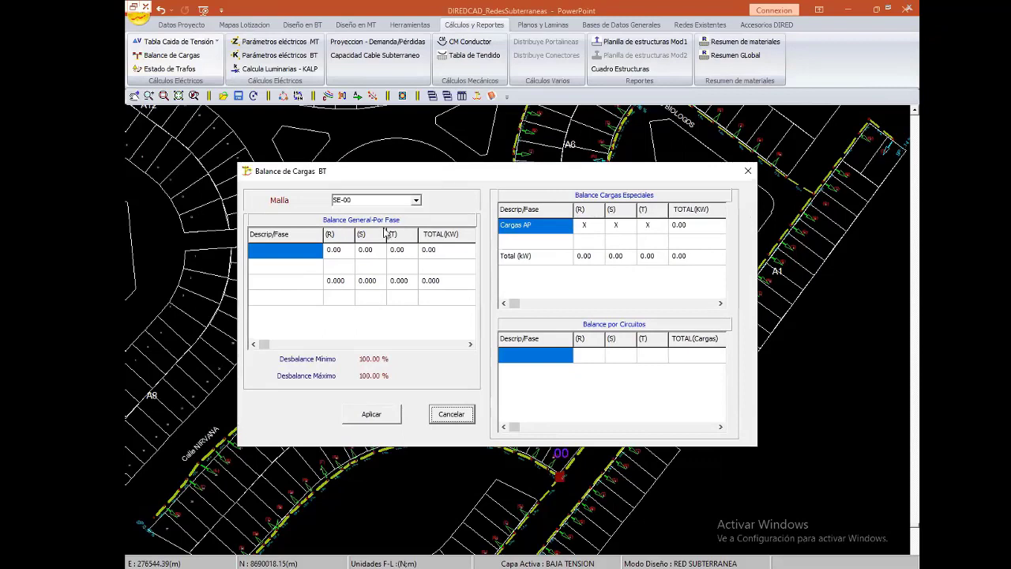
pyautogui.click(417, 200)
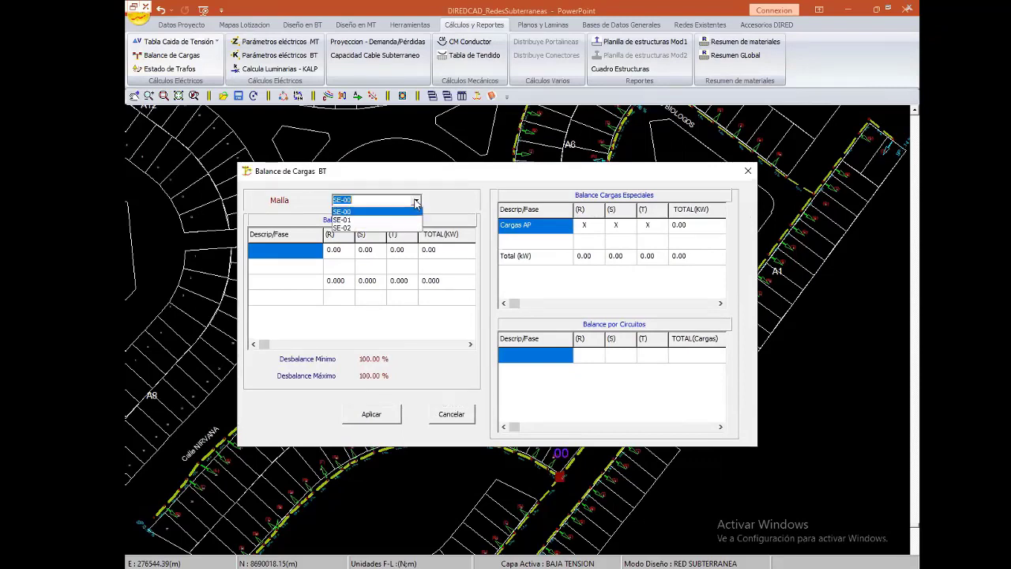
pyautogui.click(378, 229)
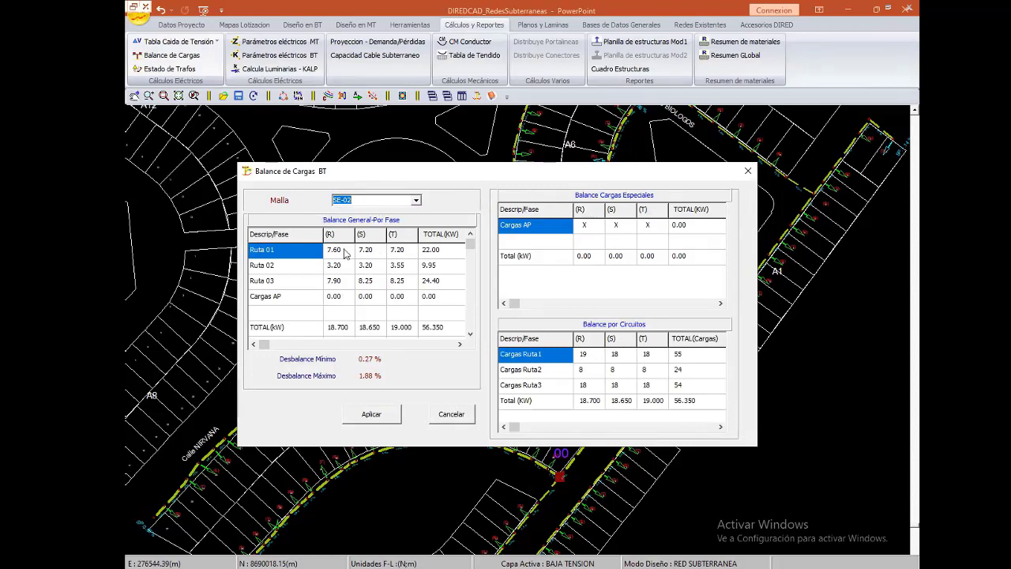
pyautogui.click(281, 268)
pyautogui.click(282, 279)
pyautogui.click(275, 269)
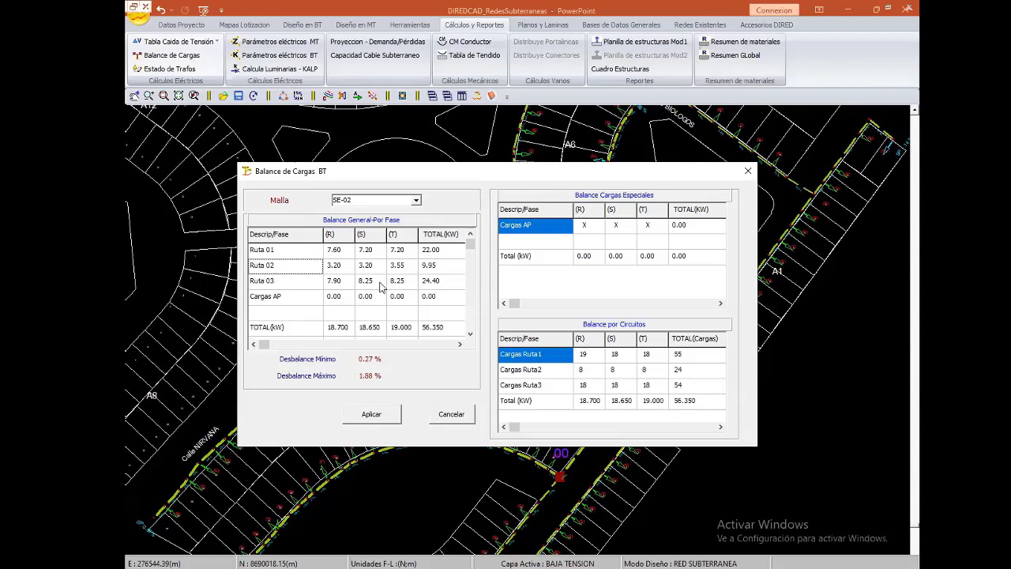
pyautogui.click(275, 280)
pyautogui.click(275, 265)
pyautogui.click(275, 250)
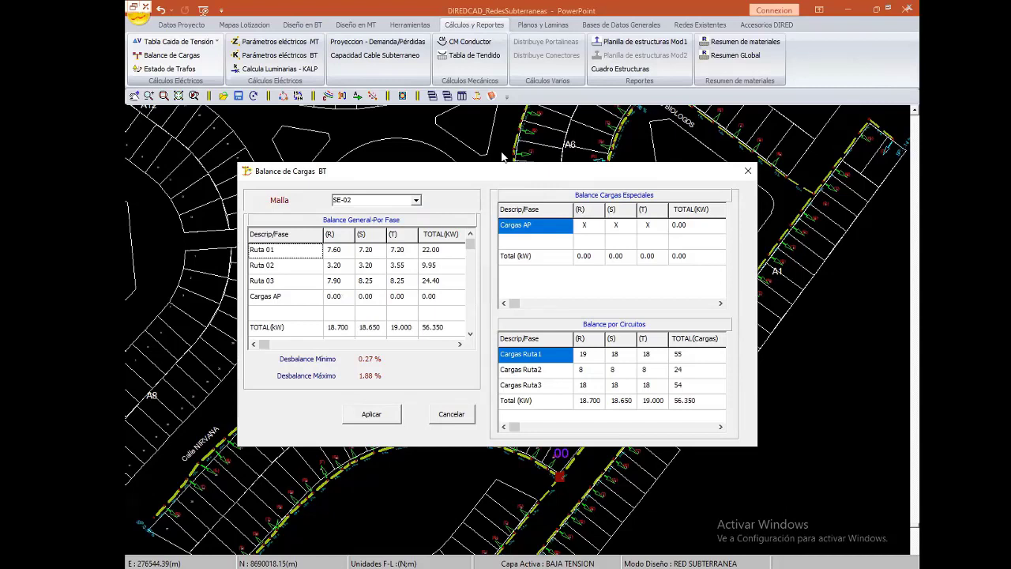
pyautogui.click(502, 155)
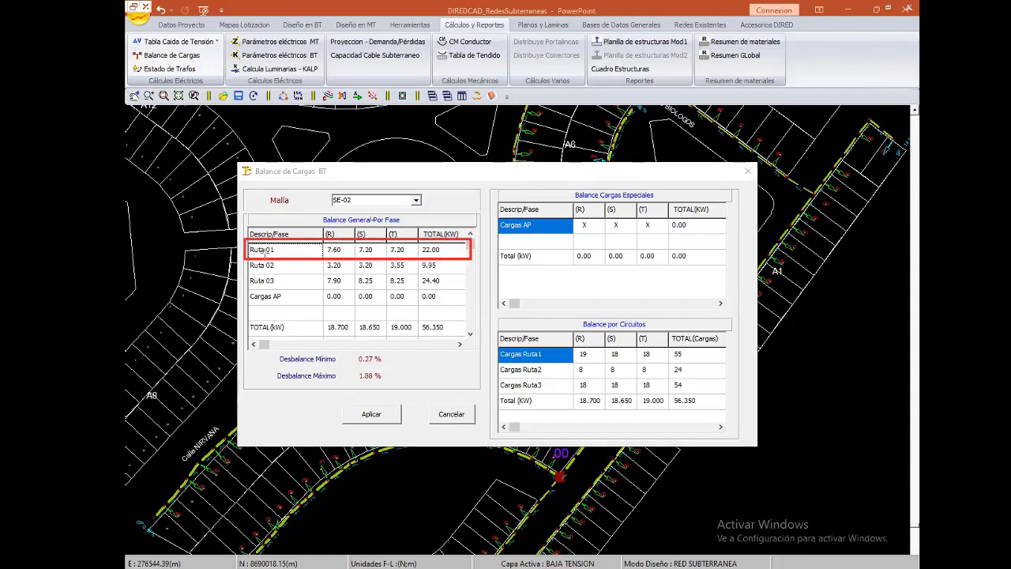
pyautogui.moveTo(246, 256); pyautogui.dragTo(465, 271)
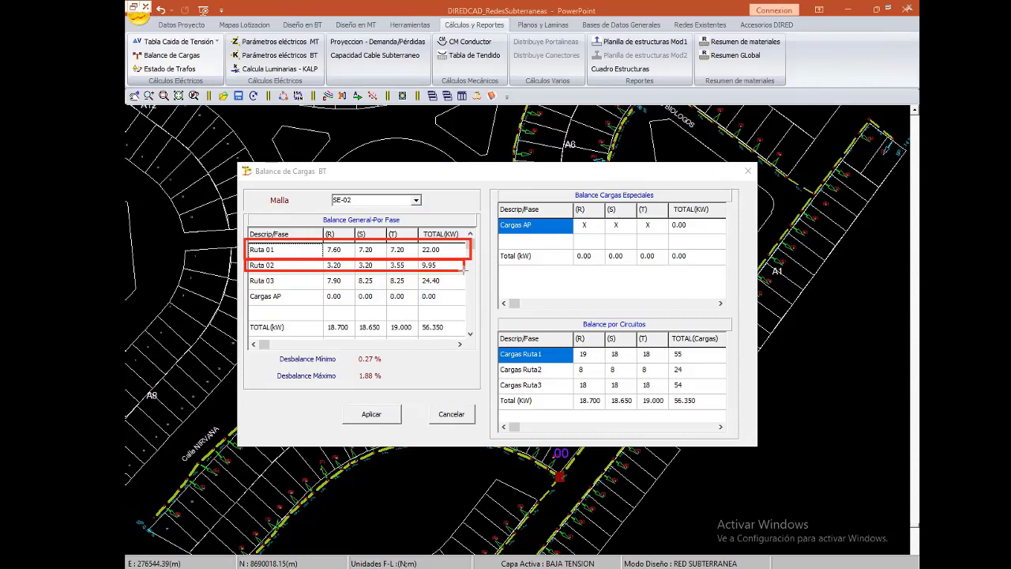
pyautogui.moveTo(466, 271); pyautogui.dragTo(472, 274)
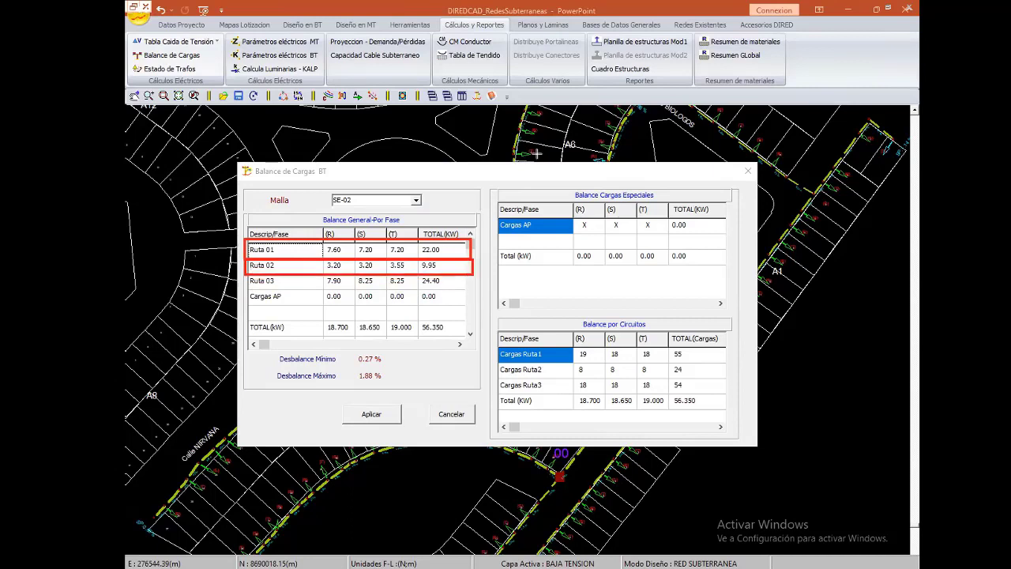
pyautogui.press('e')
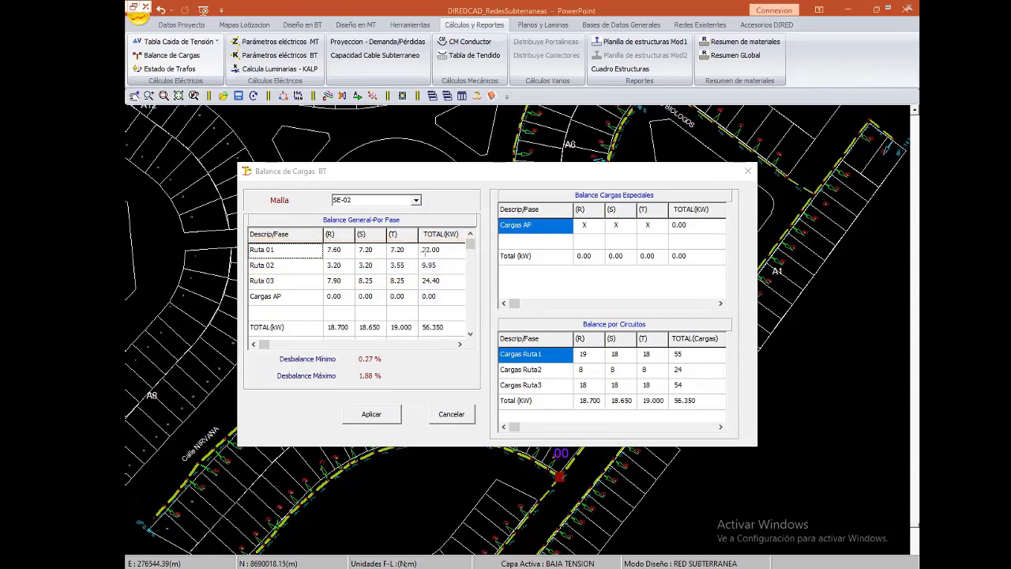
pyautogui.moveTo(415, 242); pyautogui.dragTo(456, 289)
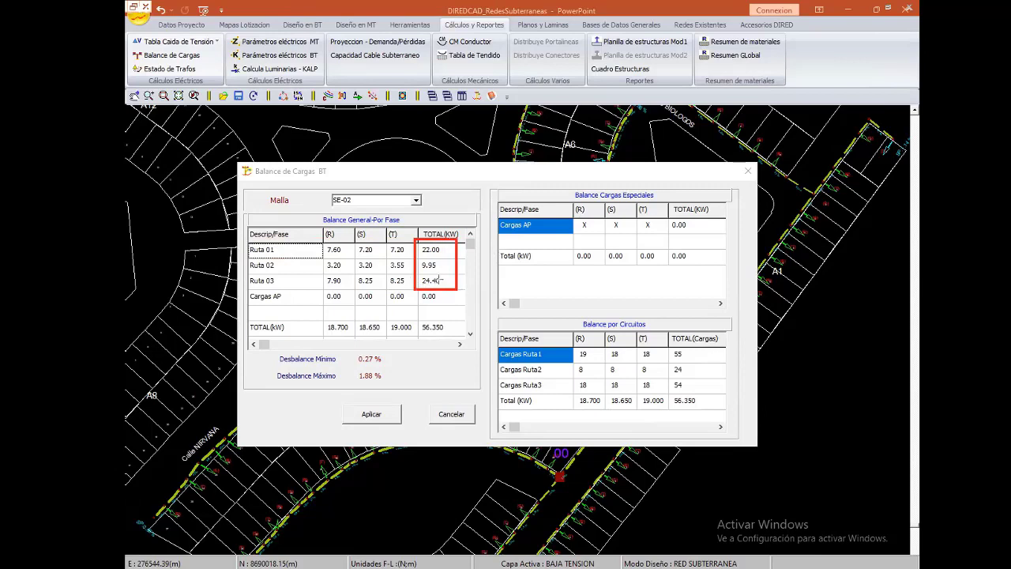
pyautogui.moveTo(244, 271); pyautogui.dragTo(456, 289)
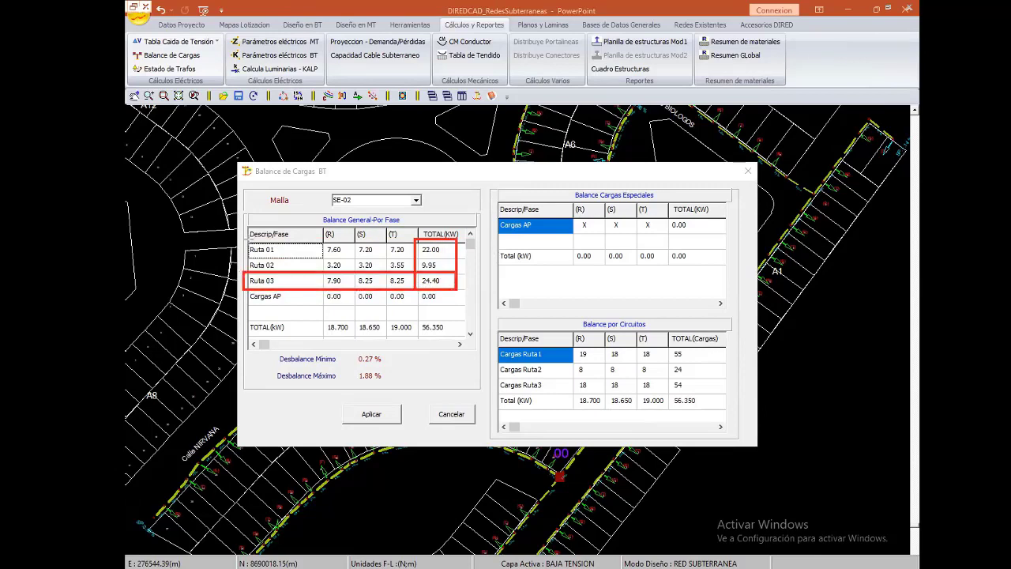
pyautogui.moveTo(244, 257); pyautogui.dragTo(457, 272)
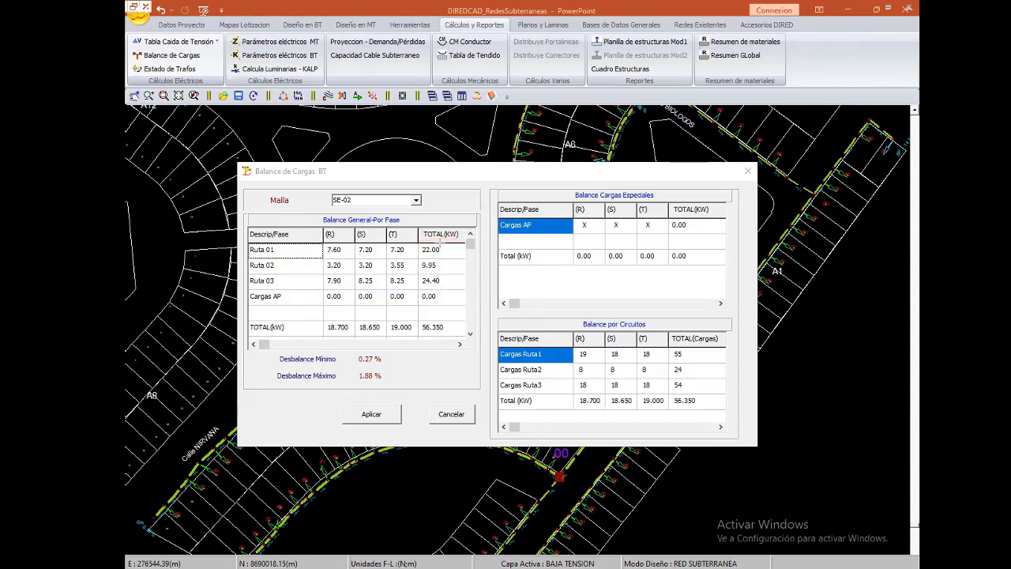
pyautogui.press('e')
pyautogui.moveTo(417, 258); pyautogui.dragTo(451, 275)
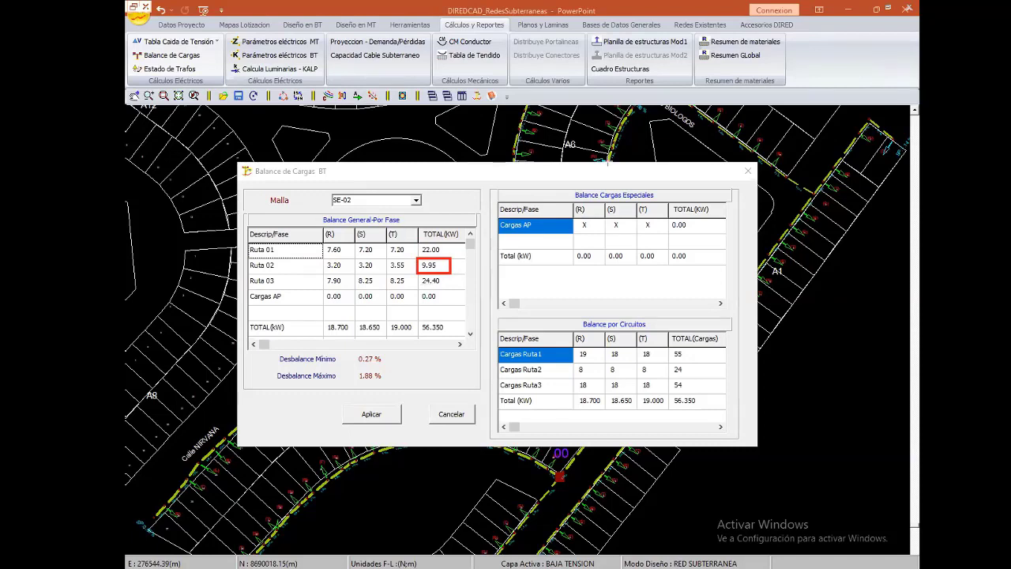
pyautogui.press('e')
pyautogui.moveTo(320, 226); pyautogui.dragTo(355, 339)
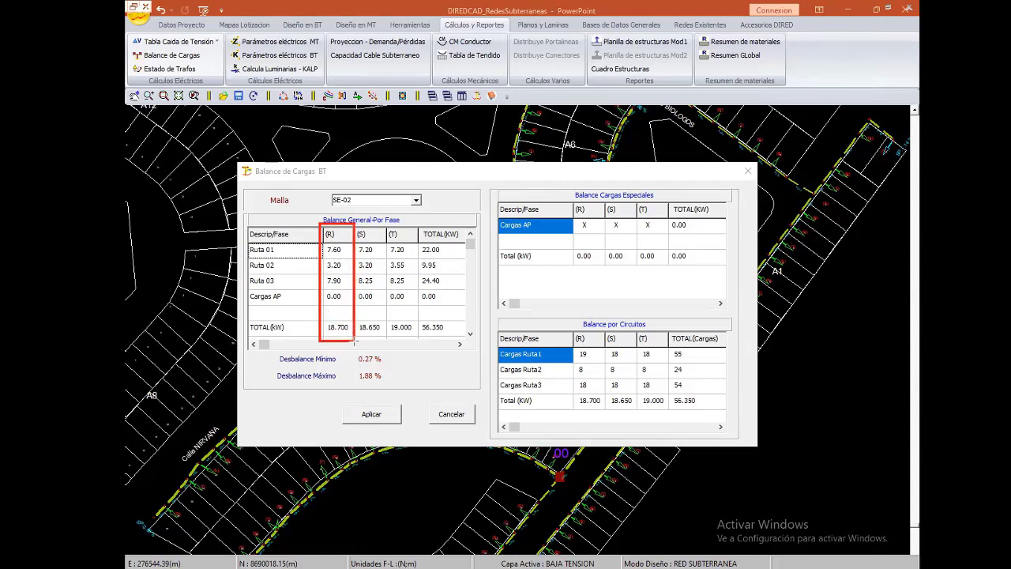
pyautogui.moveTo(357, 224); pyautogui.dragTo(382, 339)
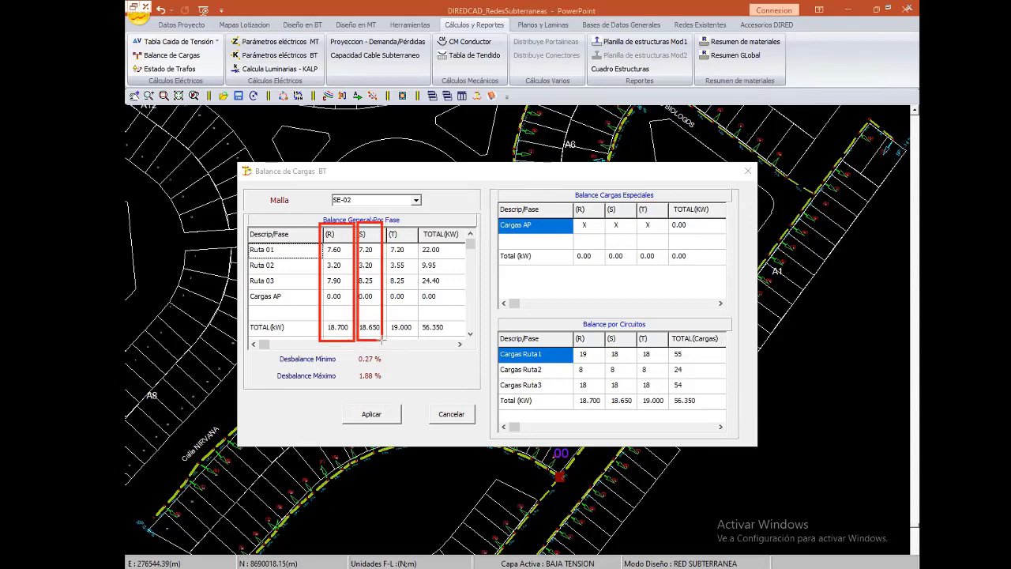
pyautogui.moveTo(384, 224); pyautogui.dragTo(417, 341)
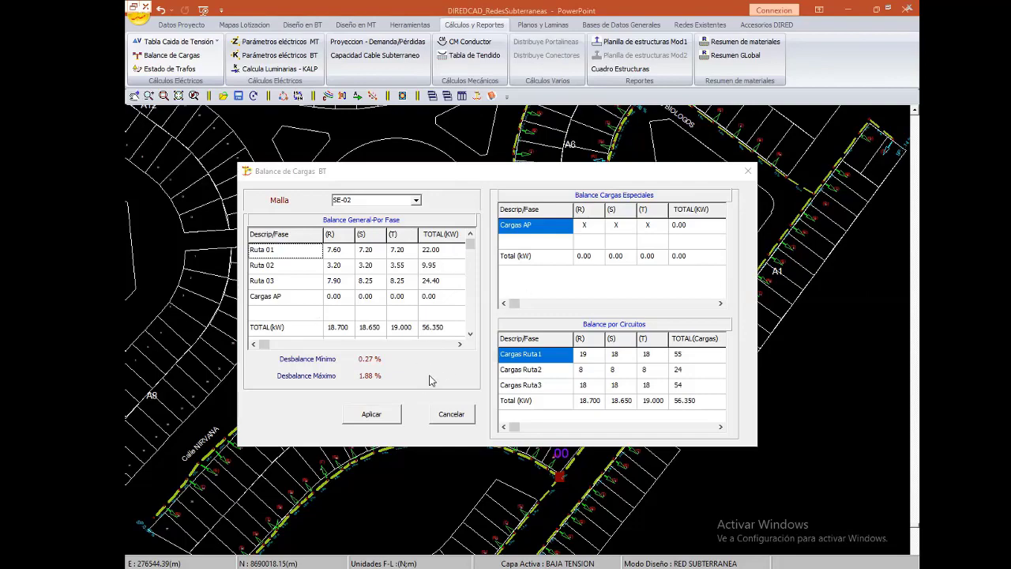
# - Apply the load balance, then make support 41's service a 3.00 kW special load on phase R
pyautogui.click(393, 416)
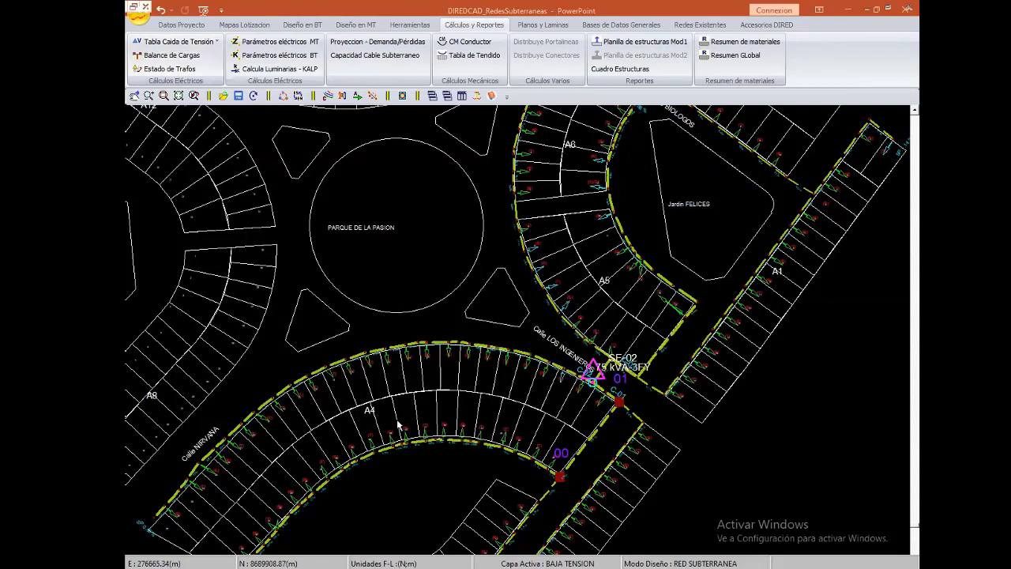
pyautogui.scroll(2, 400, 422)
pyautogui.scroll(2, 400, 423)
pyautogui.scroll(2, 431, 378)
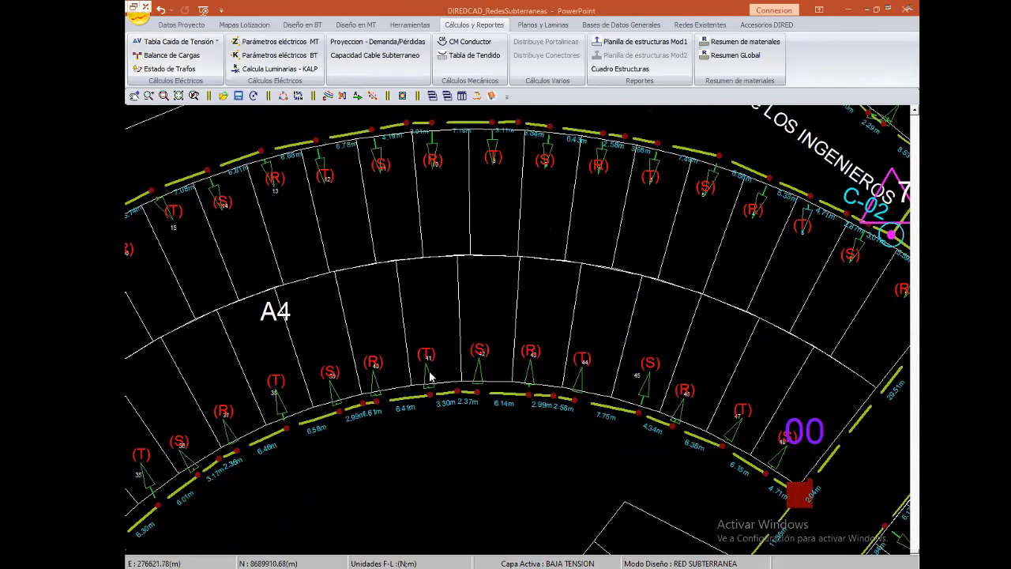
pyautogui.doubleClick(430, 378)
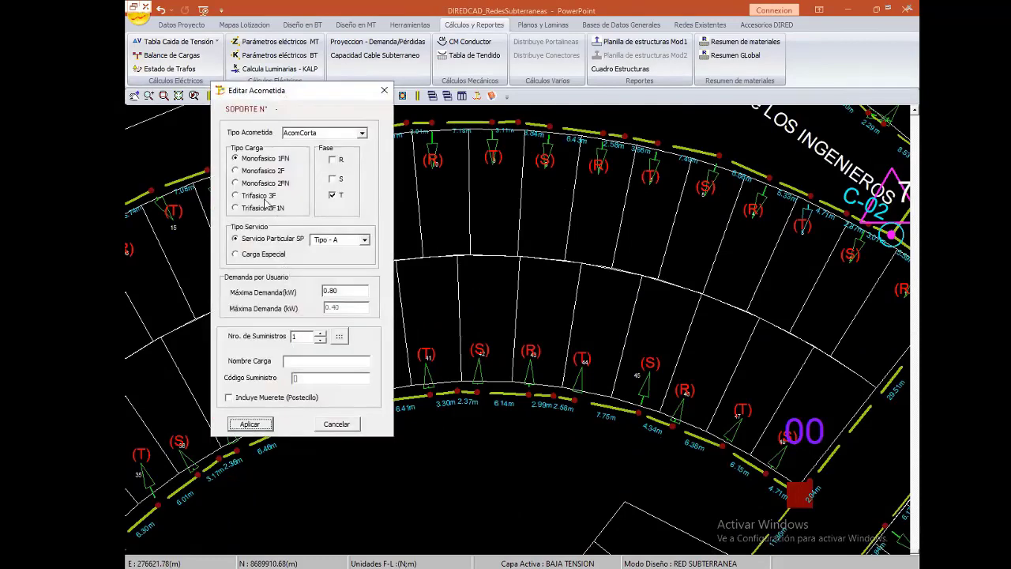
pyautogui.click(264, 254)
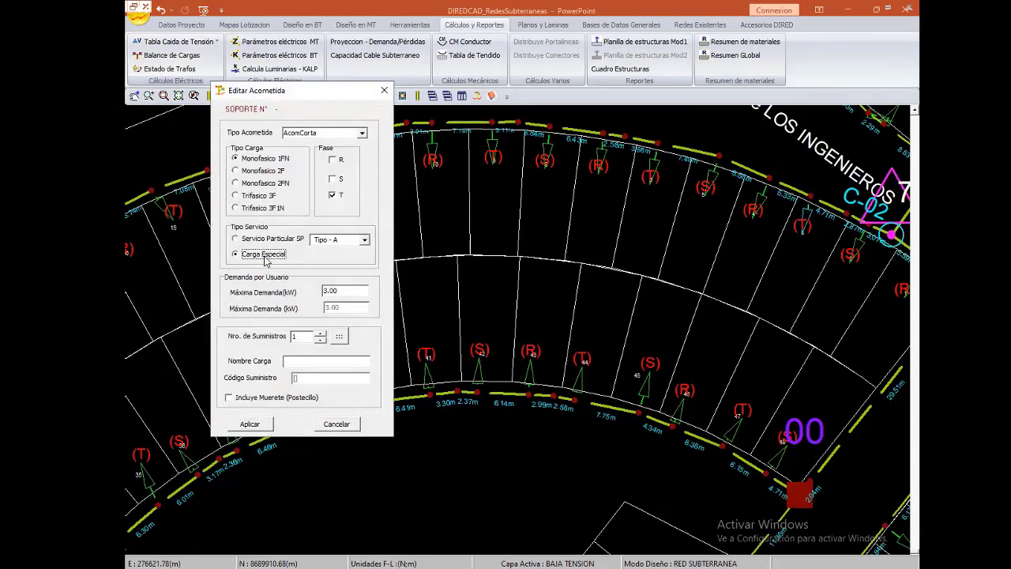
pyautogui.click(259, 195)
pyautogui.click(261, 424)
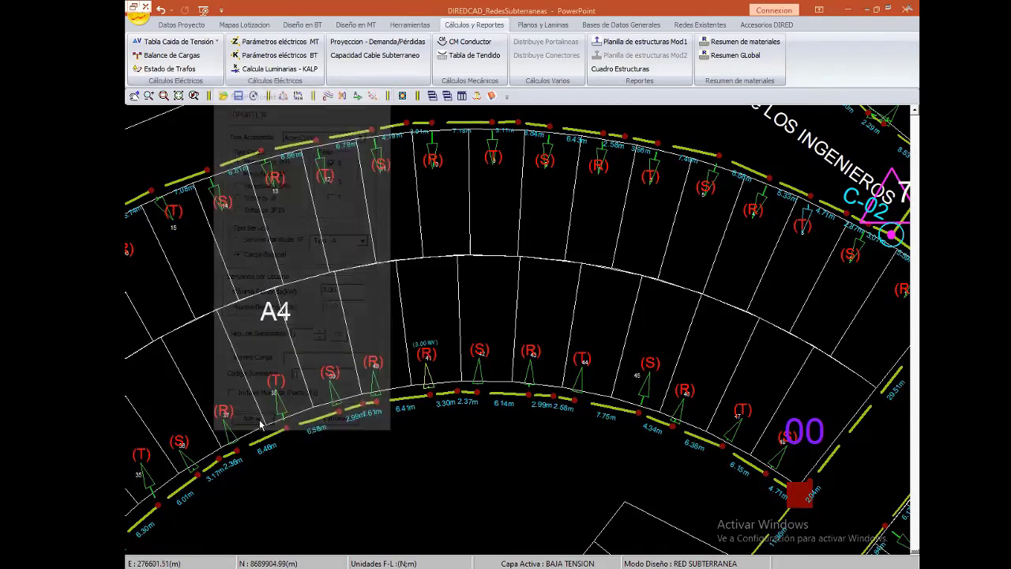
# - Name the support 41 special load 'Tienda' and apply
pyautogui.scroll(1, 316, 403)
pyautogui.scroll(1, 316, 402)
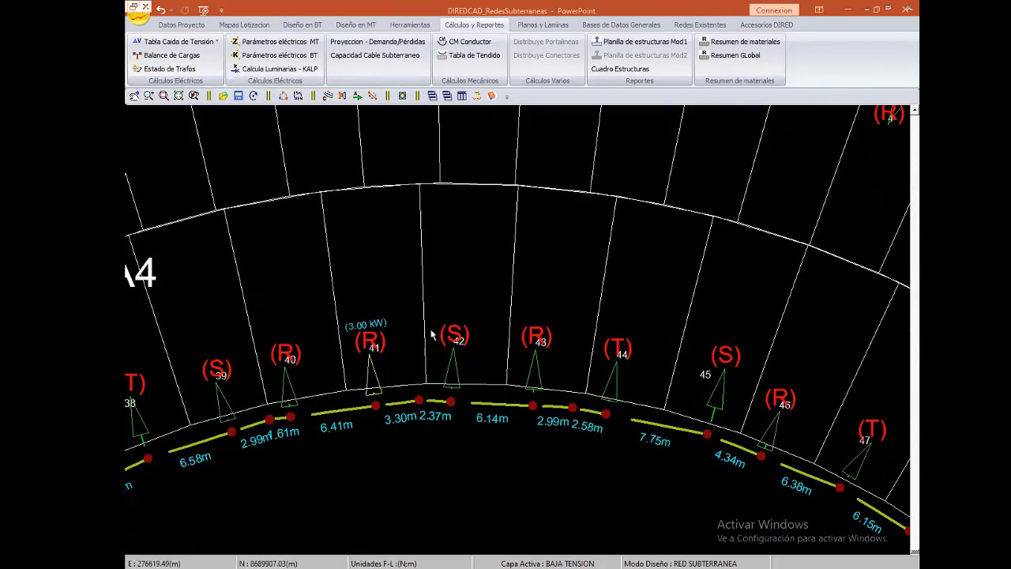
pyautogui.doubleClick(374, 385)
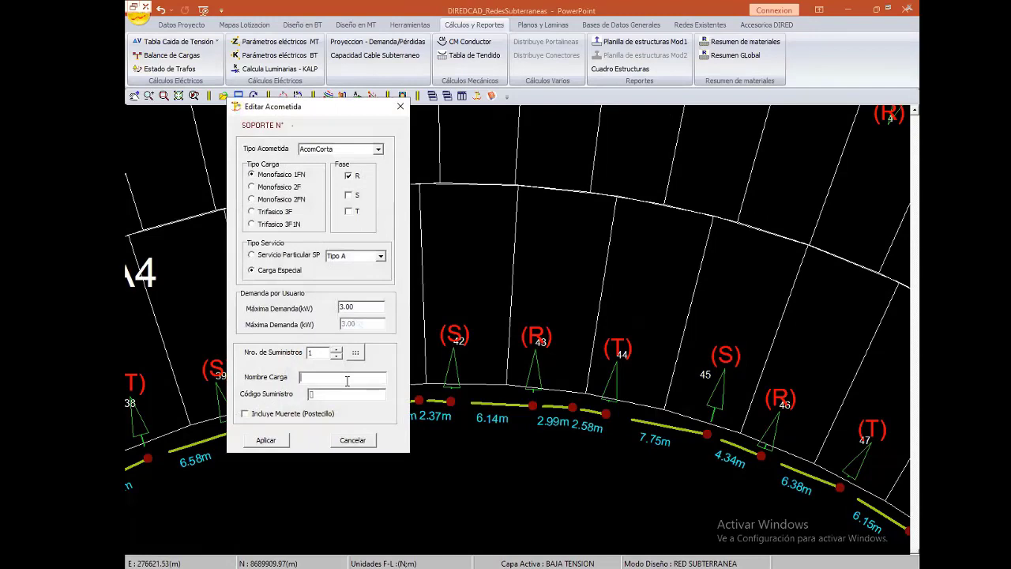
pyautogui.click(347, 380)
pyautogui.write('Tienda')
pyautogui.click(265, 440)
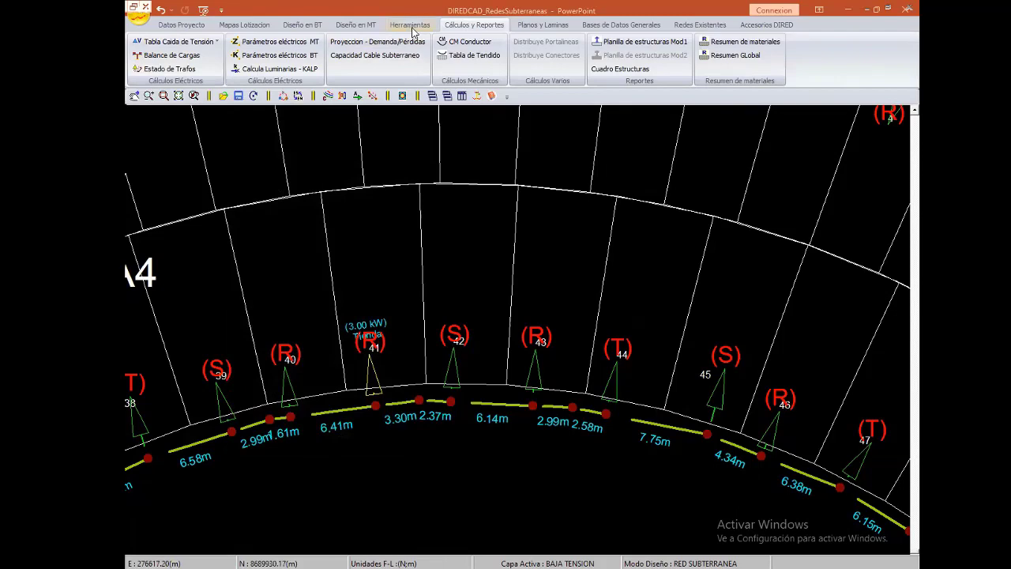
# - In Balance de Cargas BT for SE-02, move the Tienda load from phase S to T and apply
pyautogui.click(169, 55)
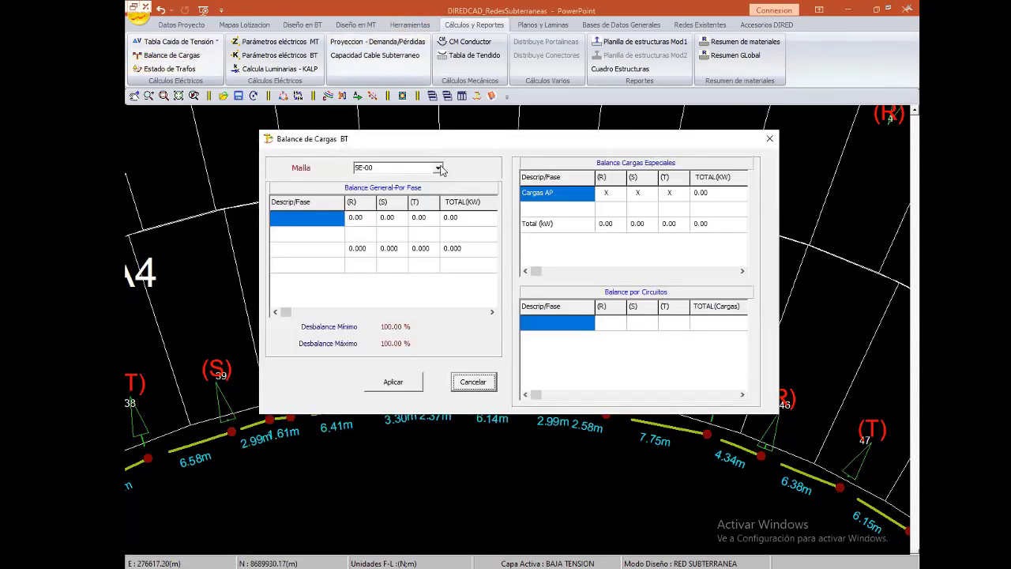
pyautogui.click(438, 169)
pyautogui.click(420, 189)
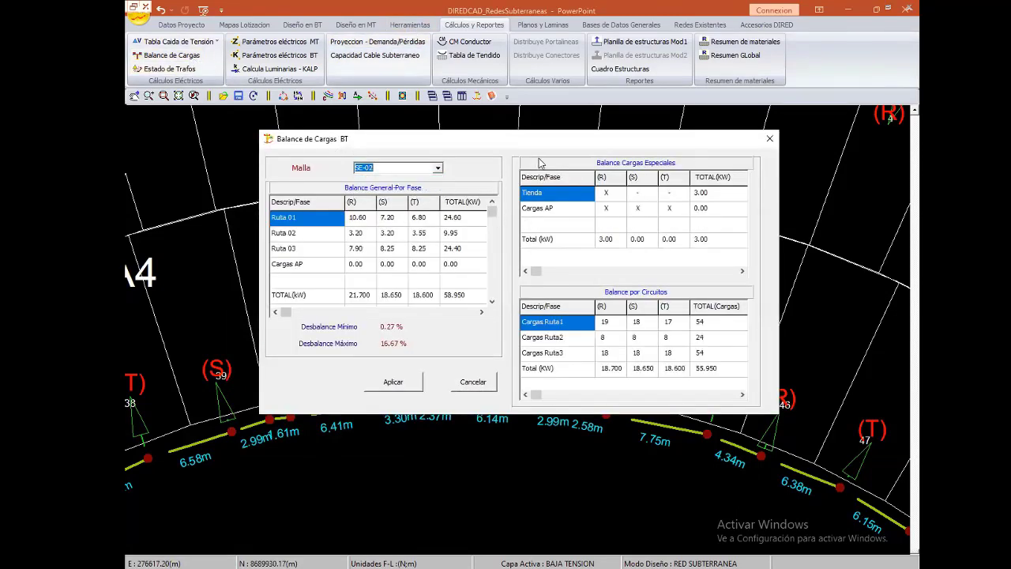
pyautogui.moveTo(510, 142); pyautogui.dragTo(485, 183)
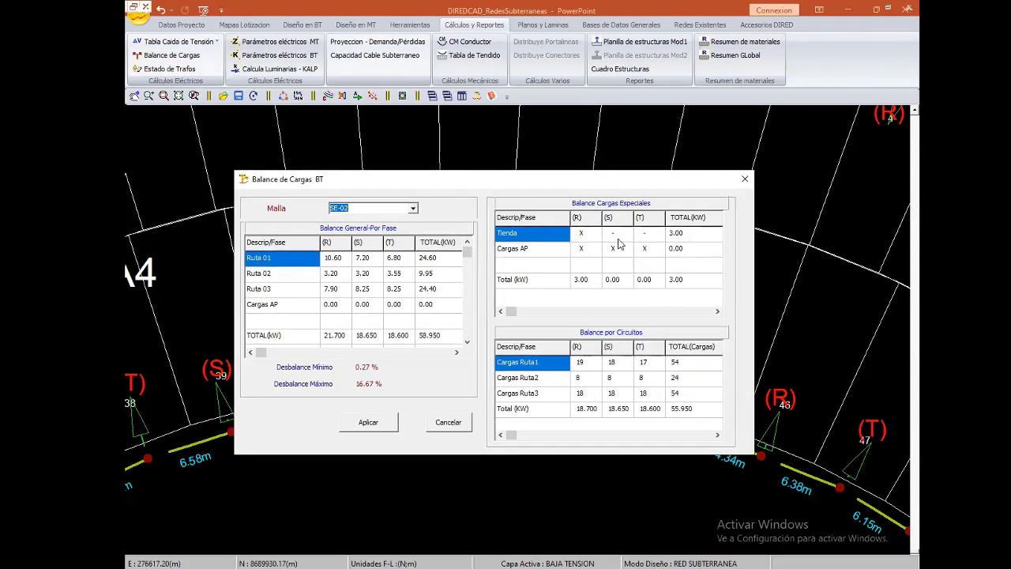
pyautogui.click(616, 235)
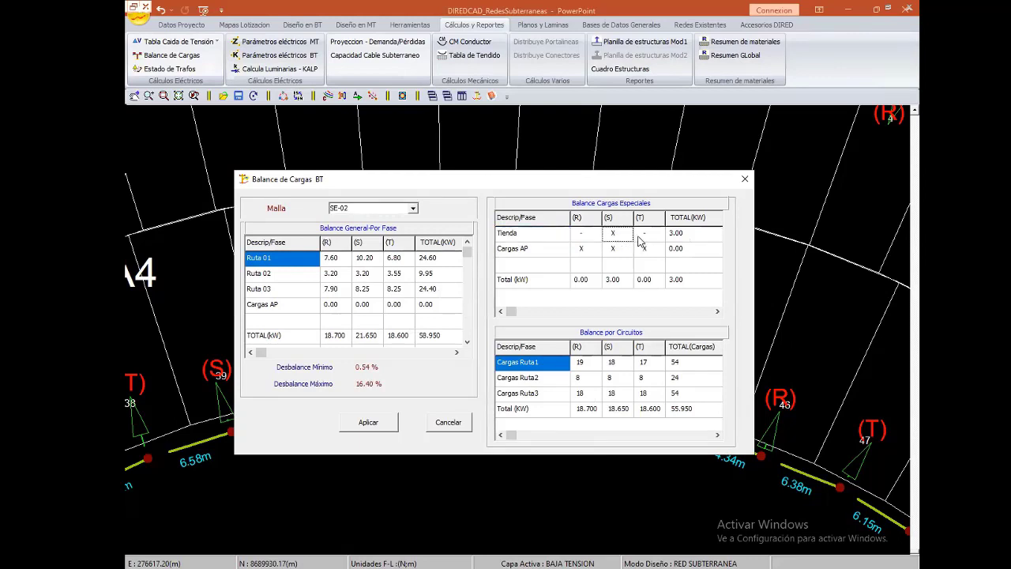
pyautogui.click(644, 234)
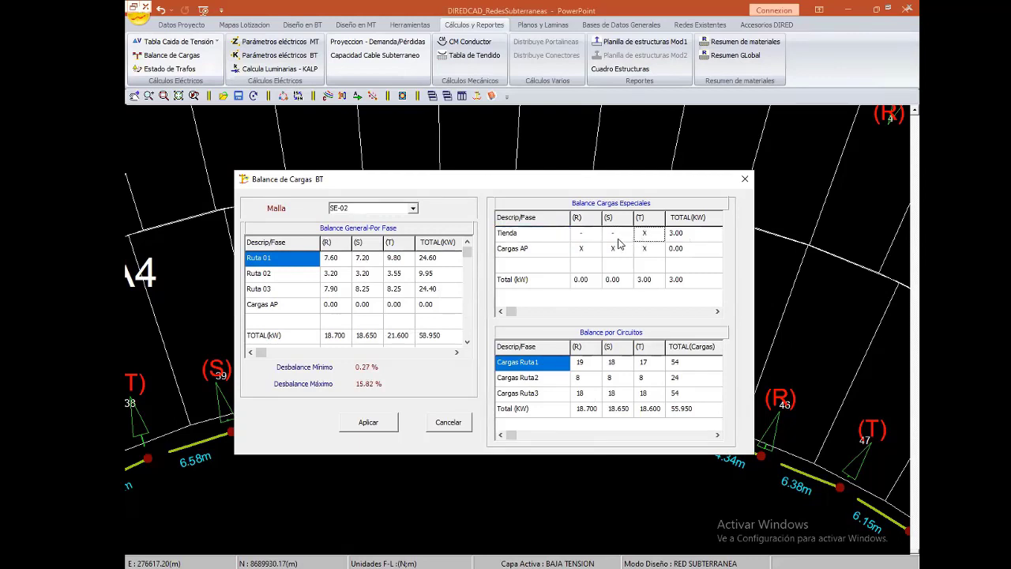
pyautogui.click(593, 236)
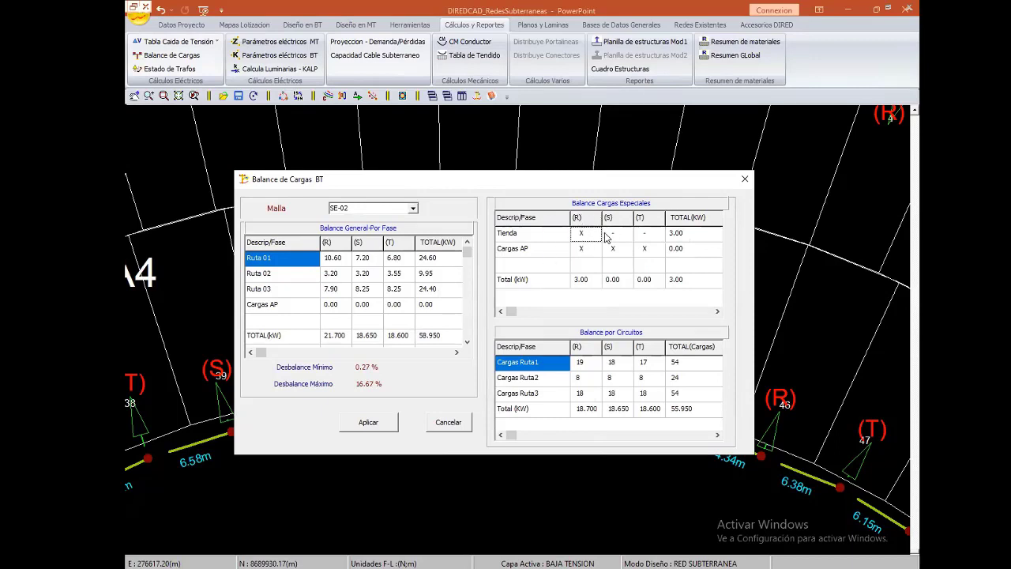
pyautogui.click(610, 233)
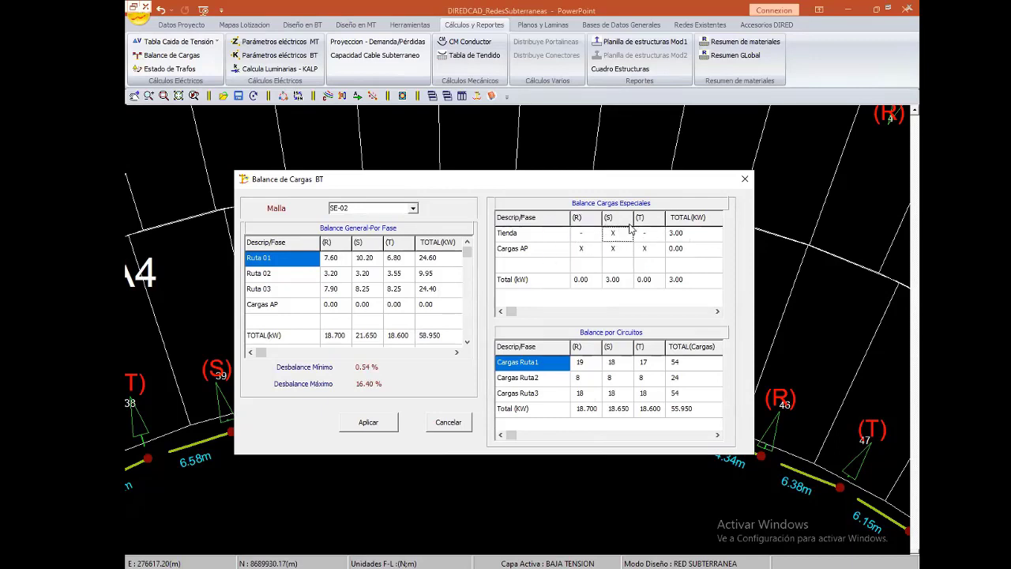
pyautogui.click(648, 235)
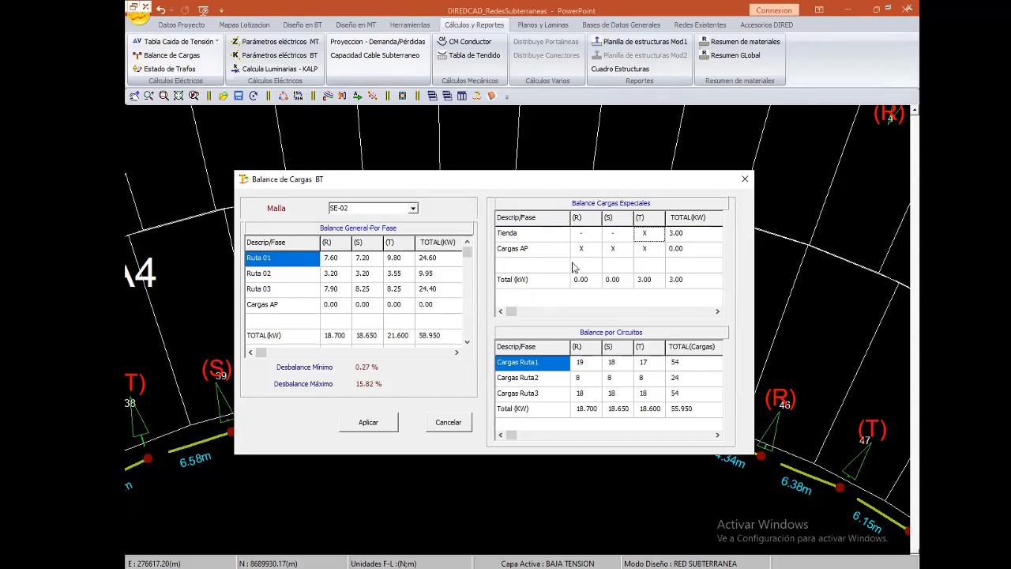
pyautogui.click(368, 424)
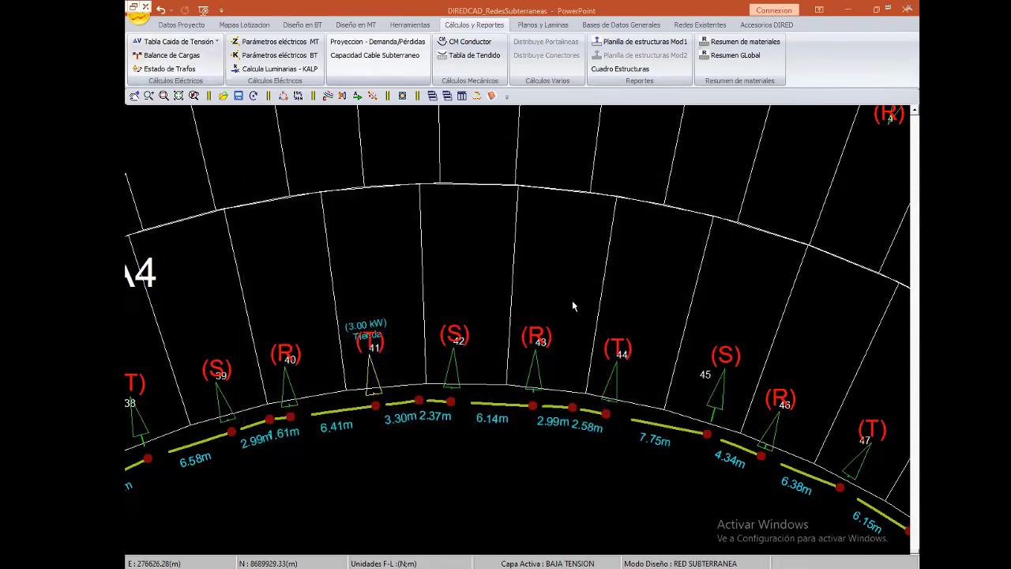
# - Zoom out and pan to show SE-02, Jardin FELICES and block A5
pyautogui.scroll(-2, 573, 306)
pyautogui.scroll(-2, 560, 331)
pyautogui.scroll(-1, 545, 363)
pyautogui.scroll(-2, 529, 391)
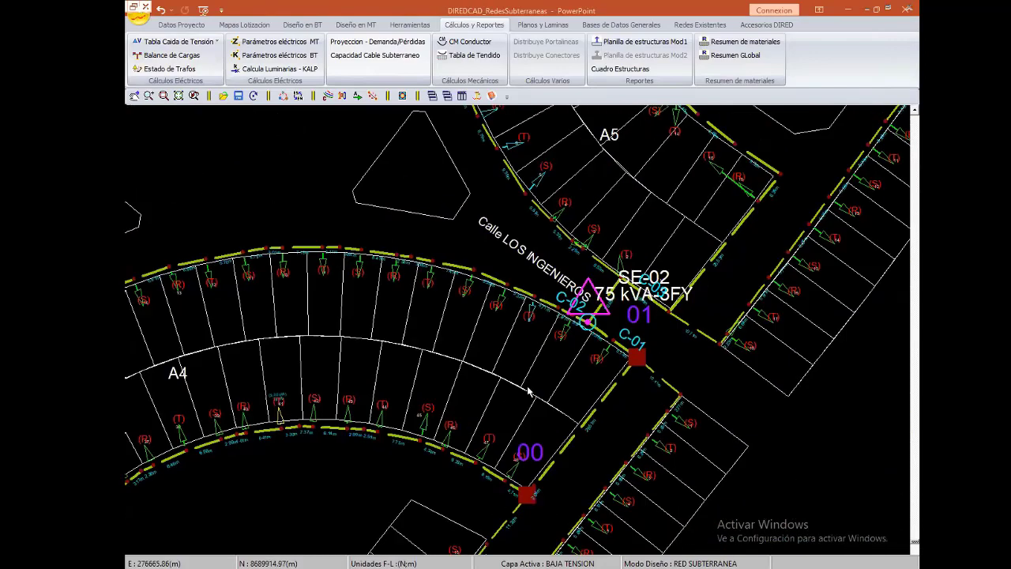
pyautogui.scroll(-3, 537, 371)
pyautogui.scroll(3, 404, 288)
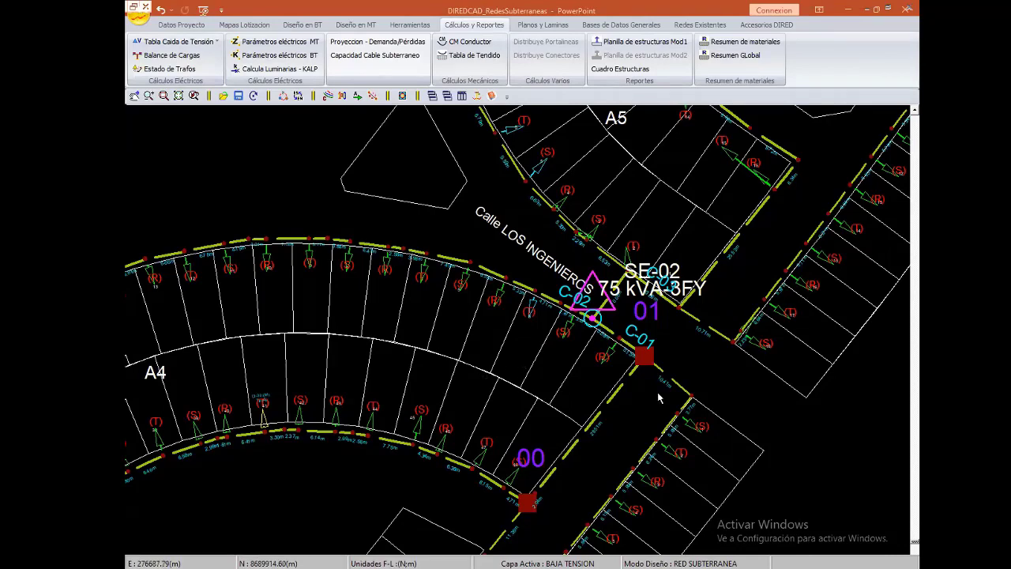
pyautogui.moveTo(608, 395)
pyautogui.mouseDown(button='middle')
pyautogui.moveTo(574, 386)
pyautogui.moveTo(559, 418)
pyautogui.mouseUp(button='middle')
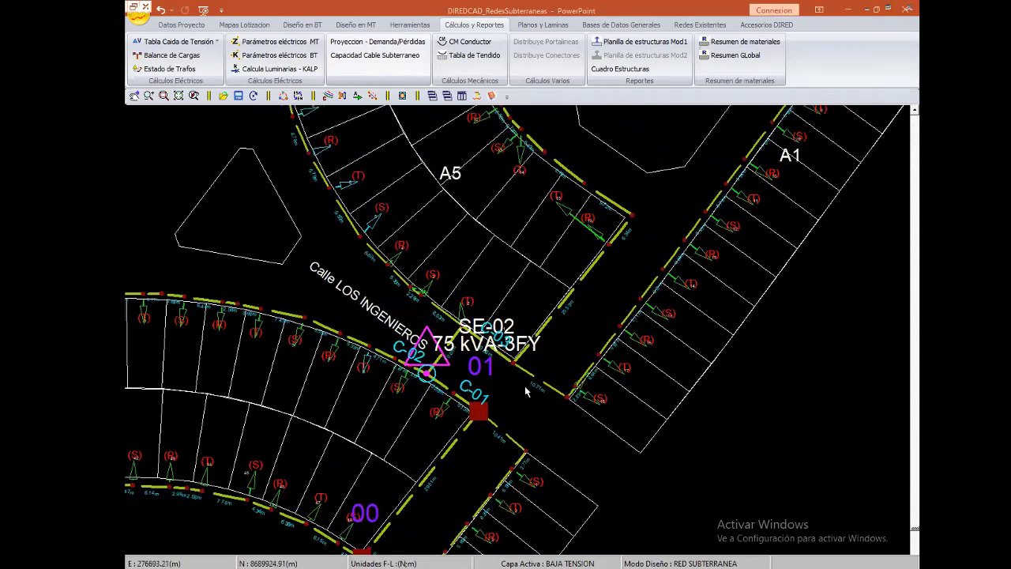
pyautogui.scroll(-1, 521, 327)
pyautogui.moveTo(522, 327); pyautogui.dragTo(468, 393, button='middle')
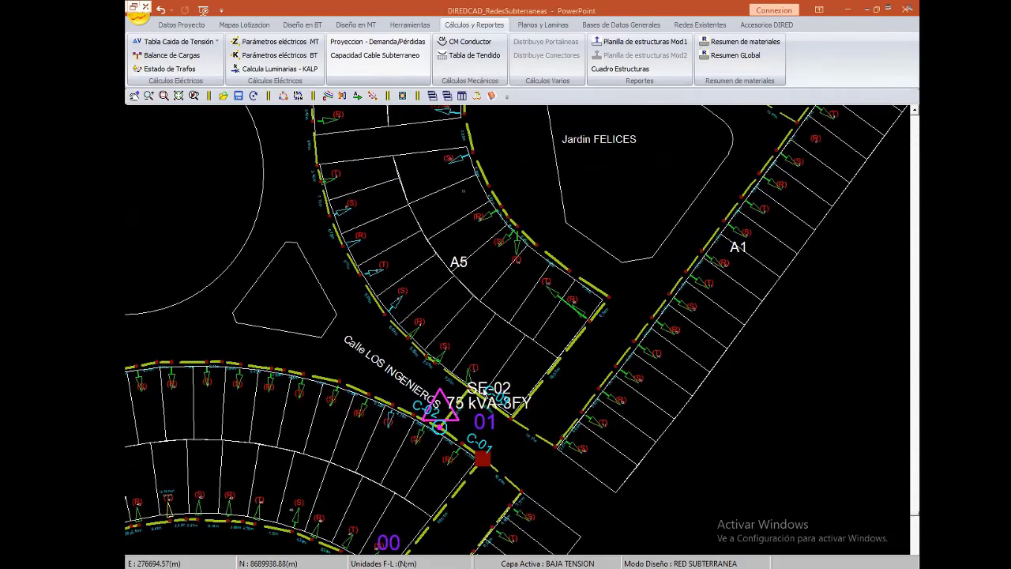
# - Set a C1 Buzon (Caja de Paso) on the point beside SE-02, then open Capacidad Cable Subterraneo
pyautogui.click(470, 394)
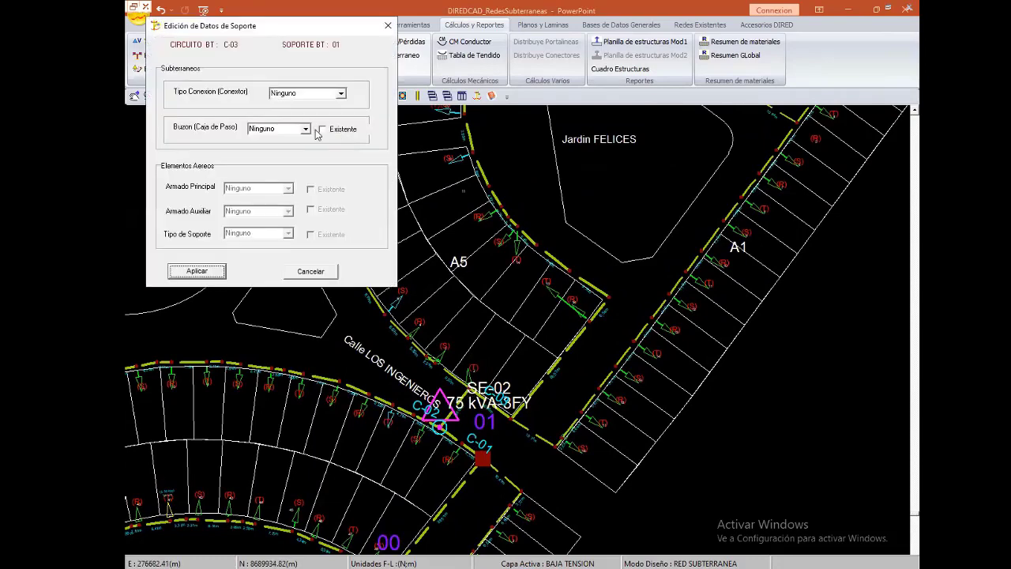
pyautogui.click(305, 129)
pyautogui.click(290, 146)
pyautogui.click(211, 271)
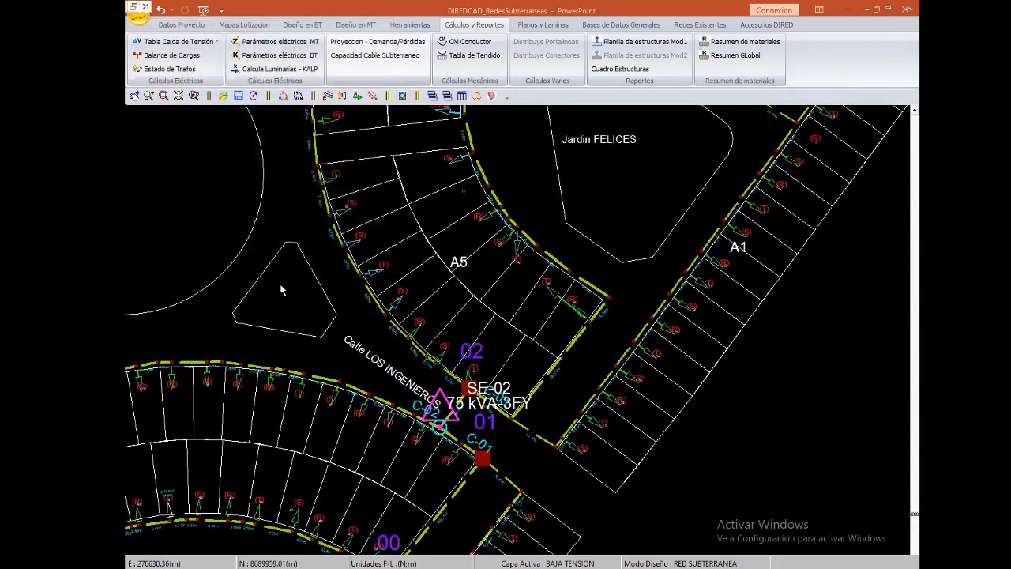
pyautogui.scroll(-2, 404, 291)
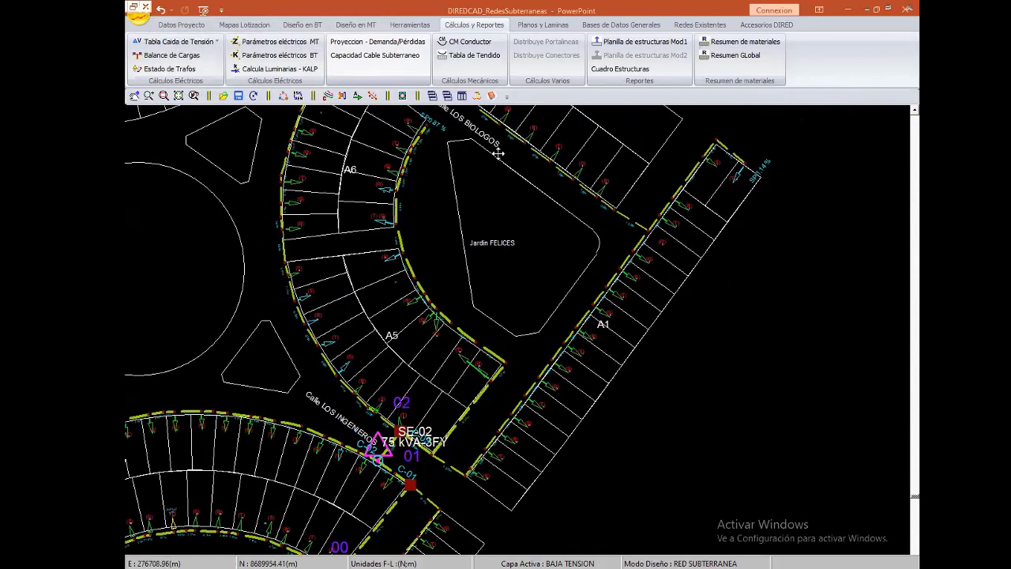
pyautogui.click(378, 57)
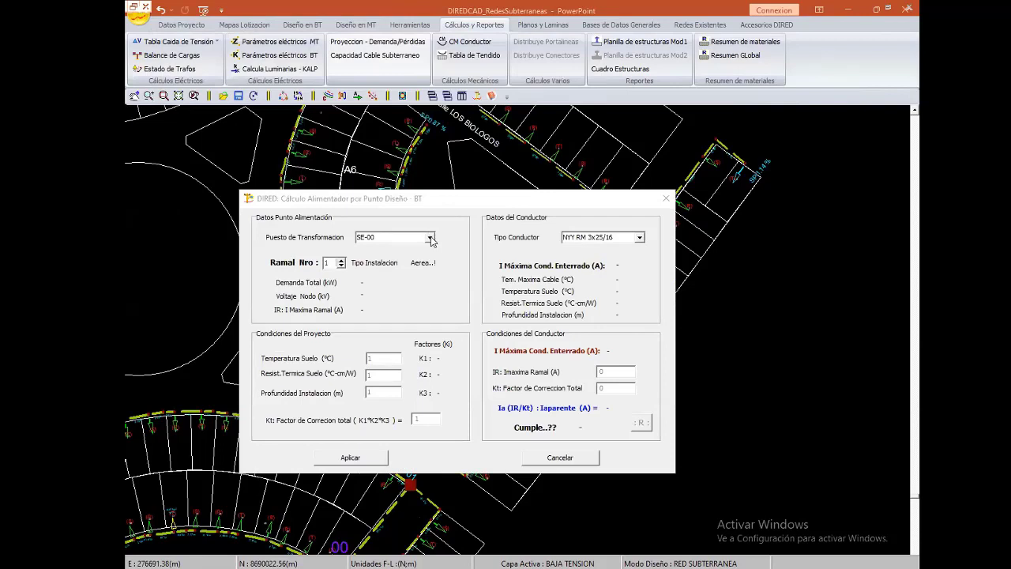
# - Select SE-02 to see NYY RM 3x25/16 fail at 156.69 A versus 135 A, then close
pyautogui.click(431, 241)
pyautogui.click(413, 266)
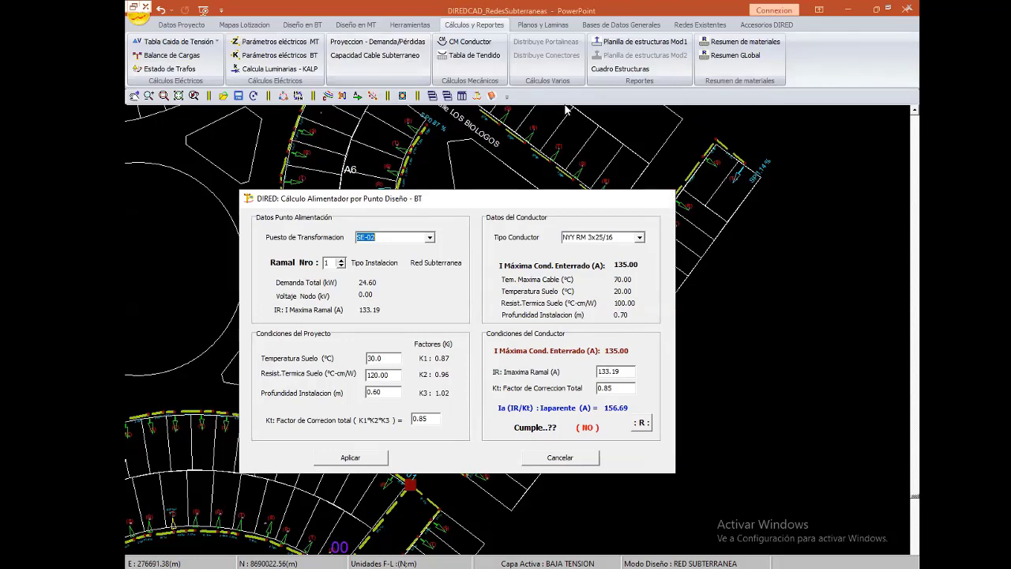
pyautogui.press('Escape')
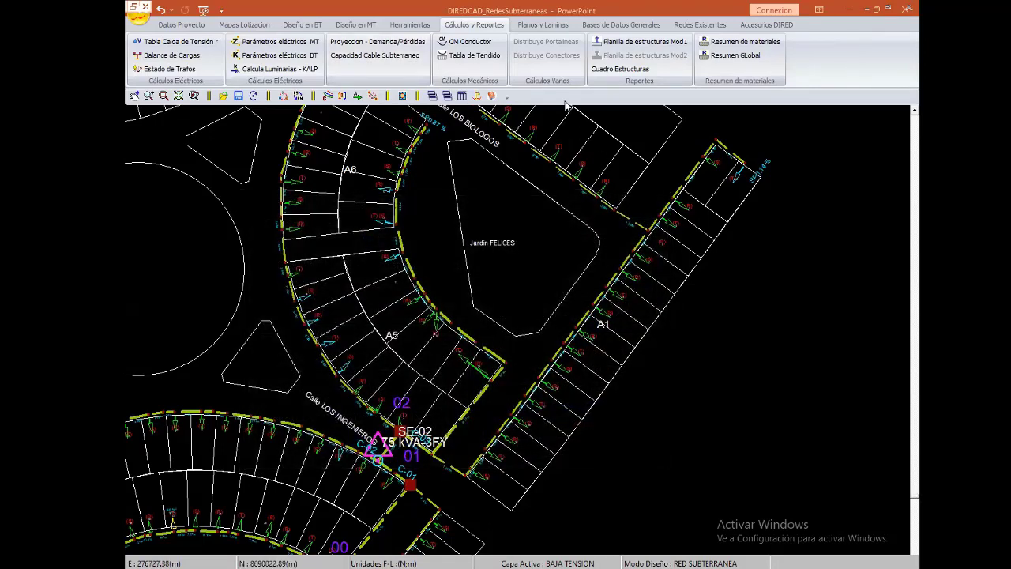
pyautogui.click(618, 24)
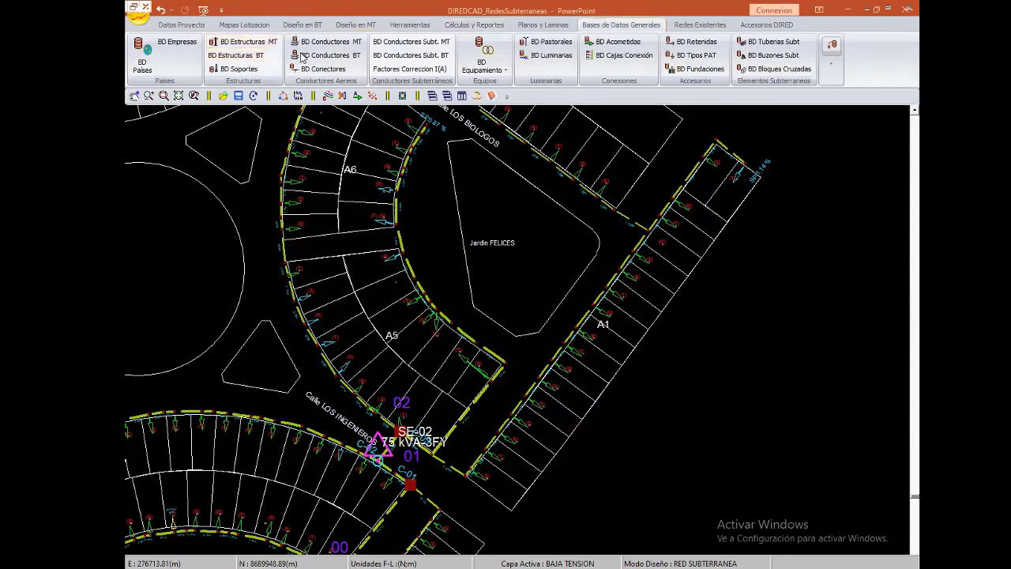
pyautogui.click(424, 56)
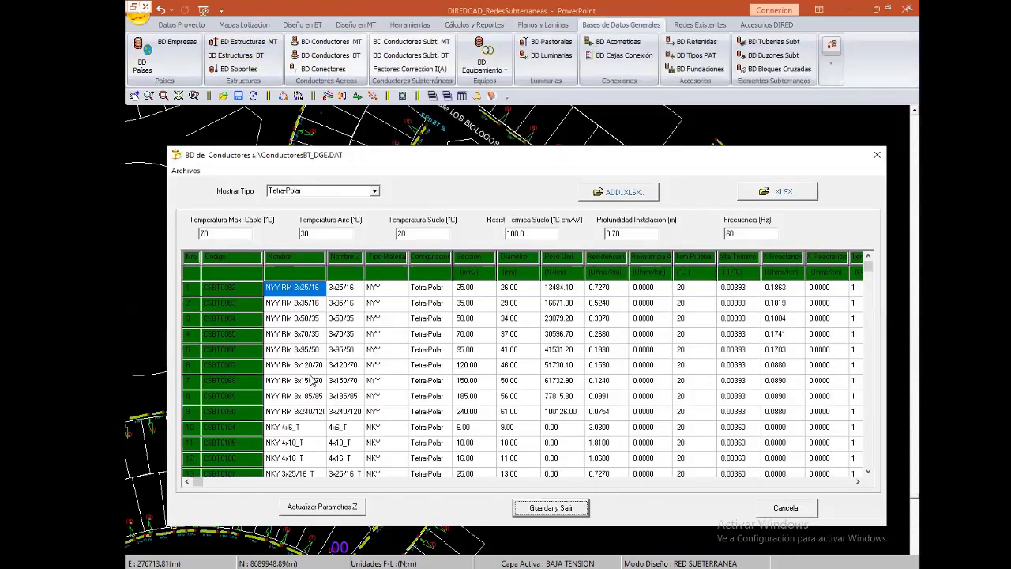
pyautogui.click(306, 380)
pyautogui.doubleClick(312, 291)
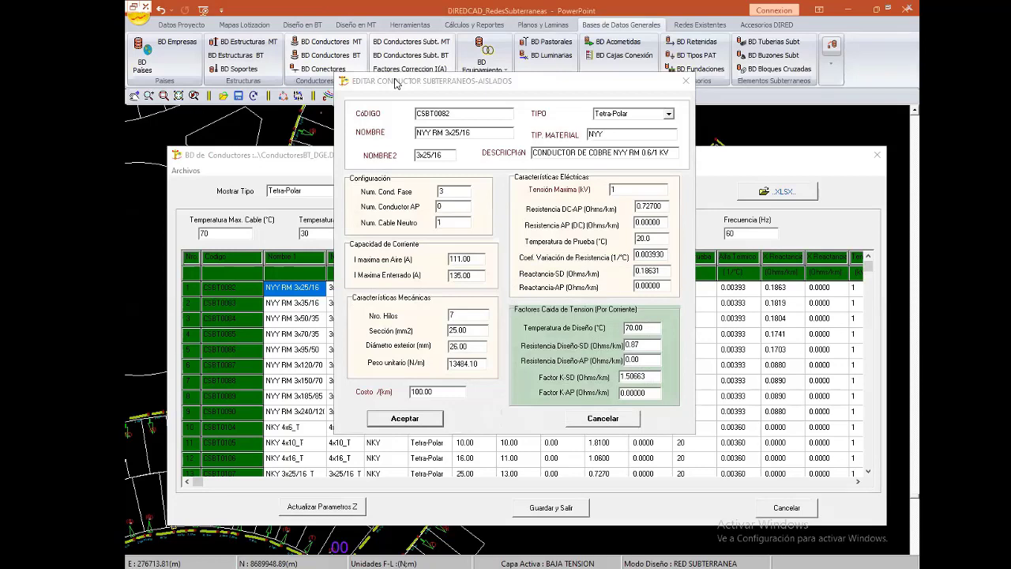
pyautogui.moveTo(485, 84); pyautogui.dragTo(466, 161)
pyautogui.click(456, 353)
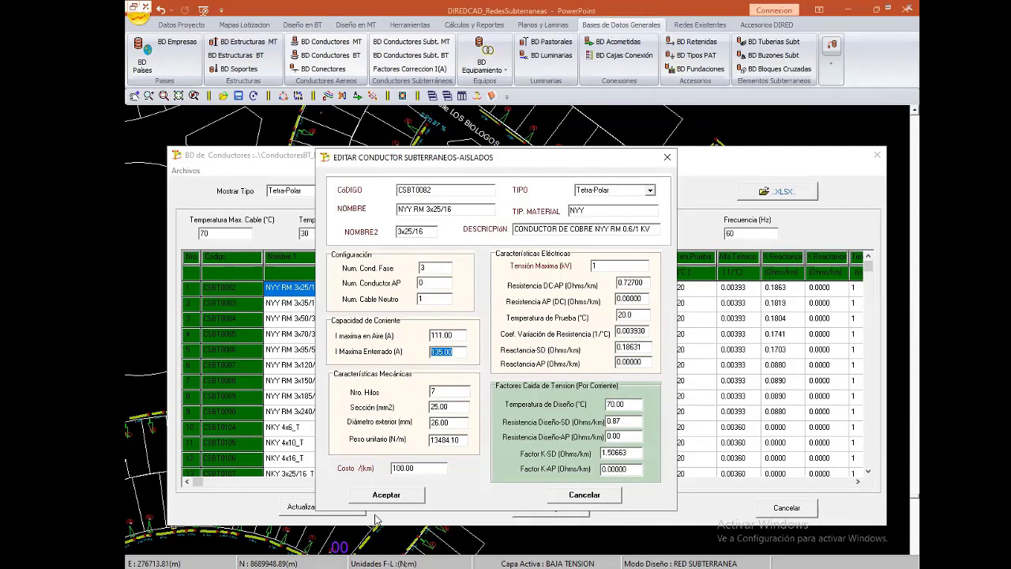
pyautogui.click(404, 498)
pyautogui.click(559, 507)
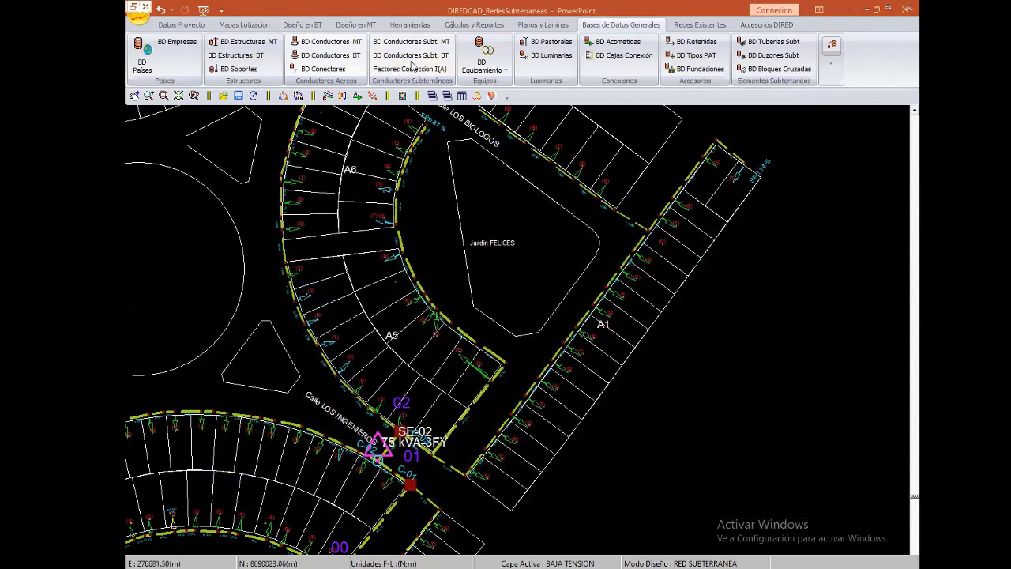
pyautogui.click(316, 26)
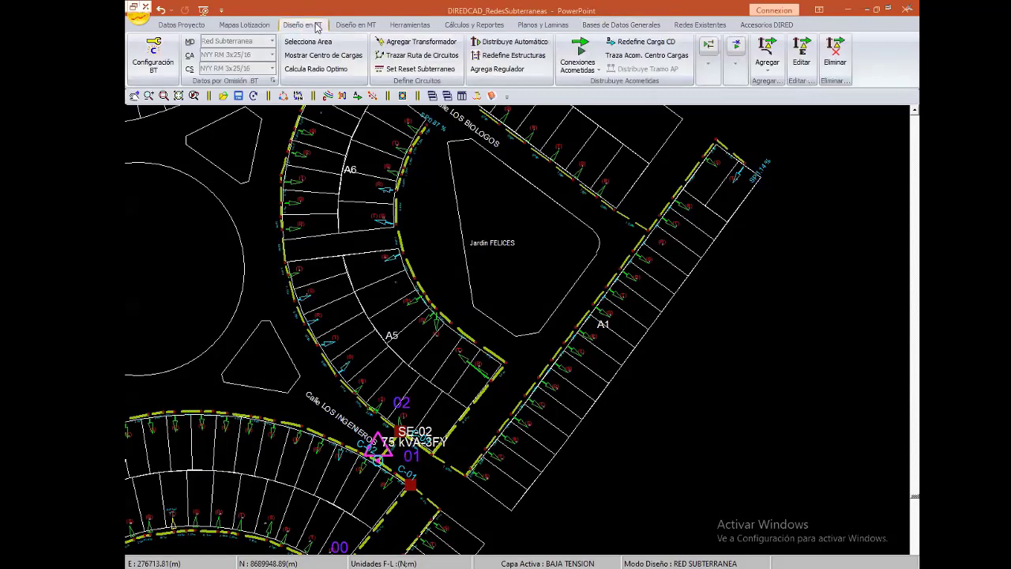
pyautogui.click(464, 26)
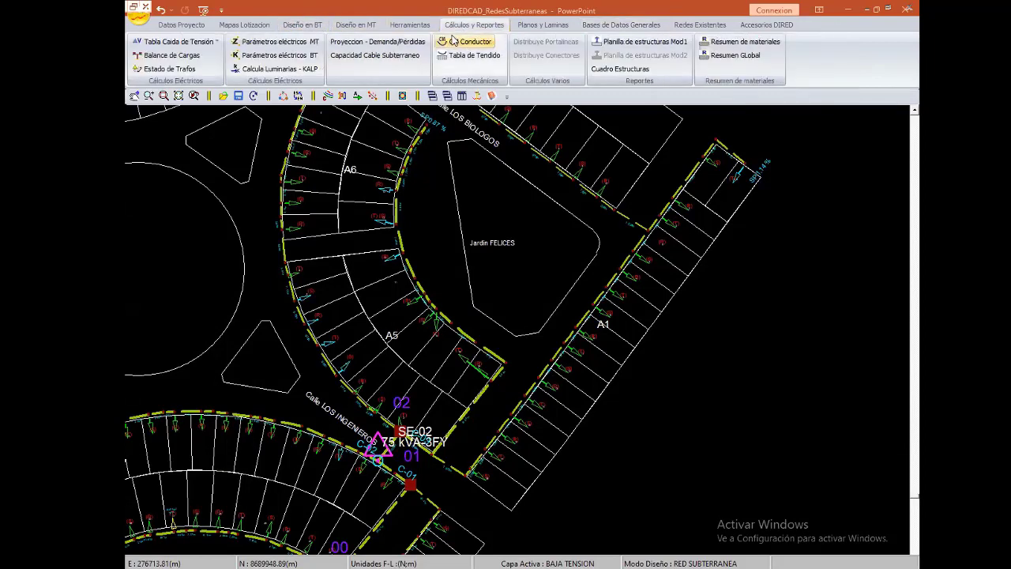
pyautogui.click(400, 61)
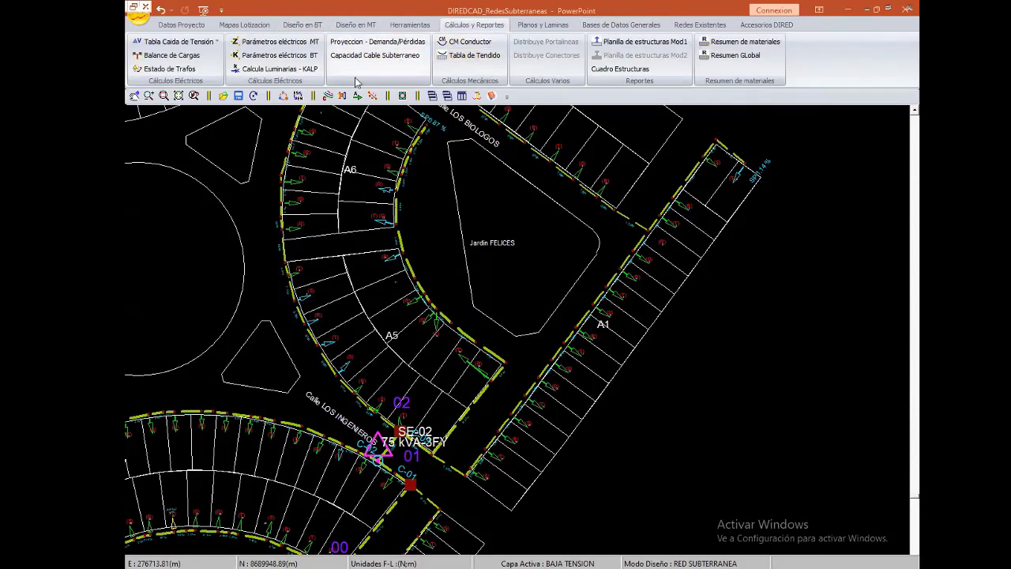
pyautogui.click(386, 214)
pyautogui.click(365, 241)
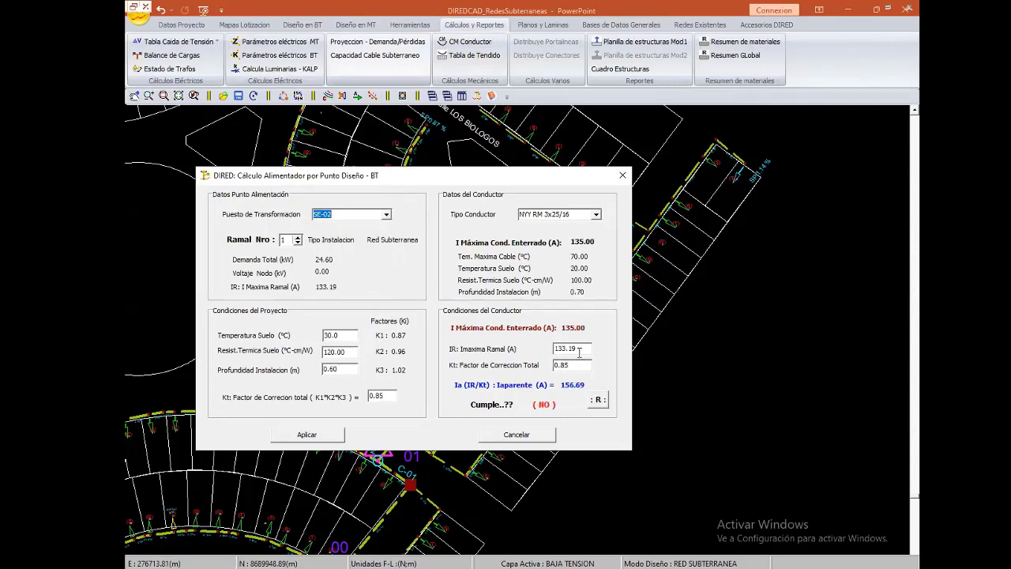
pyautogui.click(528, 82)
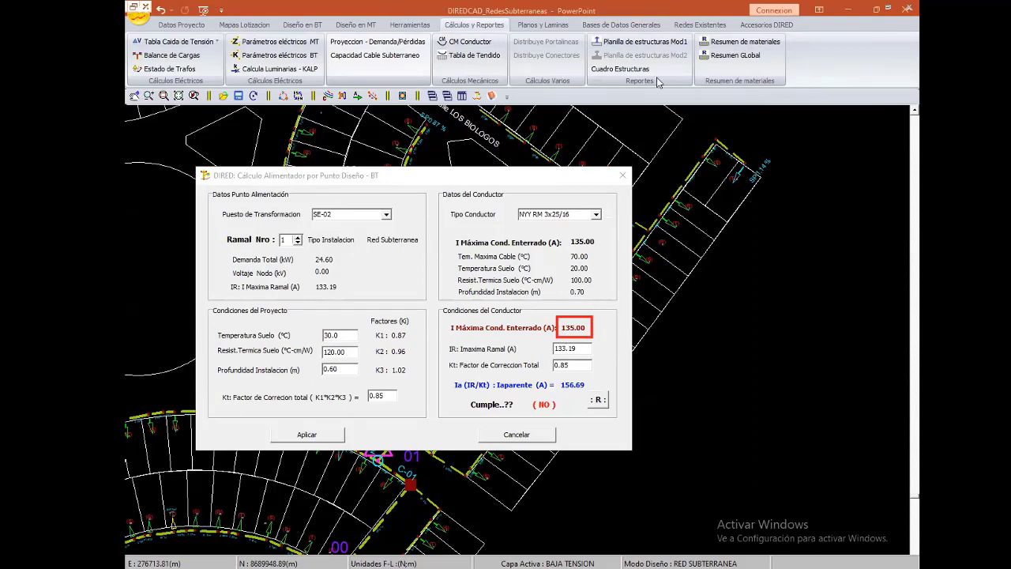
pyautogui.click(581, 326)
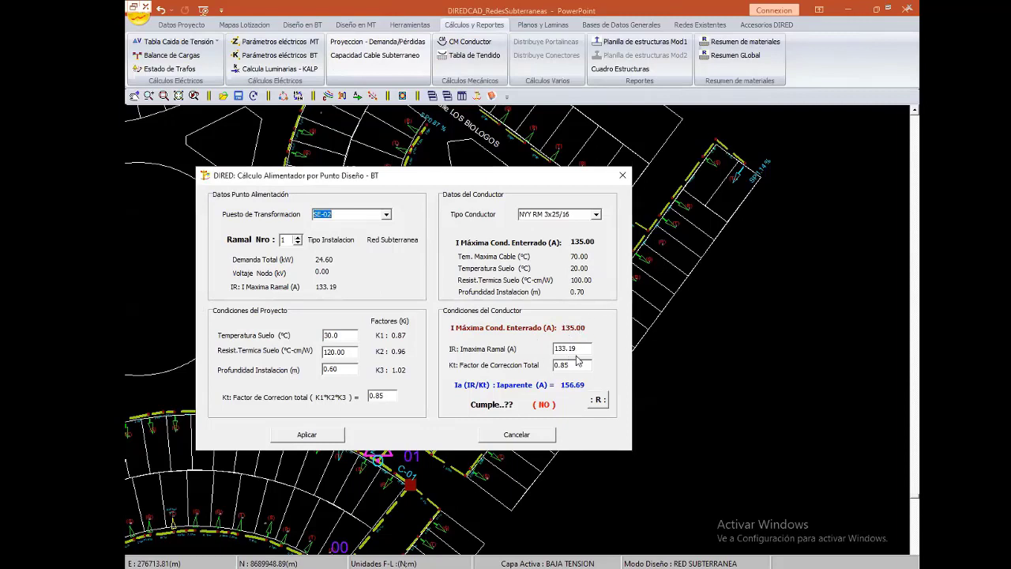
pyautogui.moveTo(583, 349); pyautogui.dragTo(544, 353)
pyautogui.click(588, 349)
pyautogui.moveTo(576, 365); pyautogui.dragTo(544, 366)
pyautogui.click(576, 366)
pyautogui.click(621, 176)
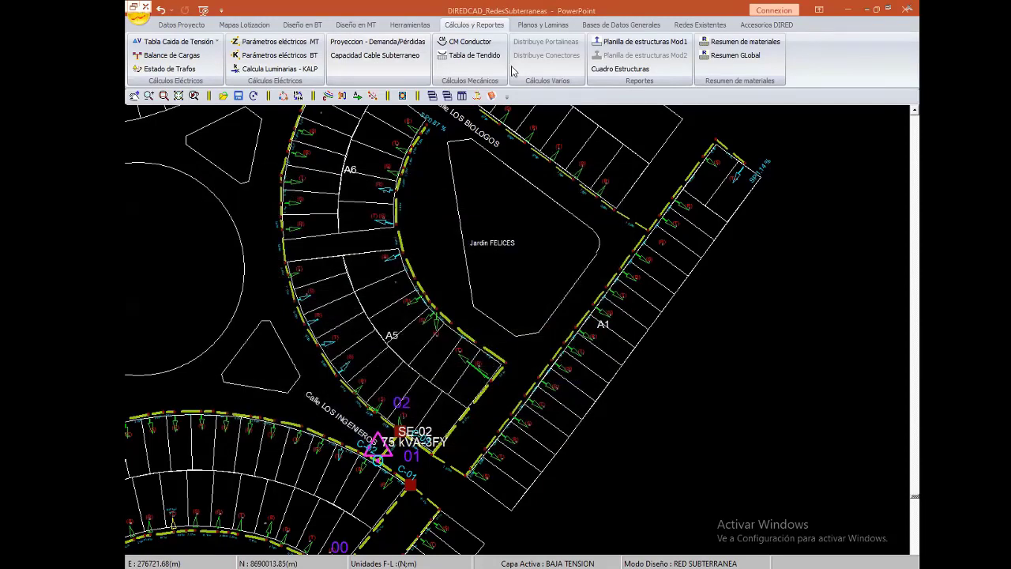
# - Open the underground Factores de Corrección tables and browse soil-temperature and burial-depth factors
pyautogui.click(614, 26)
pyautogui.click(420, 73)
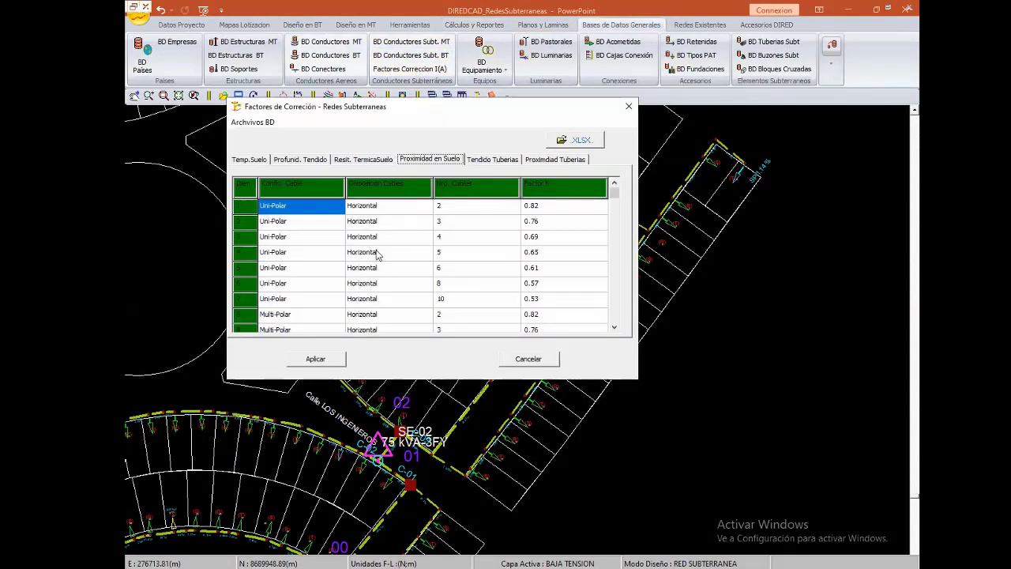
pyautogui.click(251, 271)
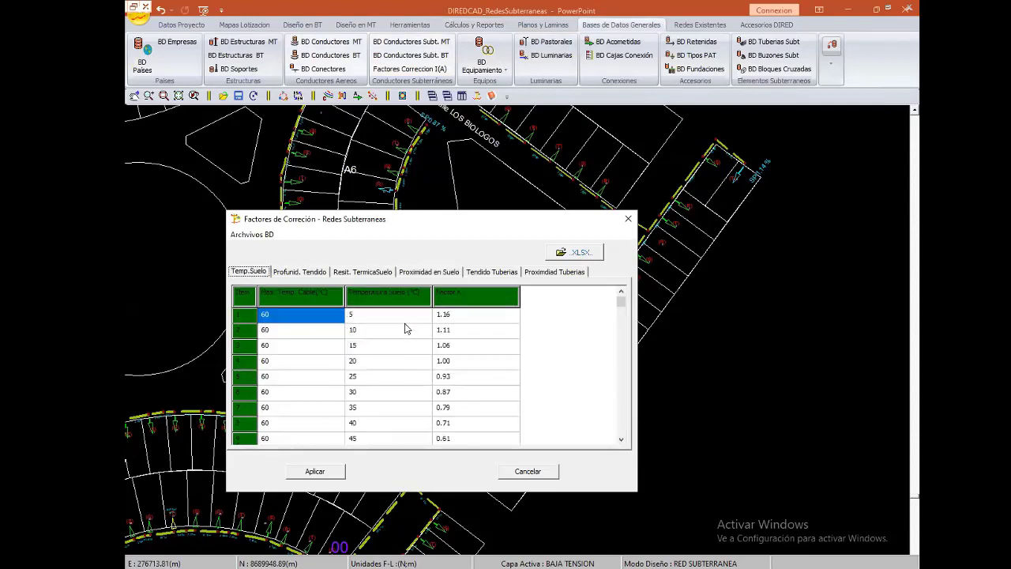
pyautogui.click(320, 280)
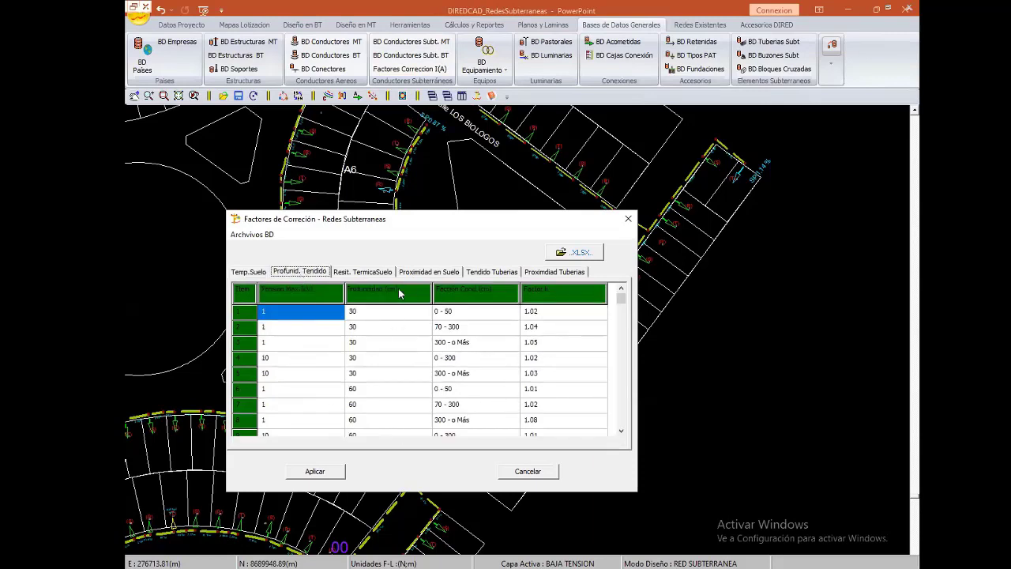
pyautogui.click(533, 419)
pyautogui.press('Down')
pyautogui.press('Down')
pyautogui.press('Down')
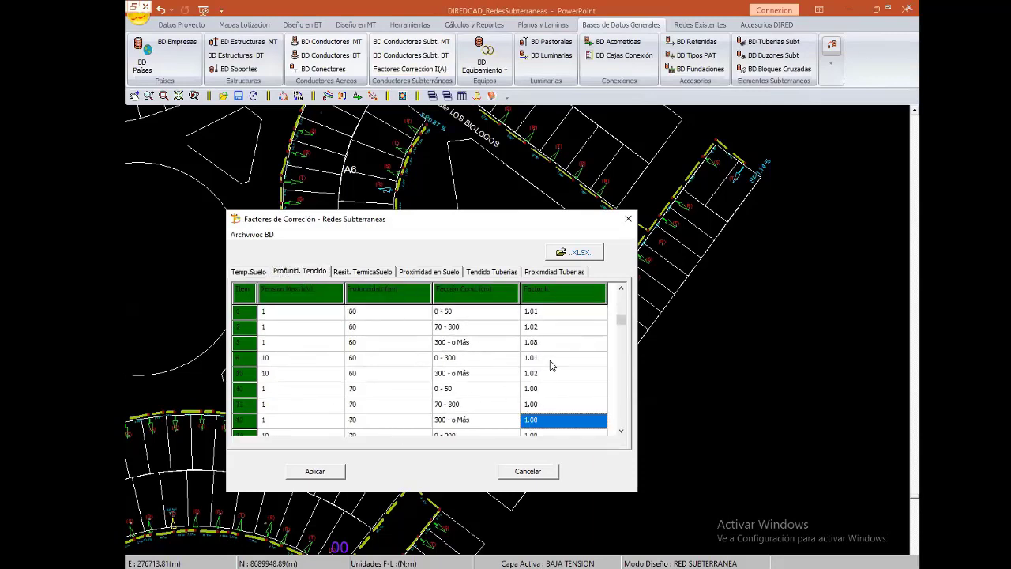
# - Inspect soil-temperature factors for 20 °C, 25 °C and higher, then 120.0 thermal-resistivity factors
pyautogui.click(250, 271)
pyautogui.click(502, 381)
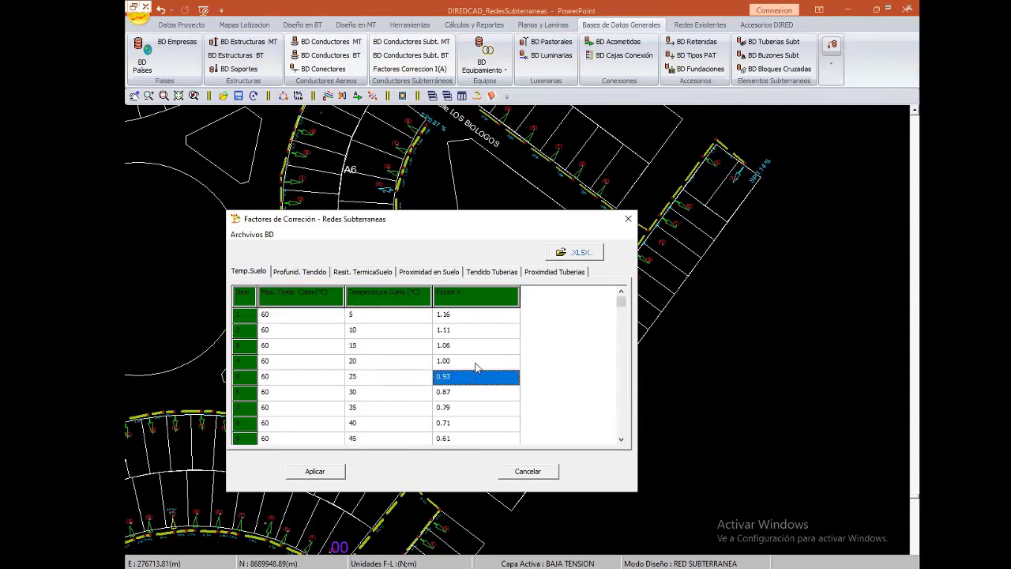
pyautogui.click(447, 362)
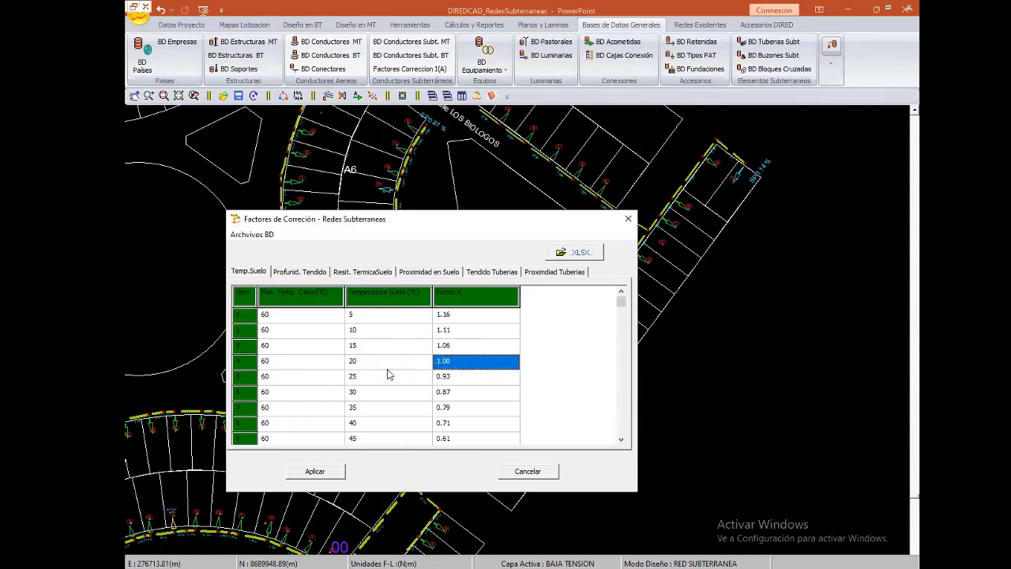
pyautogui.click(457, 375)
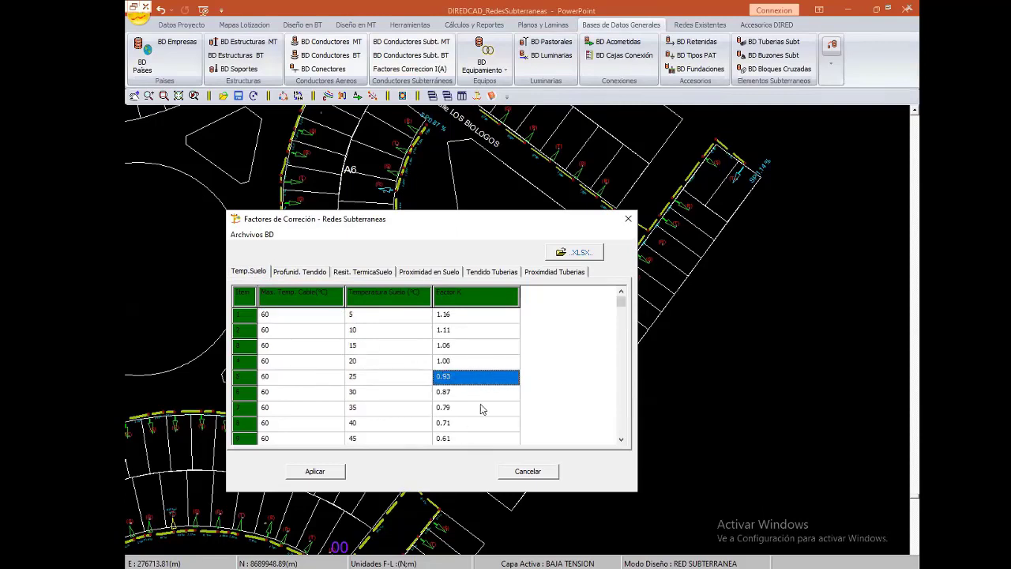
pyautogui.click(481, 423)
pyautogui.click(365, 271)
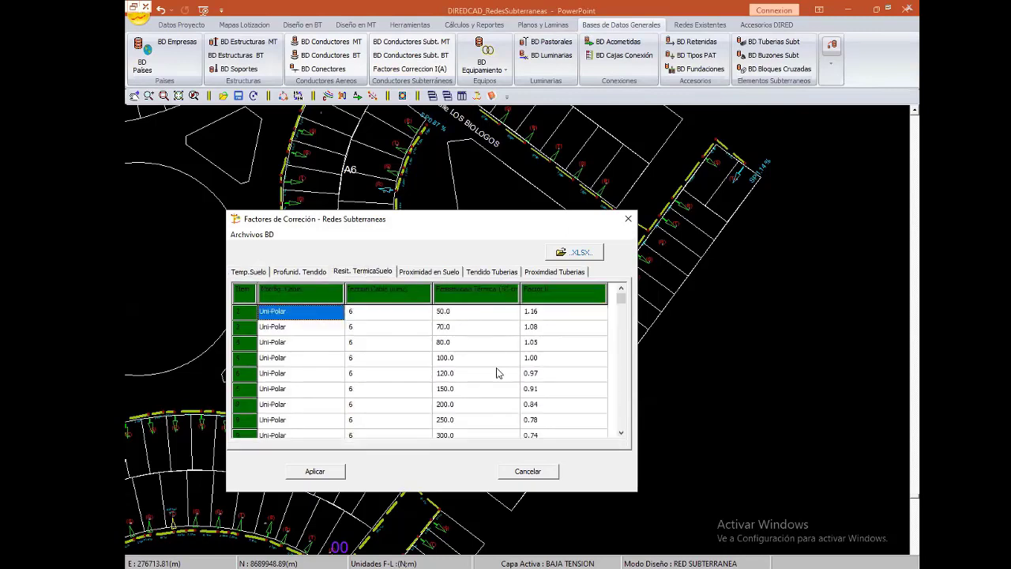
pyautogui.click(498, 372)
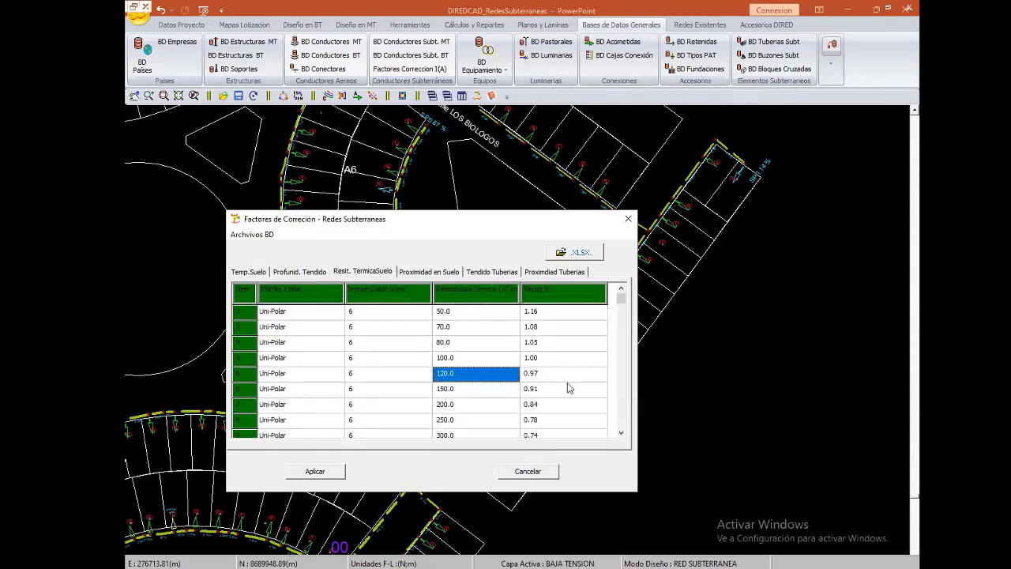
pyautogui.press('Down')
pyautogui.press('Down')
pyautogui.press('Down')
# - Step through the Multi-Polar horizontal grouping factors for cables in soil
pyautogui.click(442, 272)
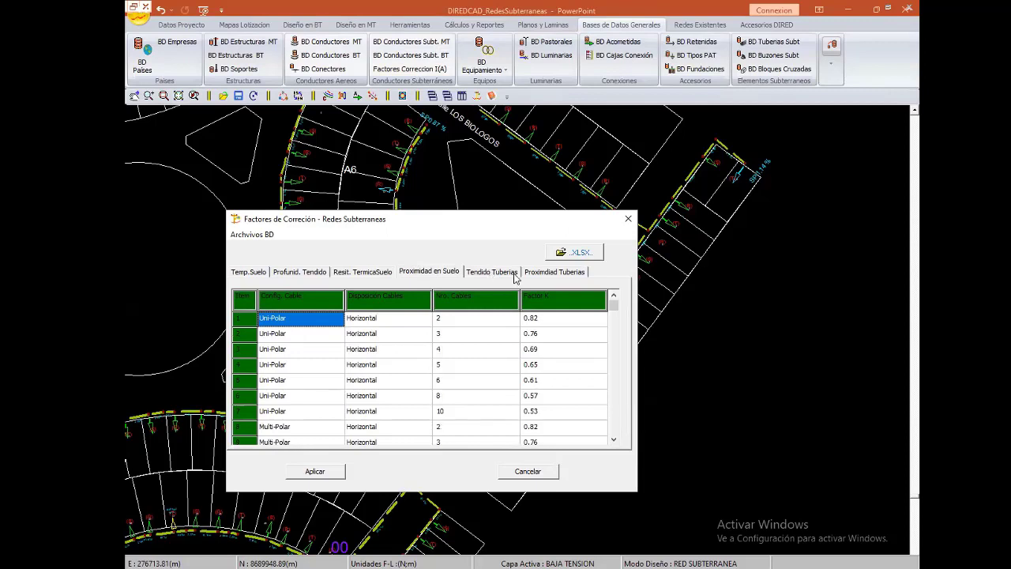
pyautogui.click(406, 426)
pyautogui.press('Down')
pyautogui.press('Down')
pyautogui.press('Down')
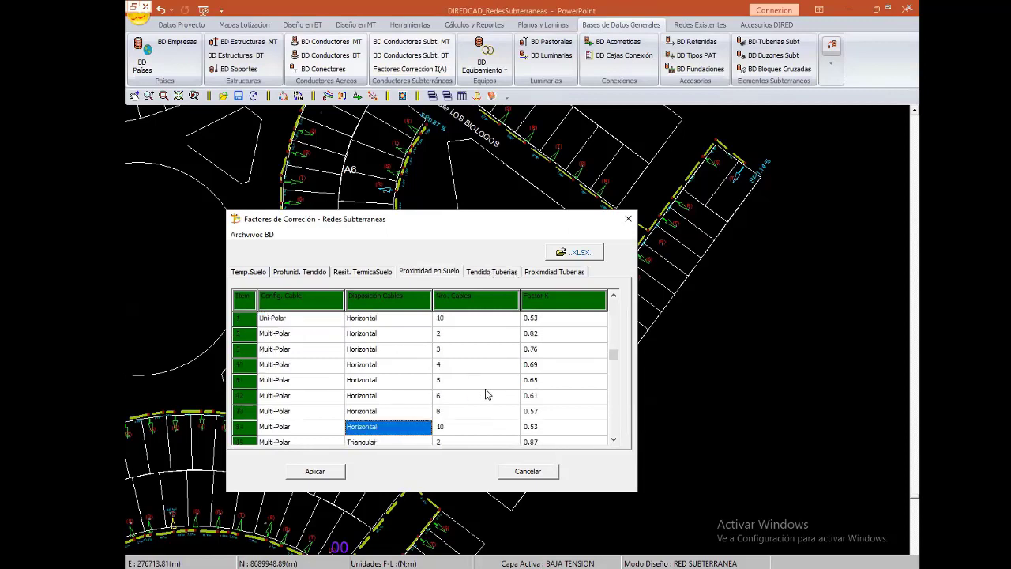
pyautogui.press('Down')
pyautogui.press('Down')
pyautogui.press('Down')
# - Review the Tendido Tuberias and Proximidad Tuberias factors, then close the correction-factor dialog
pyautogui.click(488, 273)
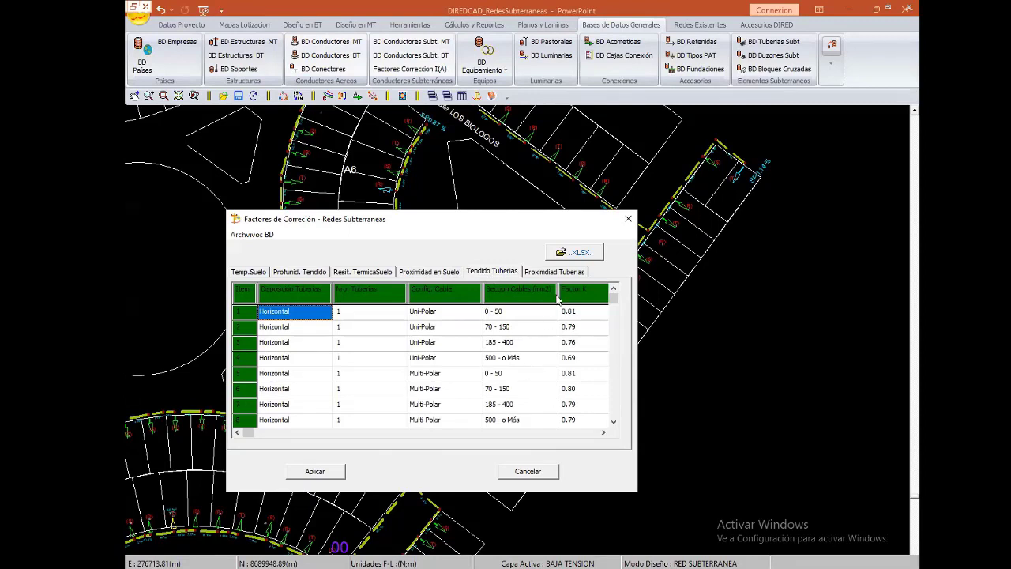
pyautogui.click(545, 273)
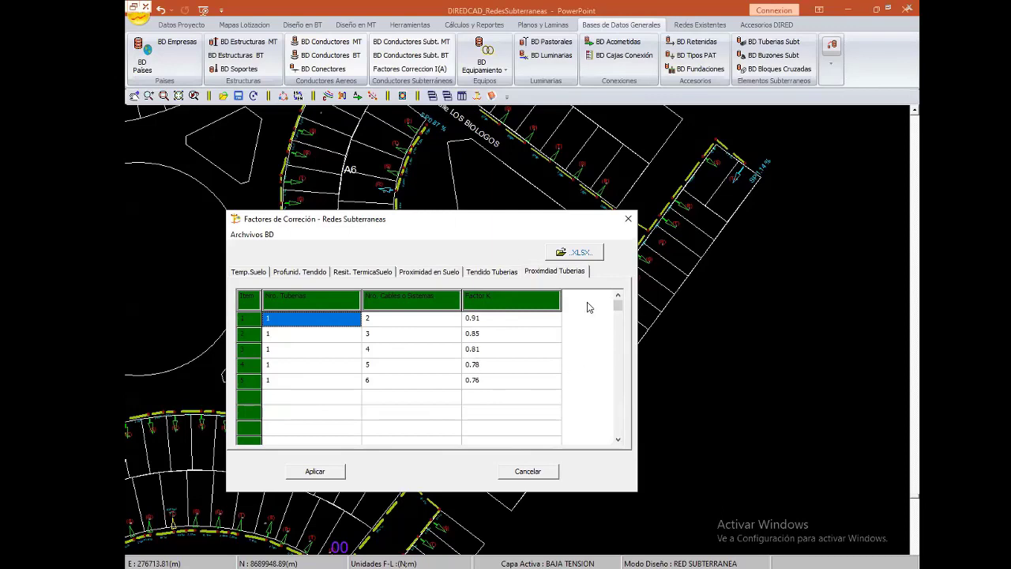
pyautogui.moveTo(389, 224); pyautogui.dragTo(425, 249)
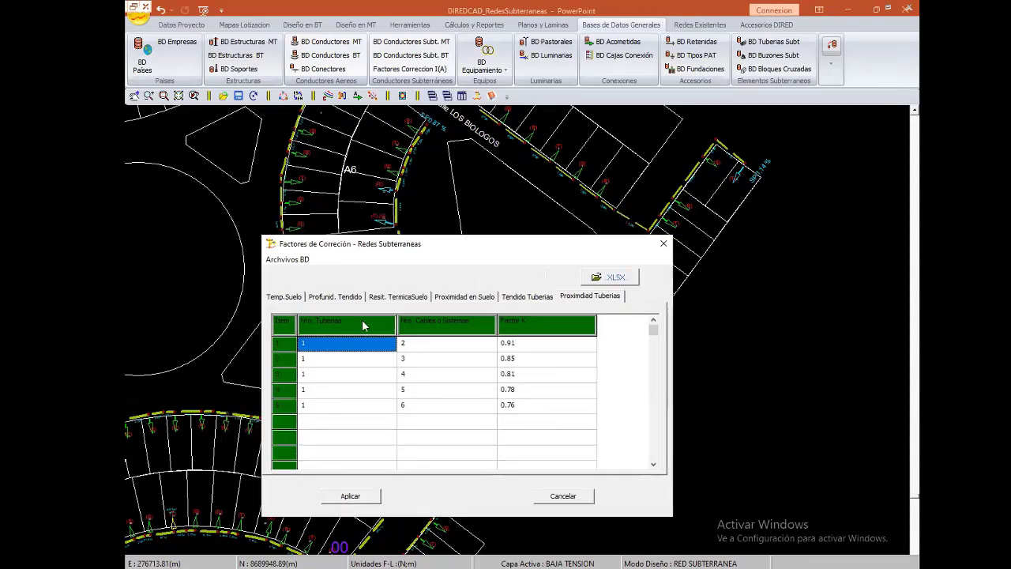
pyautogui.click(286, 298)
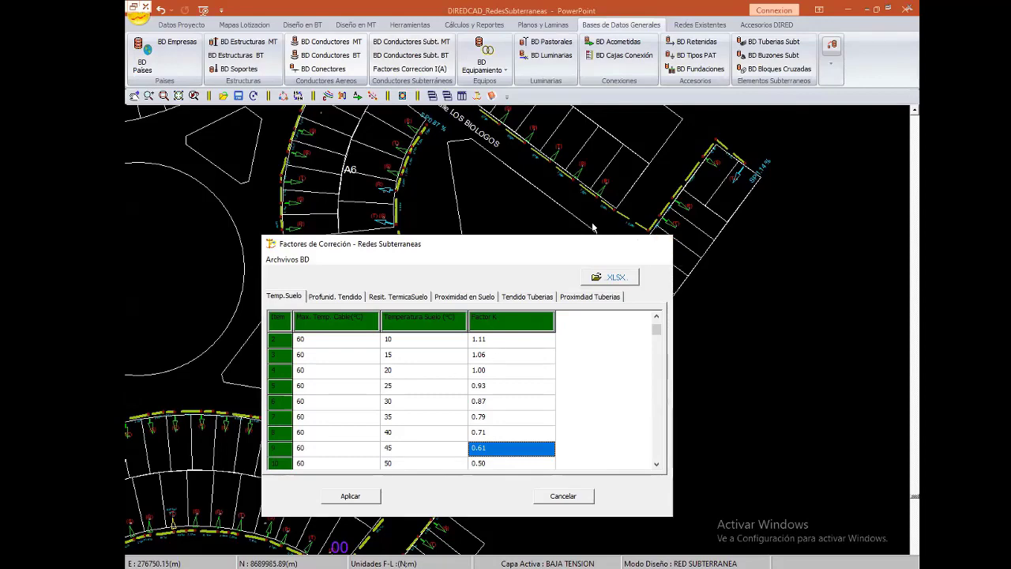
pyautogui.click(663, 246)
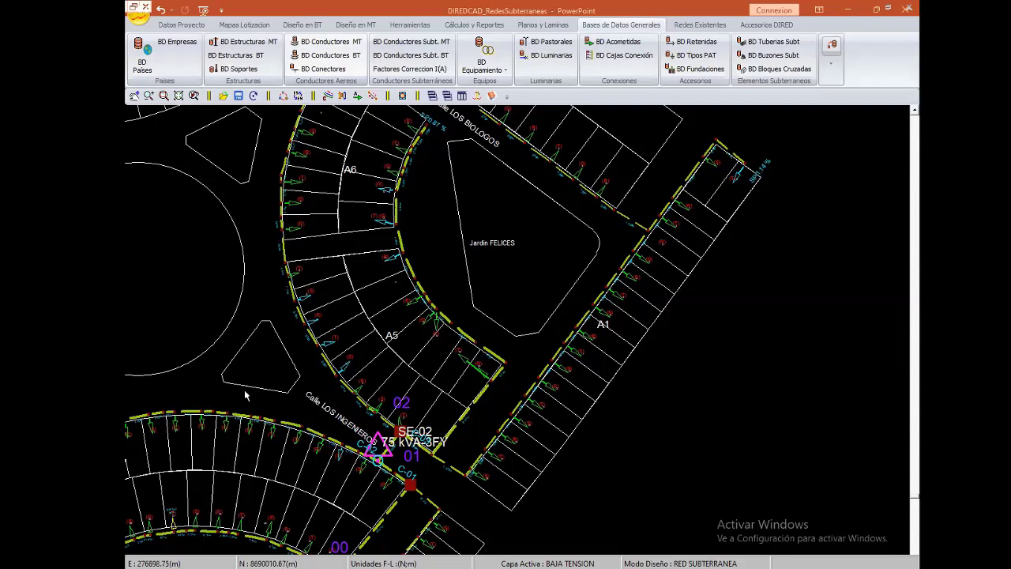
# - Start the underground cable capacity check with SE-02 as the supply point and select the total correction factor
pyautogui.moveTo(480, 406); pyautogui.dragTo(496, 397, button='middle')
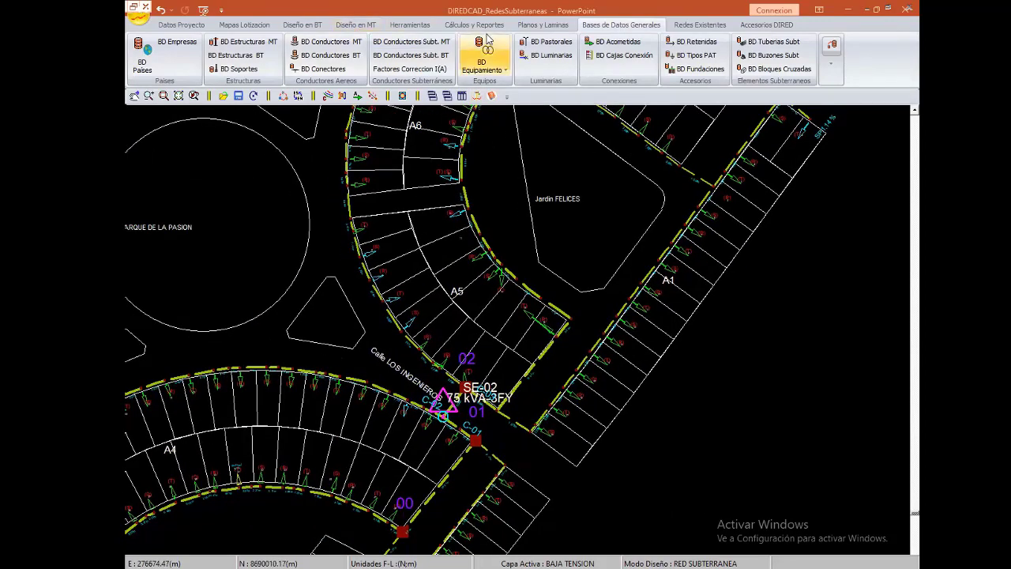
pyautogui.click(463, 27)
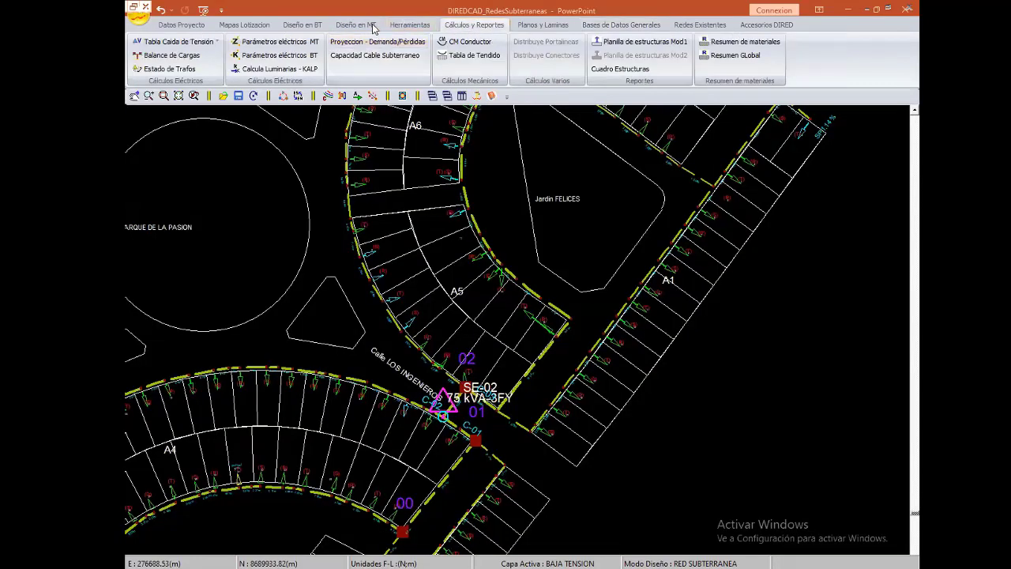
pyautogui.click(370, 57)
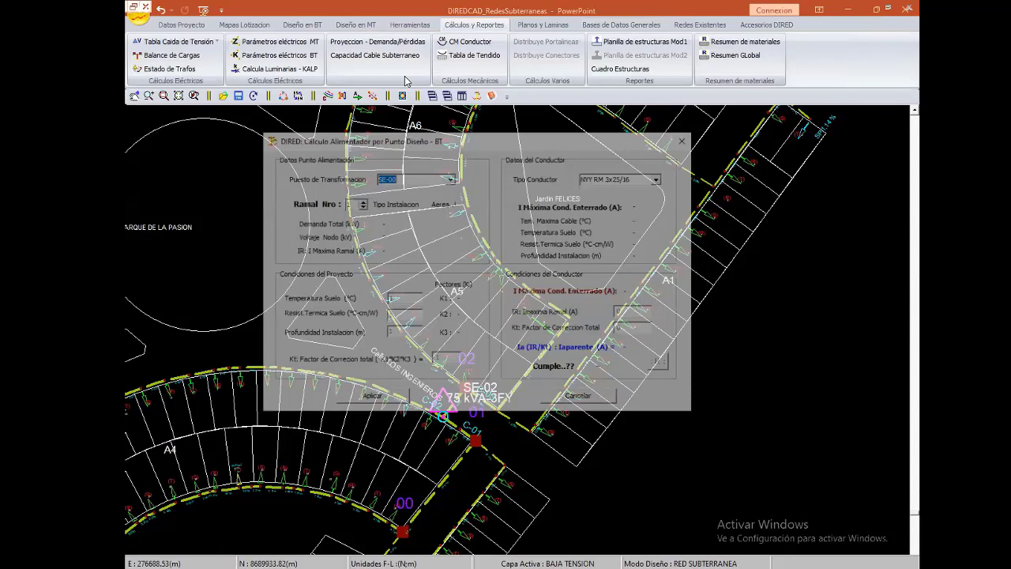
pyautogui.click(451, 179)
pyautogui.click(410, 206)
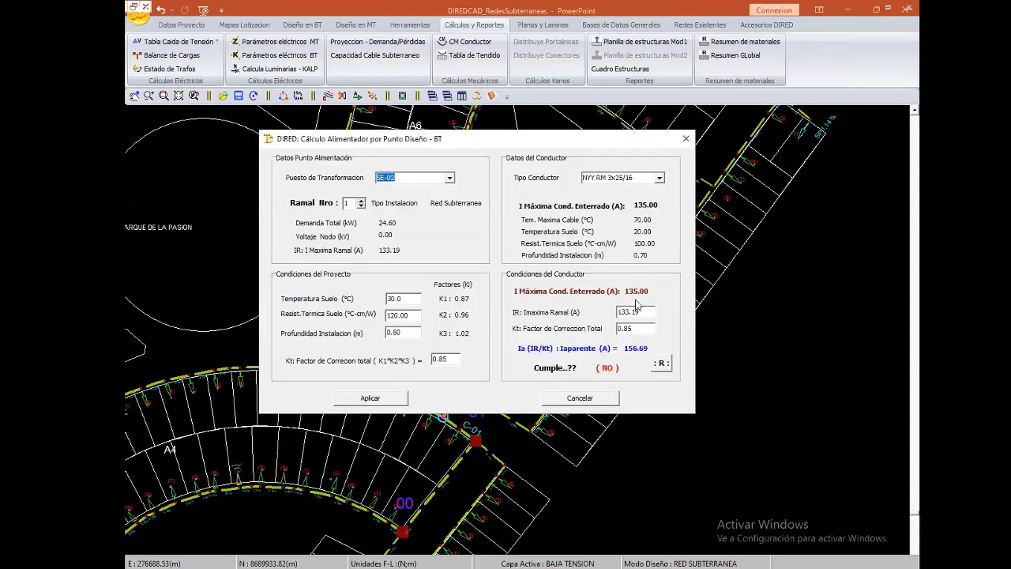
pyautogui.doubleClick(640, 328)
# - Compute 135/0.85 in Calculator to cross-check the cable's corrected current
pyautogui.click(423, 564)
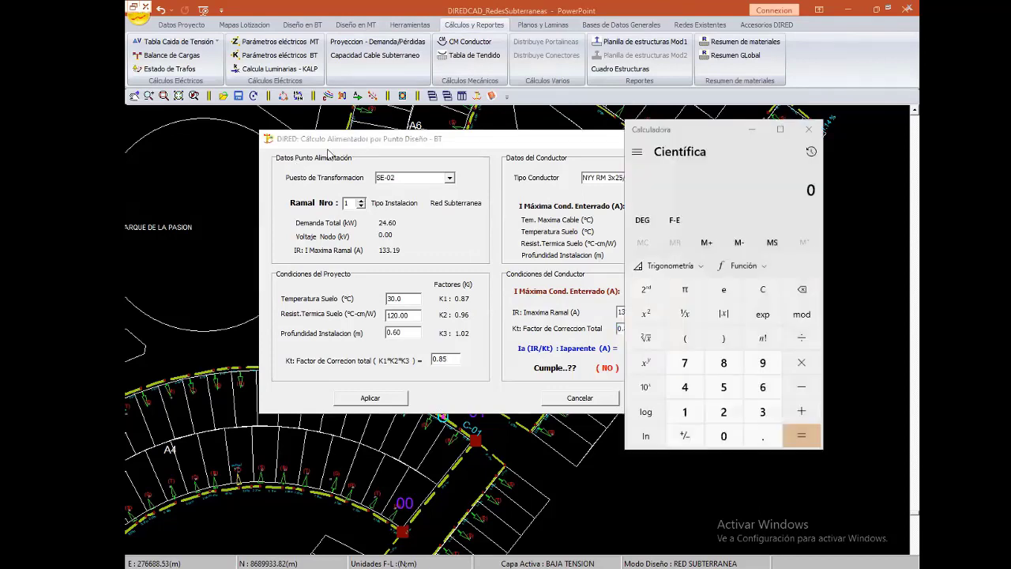
pyautogui.moveTo(716, 140); pyautogui.dragTo(338, 159)
pyautogui.write('13')
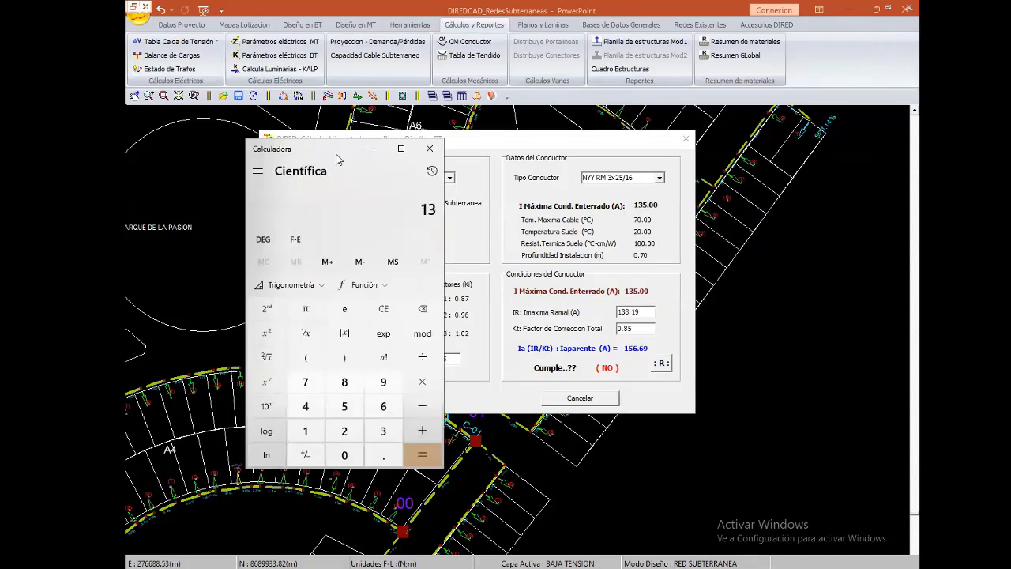
pyautogui.write('5/0.8')
pyautogui.write('5')
pyautogui.press('Return')
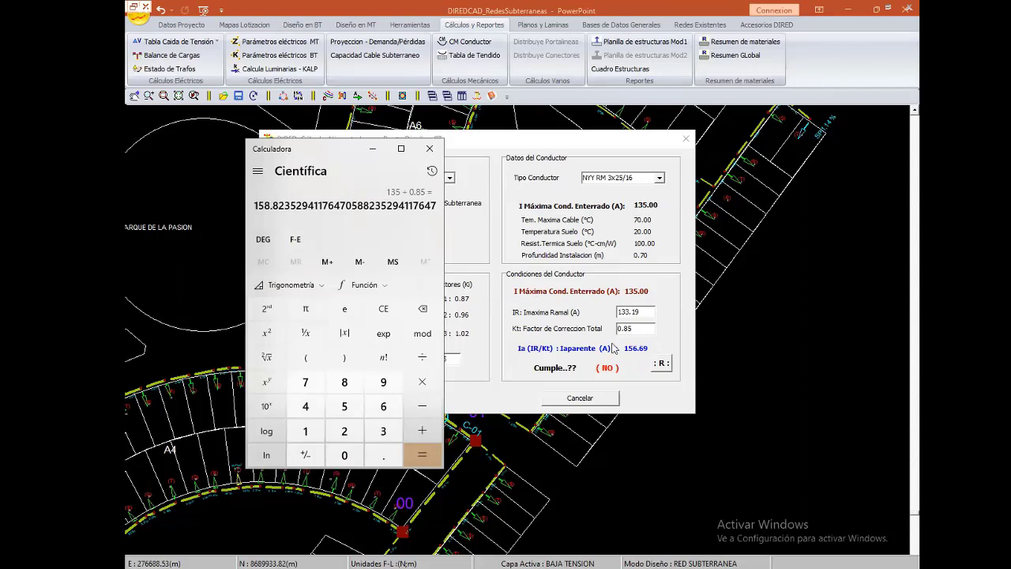
# - Recalculate the feeder current and compare results: 158.56 A needed against the NYY cable's 135 A
pyautogui.click(661, 363)
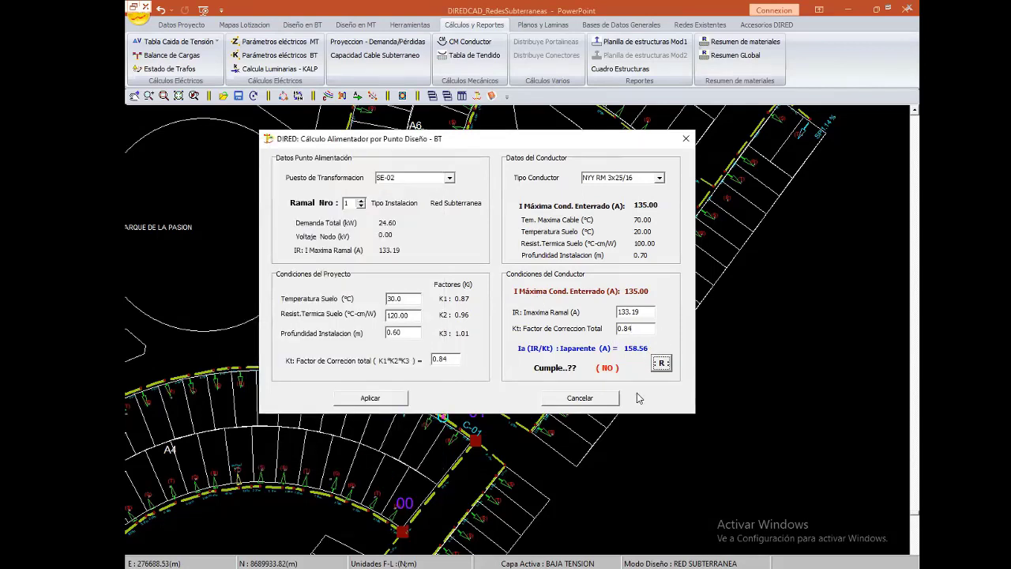
pyautogui.hotkey('alt', 'Tab')
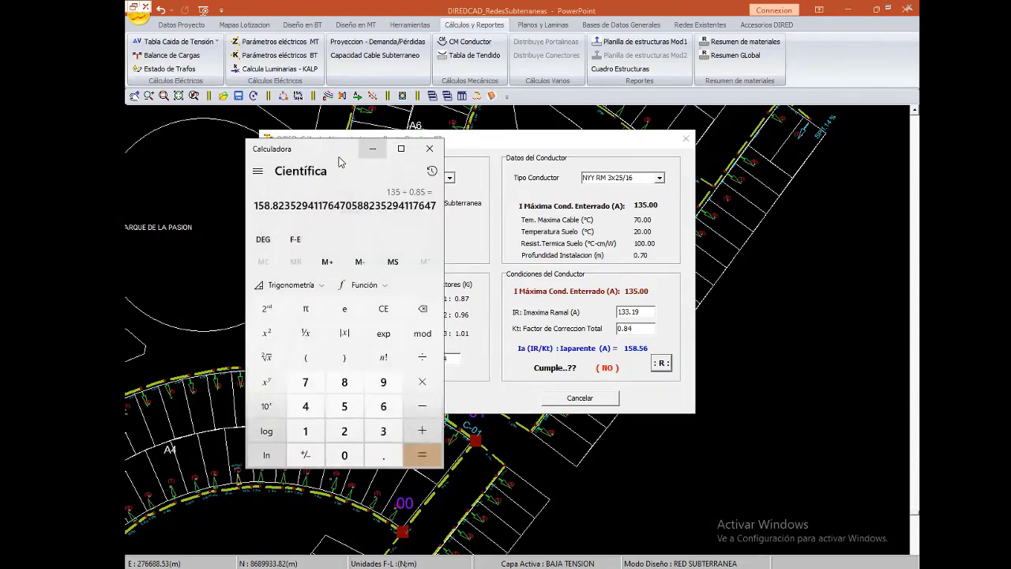
pyautogui.moveTo(357, 160); pyautogui.dragTo(375, 168)
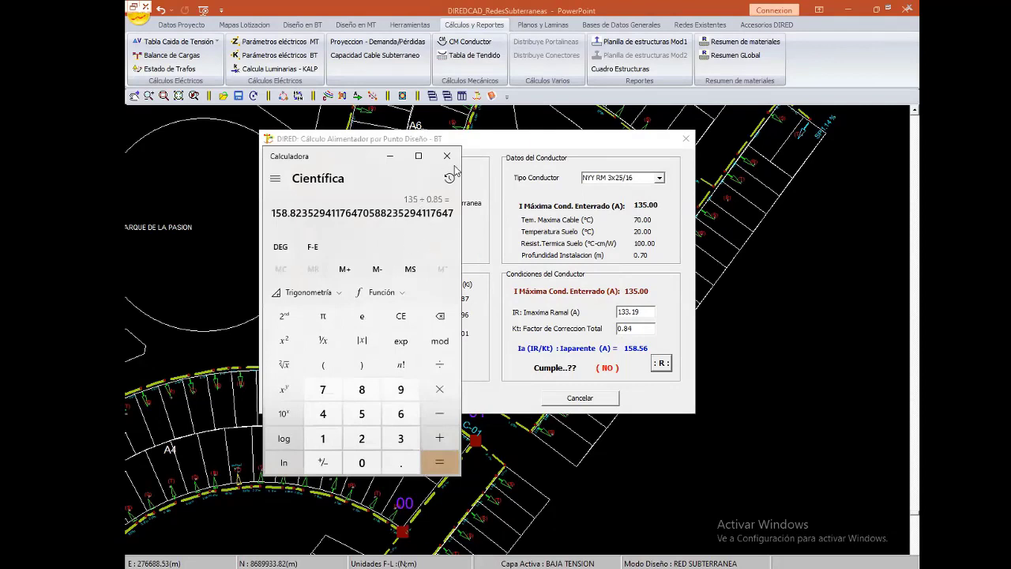
pyautogui.click(390, 156)
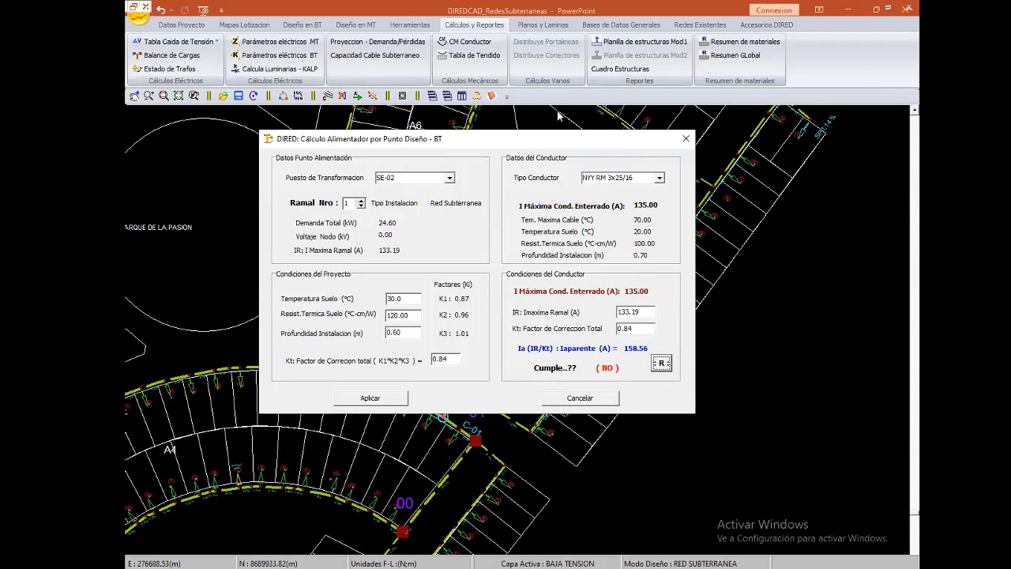
pyautogui.click(558, 116)
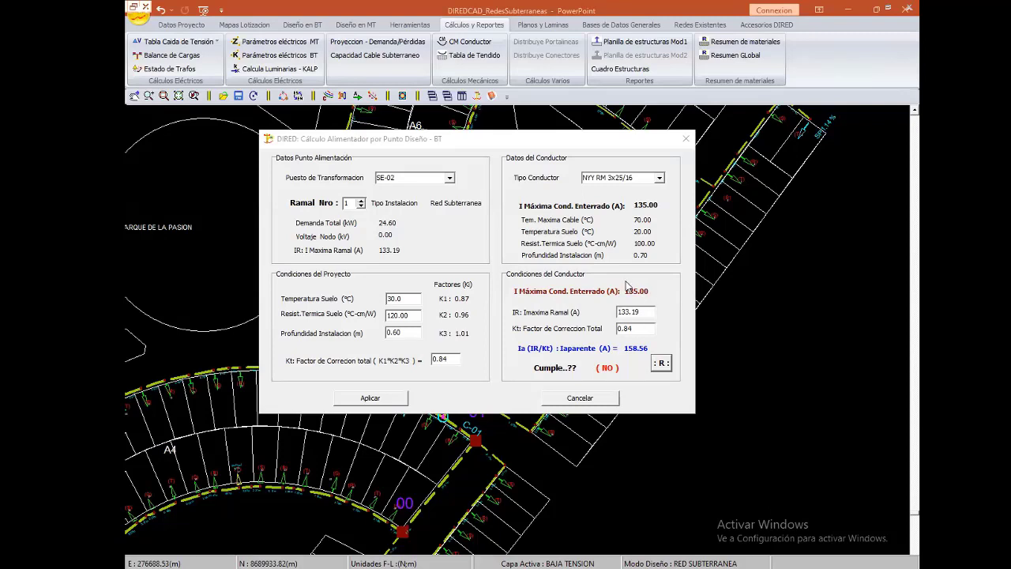
# - Recalculate the feeder check for SE-02 branch 2 and confirm it passes at 120.27 A
pyautogui.click(361, 202)
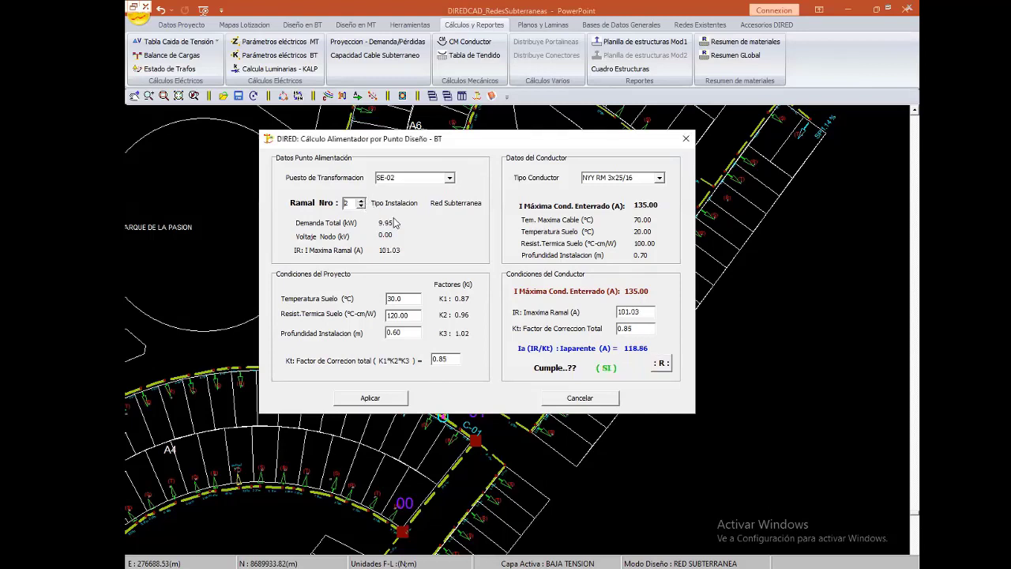
pyautogui.click(662, 363)
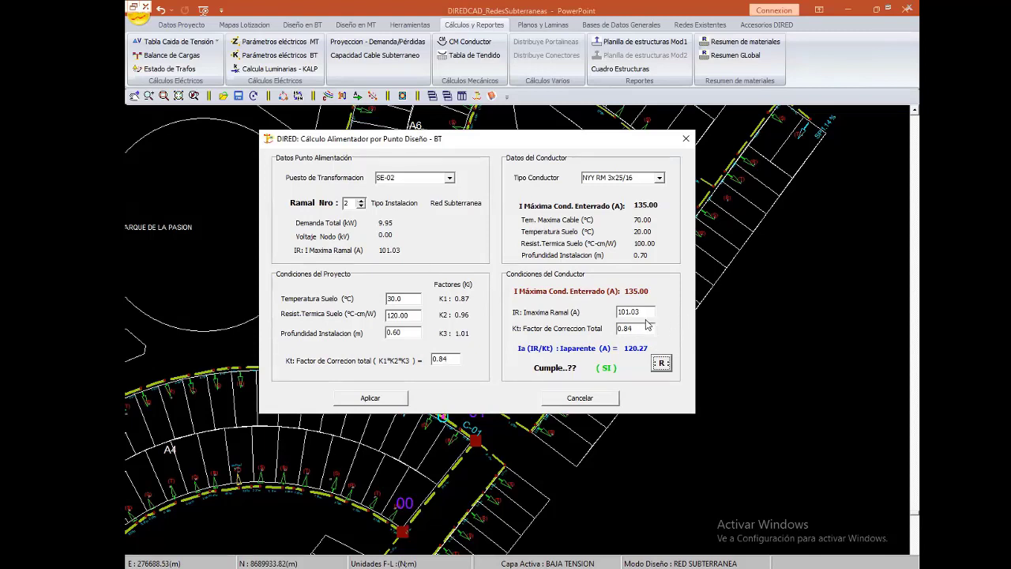
pyautogui.doubleClick(648, 312)
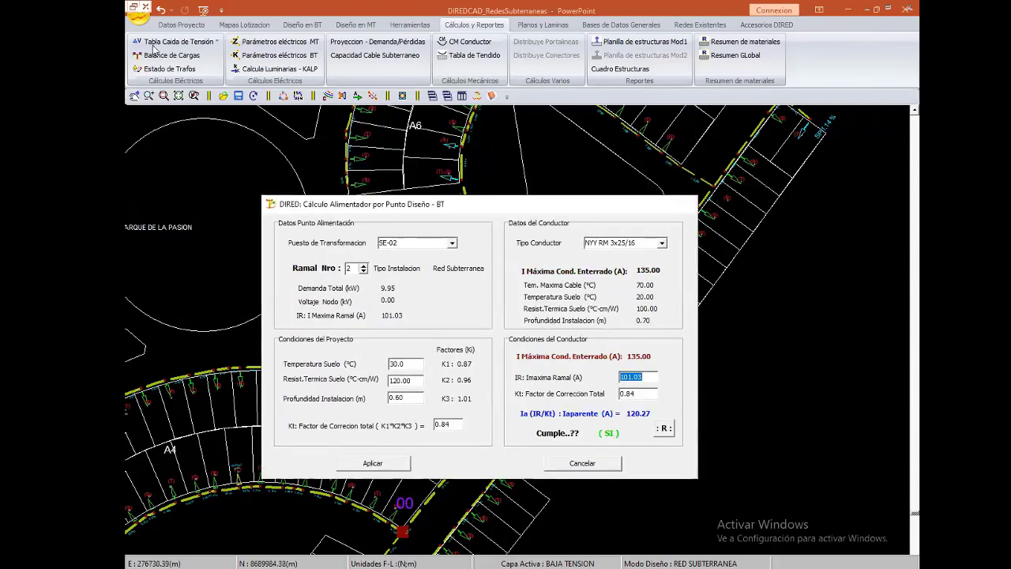
pyautogui.click(688, 205)
# - Review the SE-02 load balance, showing 0.27–15.82 % phase imbalance, then close it
pyautogui.click(172, 55)
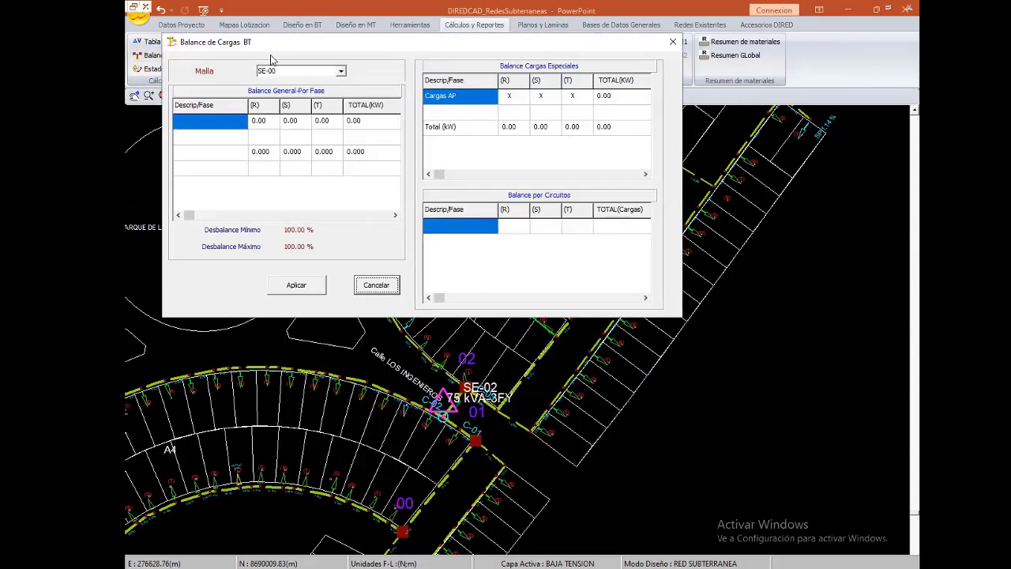
pyautogui.click(355, 180)
pyautogui.press('Return')
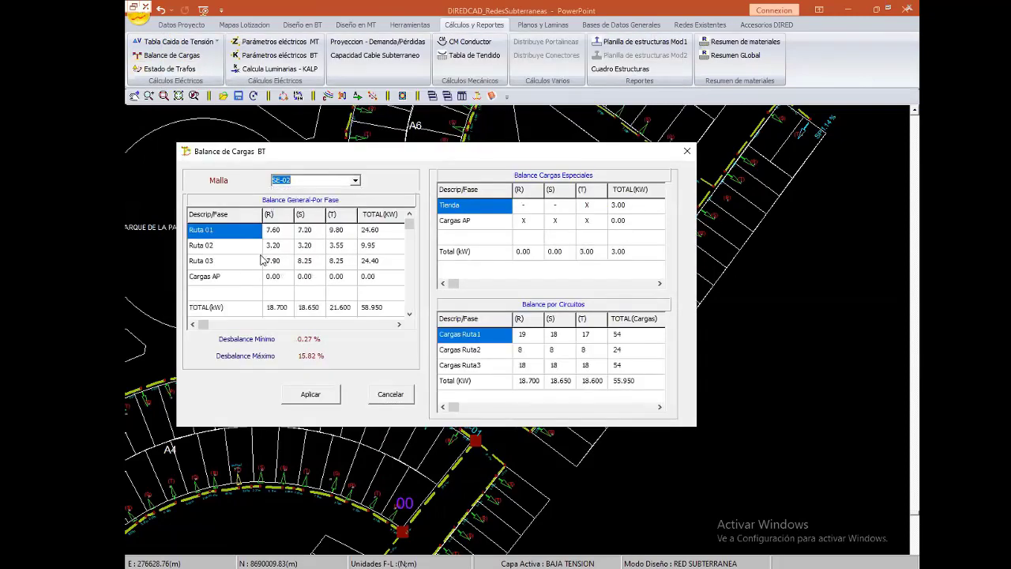
pyautogui.click(252, 324)
pyautogui.click(686, 151)
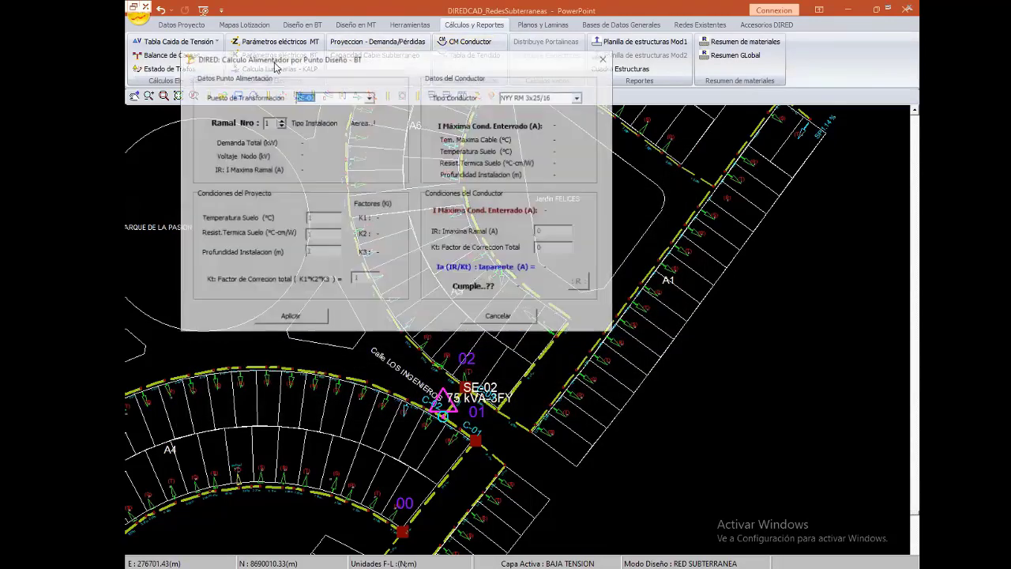
# - Check SE-02 branches 3 and 1 on 3x25/16; branch 1 fails at 156.69 A against 135 A
pyautogui.click(176, 41)
pyautogui.click(268, 70)
pyautogui.click(279, 182)
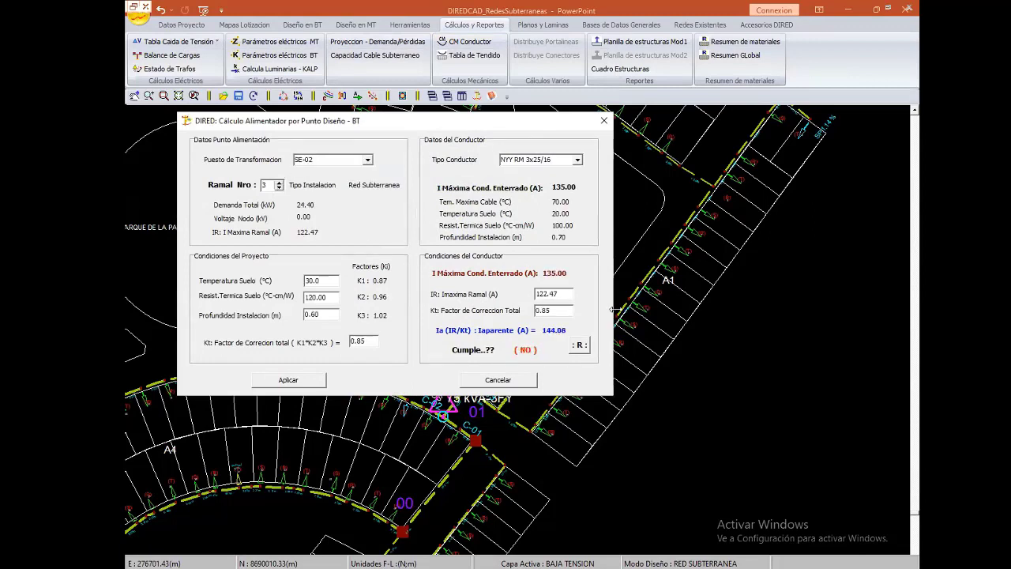
pyautogui.hotkey('shift', 'Tab')
pyautogui.click(572, 311)
pyautogui.doubleClick(573, 310)
pyautogui.click(279, 188)
pyautogui.click(279, 188)
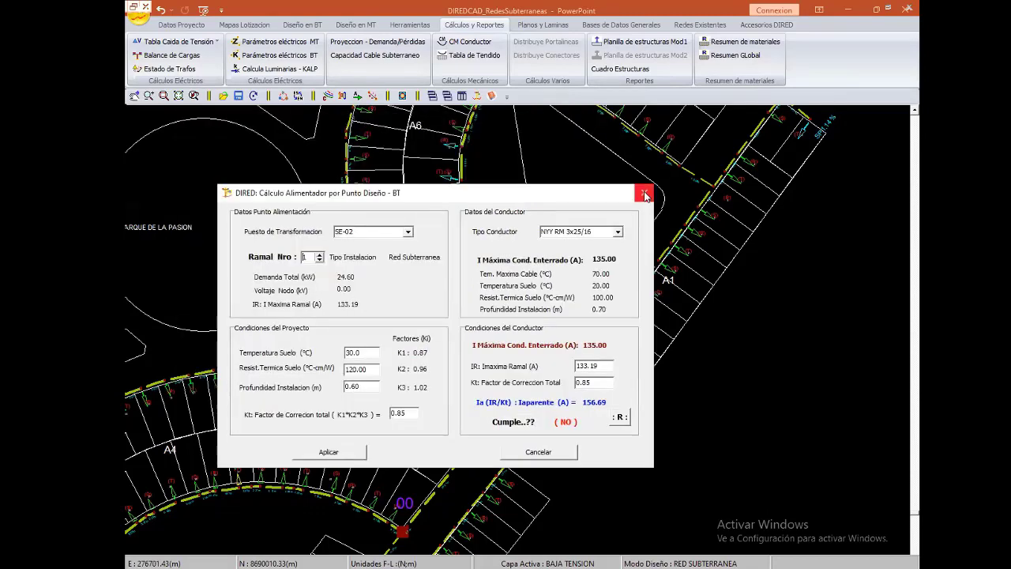
pyautogui.click(645, 194)
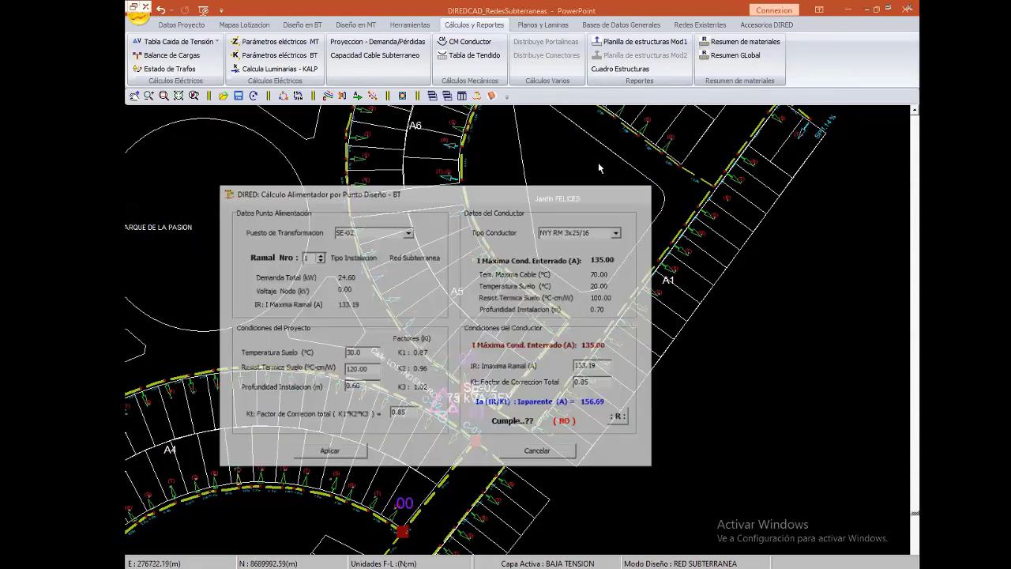
# - Open the underground conductor database and inspect NYY RM 3x25/16, rated 135 A buried
pyautogui.click(601, 30)
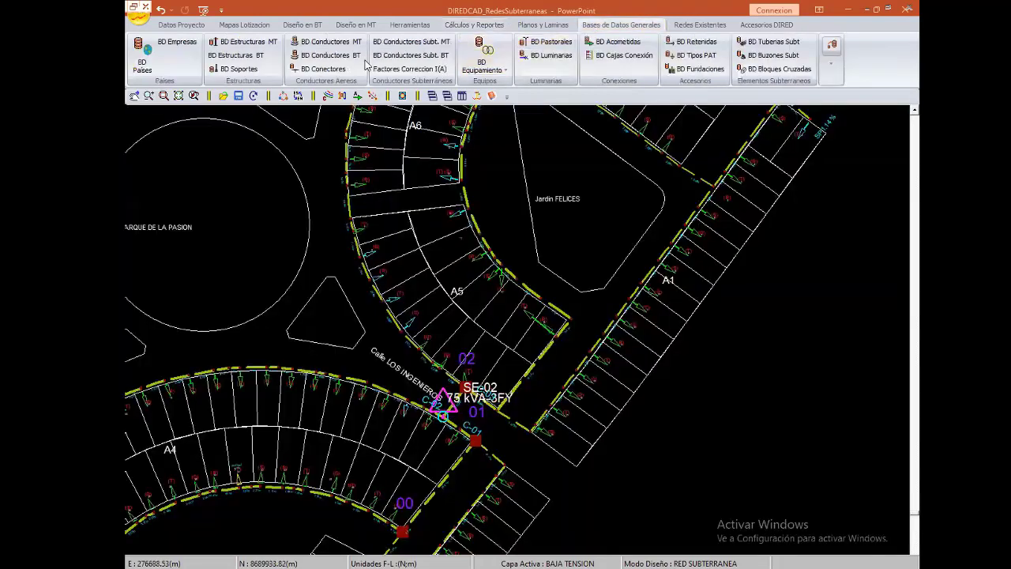
pyautogui.click(347, 56)
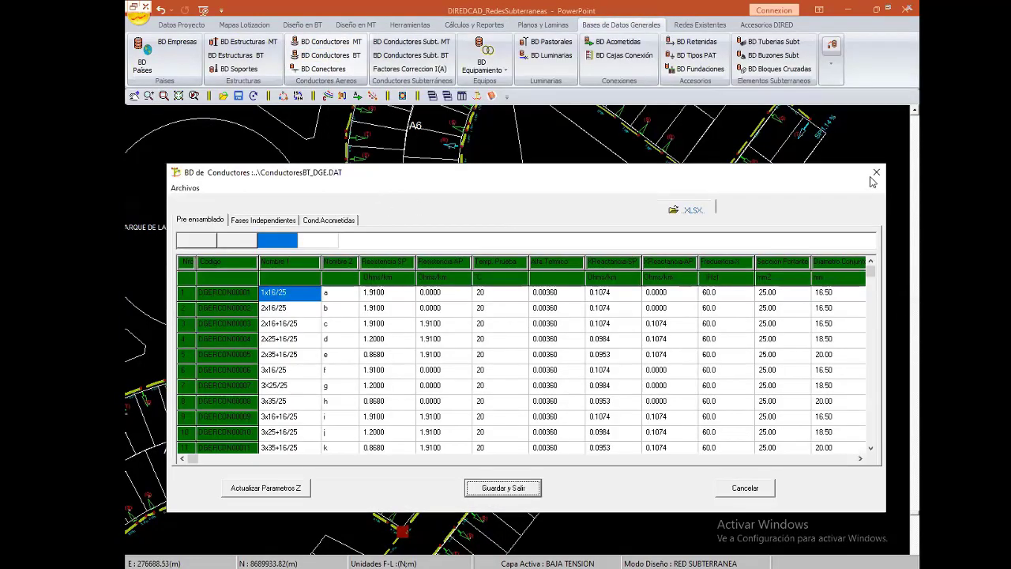
pyautogui.click(875, 170)
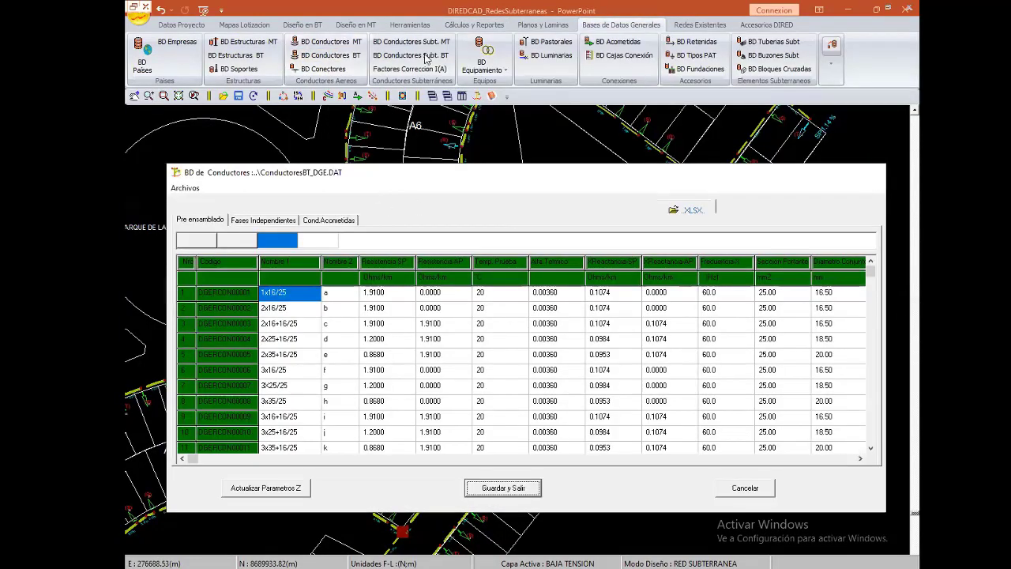
pyautogui.click(411, 62)
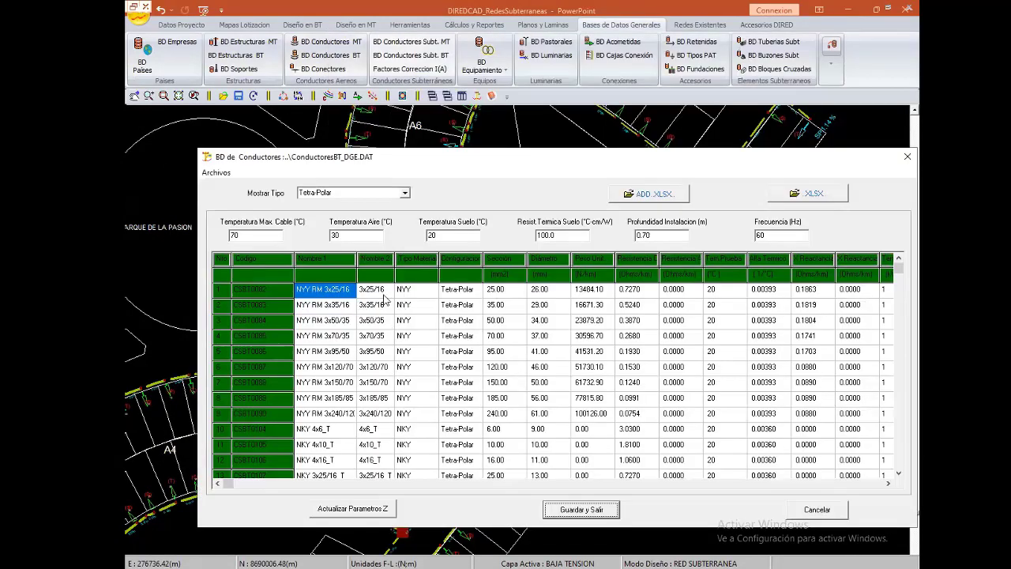
pyautogui.click(382, 295)
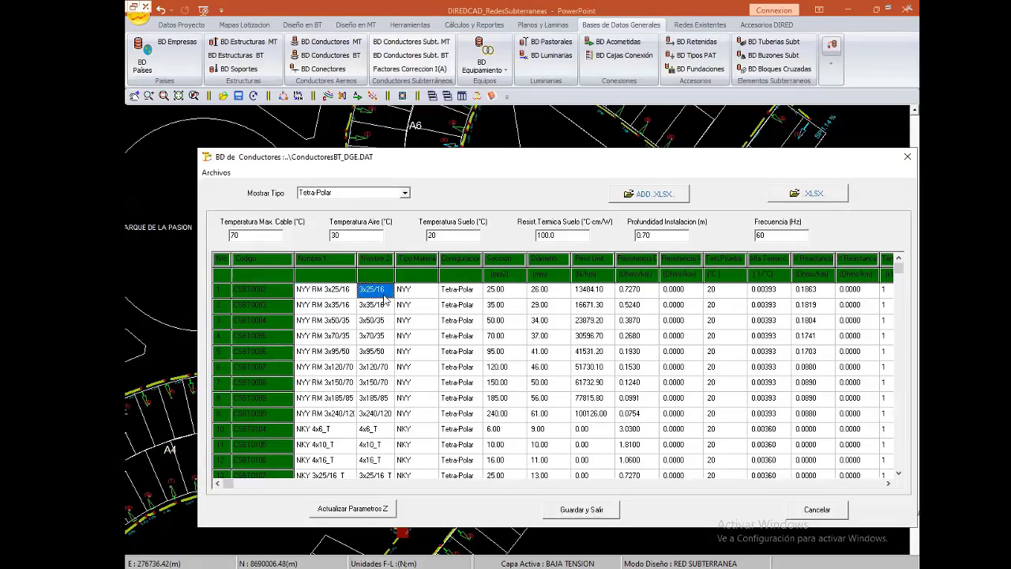
pyautogui.doubleClick(385, 293)
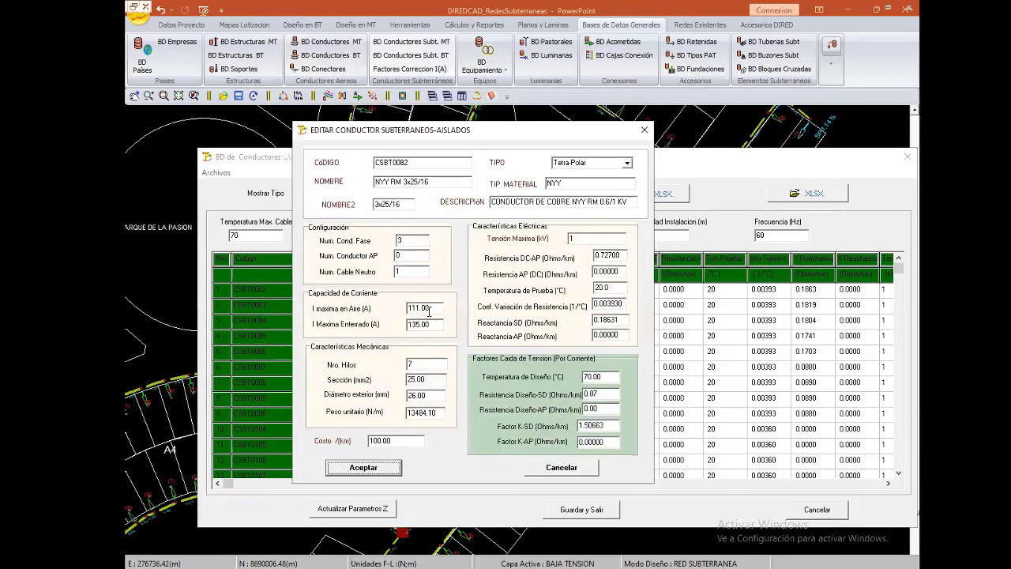
pyautogui.doubleClick(407, 325)
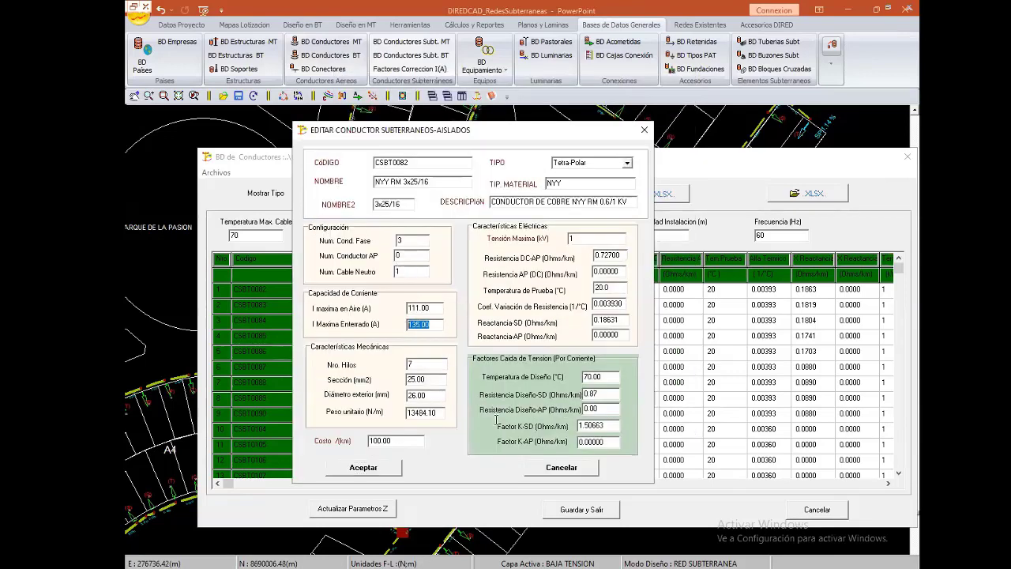
pyautogui.click(566, 468)
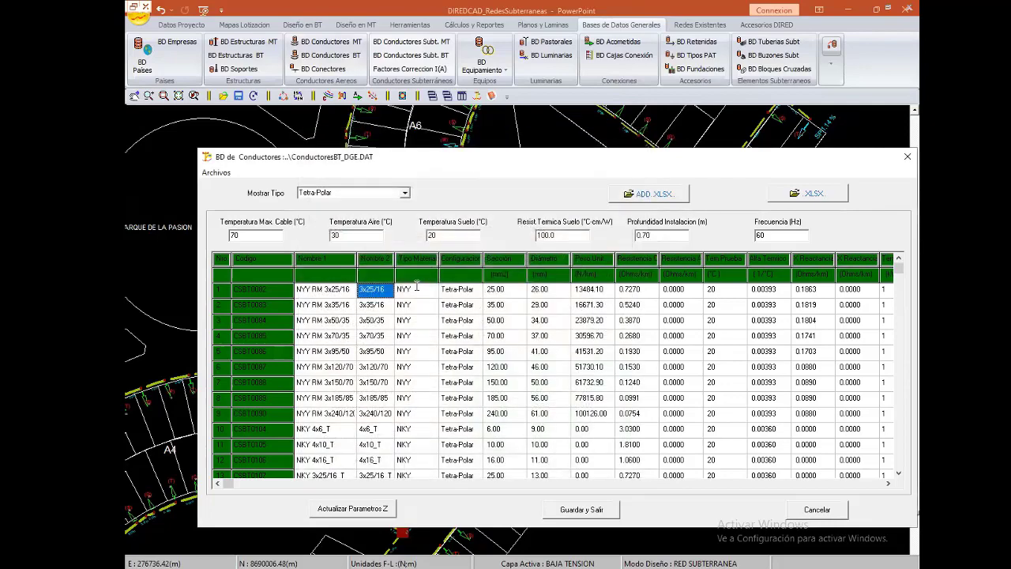
# - Inspect the NYY RM 3x35/16 record, rated 160 A buried, without changes
pyautogui.doubleClick(381, 307)
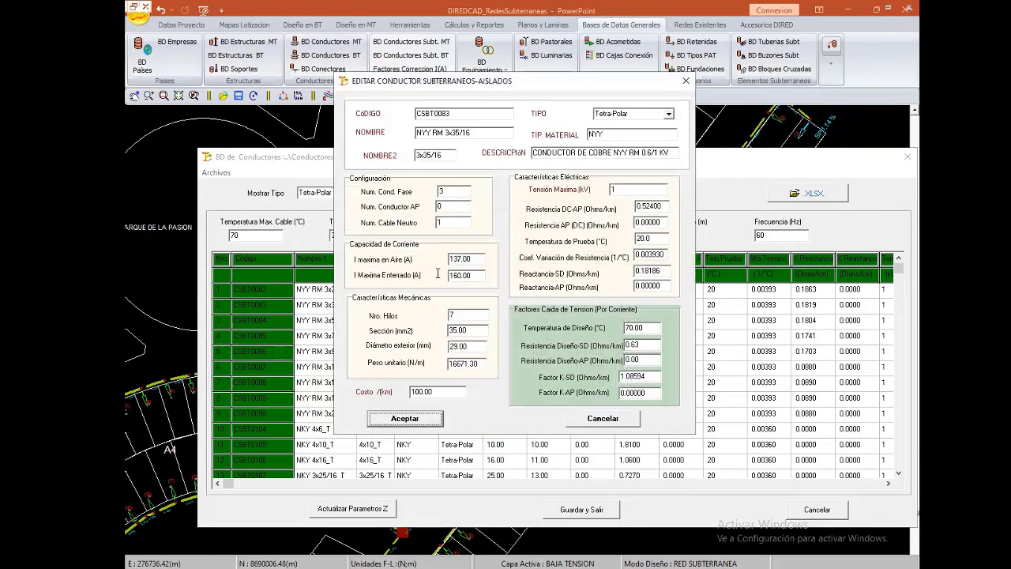
pyautogui.moveTo(397, 86); pyautogui.dragTo(320, 144)
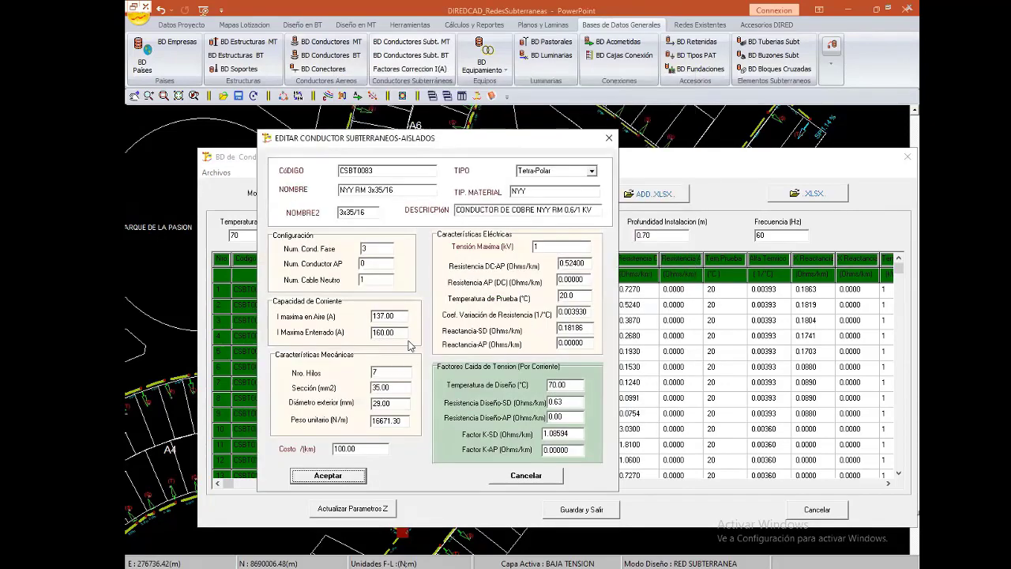
pyautogui.moveTo(404, 333); pyautogui.dragTo(335, 344)
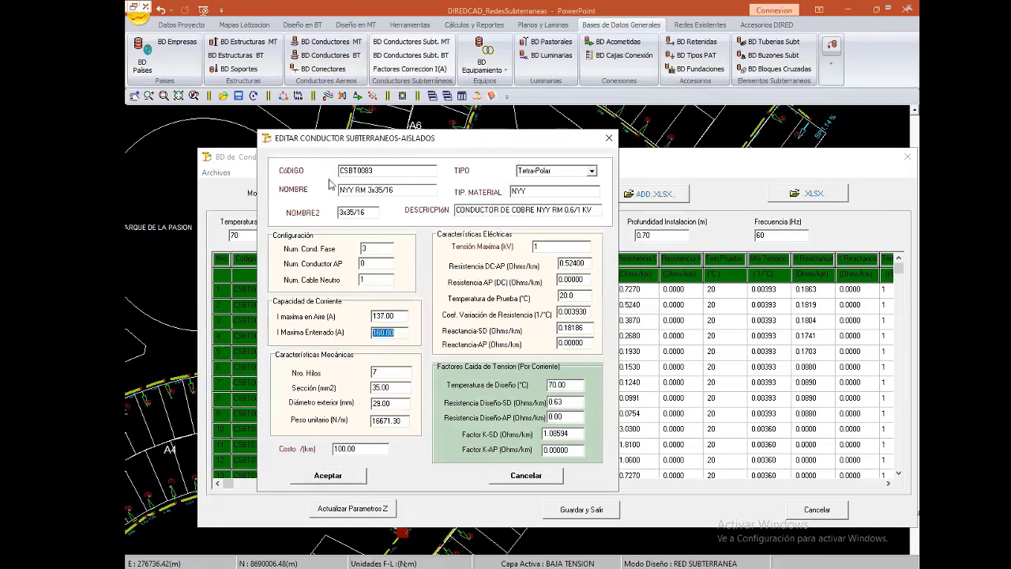
pyautogui.moveTo(355, 138); pyautogui.dragTo(330, 177)
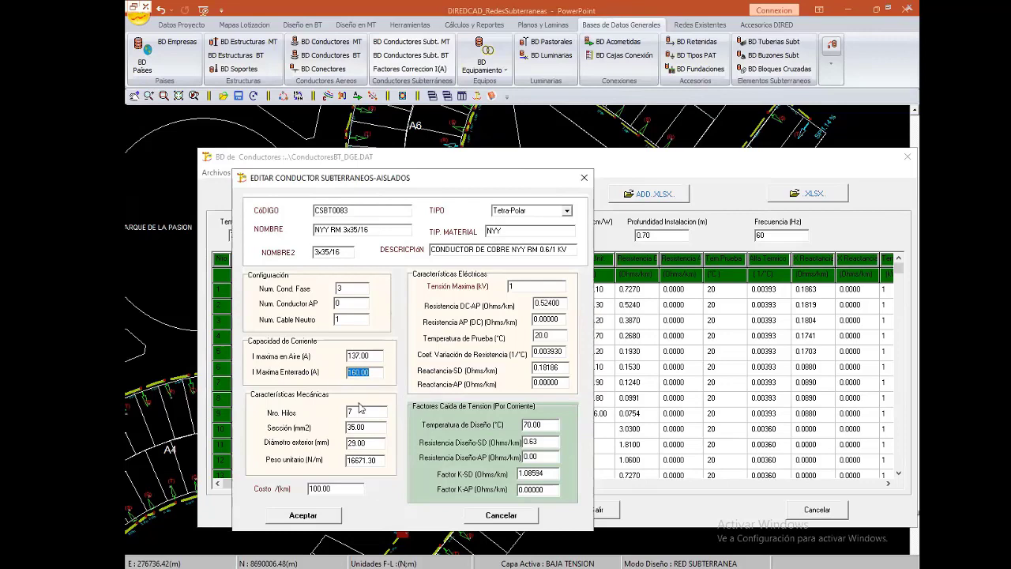
pyautogui.click(507, 522)
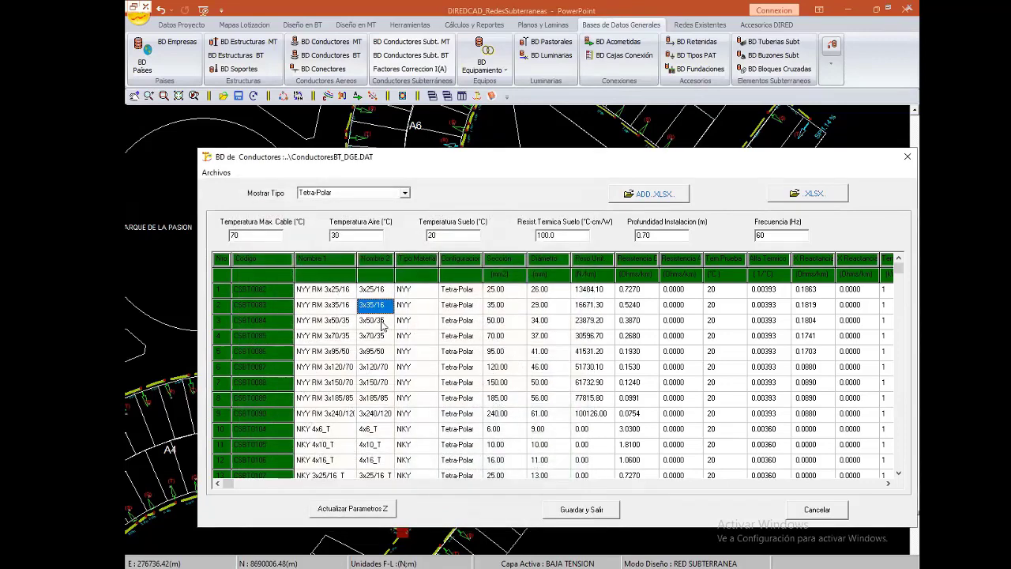
# - Inspect NYY RM 3x50/35 at 190 A buried, then close the record and the table unchanged
pyautogui.doubleClick(381, 321)
pyautogui.moveTo(477, 279); pyautogui.dragTo(407, 290)
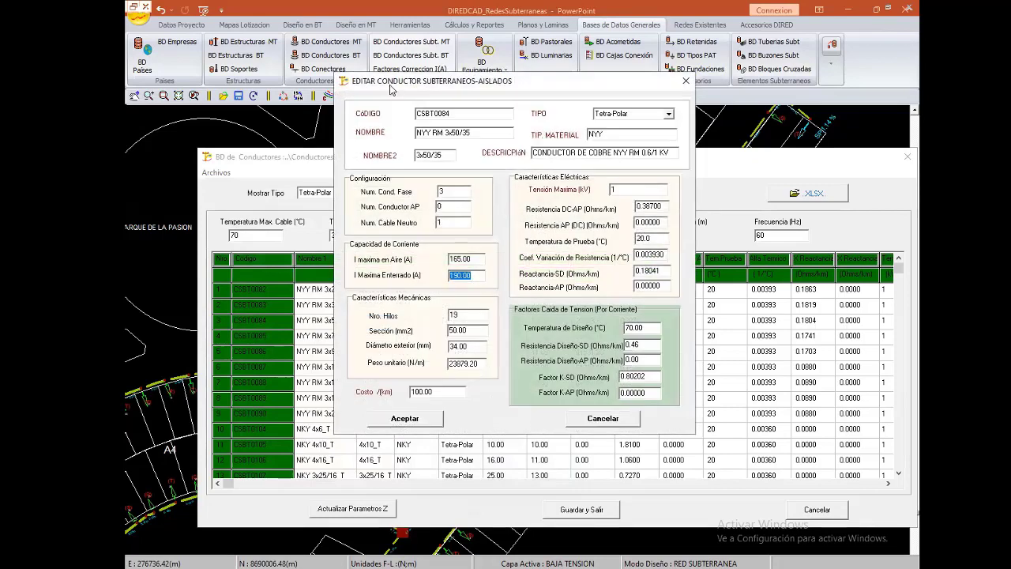
pyautogui.moveTo(390, 89); pyautogui.dragTo(281, 161)
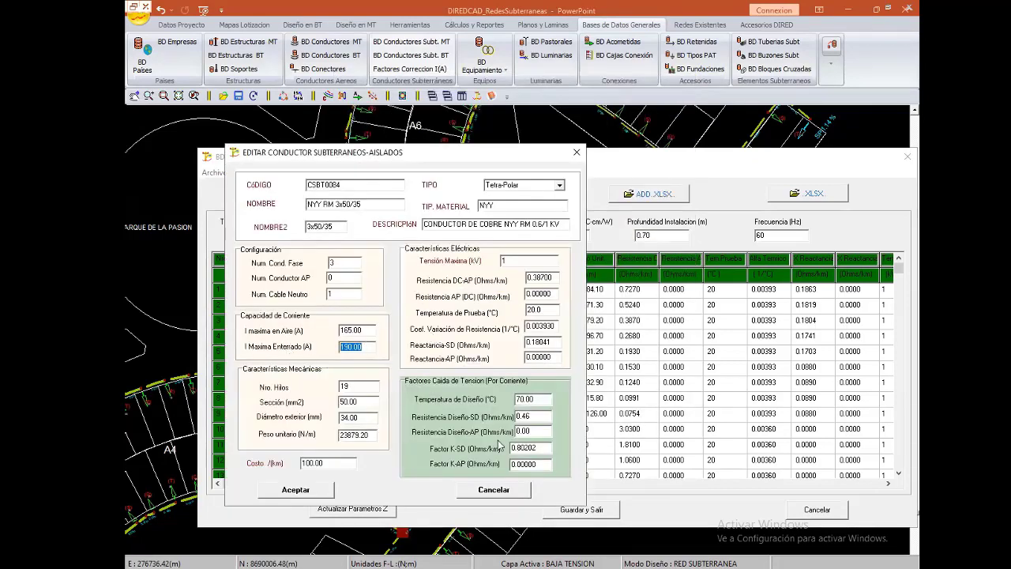
pyautogui.click(508, 493)
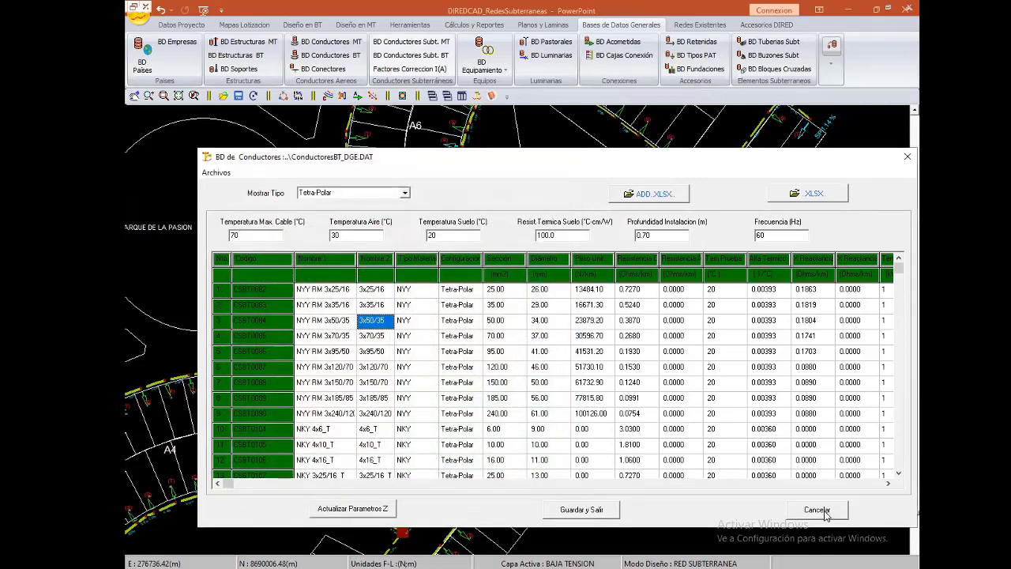
pyautogui.click(825, 510)
# - Change feeder C-01's conductor to NYY RM 3x50/35
pyautogui.scroll(1, 431, 434)
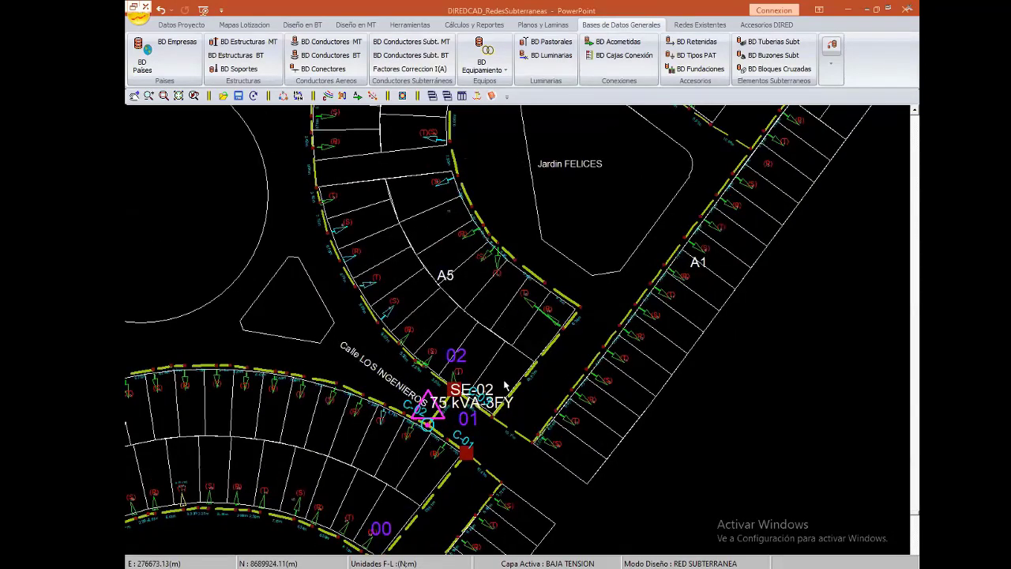
pyautogui.scroll(1, 505, 384)
pyautogui.scroll(1, 507, 383)
pyautogui.scroll(1, 508, 381)
pyautogui.scroll(2, 511, 376)
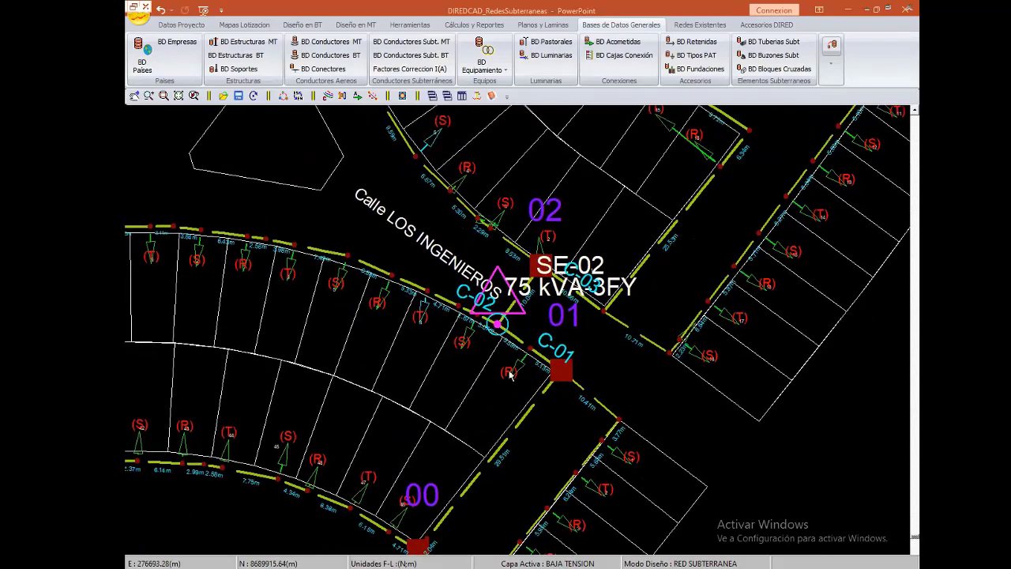
pyautogui.click(508, 375)
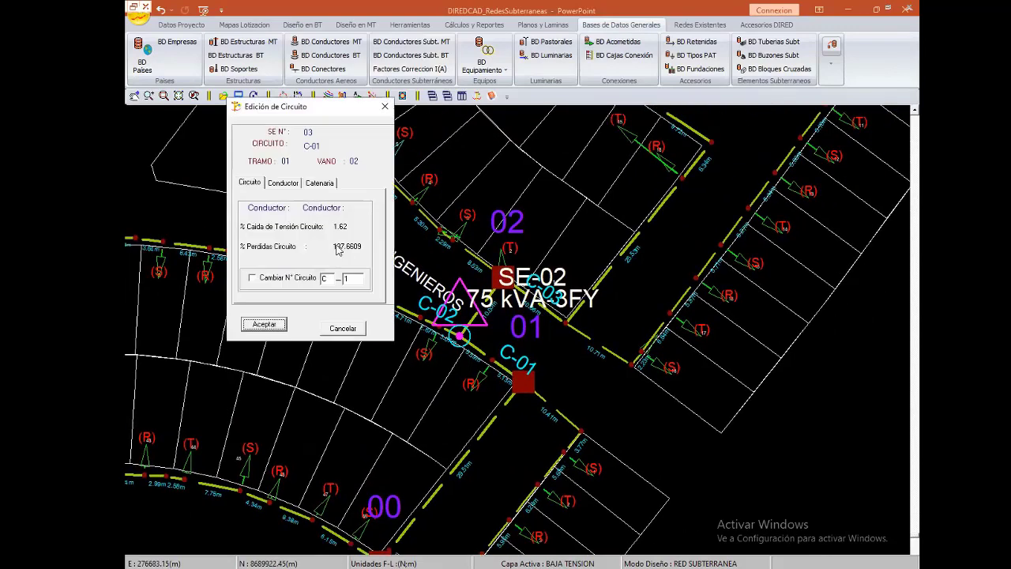
pyautogui.click(289, 184)
pyautogui.click(278, 202)
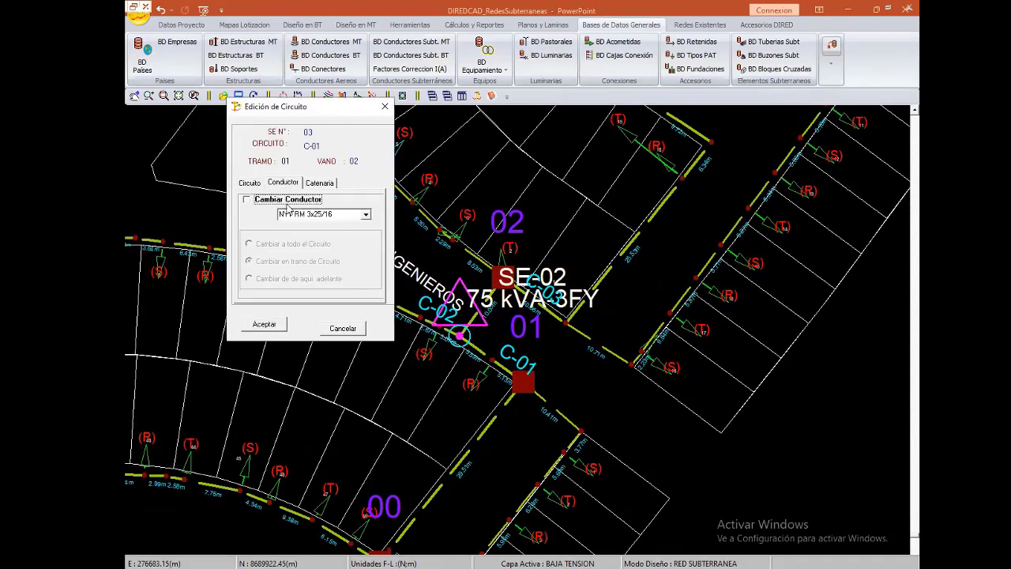
pyautogui.click(366, 214)
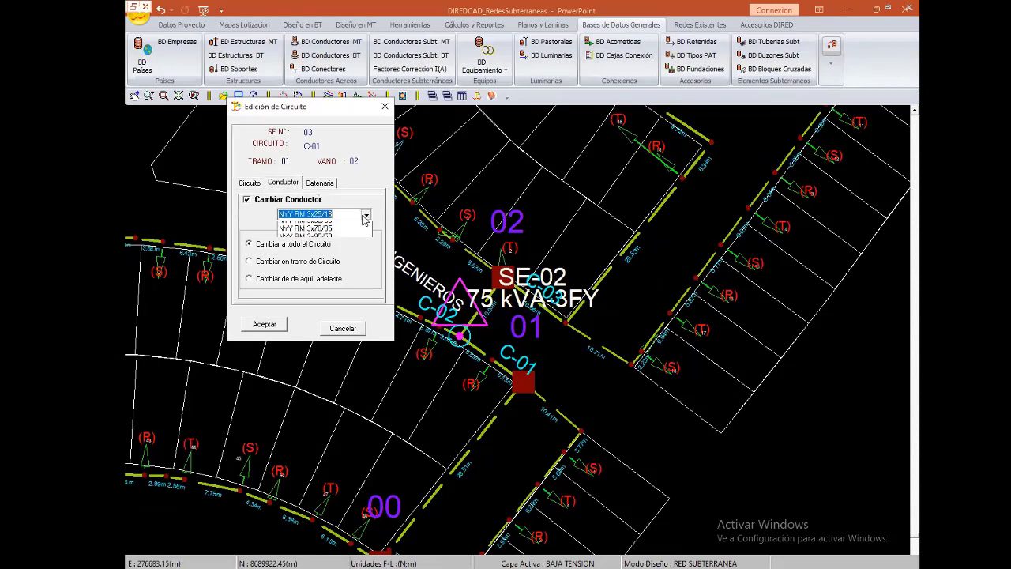
pyautogui.click(330, 242)
pyautogui.click(275, 325)
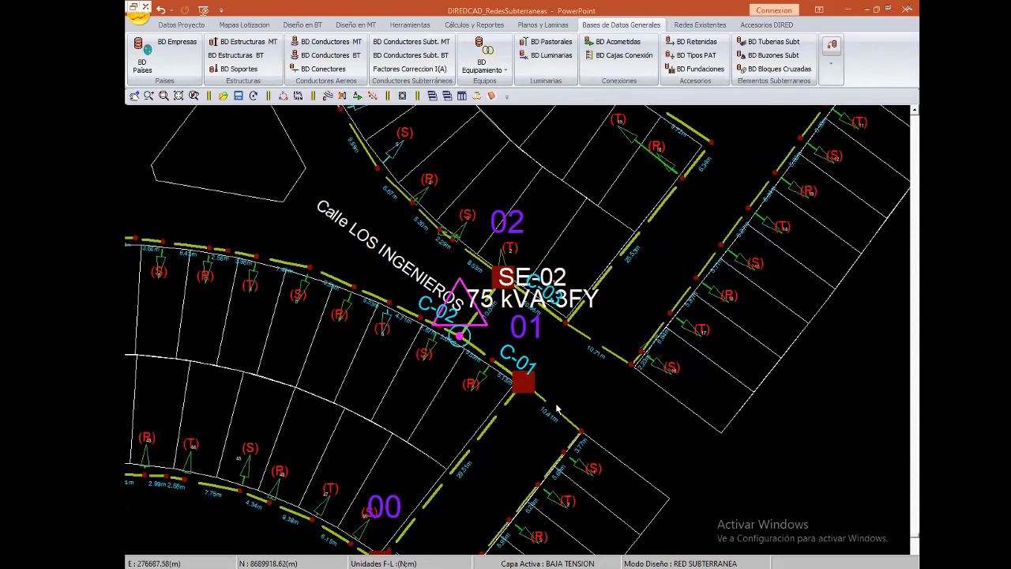
# - Verify that C-01 now carries the NYY RM 3x50/35 conductor
pyautogui.scroll(-2, 542, 404)
pyautogui.click(501, 417)
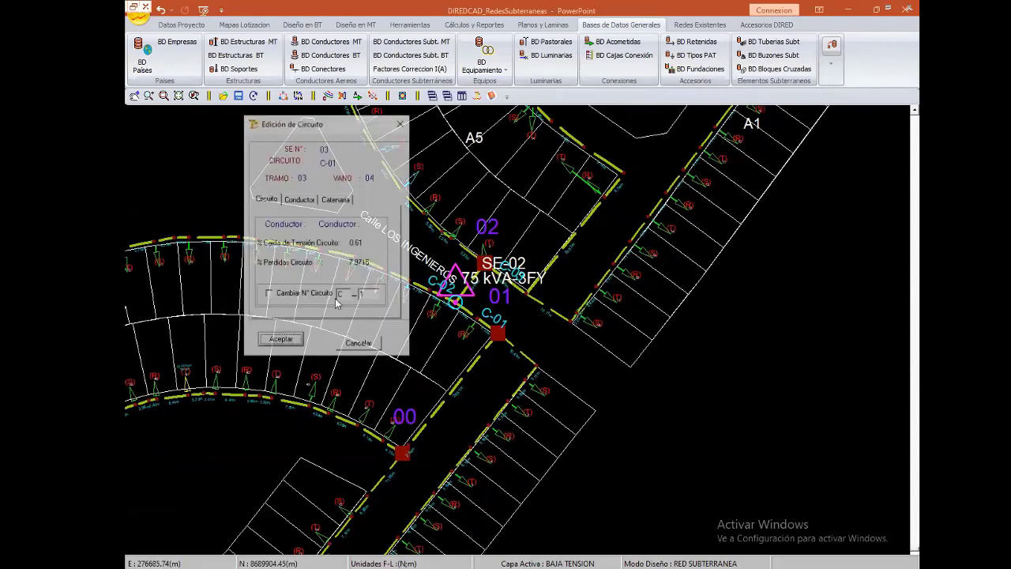
pyautogui.click(299, 199)
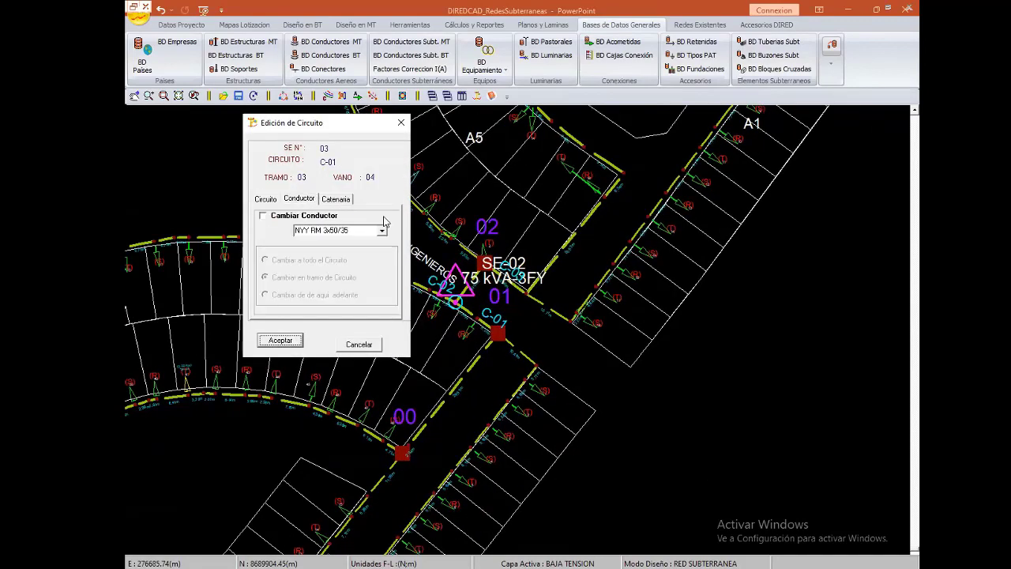
pyautogui.click(281, 342)
# - Change feeder C-03 to NYY RM 3x50/35 across the whole circuit
pyautogui.scroll(2, 482, 363)
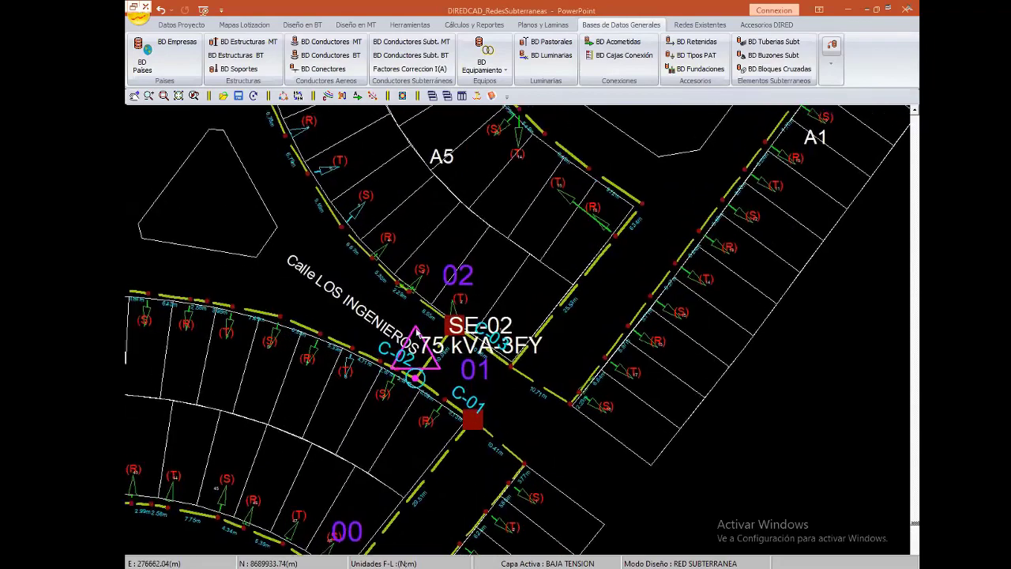
pyautogui.moveTo(287, 338); pyautogui.dragTo(458, 379, button='middle')
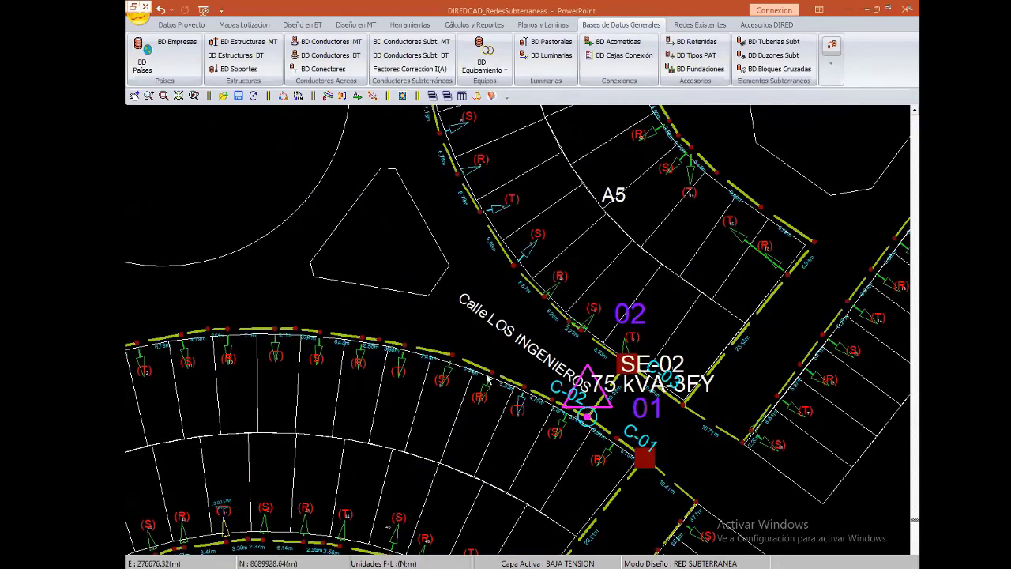
pyautogui.scroll(-2, 266, 404)
pyautogui.scroll(-2, 300, 434)
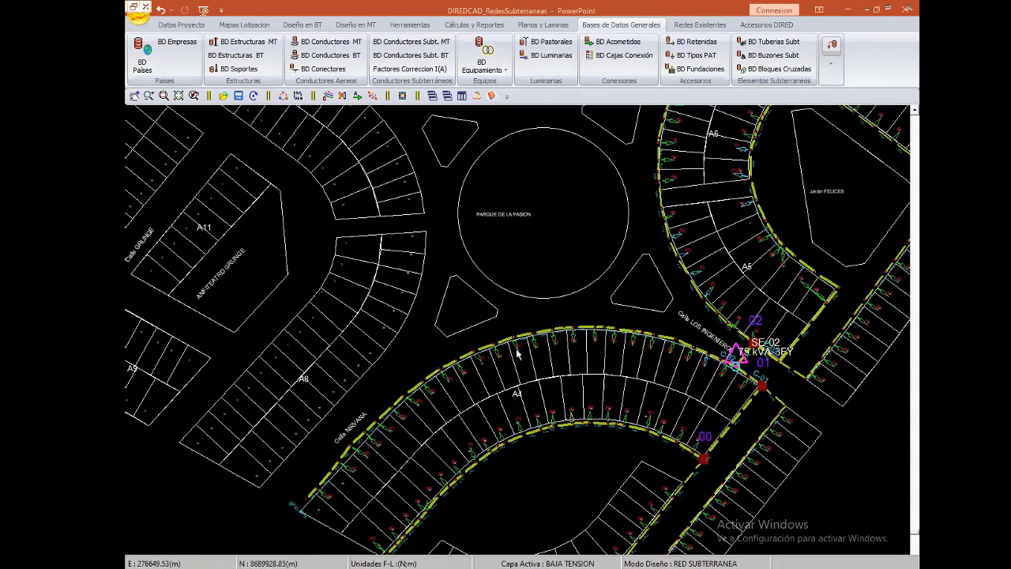
pyautogui.scroll(2, 331, 472)
pyautogui.scroll(1, 401, 467)
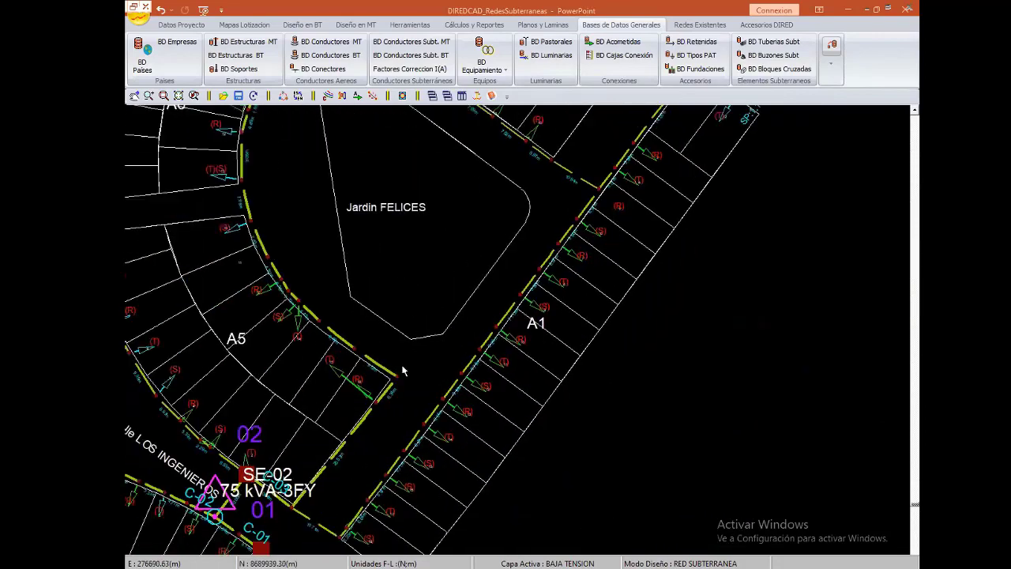
pyautogui.scroll(1, 401, 368)
pyautogui.scroll(1, 434, 376)
pyautogui.moveTo(434, 376); pyautogui.dragTo(588, 346, button='middle')
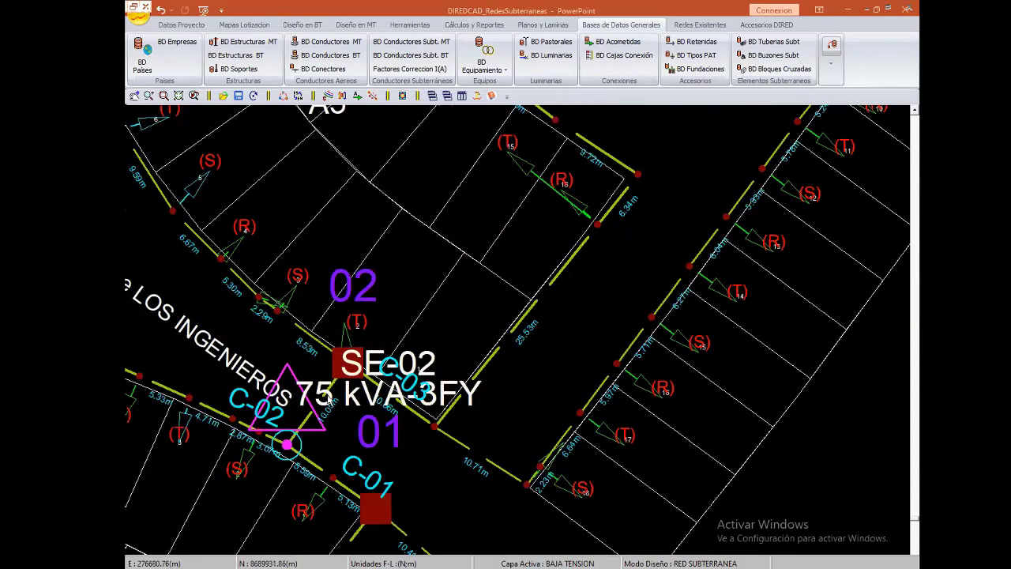
pyautogui.click(328, 402)
pyautogui.click(315, 215)
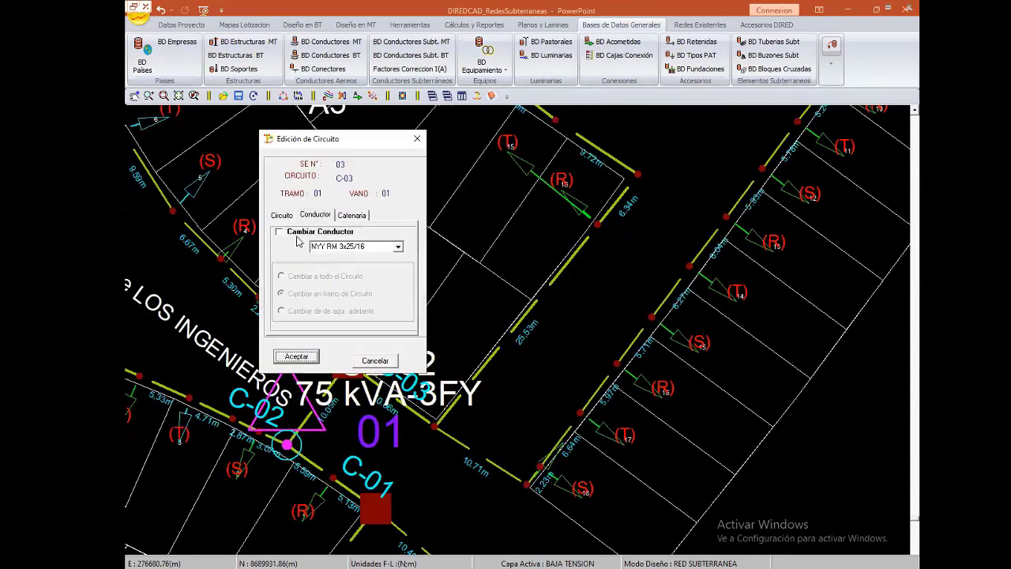
pyautogui.click(298, 232)
pyautogui.click(398, 247)
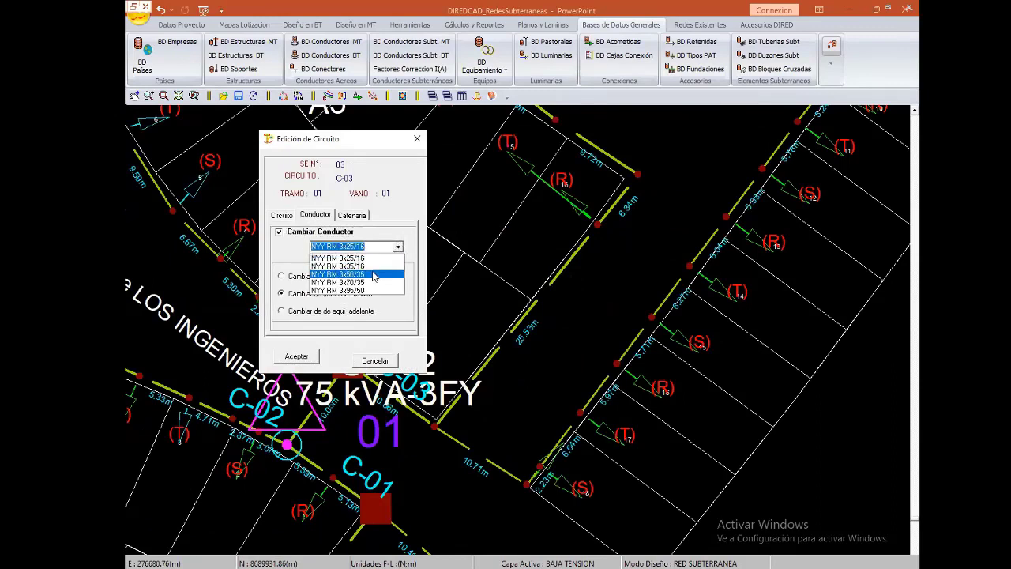
pyautogui.click(374, 276)
pyautogui.click(335, 277)
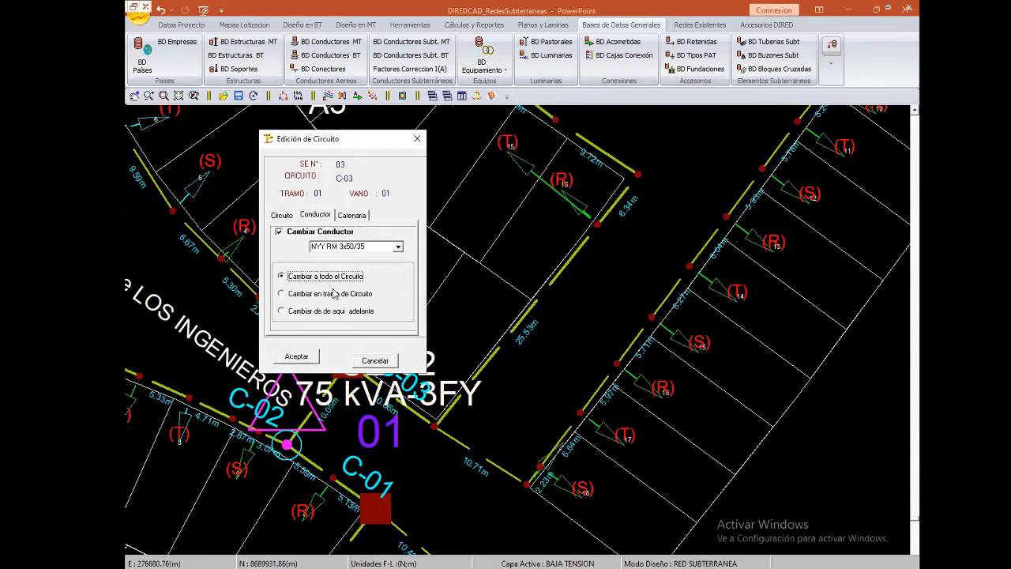
pyautogui.click(308, 363)
pyautogui.scroll(-1, 545, 351)
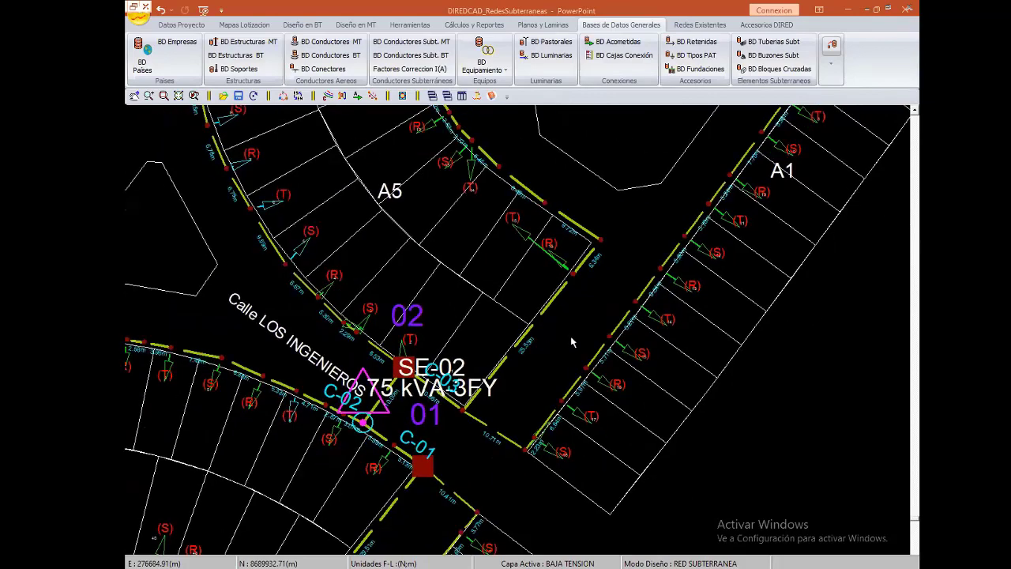
pyautogui.scroll(-1, 572, 342)
# - Use the drawing's context options, then pan to show the SE-02 feeders down to node 00
pyautogui.scroll(1, 414, 413)
pyautogui.scroll(1, 414, 413)
pyautogui.rightClick(365, 264)
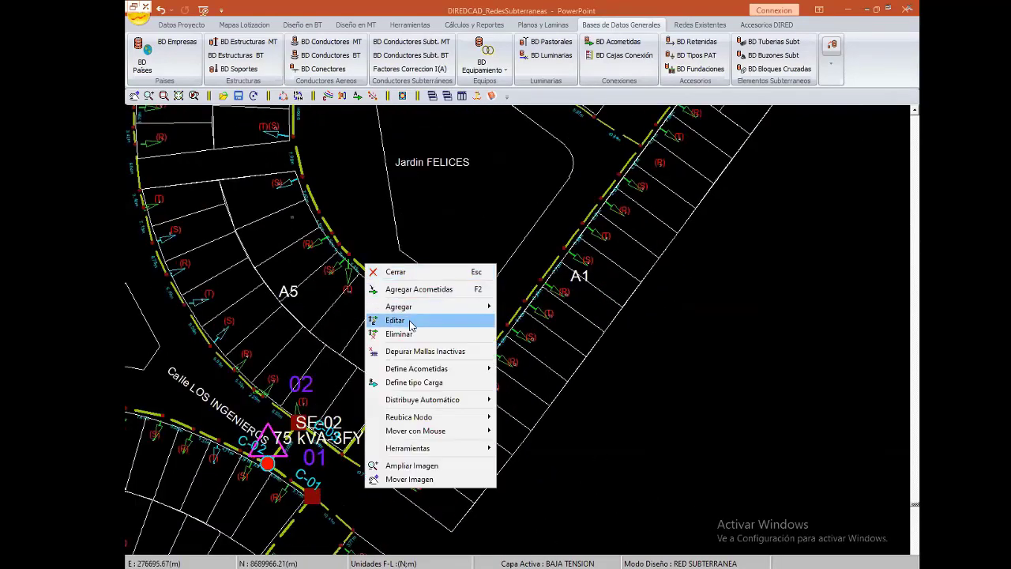
pyautogui.click(410, 333)
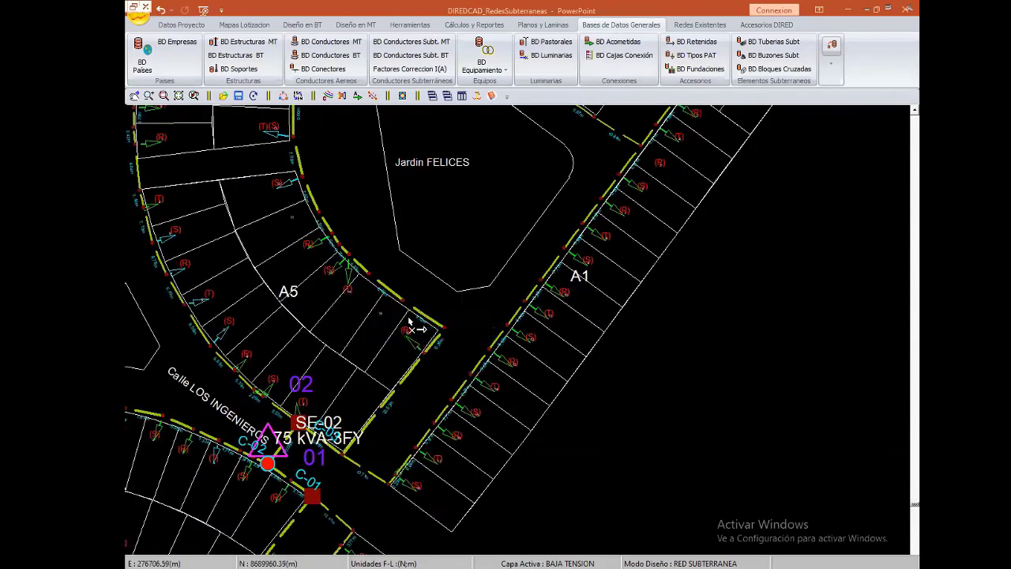
pyautogui.rightClick(421, 245)
pyautogui.press('Escape')
pyautogui.rightClick(420, 245)
pyautogui.press('Escape')
pyautogui.rightClick(440, 253)
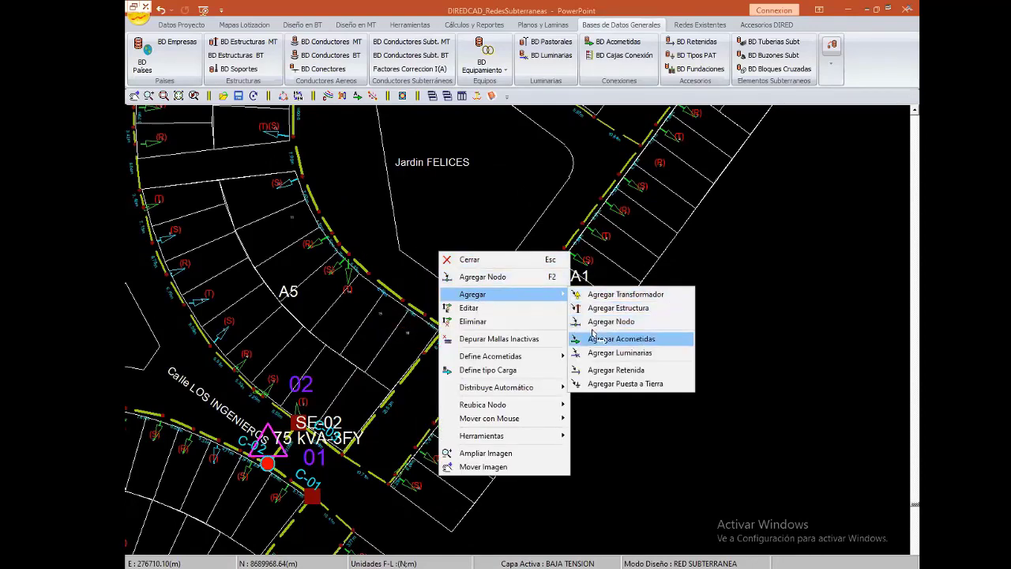
pyautogui.click(593, 335)
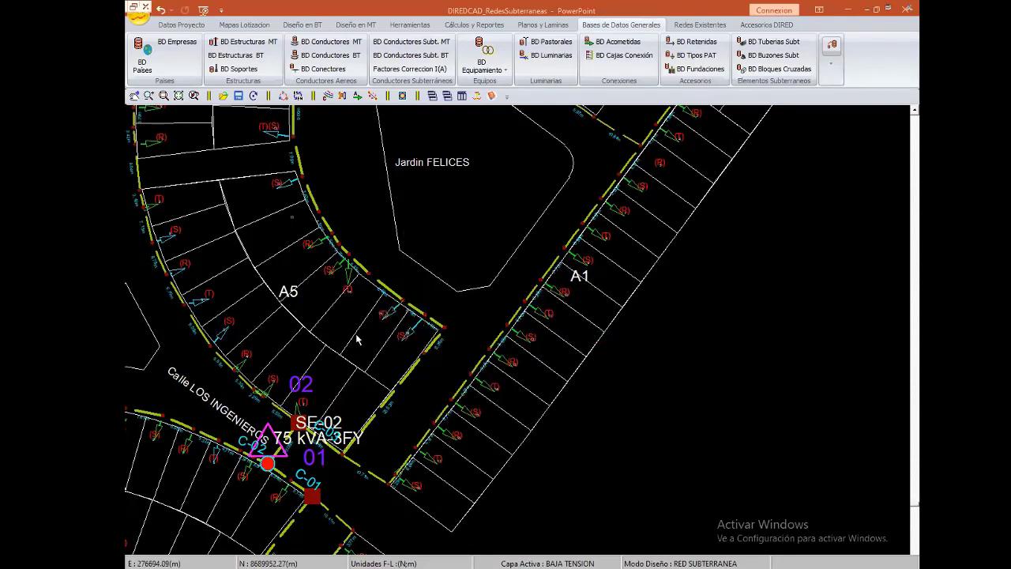
pyautogui.moveTo(357, 340); pyautogui.dragTo(515, 221, button='middle')
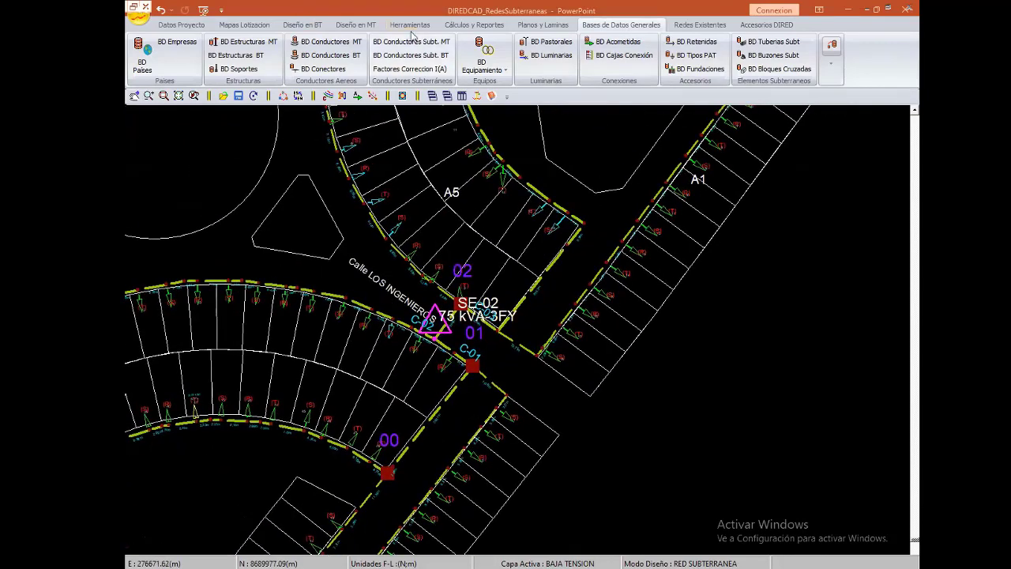
# - Check SE-02 with CM Conductor: branch 1 (156.42 A) and branch 3 (149.99 A) pass against 190 A
pyautogui.click(484, 26)
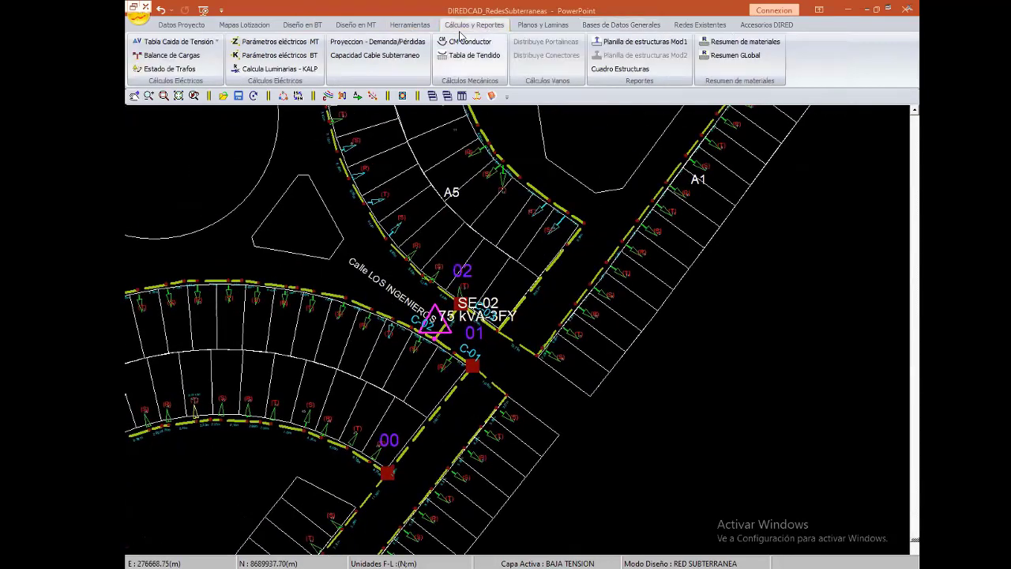
pyautogui.click(403, 57)
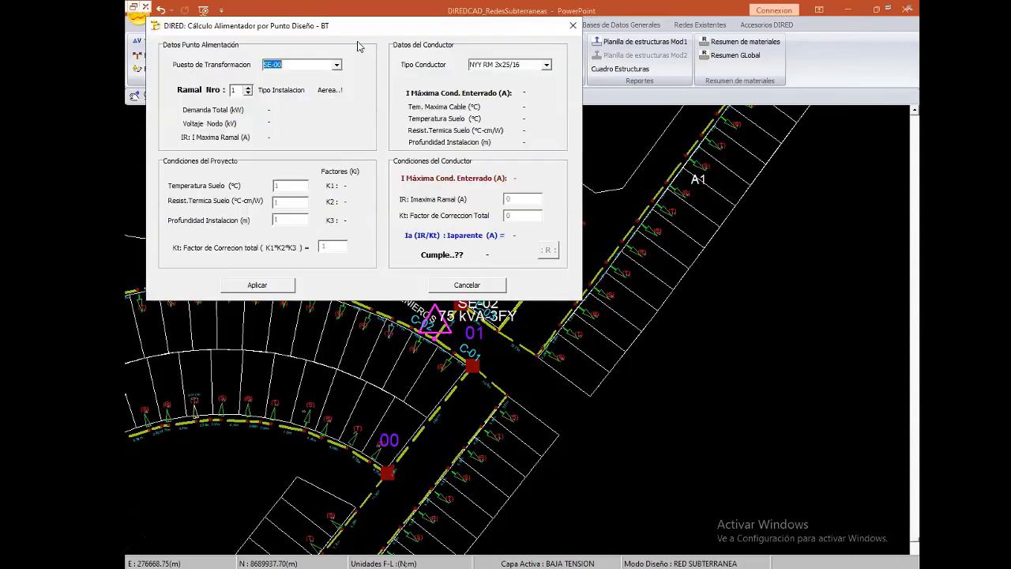
pyautogui.moveTo(295, 37); pyautogui.dragTo(367, 197)
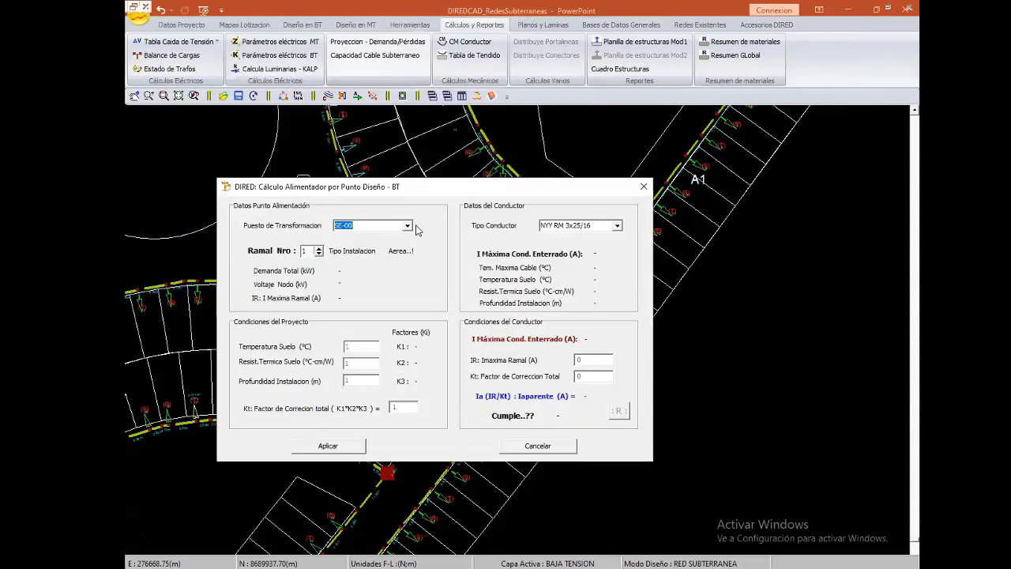
pyautogui.click(408, 226)
pyautogui.click(396, 254)
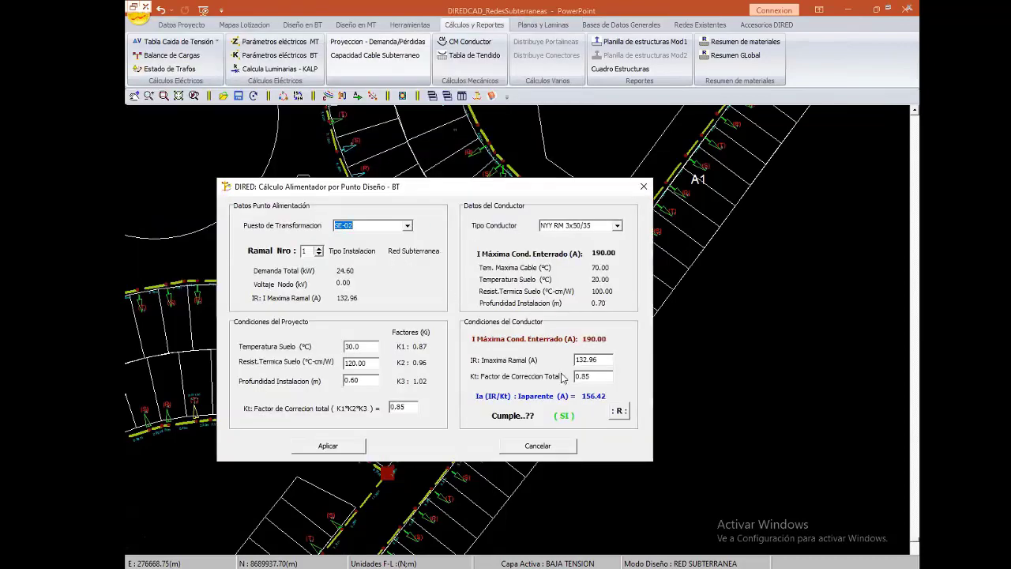
pyautogui.click(540, 167)
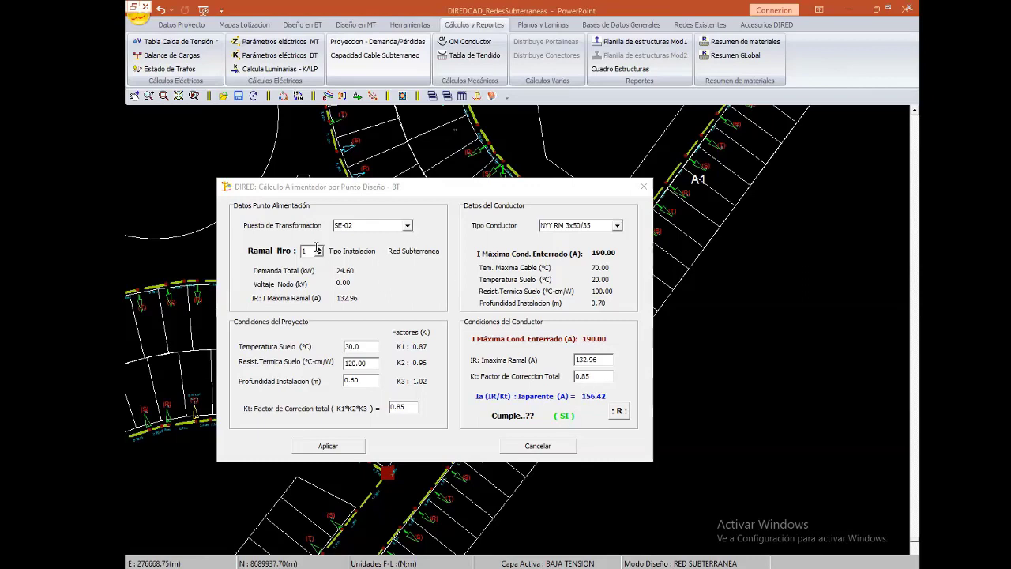
pyautogui.click(319, 248)
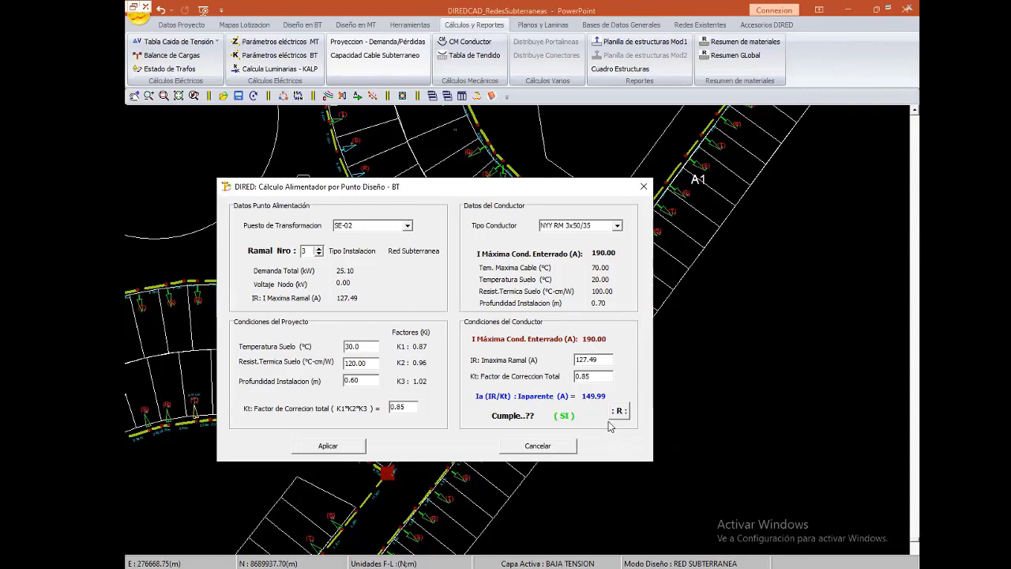
pyautogui.click(344, 444)
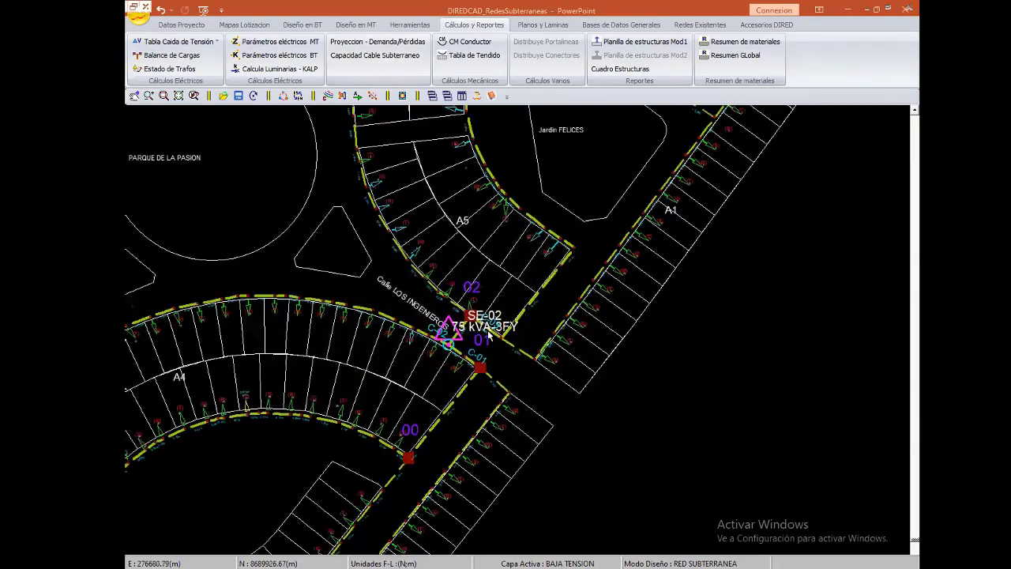
# - Pan the drawing to show more of the area above SE-02
pyautogui.moveTo(430, 271); pyautogui.dragTo(498, 393, button='middle')
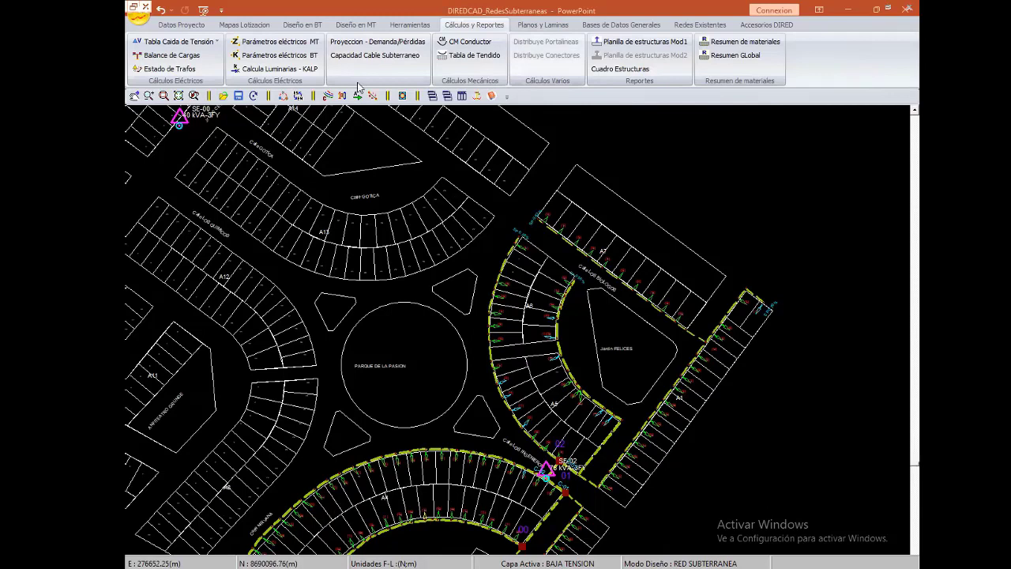
pyautogui.click(384, 47)
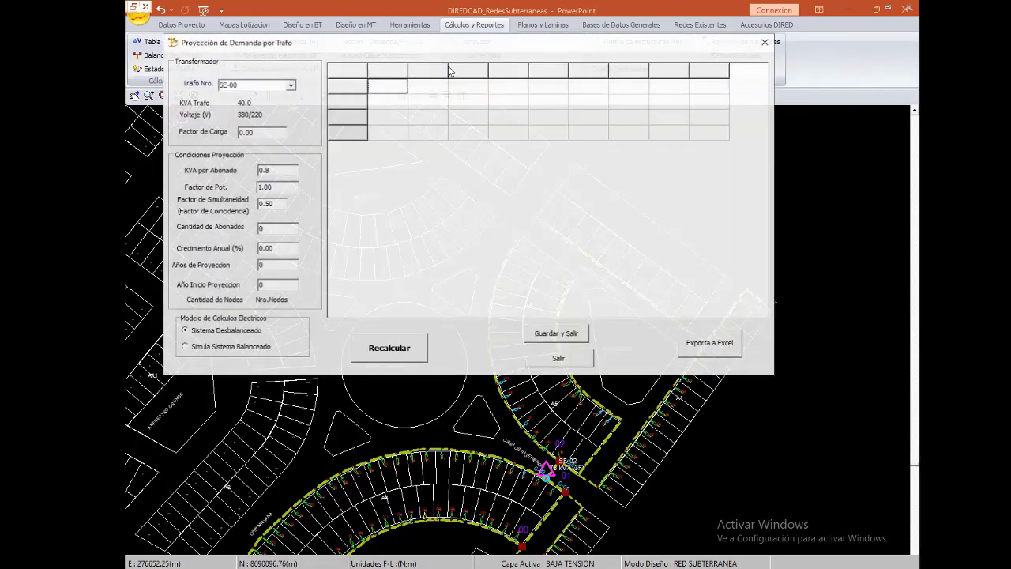
pyautogui.click(764, 43)
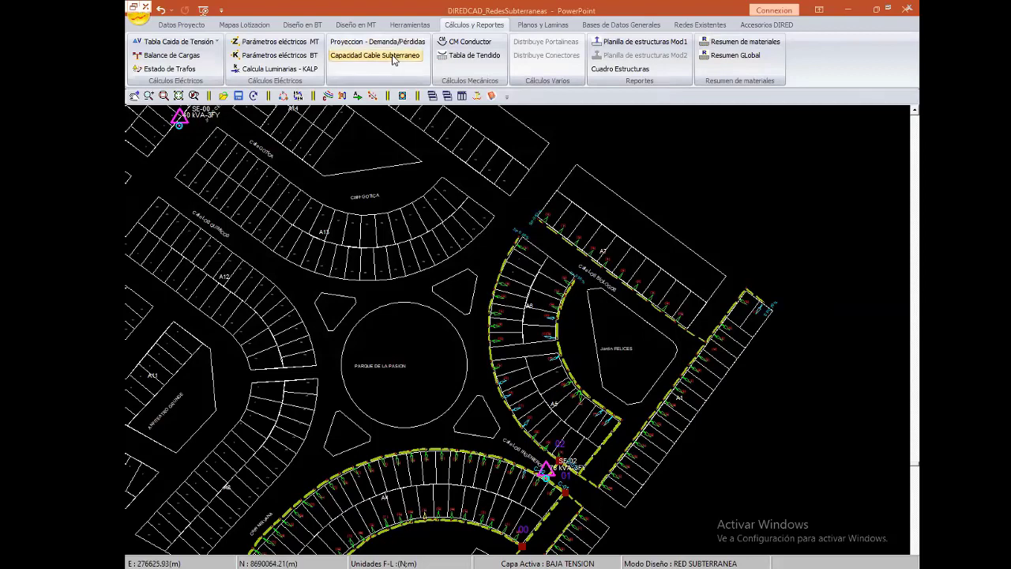
pyautogui.moveTo(600, 449); pyautogui.dragTo(491, 418, button='middle')
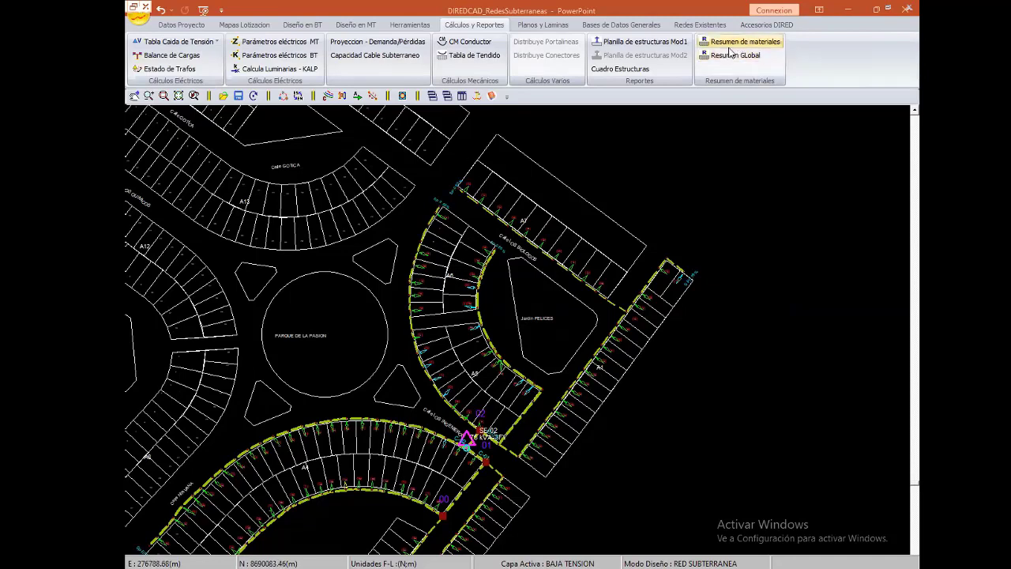
# - Review the SE-02 underground materials: 878.47 m NYY RM 3x50 and 1351.19 m 3x25
pyautogui.click(489, 96)
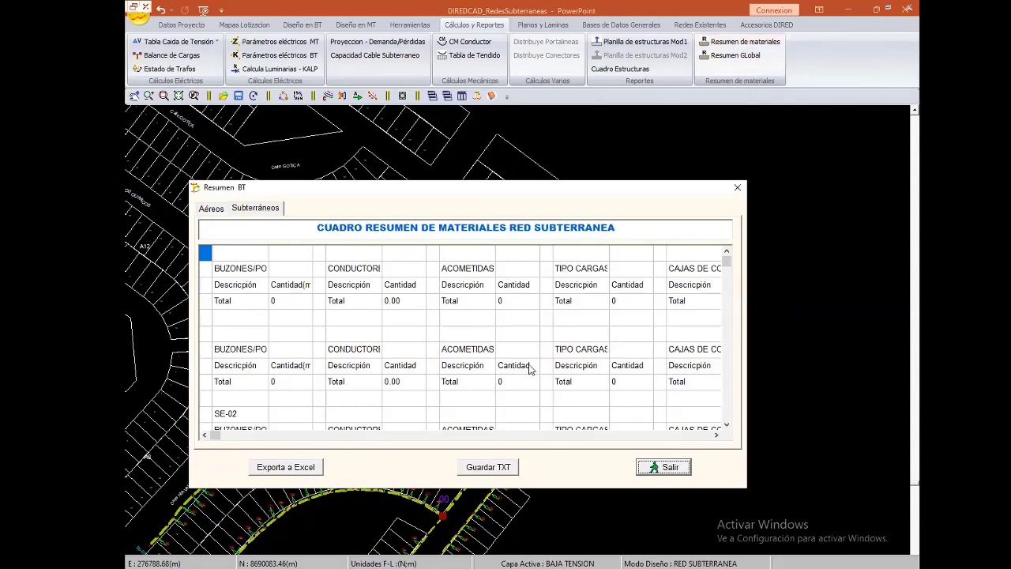
pyautogui.click(533, 361)
pyautogui.scroll(-2, 606, 296)
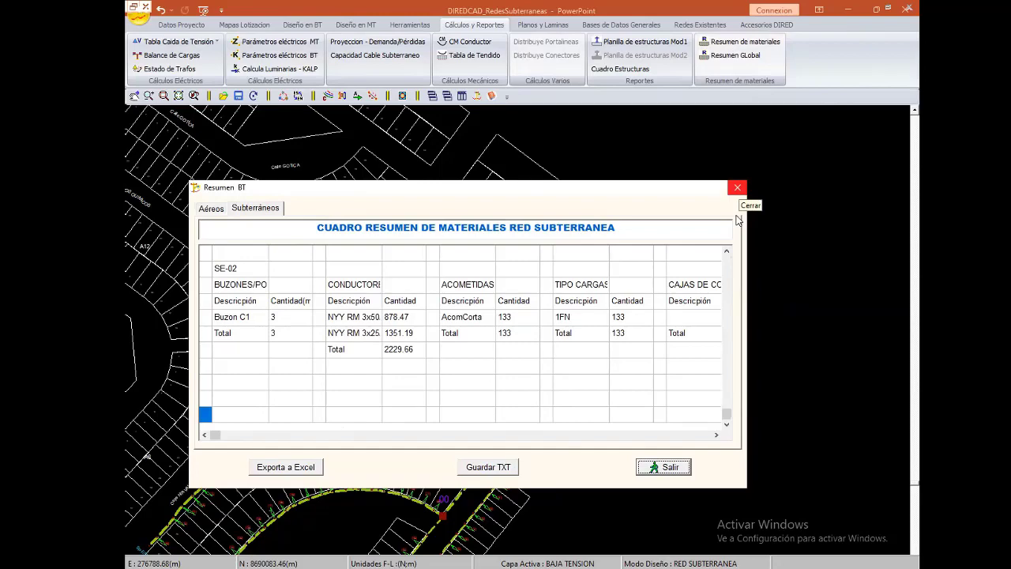
pyautogui.click(737, 188)
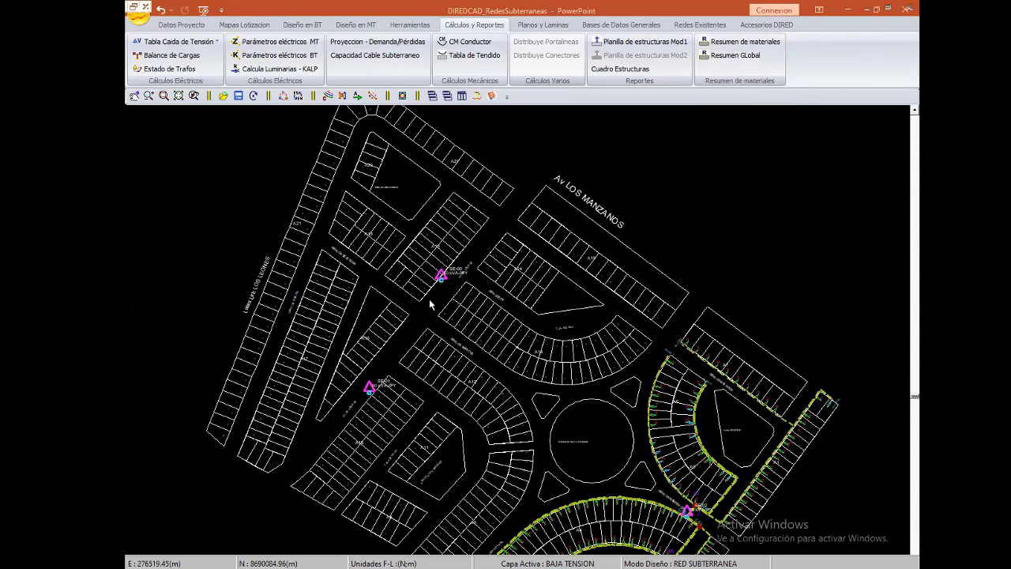
# - Zoom out and pan to centre the roundabout with substations SE-00, SE-01 and SE-02
pyautogui.scroll(2, 529, 377)
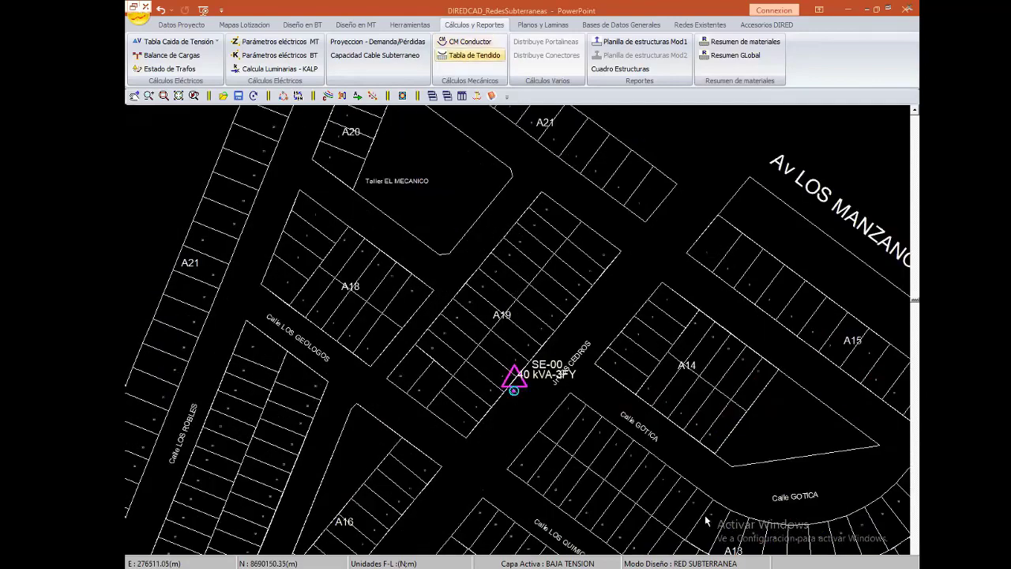
pyautogui.scroll(-2, 606, 433)
pyautogui.moveTo(557, 250); pyautogui.dragTo(479, 177, button='middle')
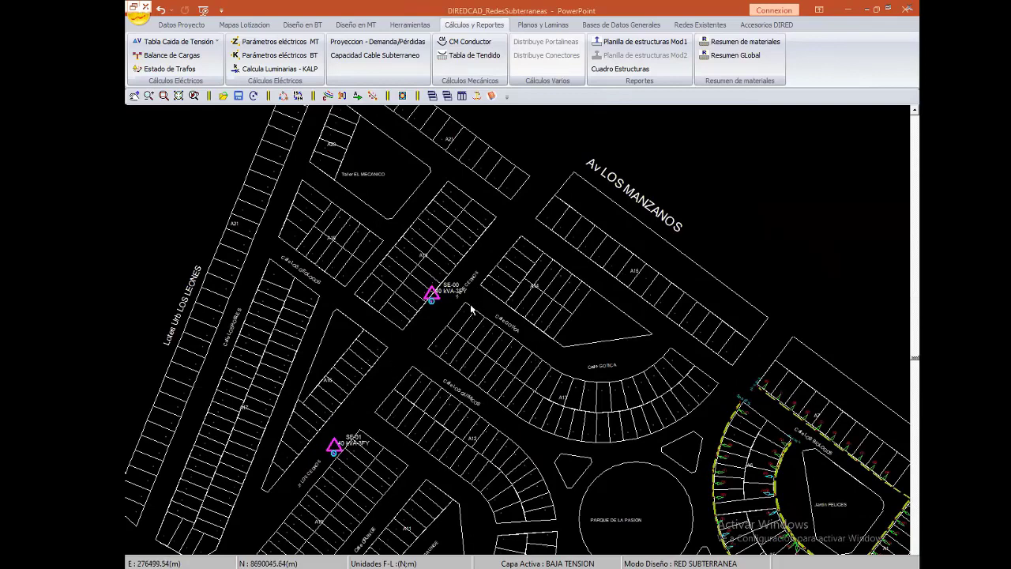
pyautogui.scroll(-1, 478, 310)
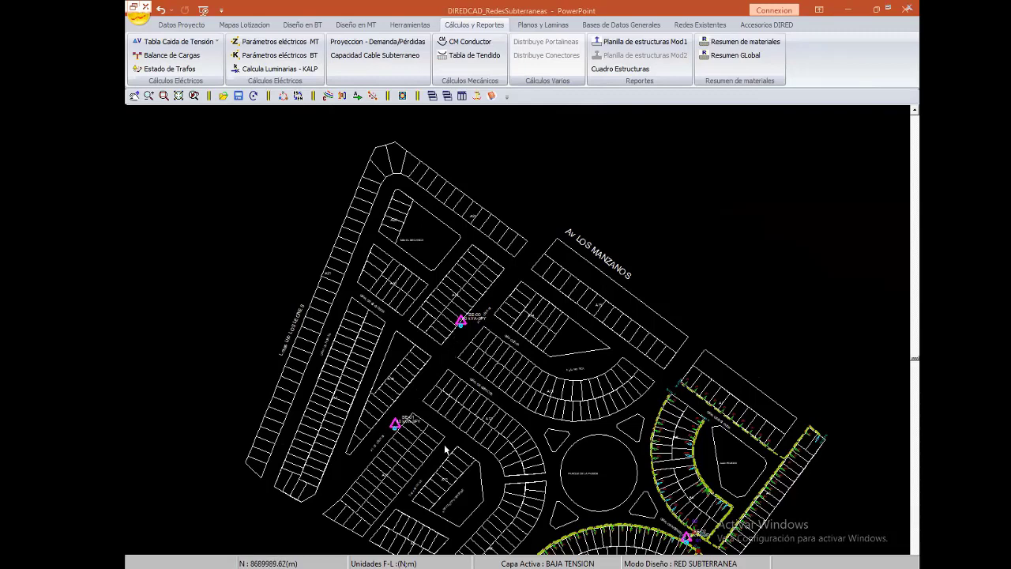
pyautogui.moveTo(552, 519); pyautogui.dragTo(522, 431, button='middle')
pyautogui.moveTo(450, 338); pyautogui.dragTo(533, 414, button='middle')
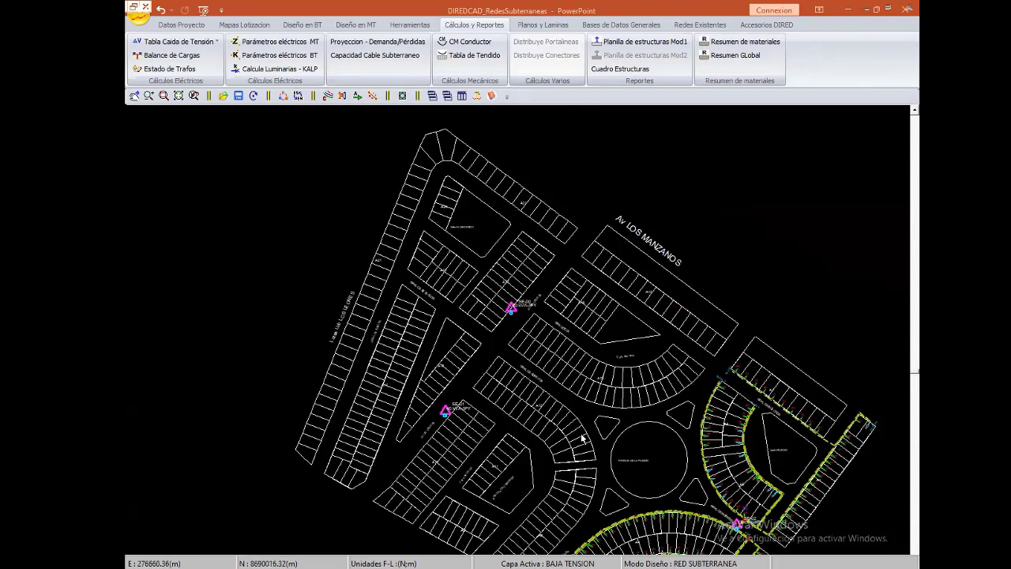
pyautogui.moveTo(566, 371); pyautogui.dragTo(429, 338, button='middle')
pyautogui.moveTo(429, 402)
pyautogui.mouseDown(button='middle')
pyautogui.moveTo(429, 338)
pyautogui.moveTo(570, 381)
pyautogui.mouseUp(button='middle')
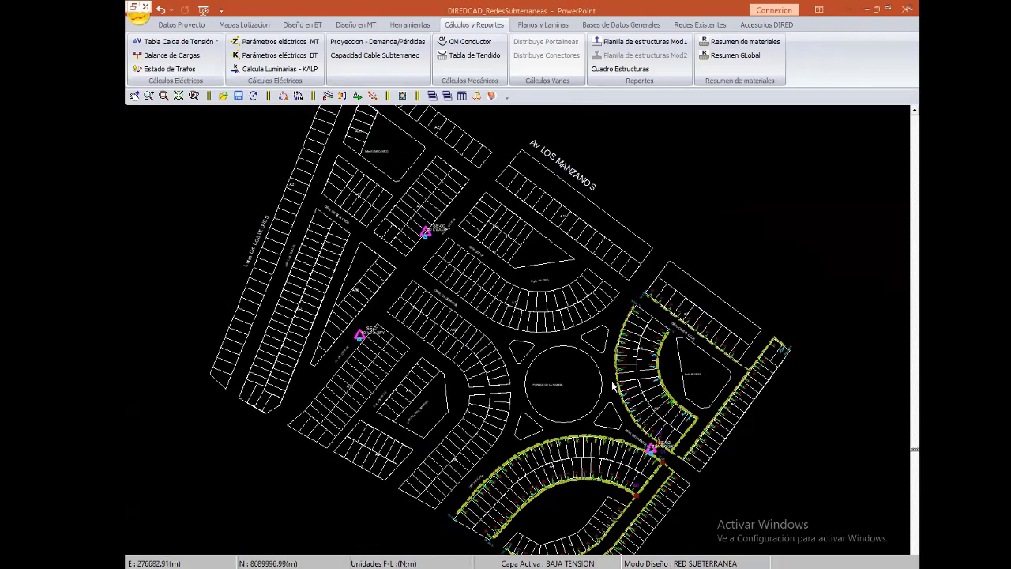